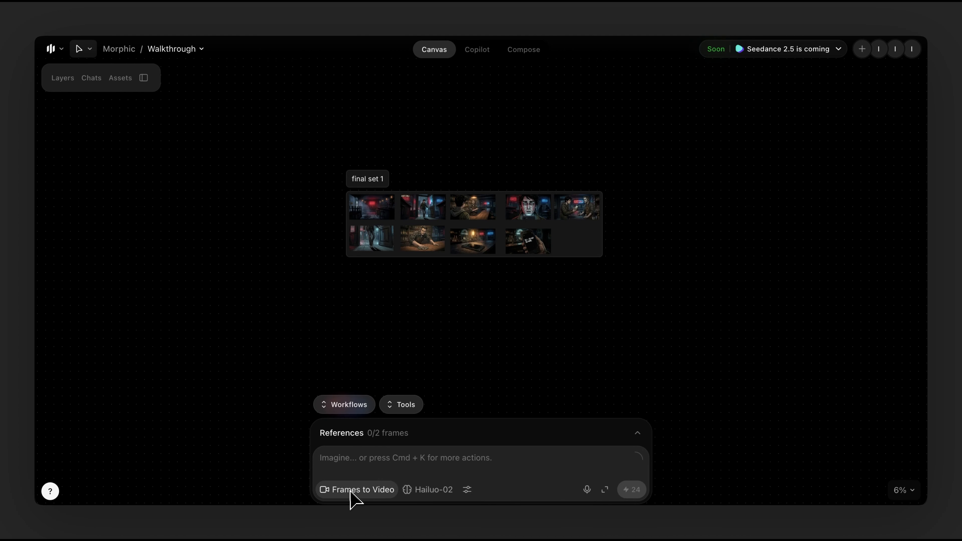
Switch the canvas generation type to Image and look through the audio generation options
left_click(356, 489)
left_click(377, 435)
left_click(343, 489)
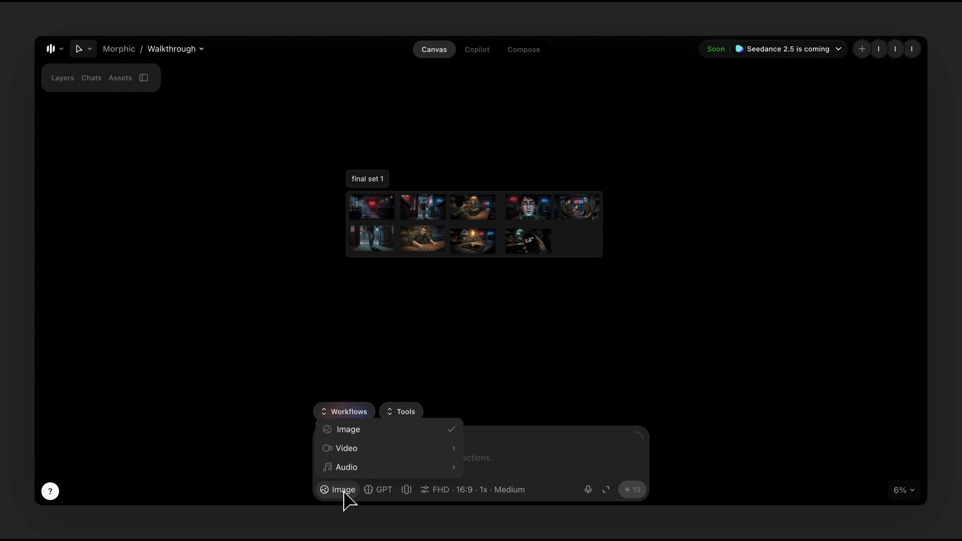
mouse_move(370, 449)
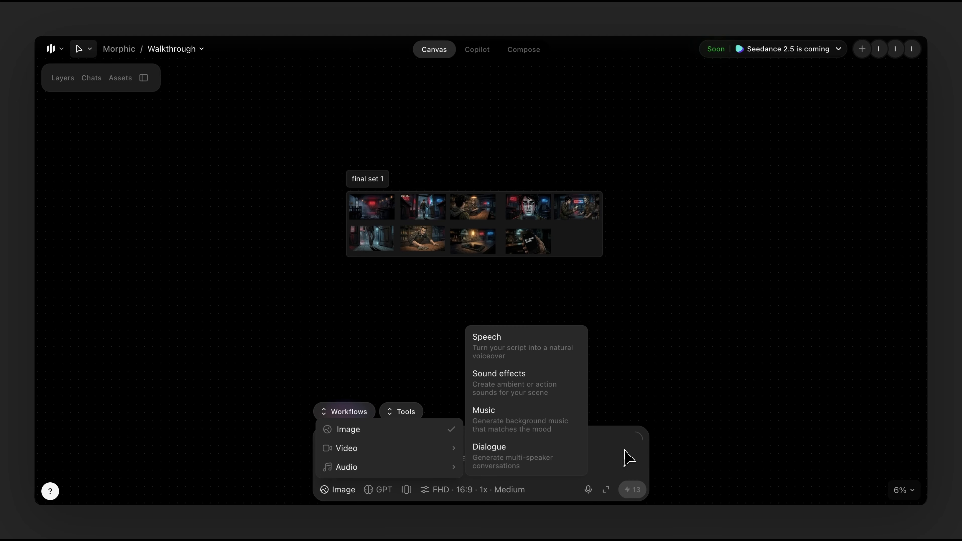
left_click(625, 456)
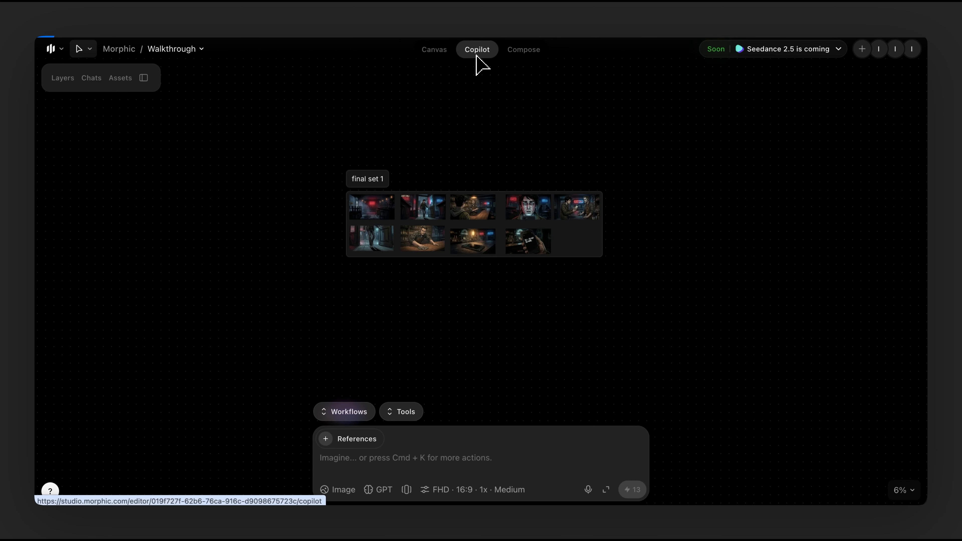
Open the Lost Phone Mystery chat in Copilot and examine its opening prompt and one-minute script
left_click(476, 56)
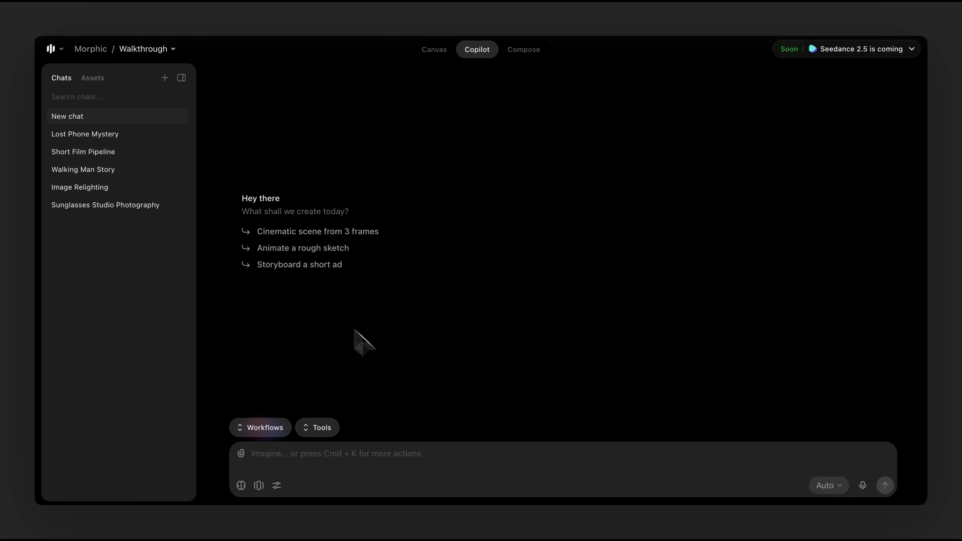
left_click(152, 134)
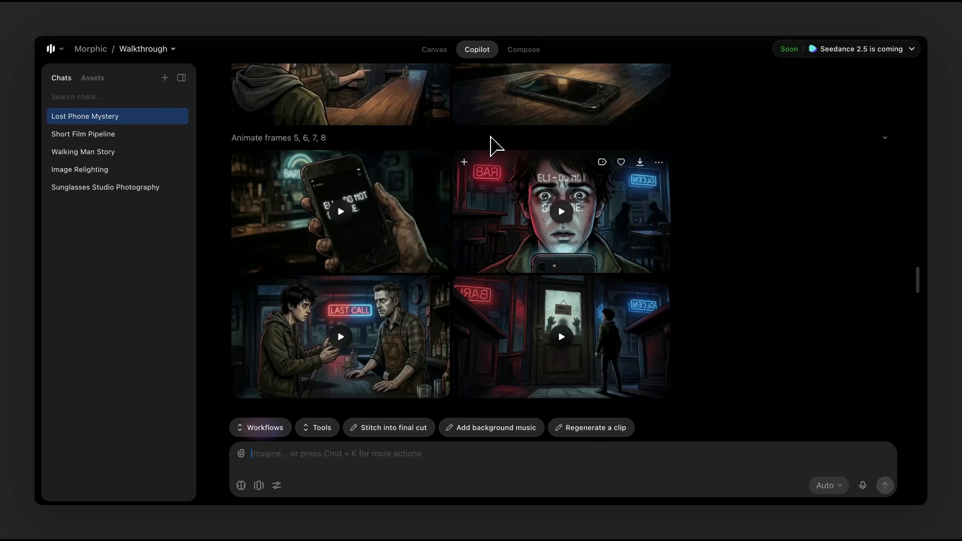
scroll(491, 146, "up", 20)
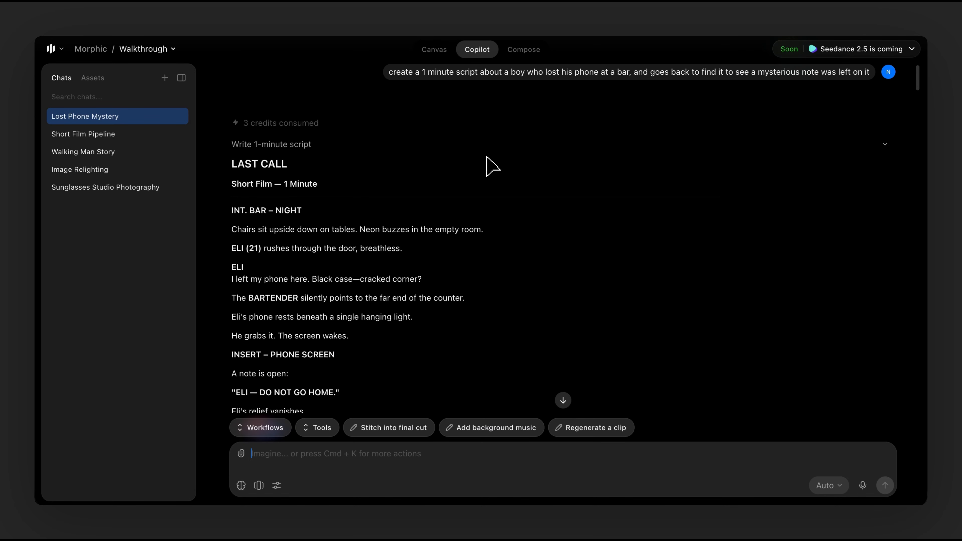
left_click_drag(406, 73, 657, 79)
left_click(648, 86)
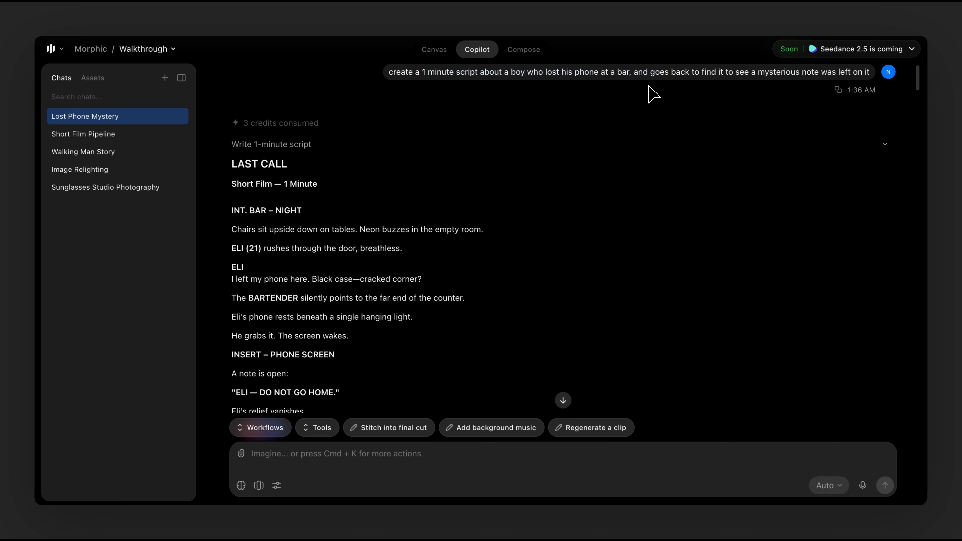
Examine the chat's character sheets, generated story frames and the frames regenerated in a matching style
scroll(349, 275, "down", 7)
scroll(349, 275, "down", 10)
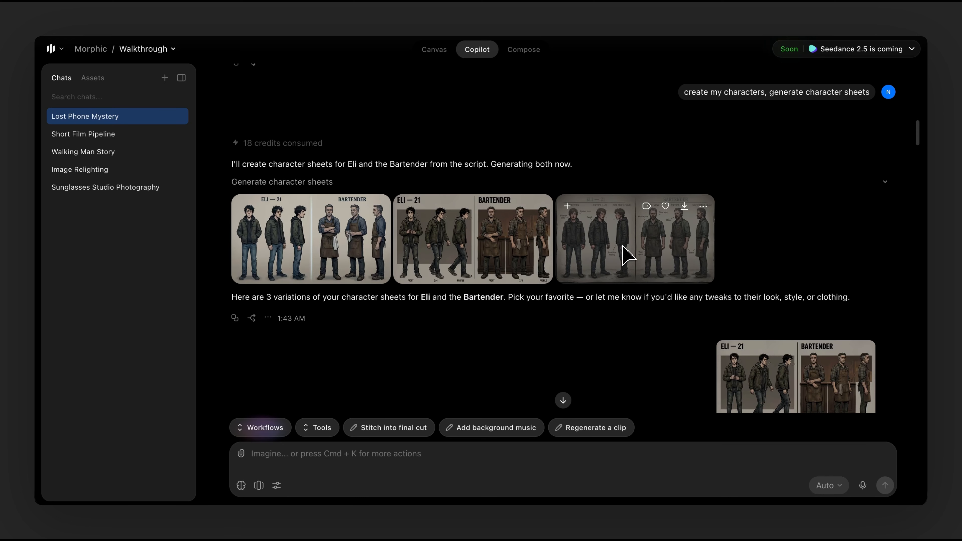
triple_click(795, 97)
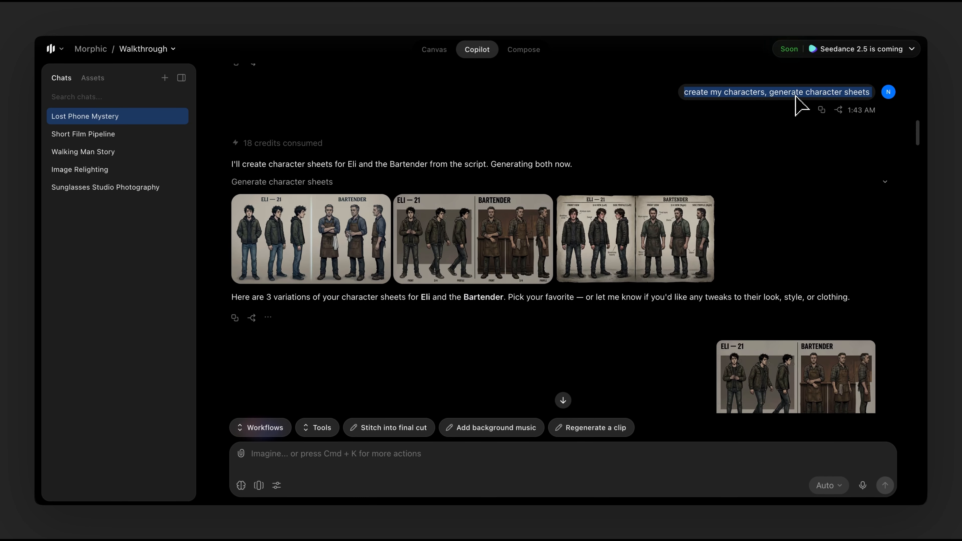
scroll(640, 269, "down", 15)
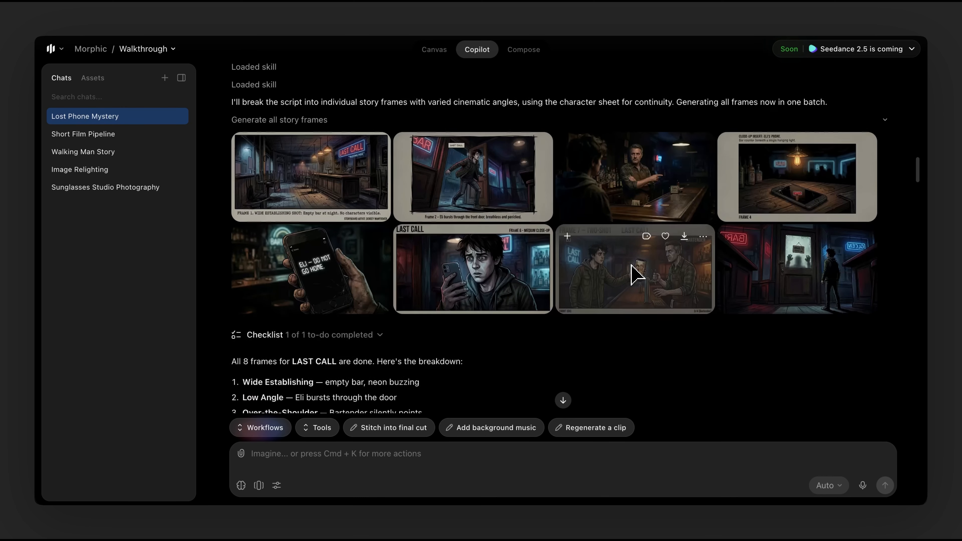
scroll(638, 275, "down", 2)
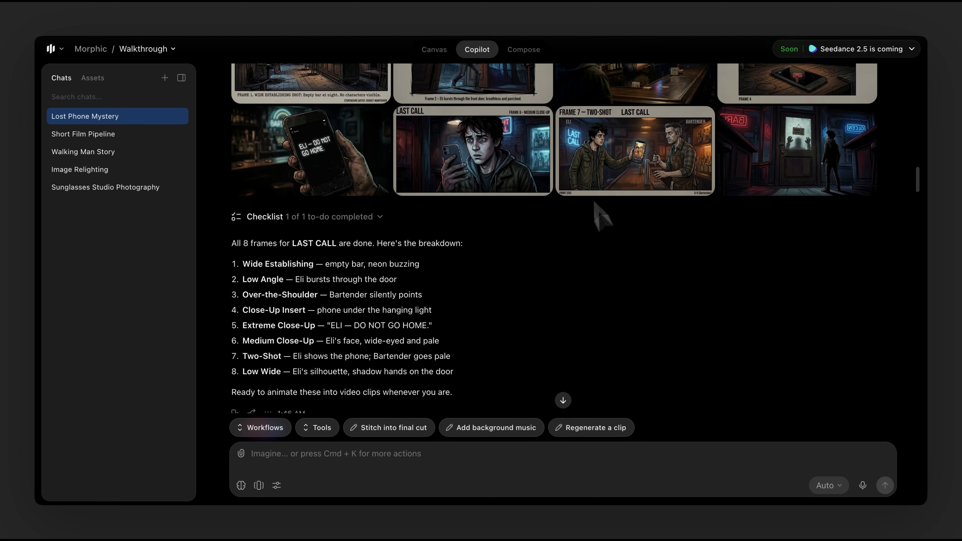
scroll(495, 375, "up", 7)
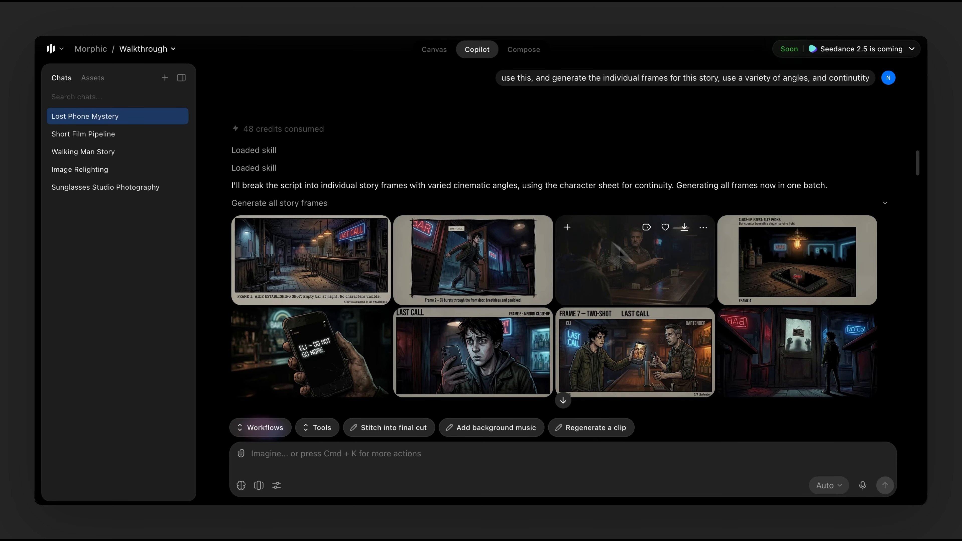
scroll(612, 242, "down", 8)
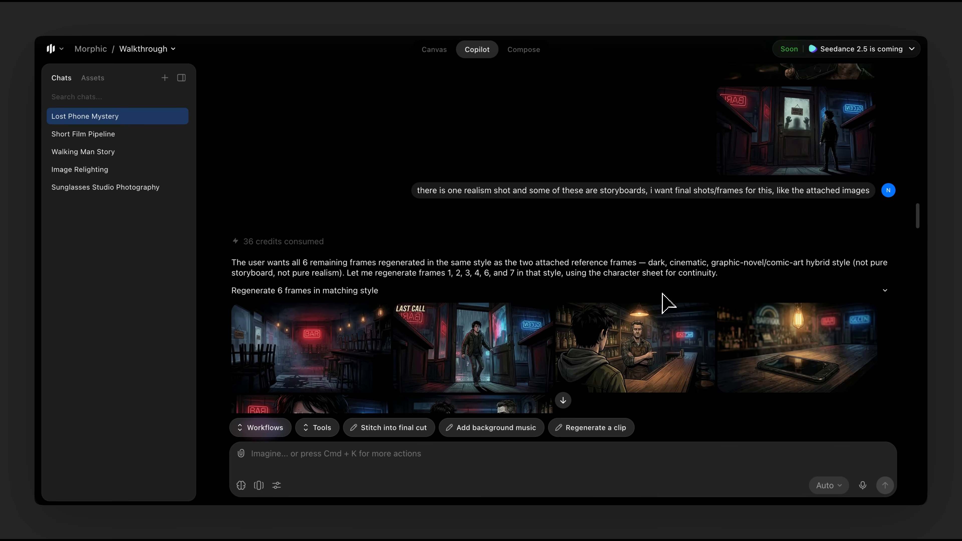
Append the 4-second video of the old man drinking to the Compose timeline and place the playhead at 00:07:12
left_click(434, 50)
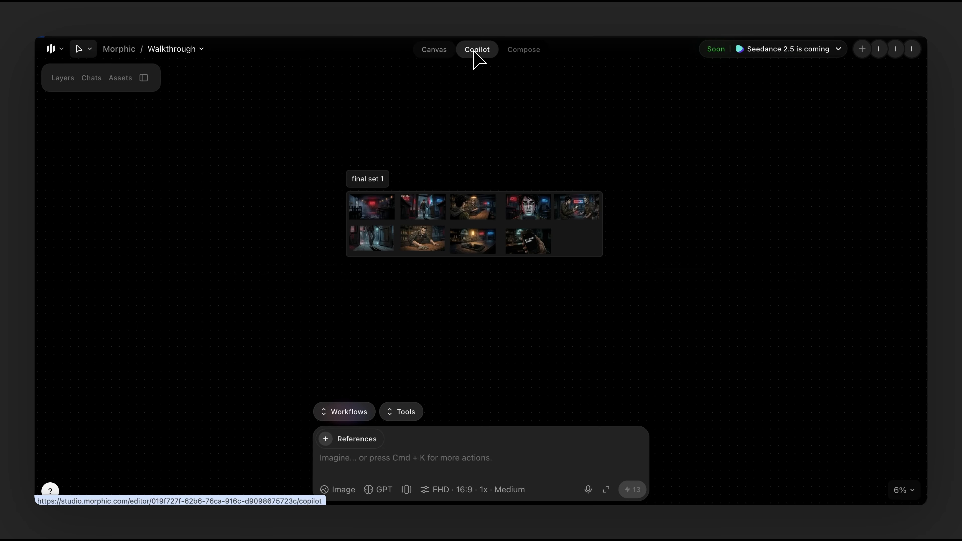
left_click(475, 53)
left_click(521, 50)
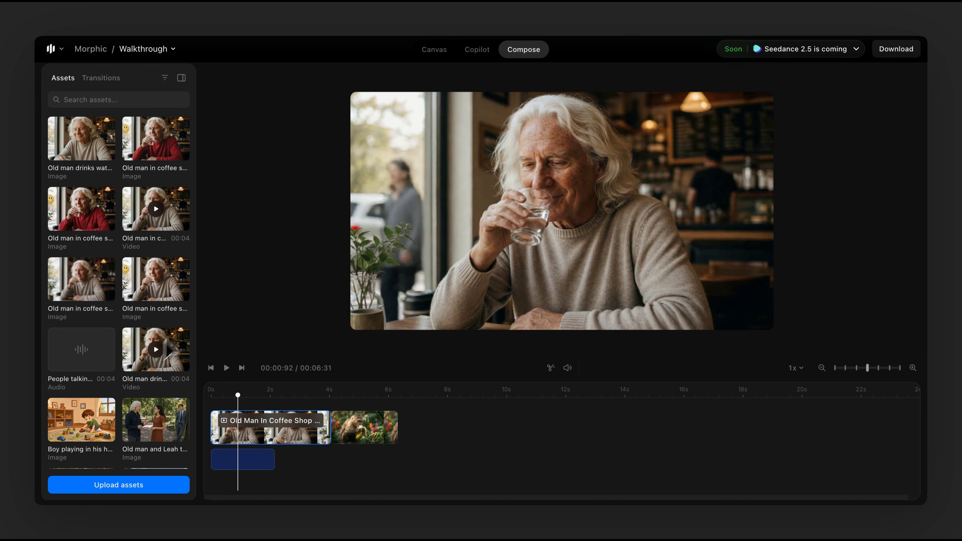
left_click_drag(170, 353, 429, 440)
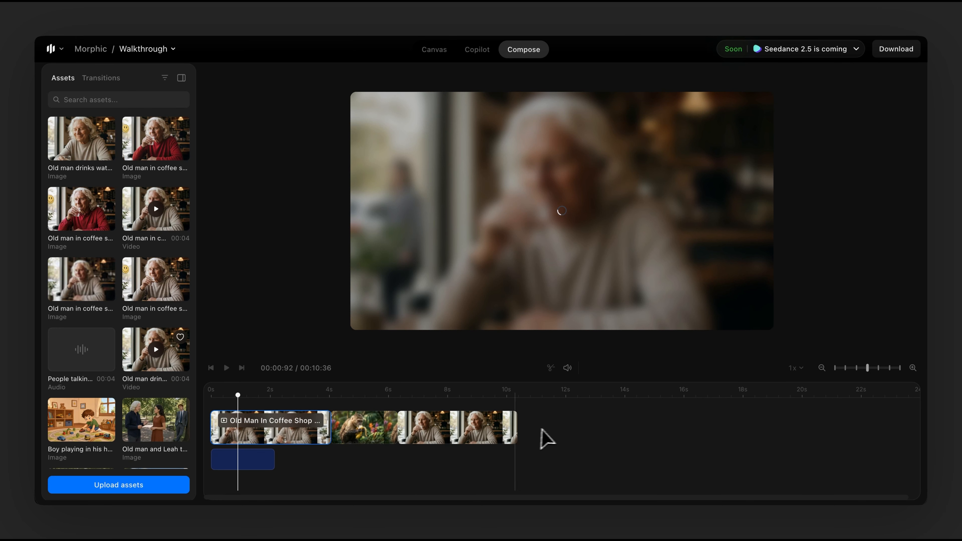
left_click(264, 436)
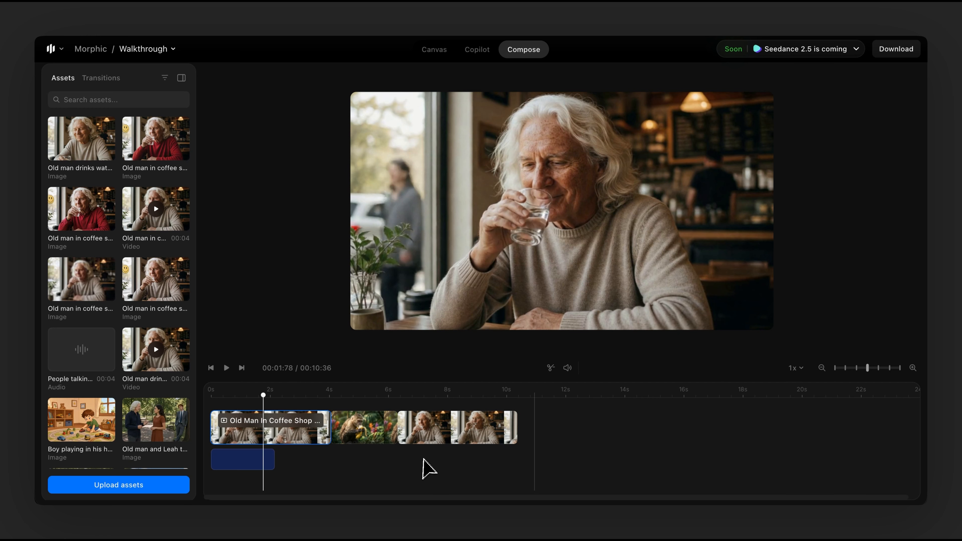
left_click(421, 467)
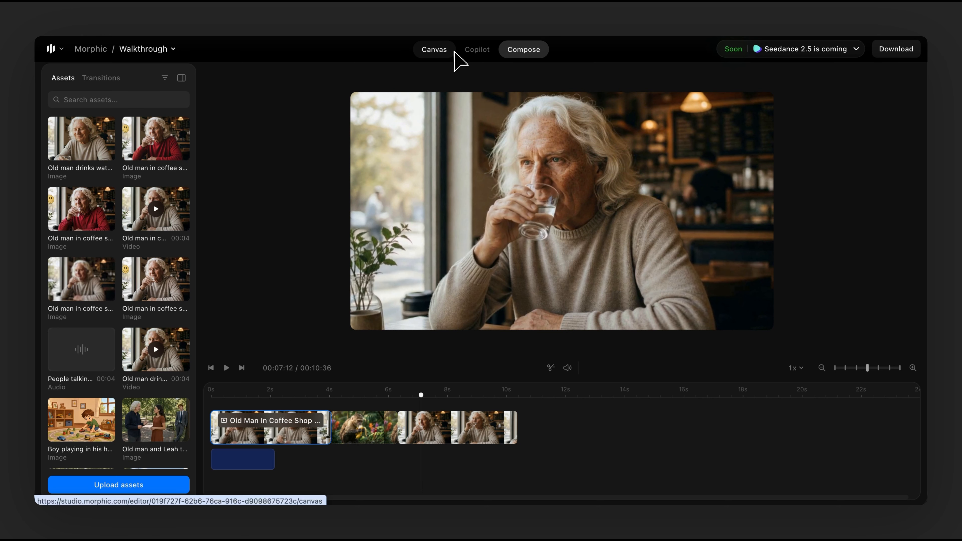
Return to the Walkthrough canvas and open the file list of its parent project, Morphic
left_click(442, 53)
scroll(530, 173, "up", 1)
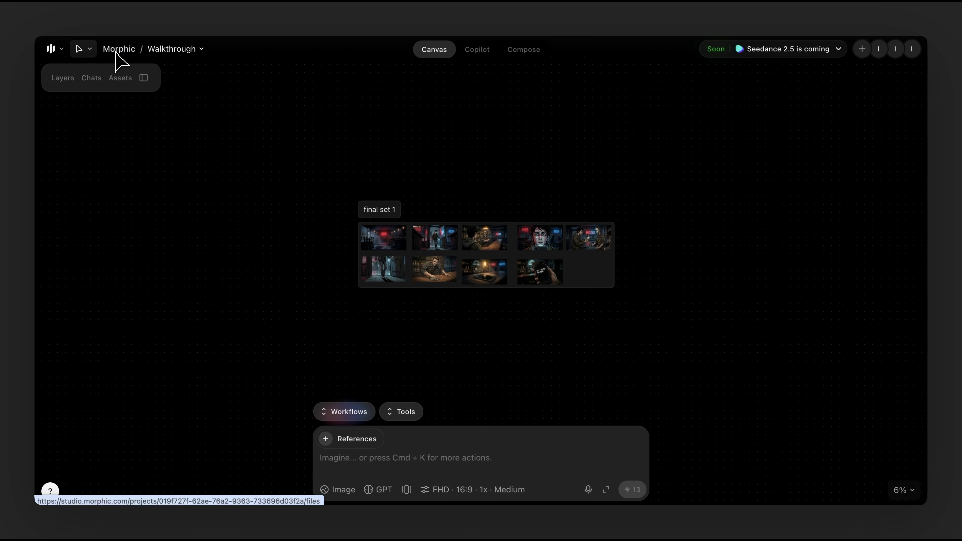
left_click(118, 57)
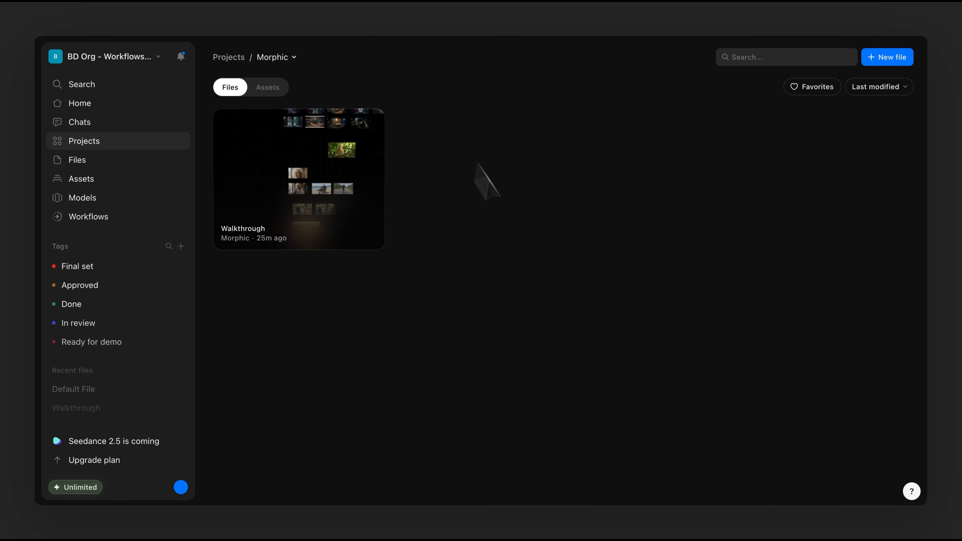
Go through the home page to the projects overview and view the new project dialog without creating a project
left_click(85, 104)
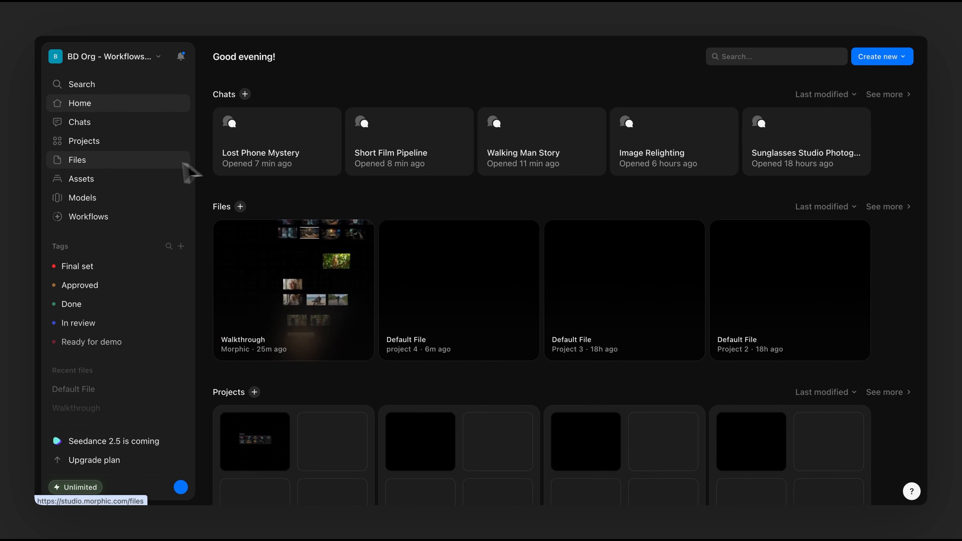
left_click(98, 148)
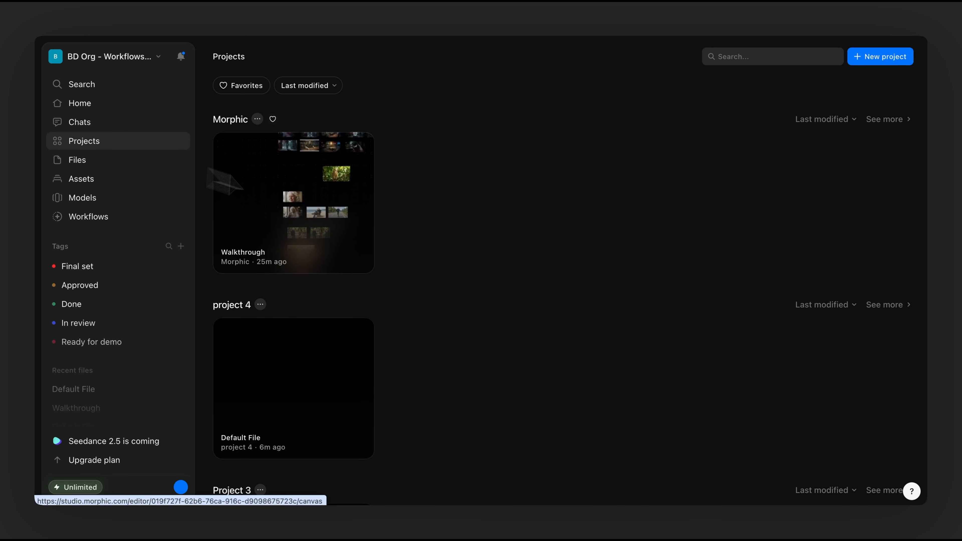
left_click(907, 57)
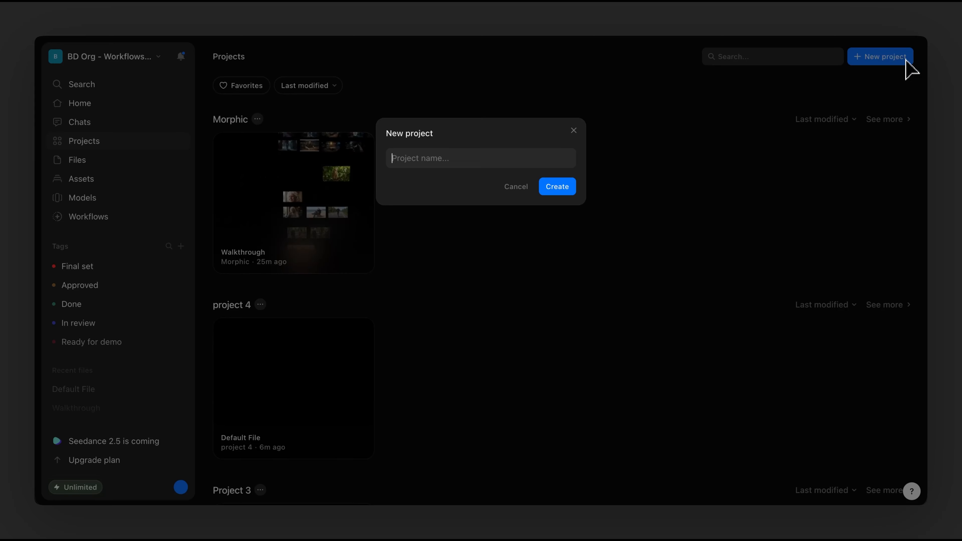
left_click(573, 131)
Open project 4, view its new file dialog without creating a file, and return to the projects overview
scroll(333, 326, "down", 10)
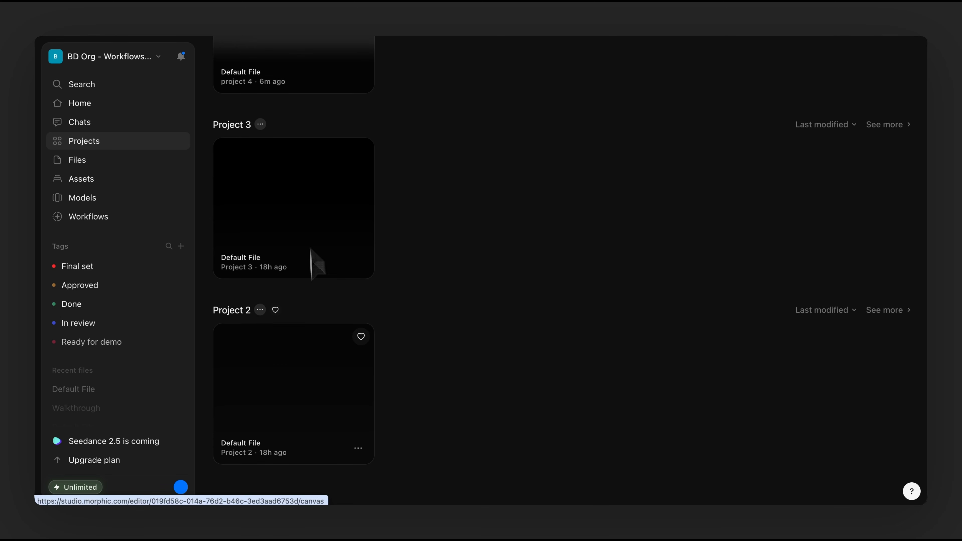
scroll(322, 340, "up", 8)
left_click(242, 233)
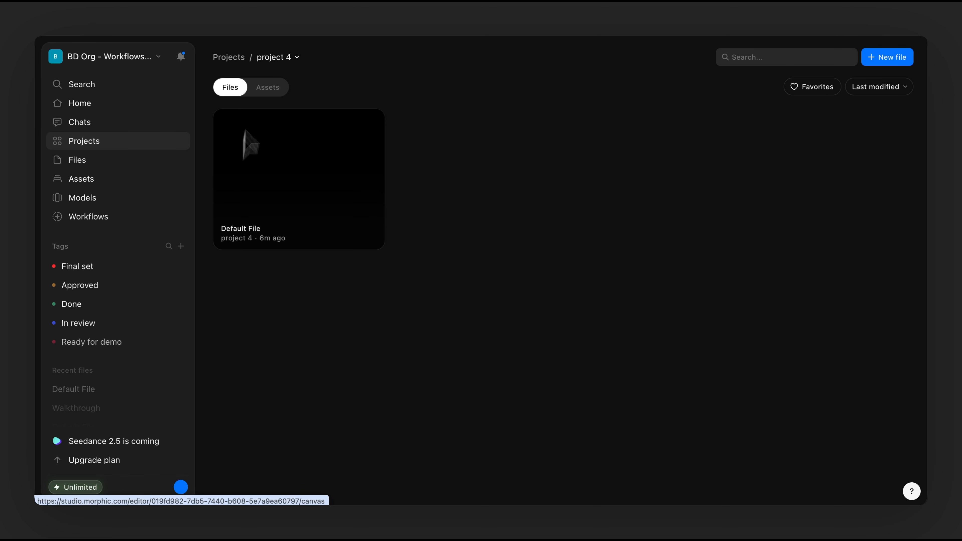
left_click(908, 63)
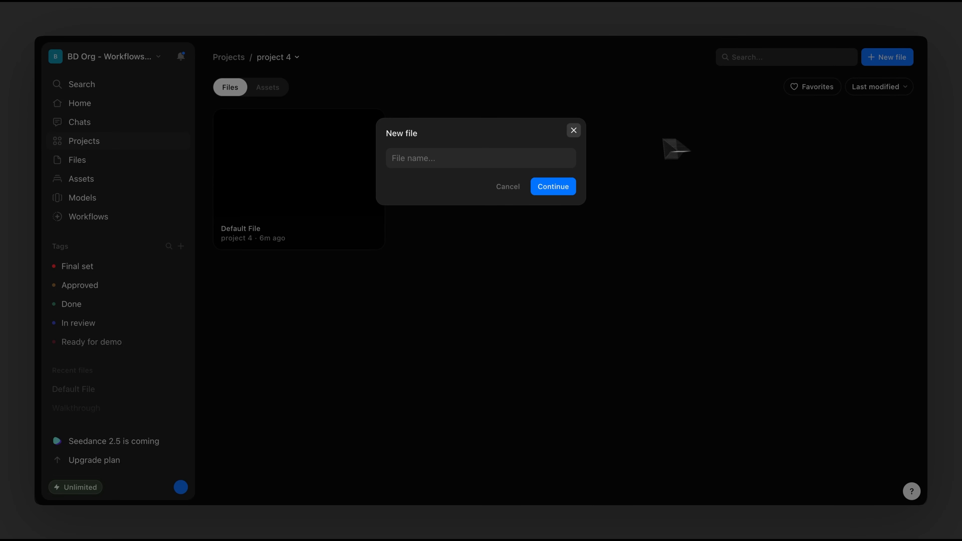
left_click(574, 132)
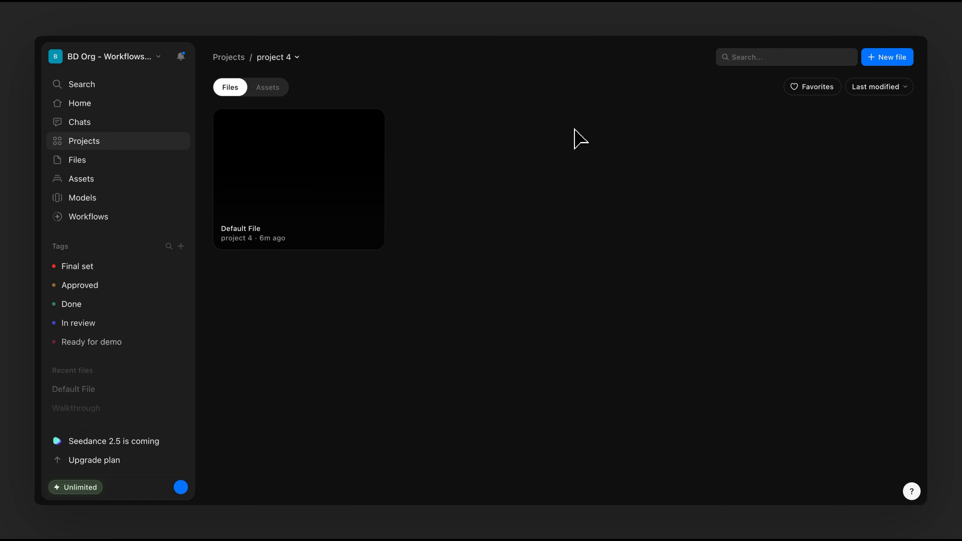
left_click(224, 57)
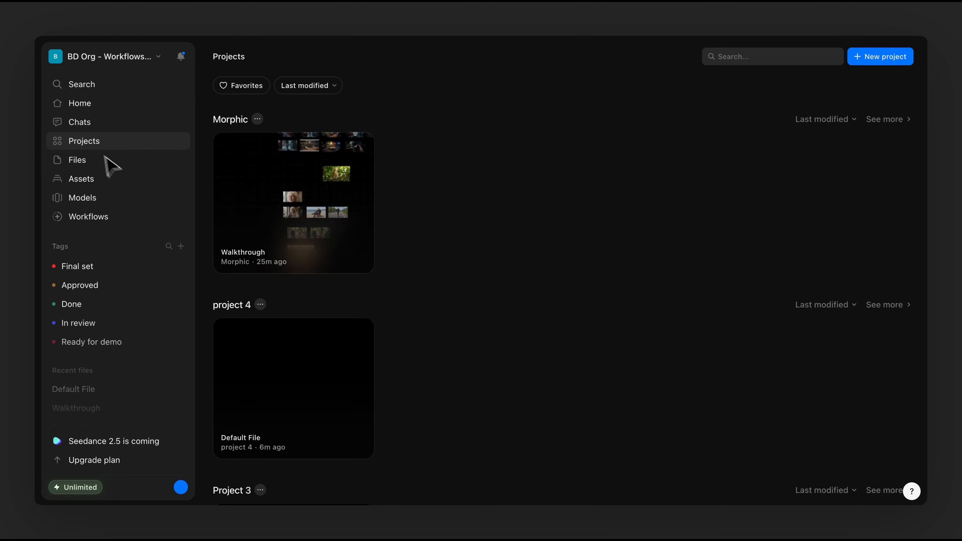
Open the workspace's asset library and look through the assets grouped by date
left_click(133, 182)
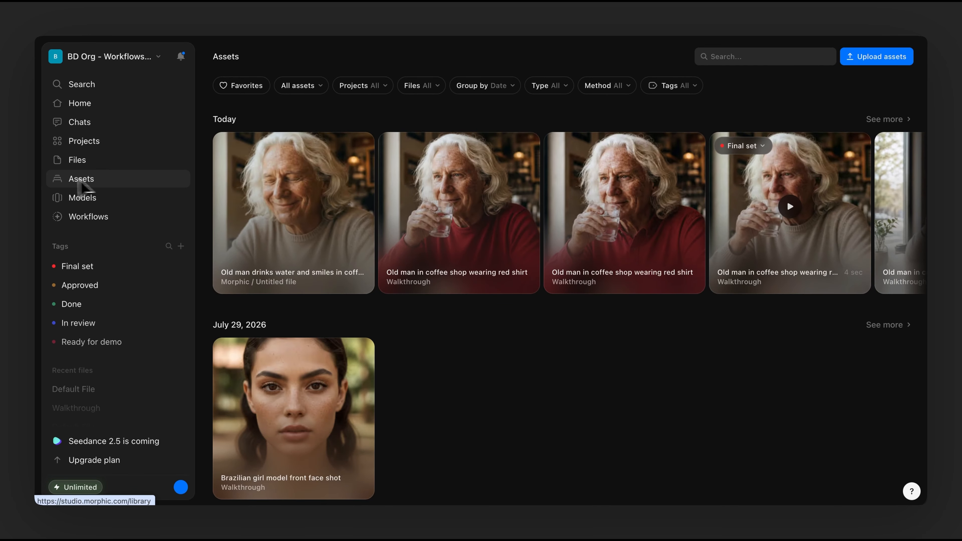
scroll(501, 386, "down", 5)
scroll(434, 391, "up", 5)
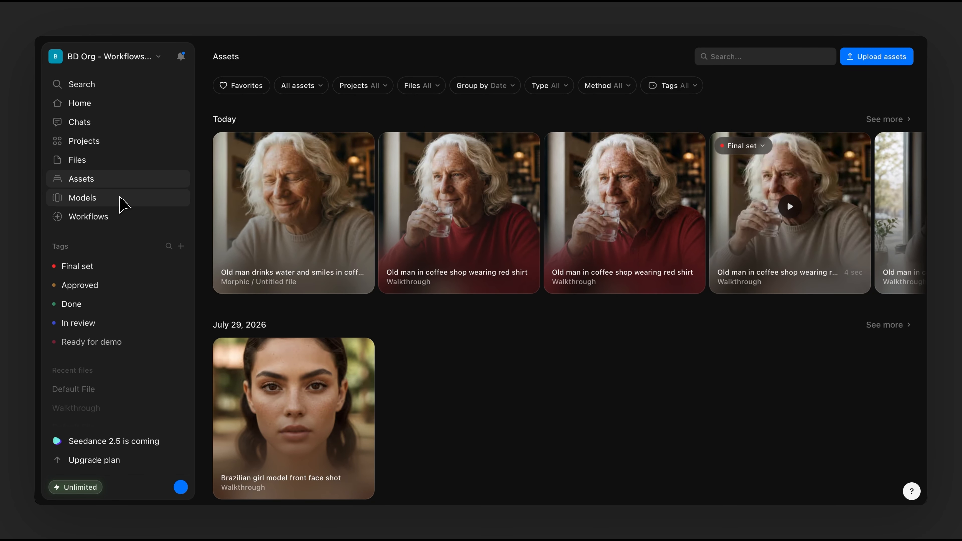
Open the models library and view the actions available for the old man model
left_click(122, 201)
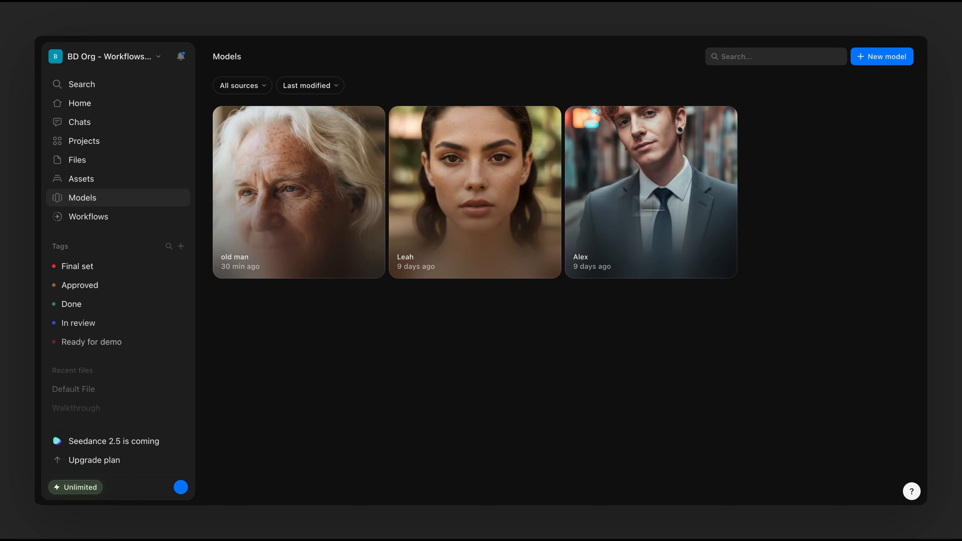
left_click(368, 262)
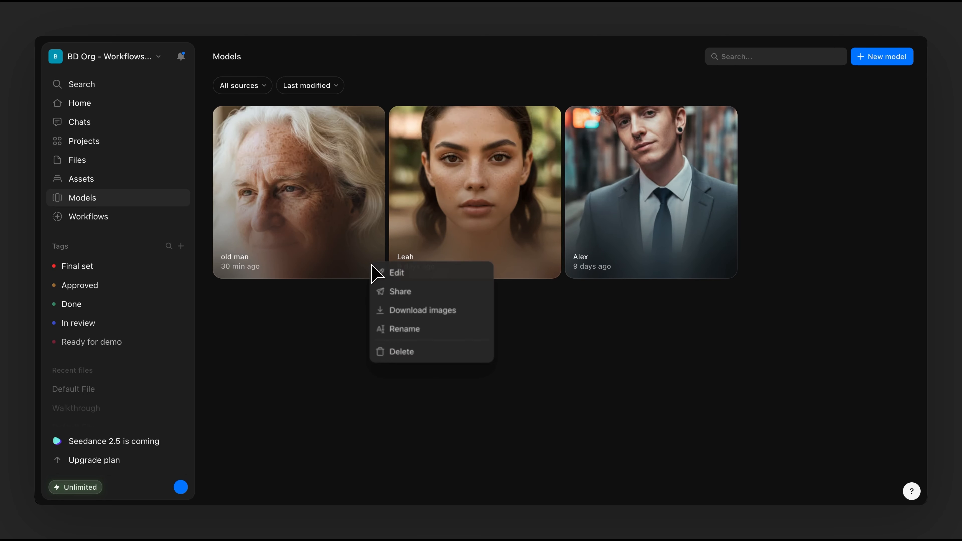
left_click(578, 337)
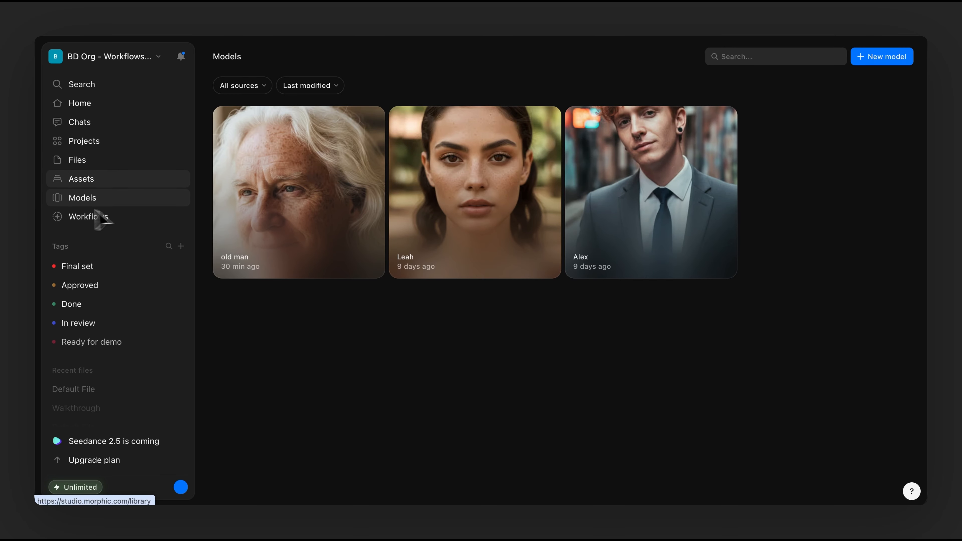
Return to the home page and open the Walkthrough file of the Morphic project
left_click(99, 108)
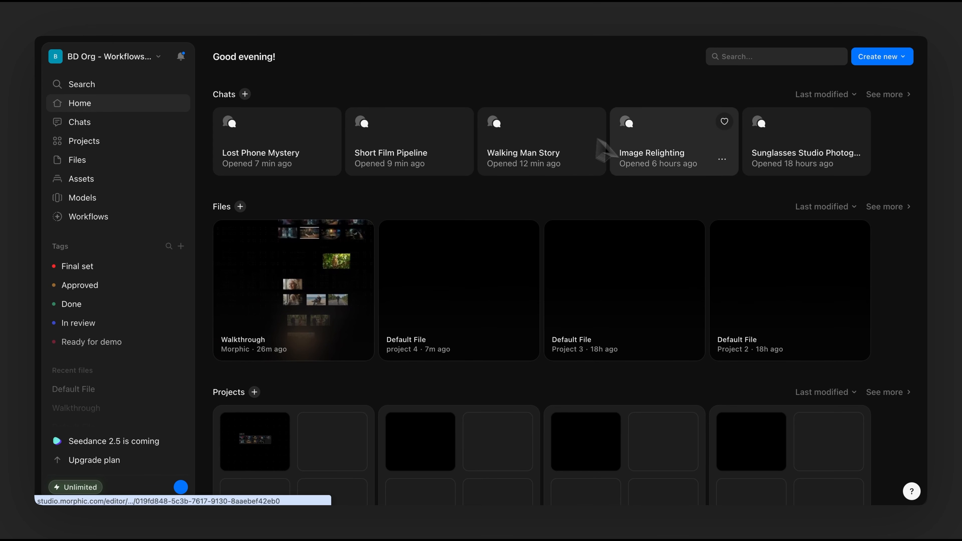
left_click(307, 272)
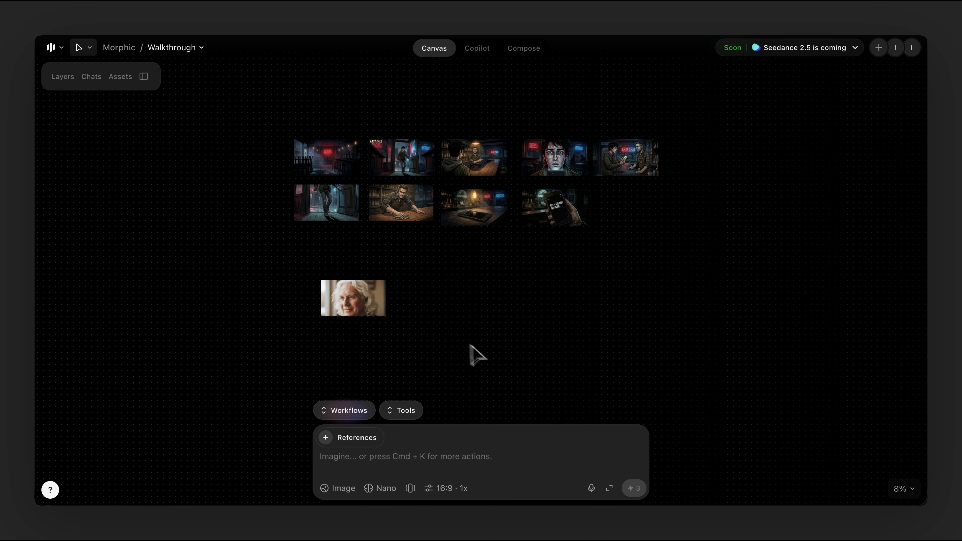
Look through the image, video and audio generation types for the prompt and keep Image selected
scroll(387, 266, "down", 3)
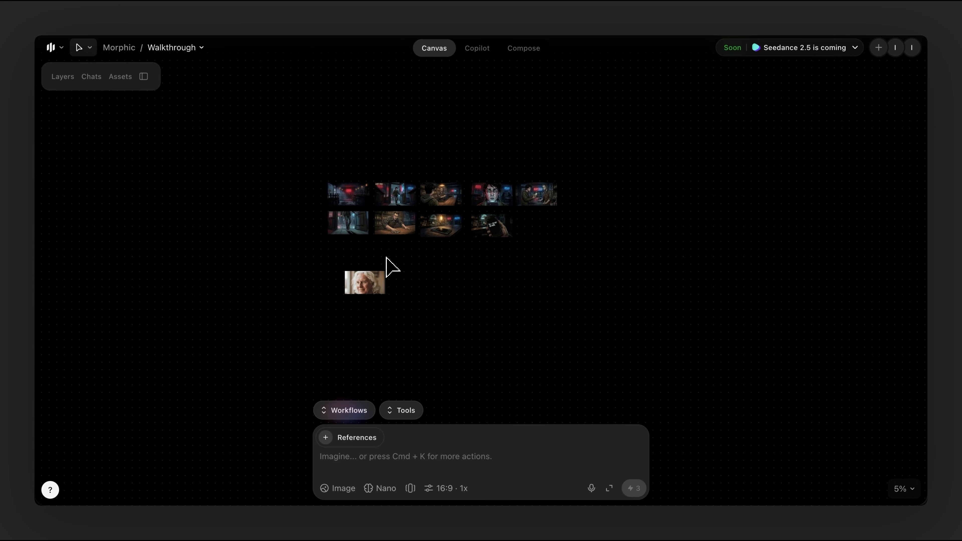
scroll(466, 320, "left", 1)
scroll(465, 320, "down", 1)
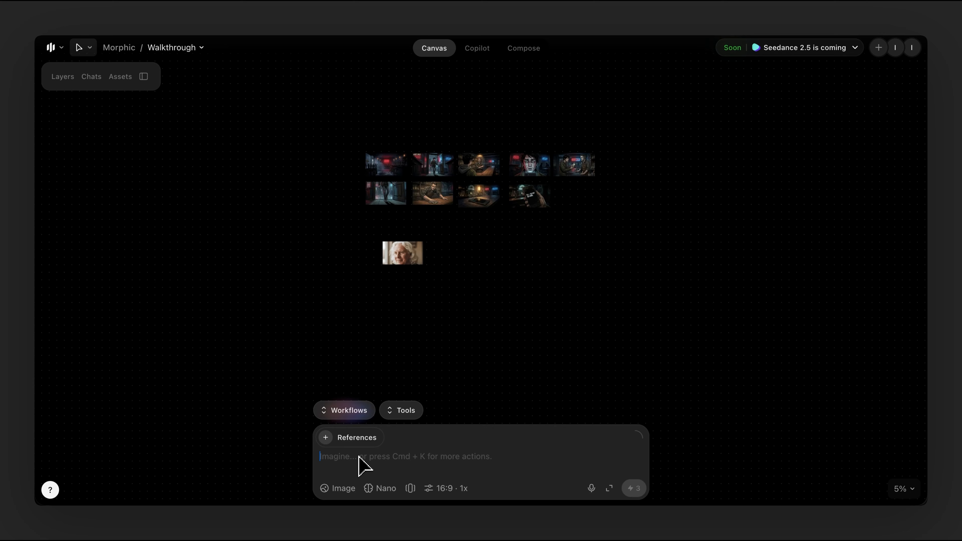
left_click(339, 490)
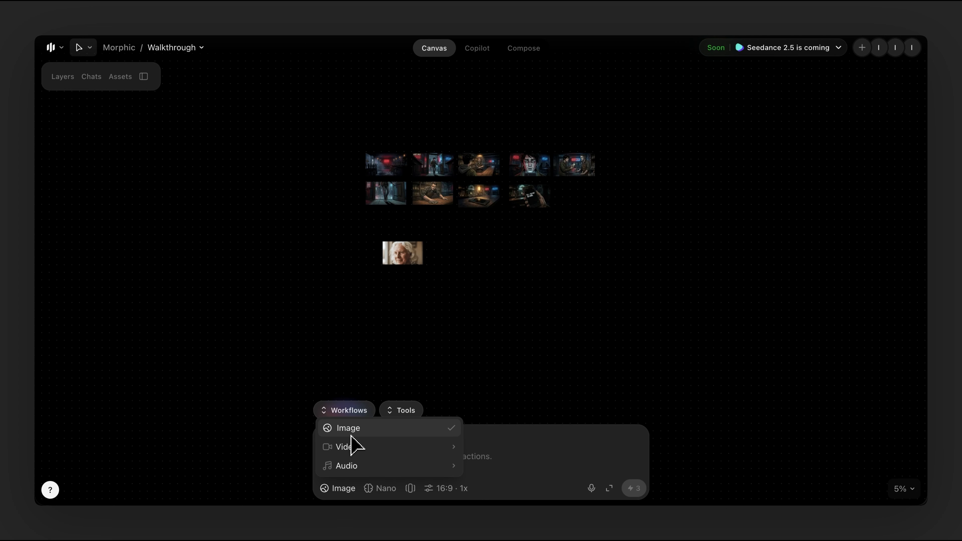
mouse_move(393, 463)
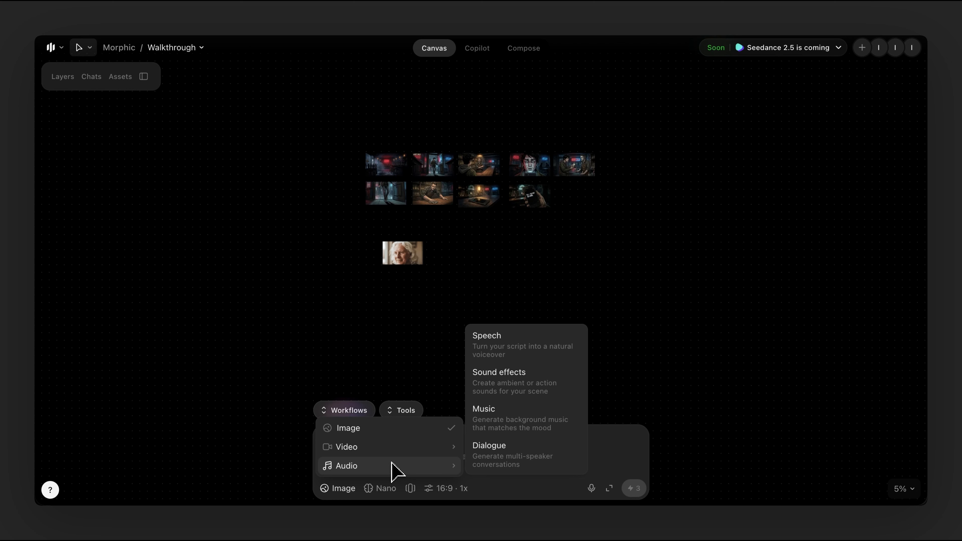
left_click(410, 430)
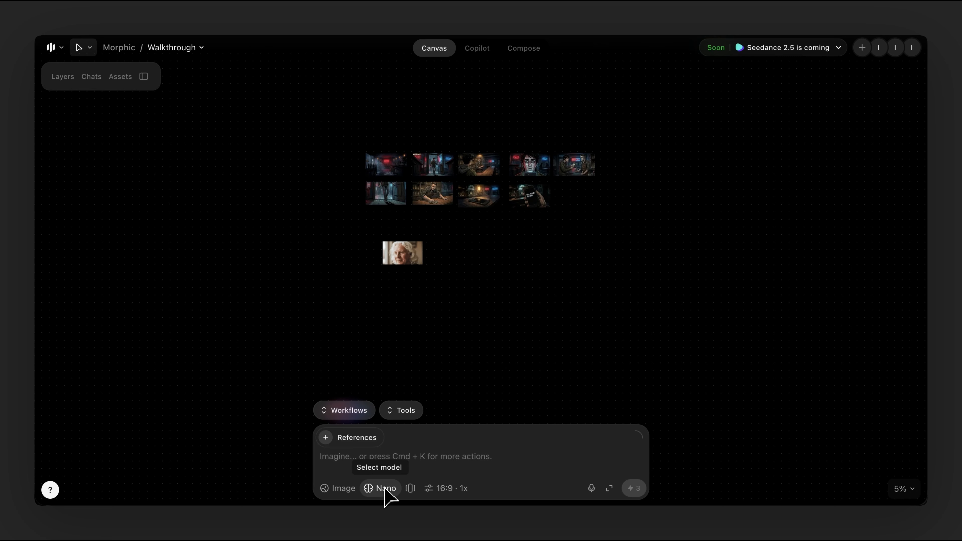
Look through the available image models and select GPT Image 2
left_click(370, 491)
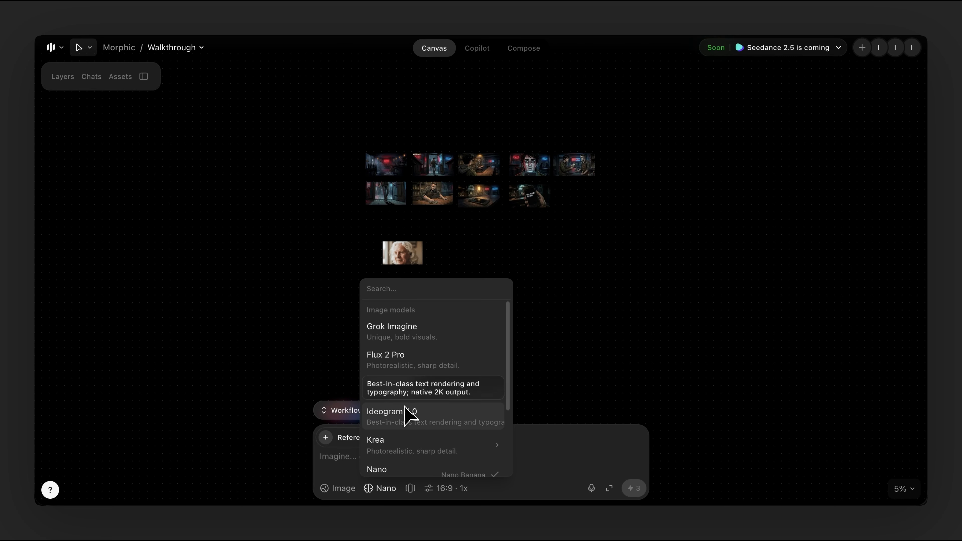
scroll(407, 411, "down", 3)
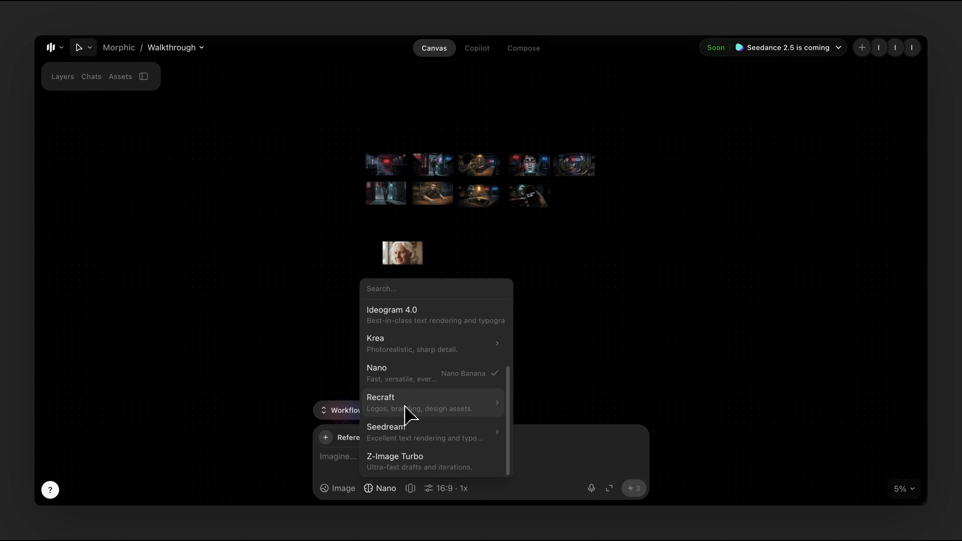
scroll(407, 415, "up", 3)
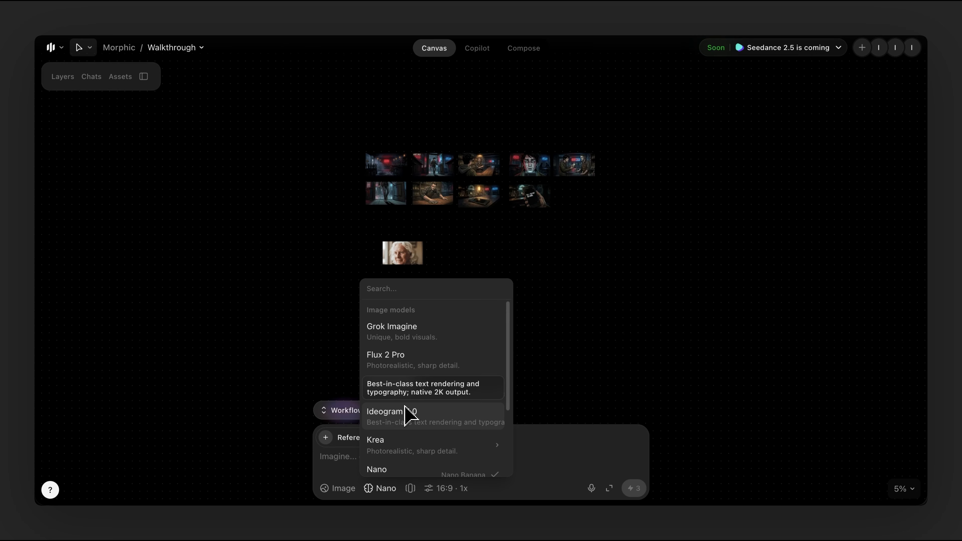
scroll(435, 424, "down", 3)
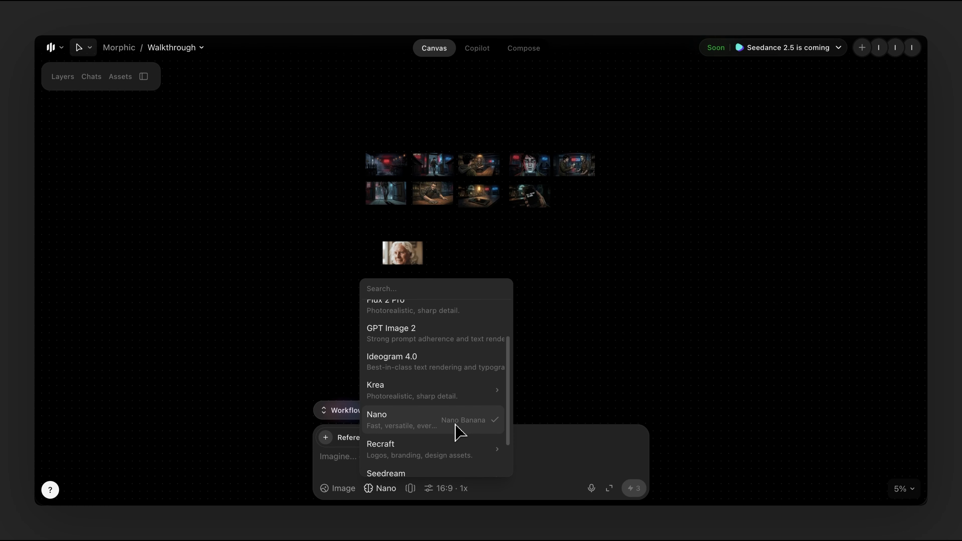
mouse_move(484, 413)
left_click(560, 335)
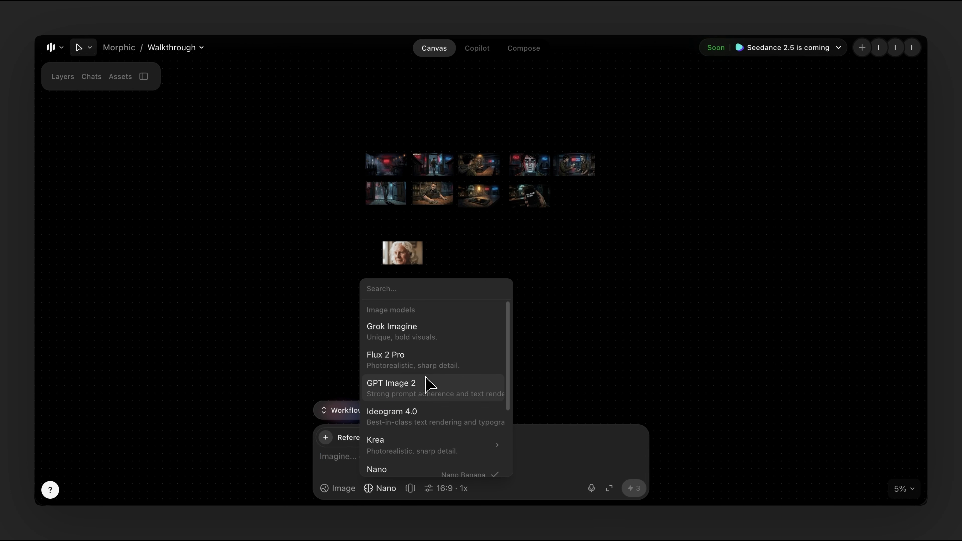
left_click(431, 384)
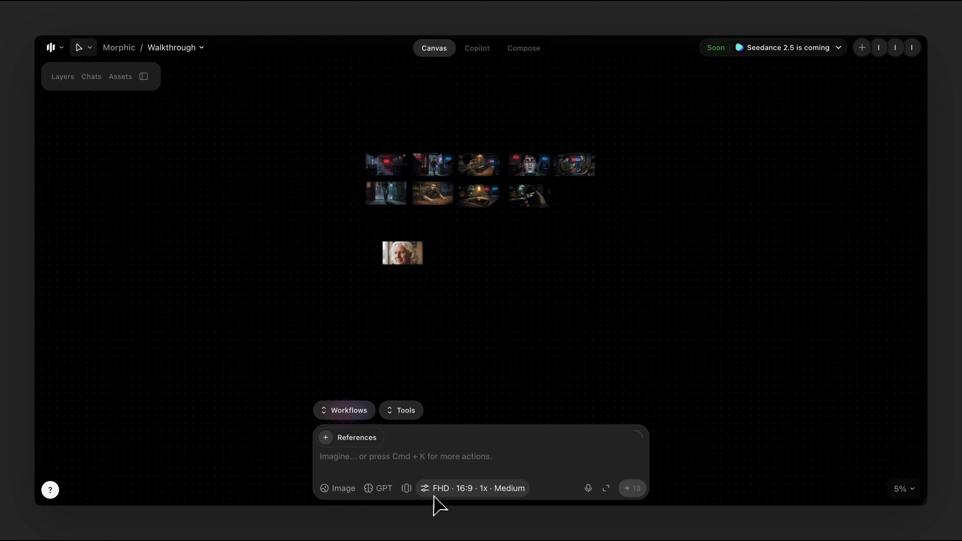
Review the format, resolution and quality options for image generation without changing them
left_click(469, 491)
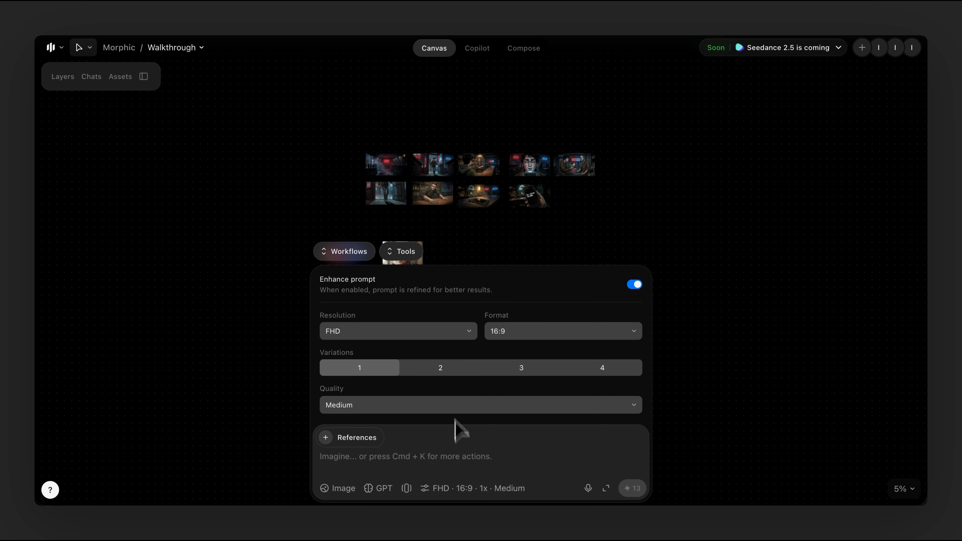
left_click(529, 335)
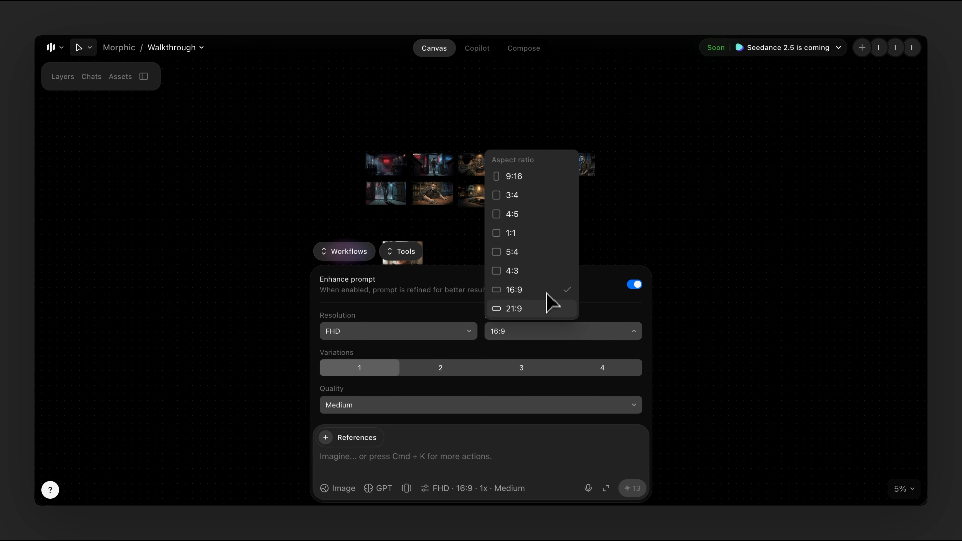
left_click(420, 333)
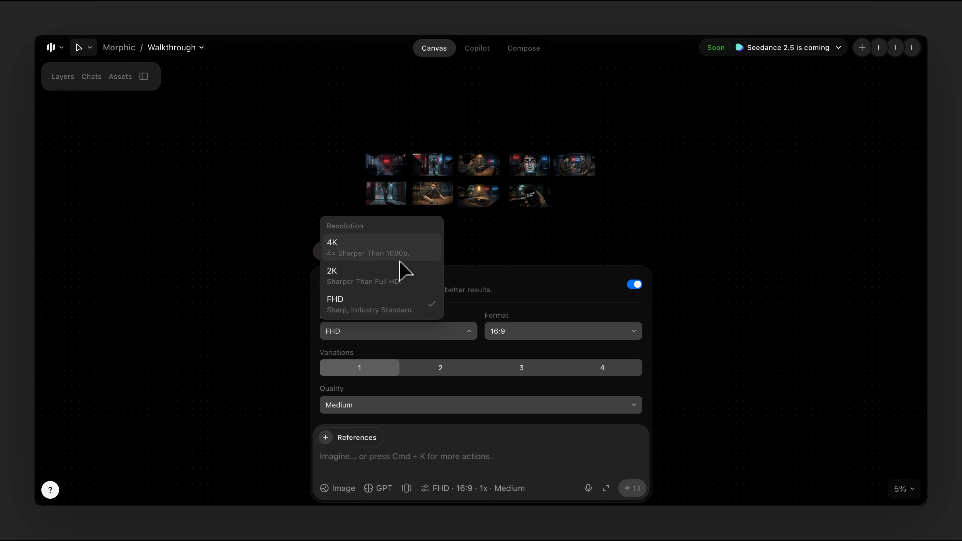
left_click(432, 347)
left_click(422, 406)
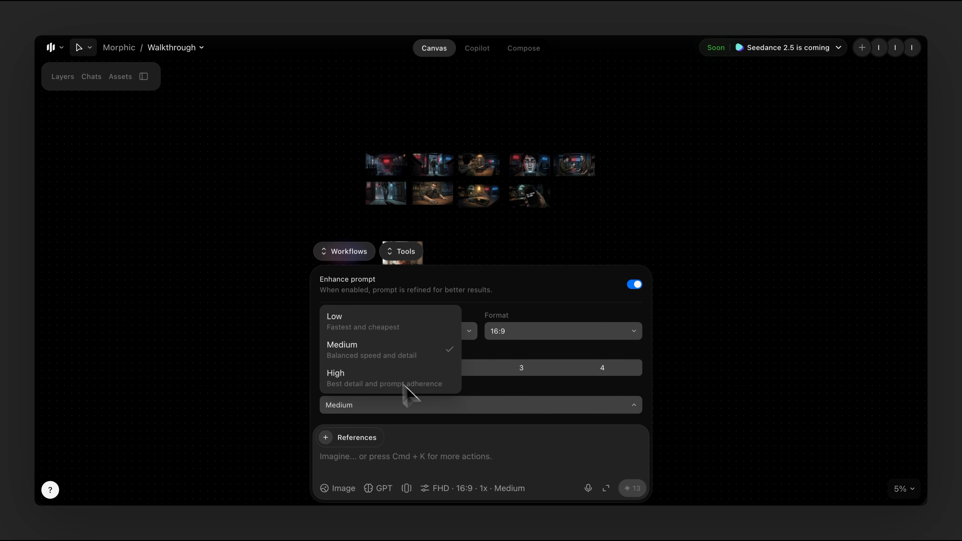
left_click(512, 352)
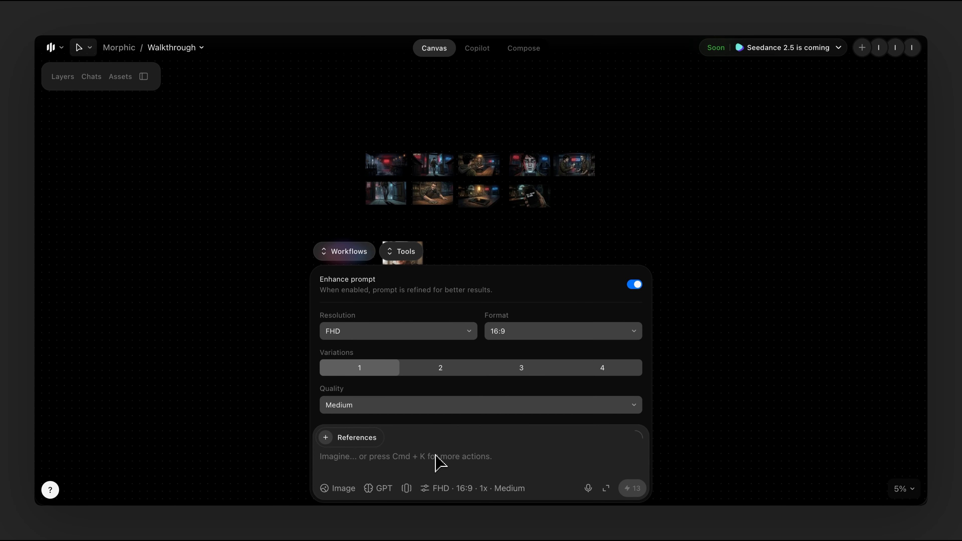
Generate an image from the prompt "a monkey eating a banana on top of a tree" and place it below the man's portrait
left_click(439, 461)
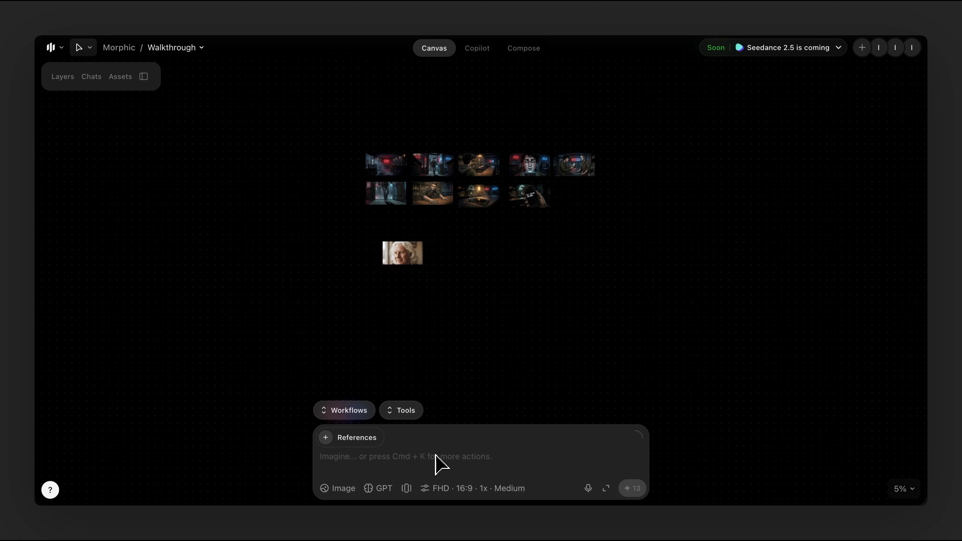
type("a monkey eating a banana on top of a tree")
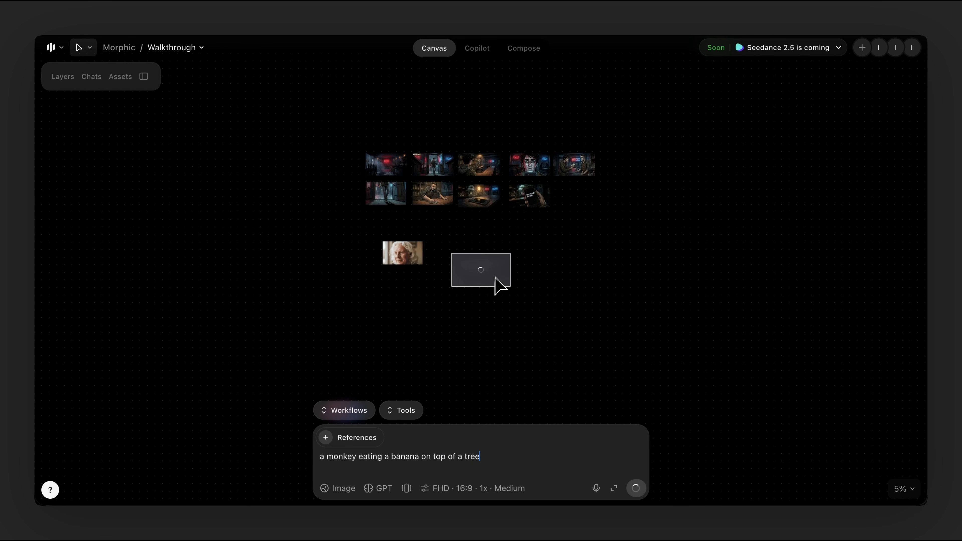
left_click_drag(494, 282, 428, 309)
left_click(455, 307)
scroll(413, 305, "up", 5)
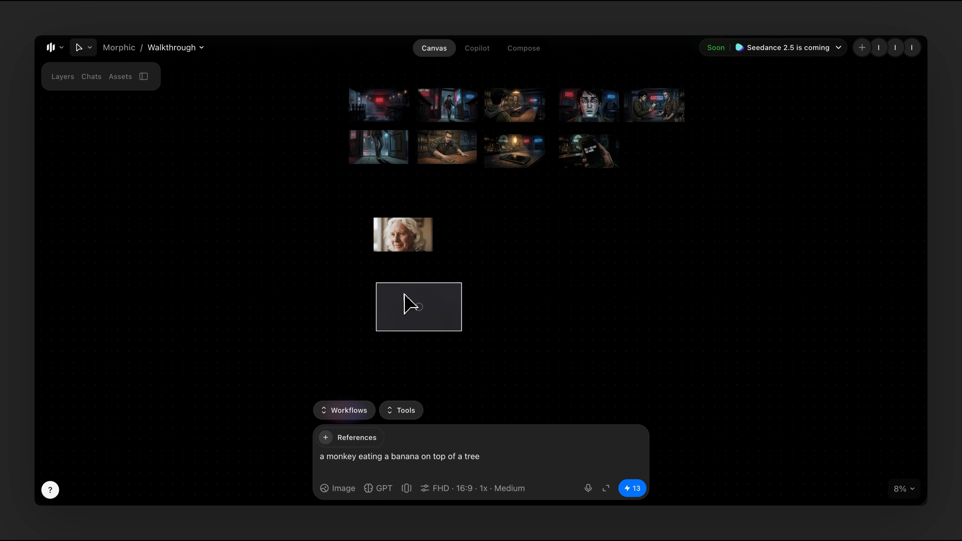
scroll(406, 303, "down", 2)
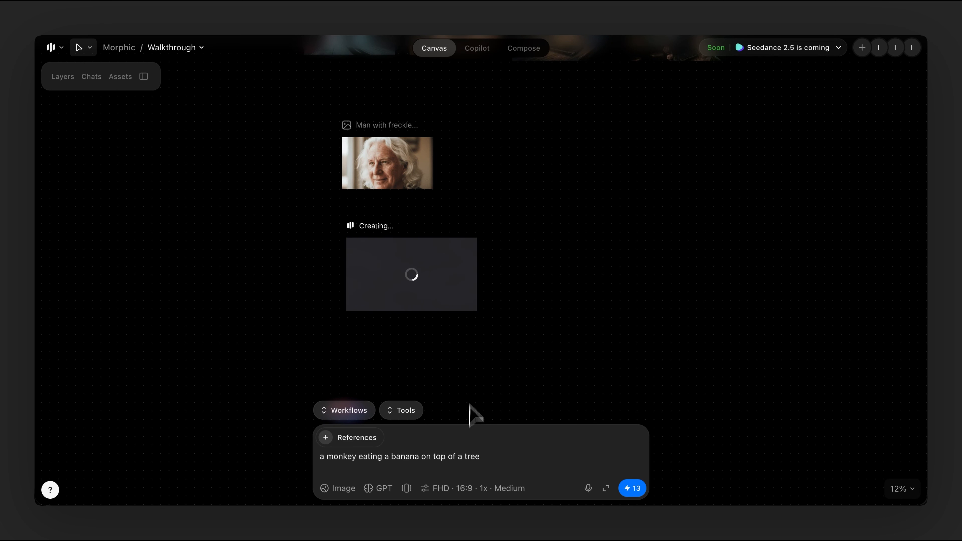
scroll(480, 349, "down", 2)
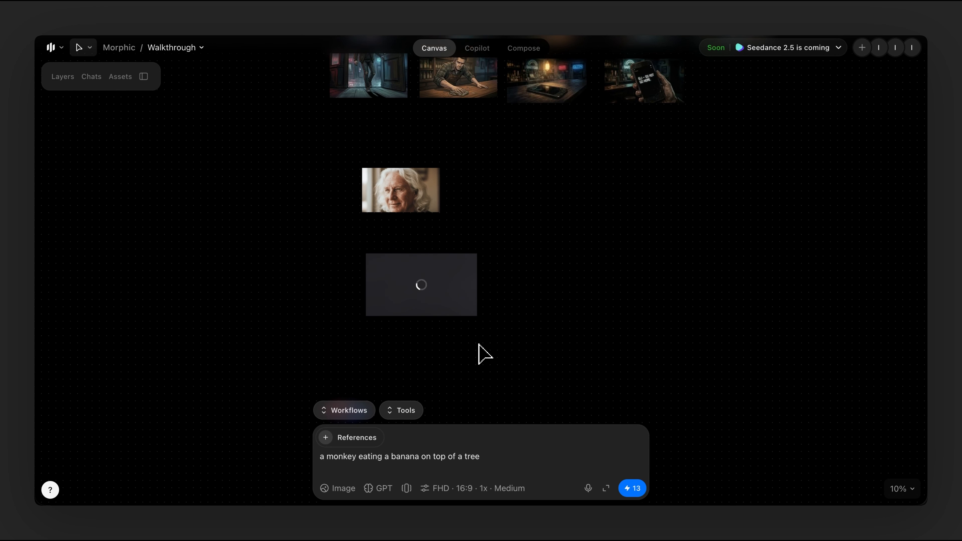
Switch the generation type to Text/Image to Video and clear the monkey prompt
left_click(342, 489)
left_click(358, 455)
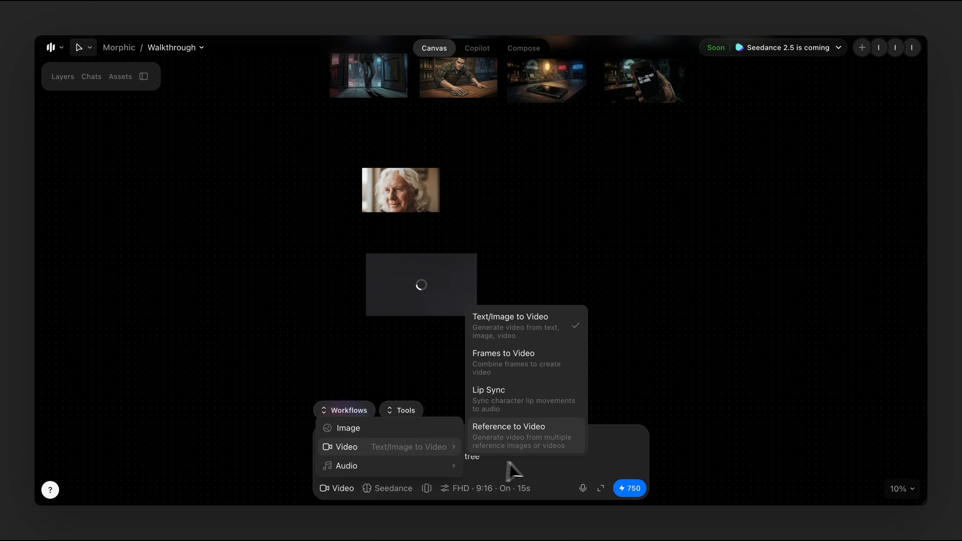
left_click(455, 457)
key("ctrl+a")
key("BackSpace")
Look through the video models available for generation
left_click(393, 489)
scroll(422, 379, "down", 1)
scroll(426, 385, "down", 4)
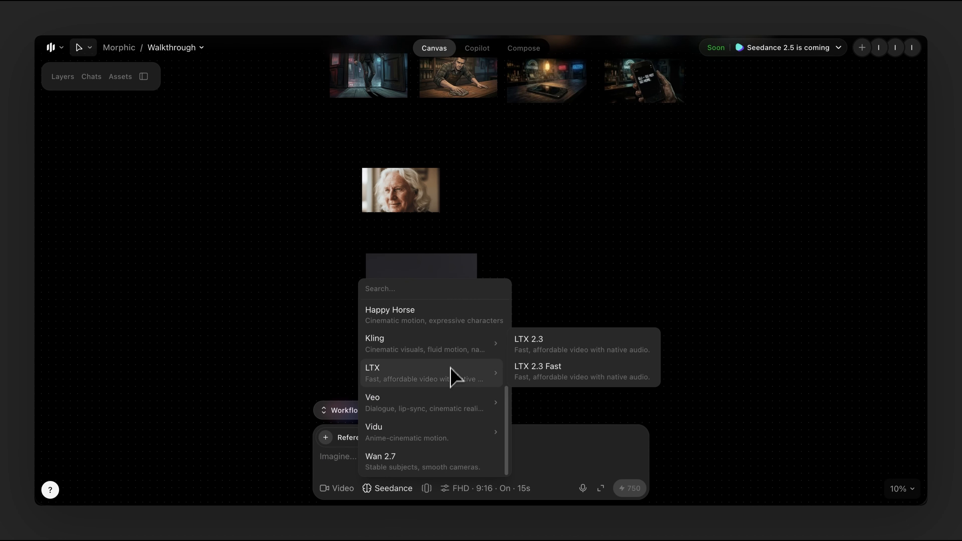
Review the duration, audio, resolution and format options for video generation without changing them
left_click(532, 489)
left_click(565, 407)
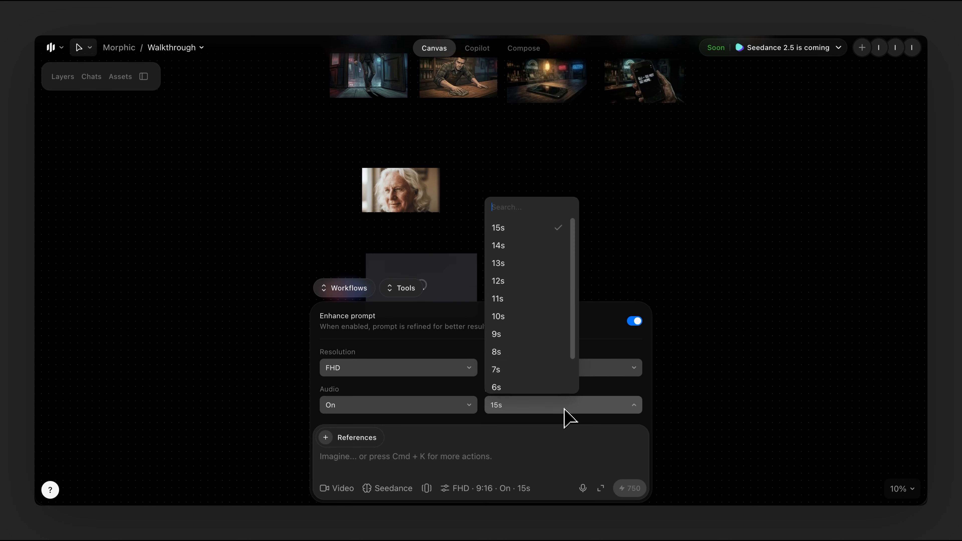
left_click(427, 406)
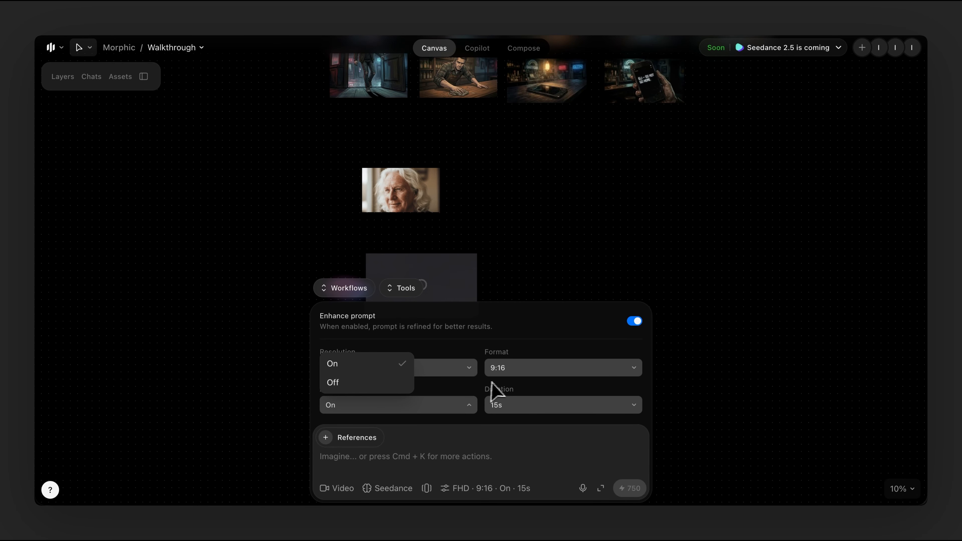
left_click(497, 390)
left_click(458, 373)
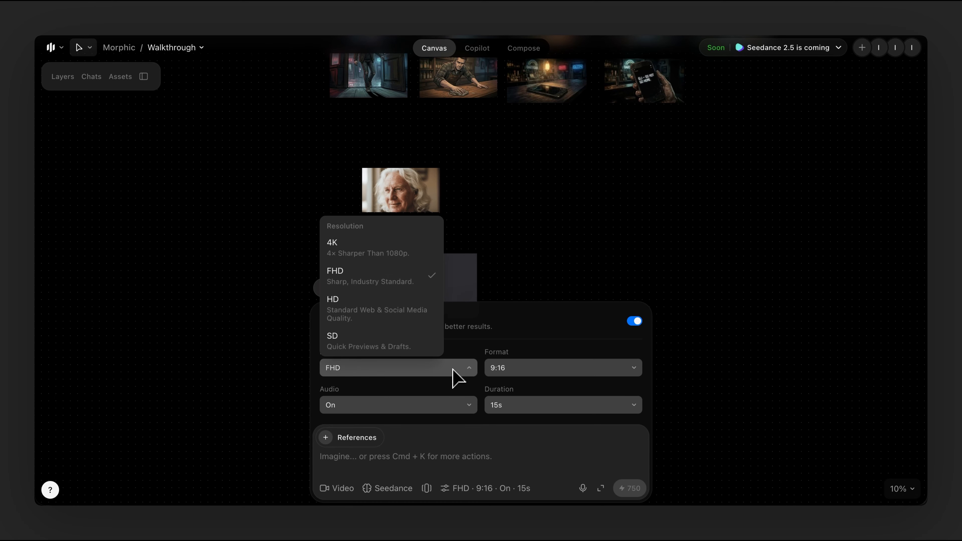
left_click(528, 374)
left_click(492, 420)
Switch the generation type to Audio with Speech and view the available speech models
left_click(338, 488)
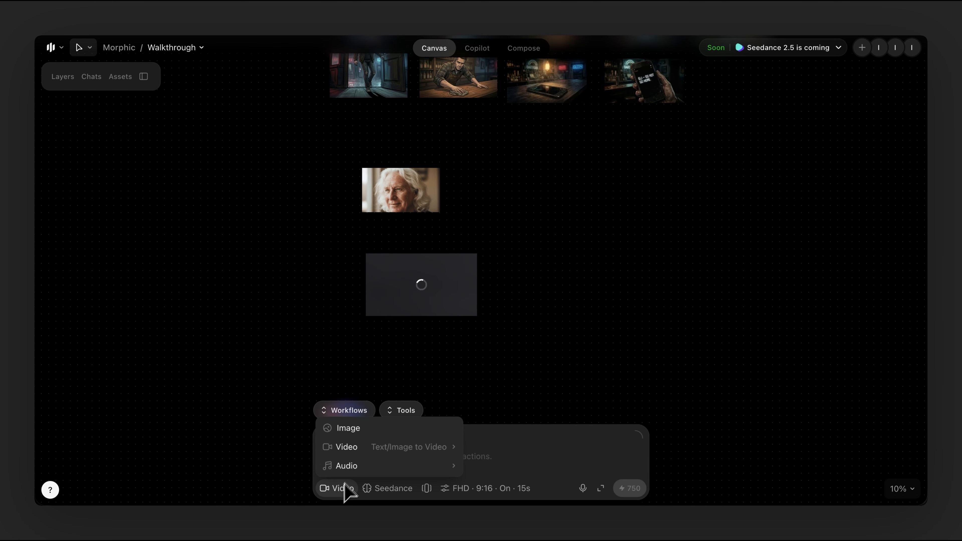
left_click(355, 467)
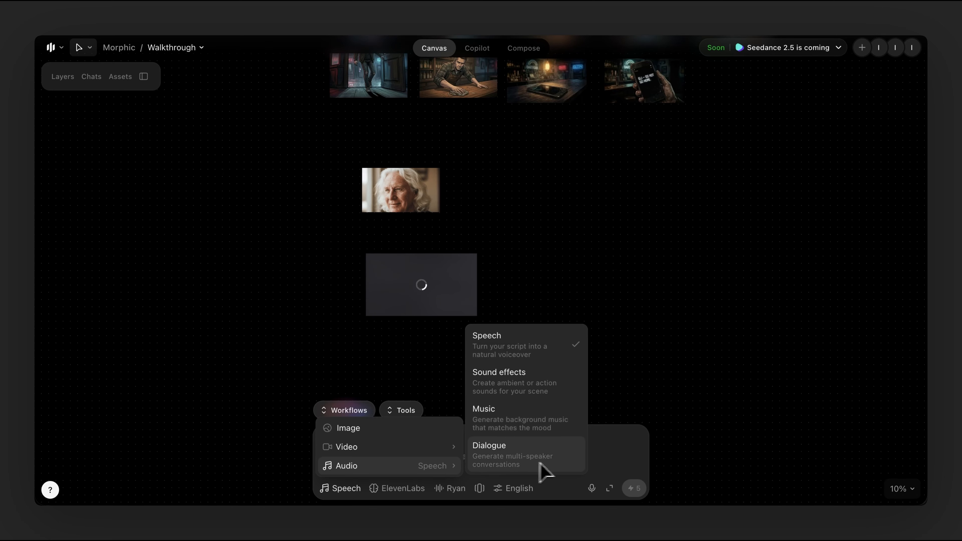
left_click(403, 489)
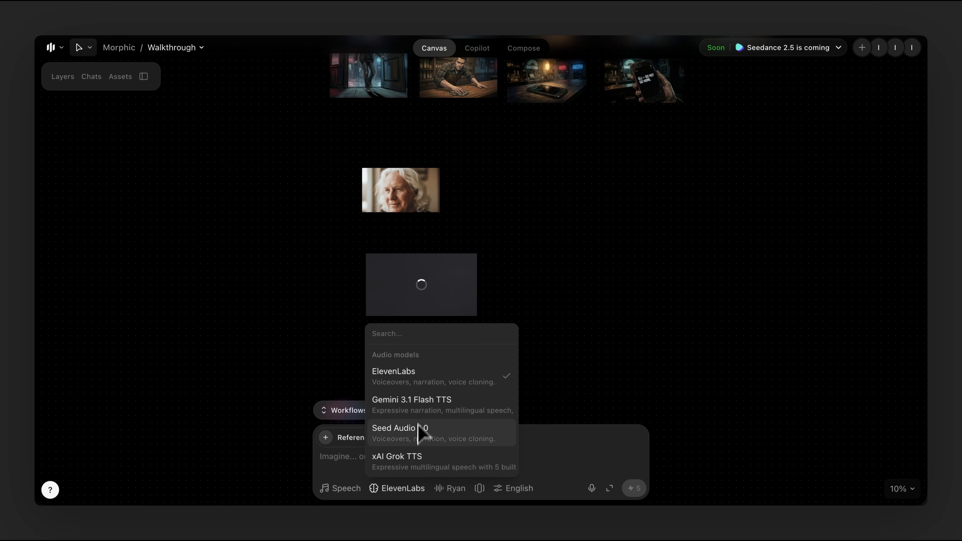
Browse the voices available for ElevenLabs speech generation
left_click(460, 489)
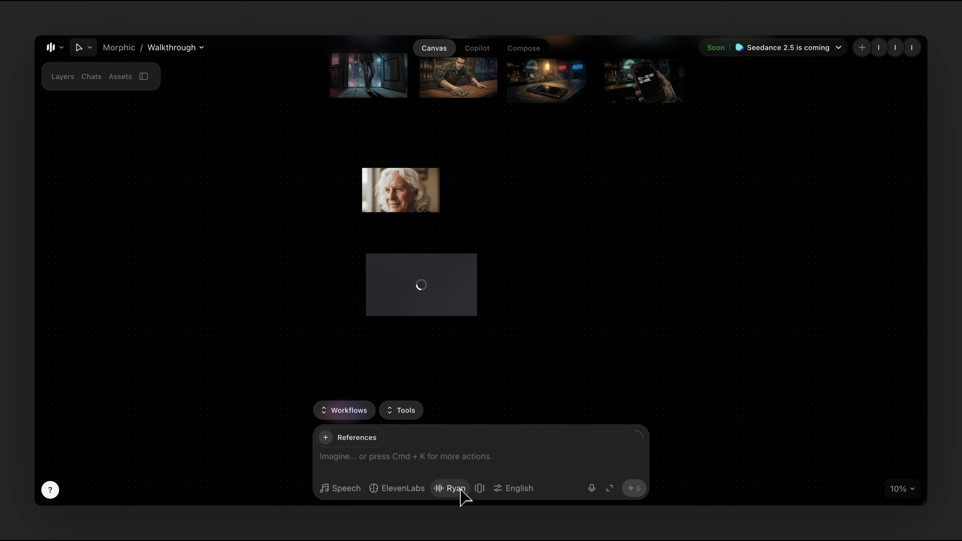
left_click(461, 492)
scroll(404, 307, "down", 10)
scroll(397, 369, "down", 10)
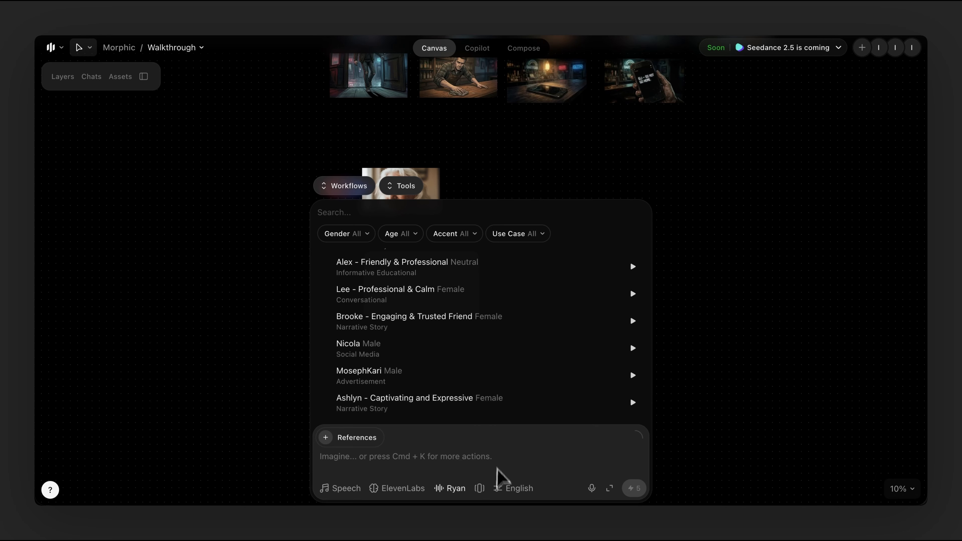
View the speech settings and look through the language options, keeping English
left_click(514, 489)
left_click(405, 300)
scroll(404, 236, "down", 5)
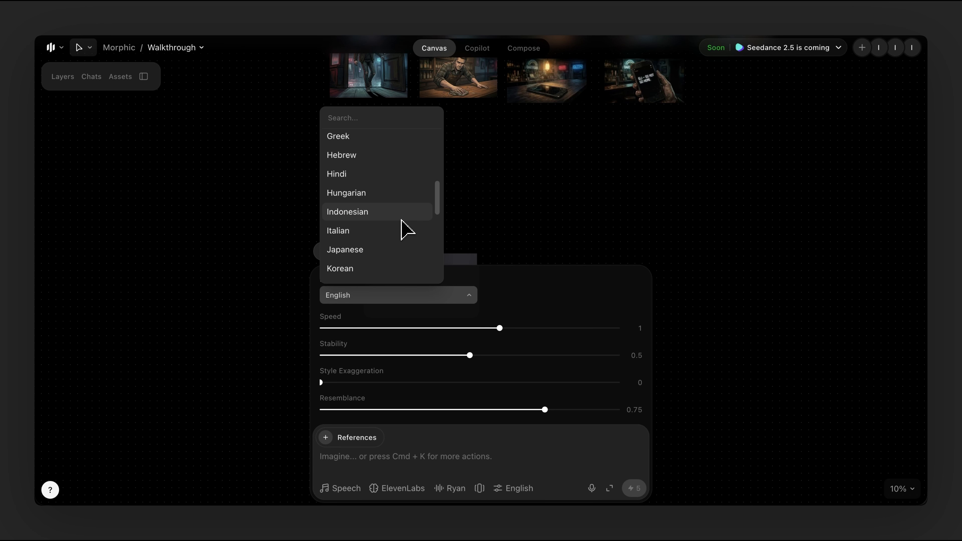
scroll(406, 230, "down", 3)
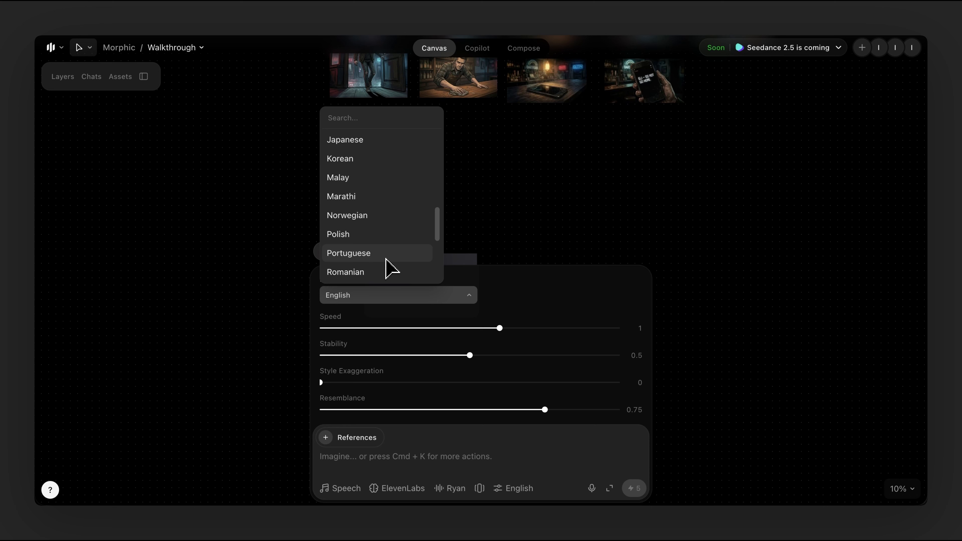
left_click(522, 457)
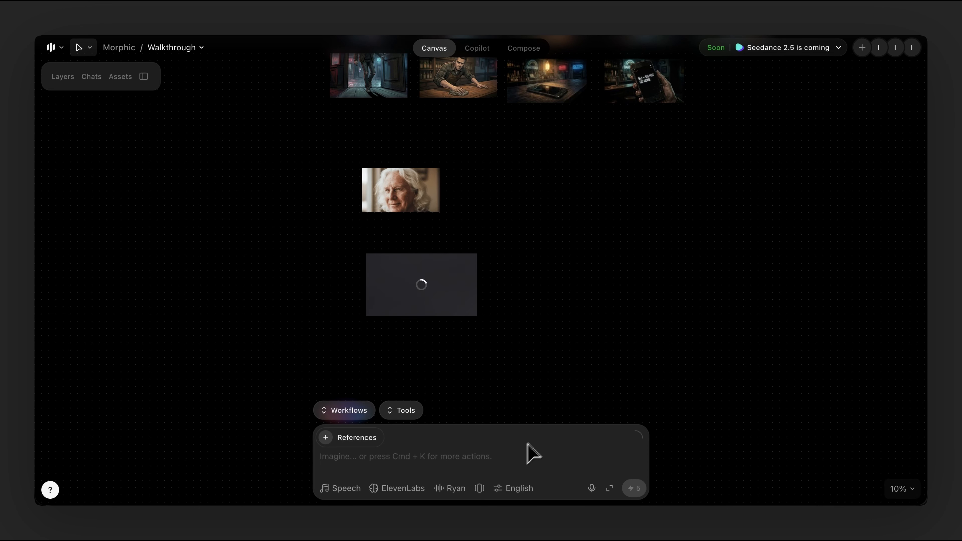
Move the monkey image that is still generating beside the man's portrait
left_click_drag(441, 291, 560, 199)
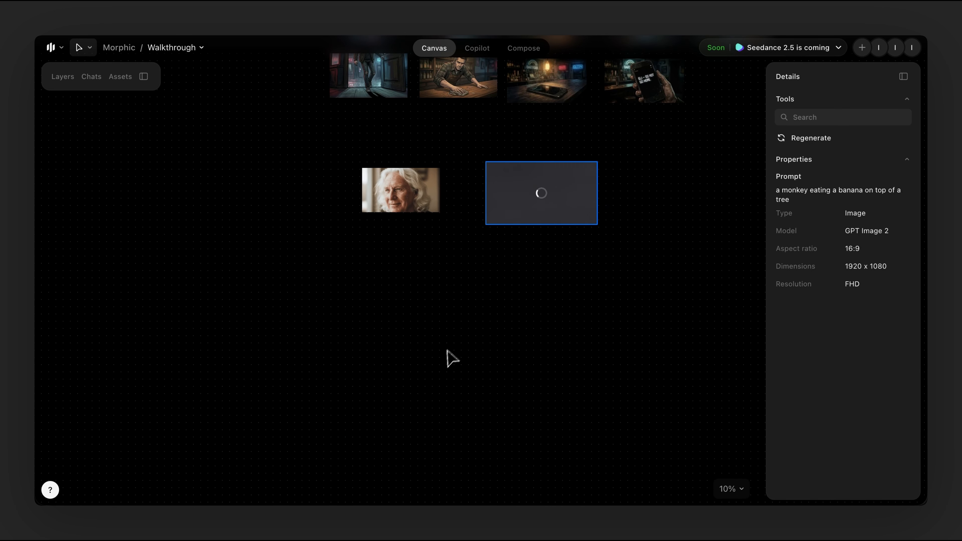
Switch the generation type back to Image and view the available character and style models
left_click(447, 351)
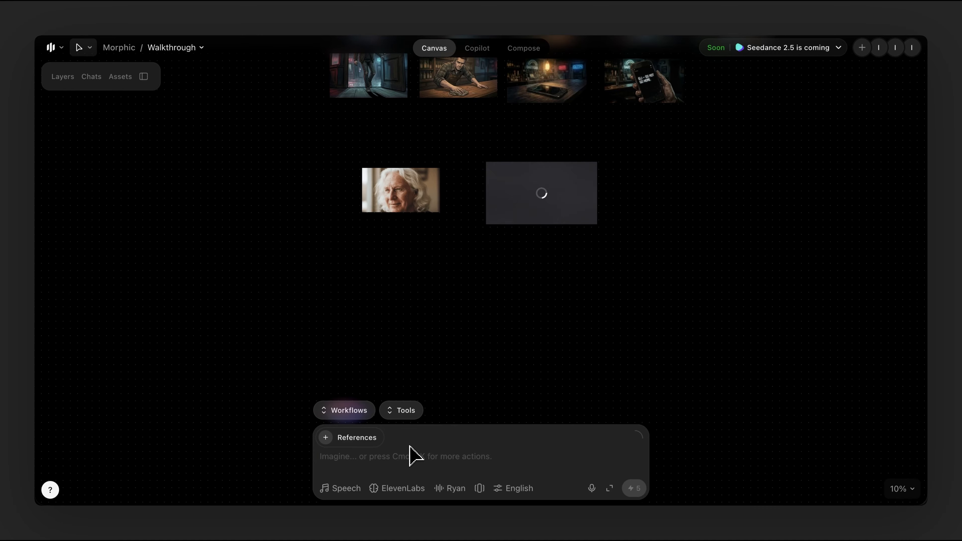
left_click(346, 489)
left_click(360, 429)
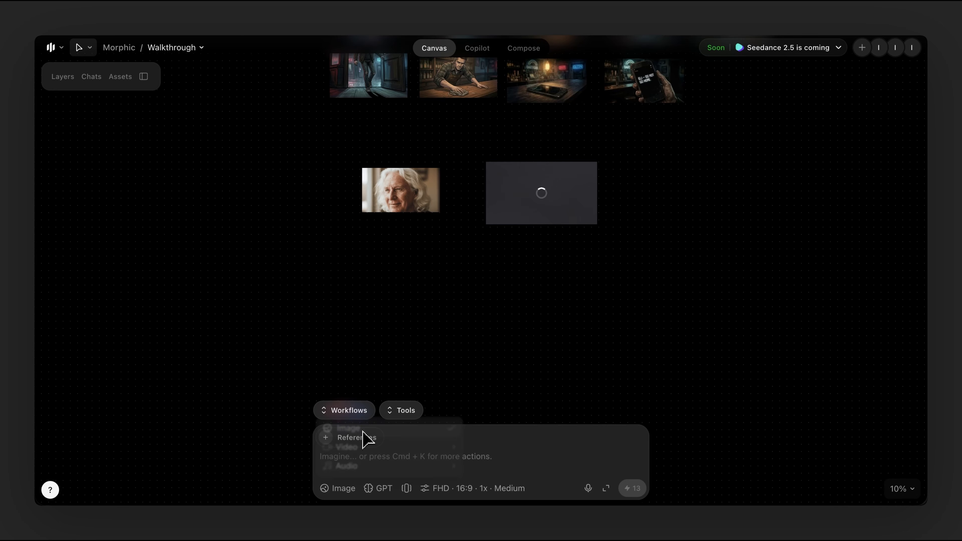
left_click(407, 489)
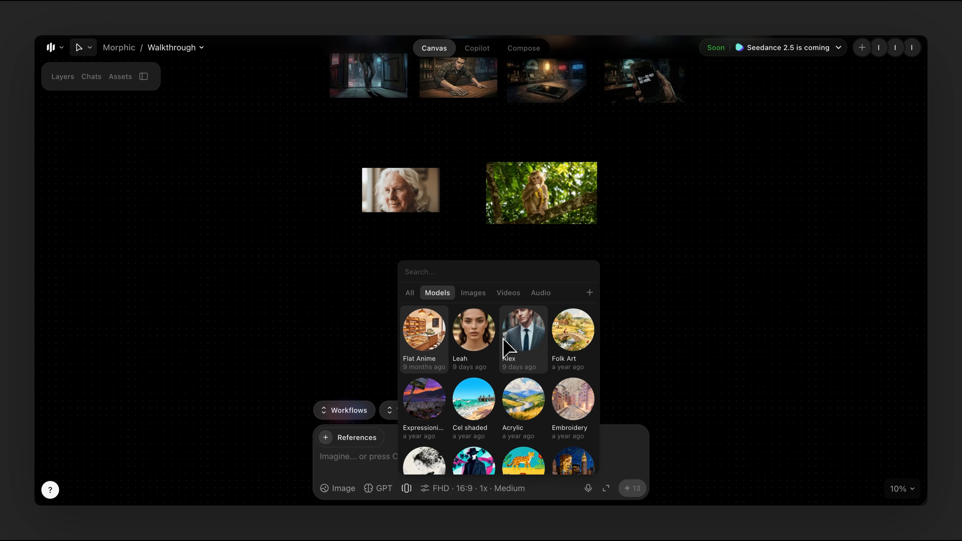
left_click(338, 329)
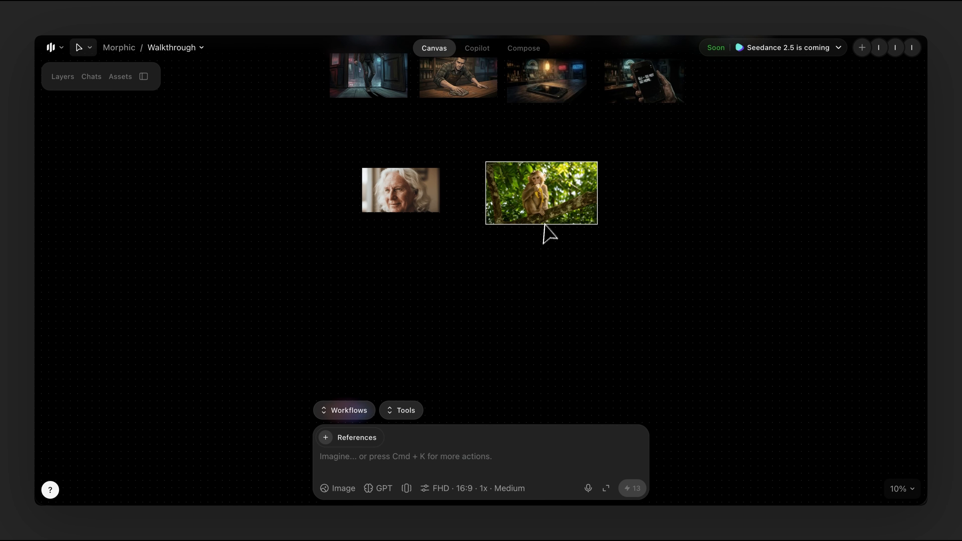
Inspect the finished monkey image up close and move it farther away from the man's portrait
scroll(541, 212, "up", 3)
scroll(539, 201, "right", 2)
scroll(474, 211, "up", 3)
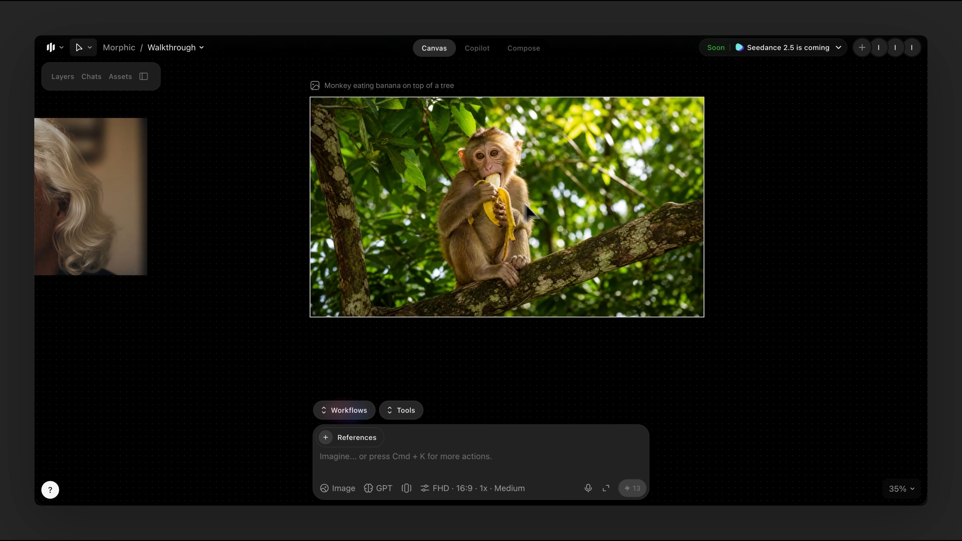
left_click(557, 224)
scroll(564, 250, "down", 3)
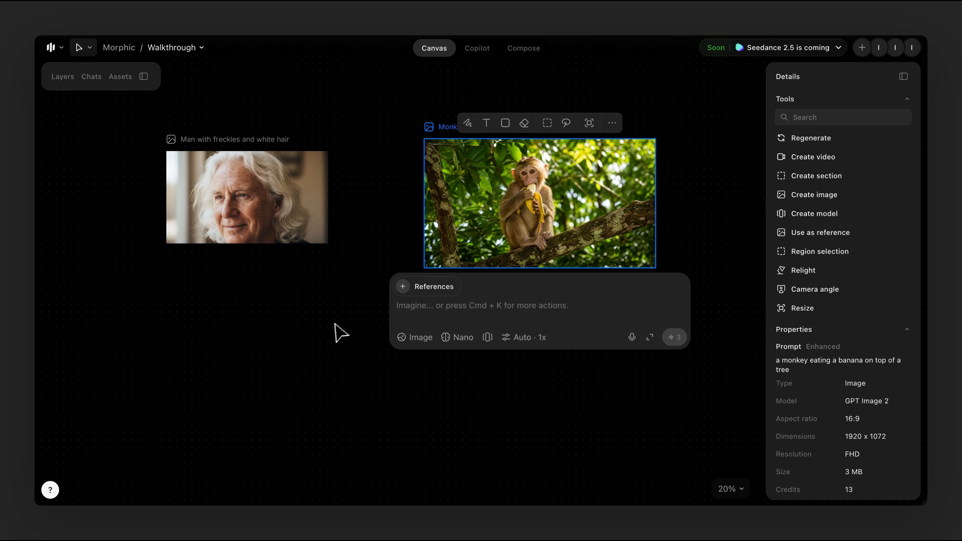
left_click(338, 331)
left_click_drag(529, 242, 583, 238)
left_click(376, 322)
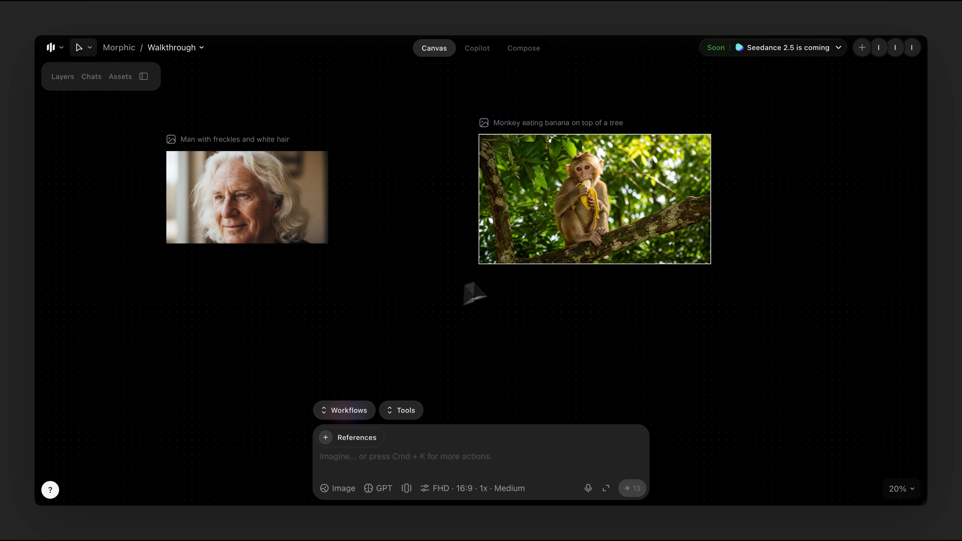
View the list of character and style models available for image generation again
scroll(440, 282, "left", 5)
left_click(406, 489)
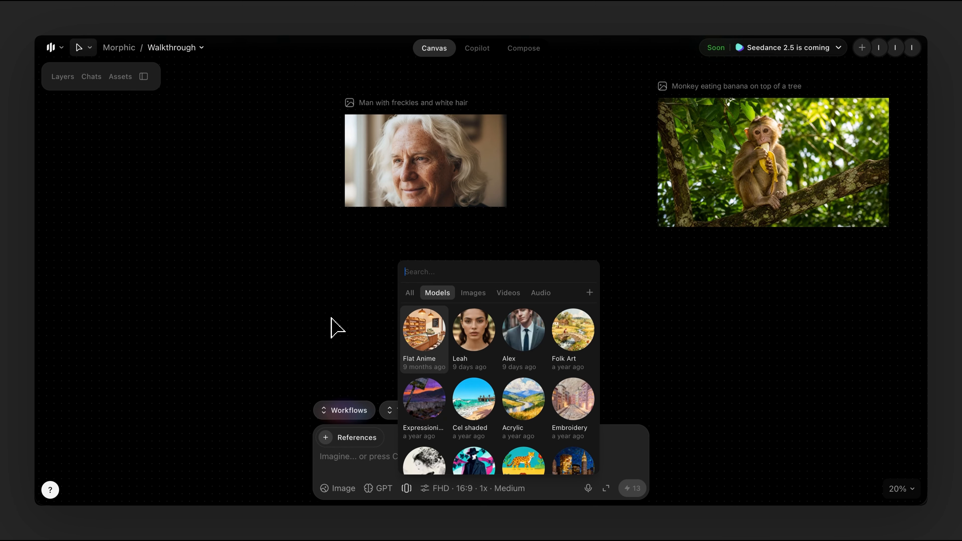
left_click(330, 326)
scroll(331, 326, "down", 5)
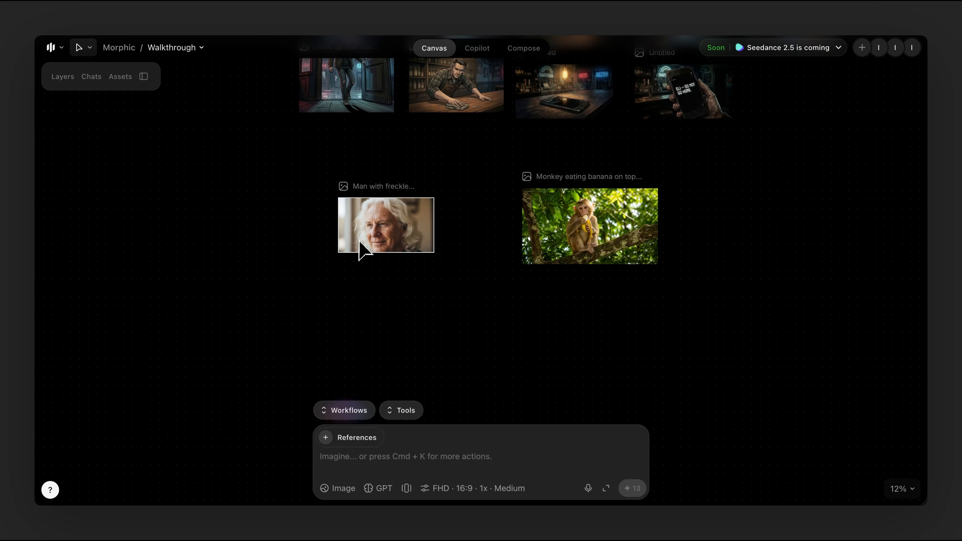
Move the man's portrait down into the empty canvas area below the monkey image
scroll(379, 295, "down", 2)
scroll(379, 296, "left", 2)
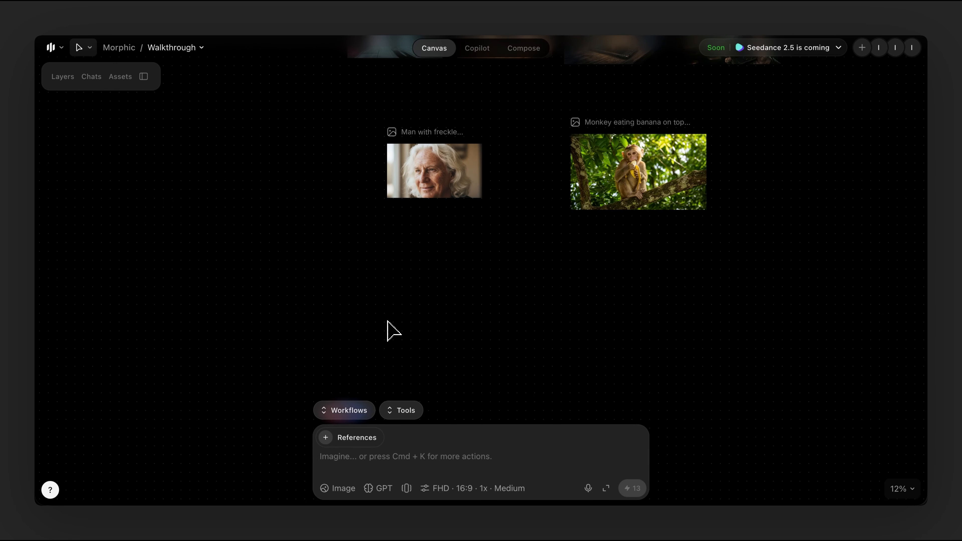
left_click_drag(413, 195, 400, 320)
left_click(519, 281)
Create a model named "old man" from the man's portrait, including all the generated similar images
double_click(401, 315)
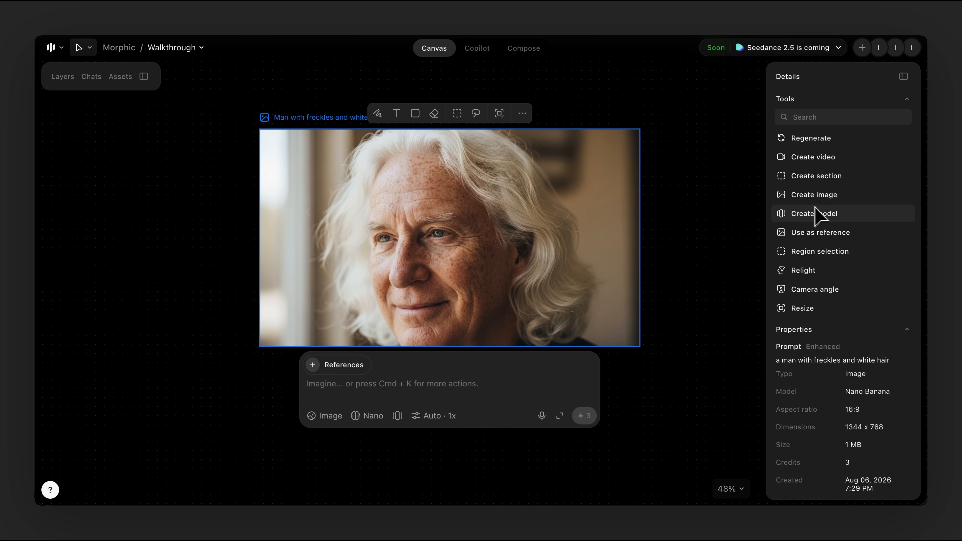
left_click(842, 216)
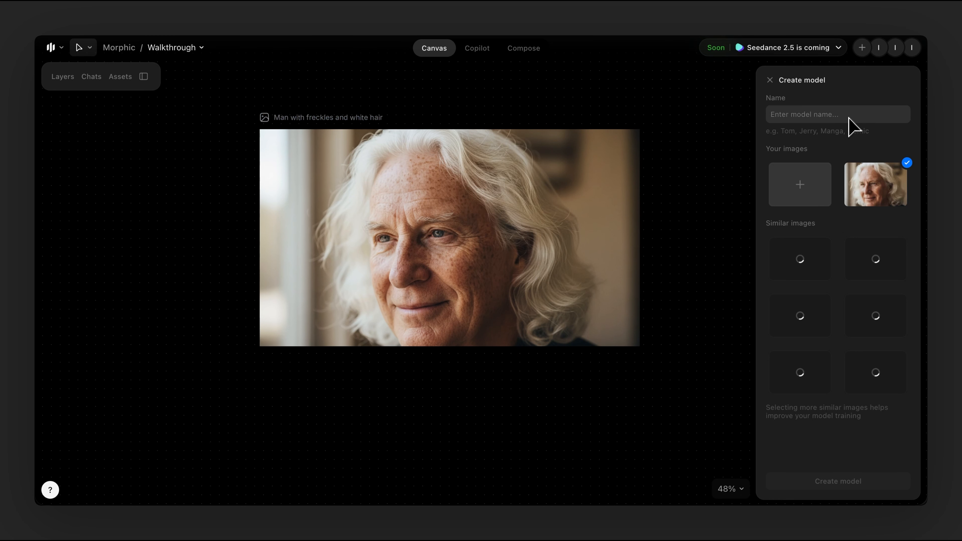
type("old man")
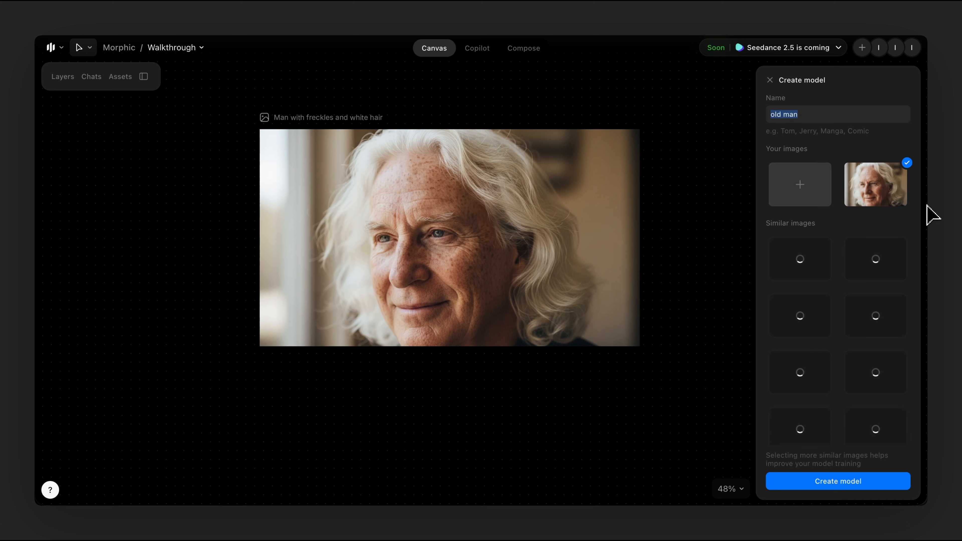
scroll(909, 244, "down", 1)
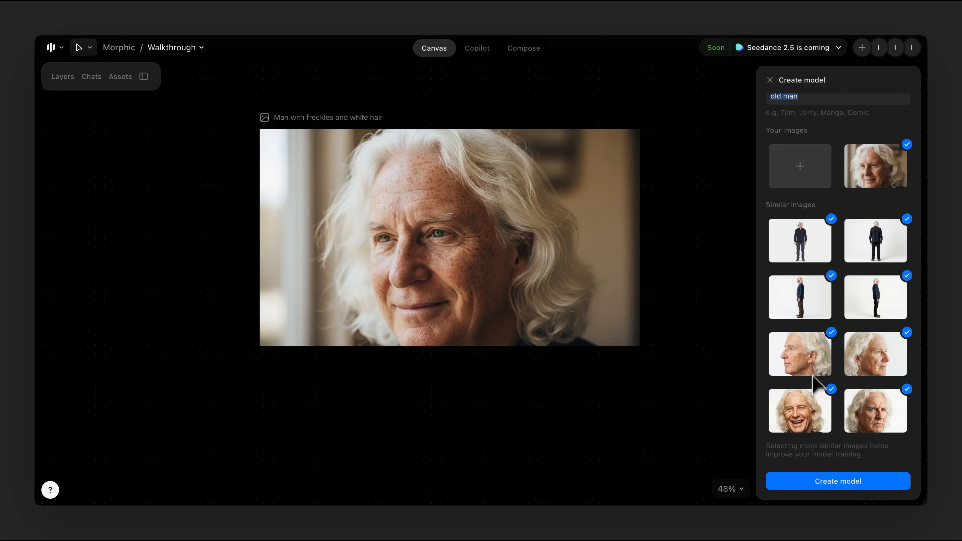
scroll(897, 208, "up", 1)
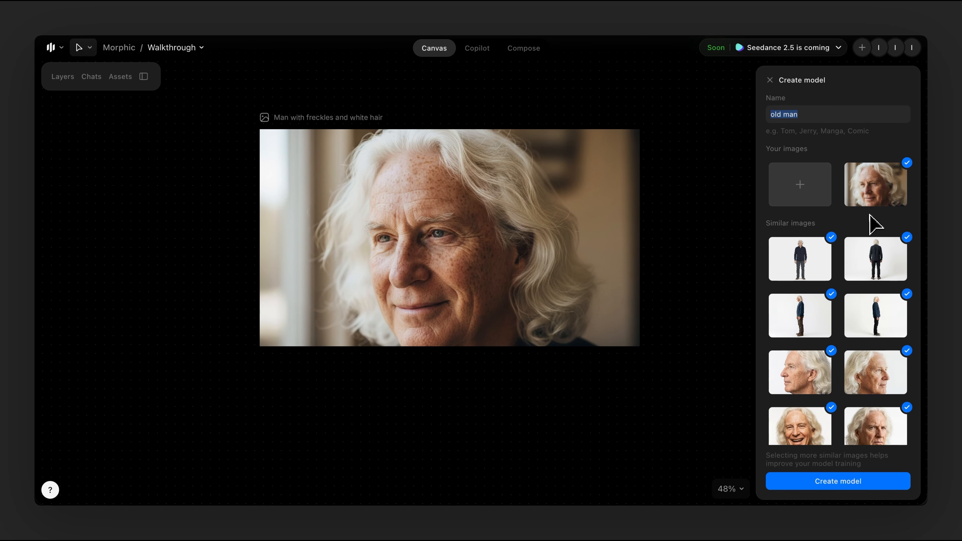
left_click(787, 485)
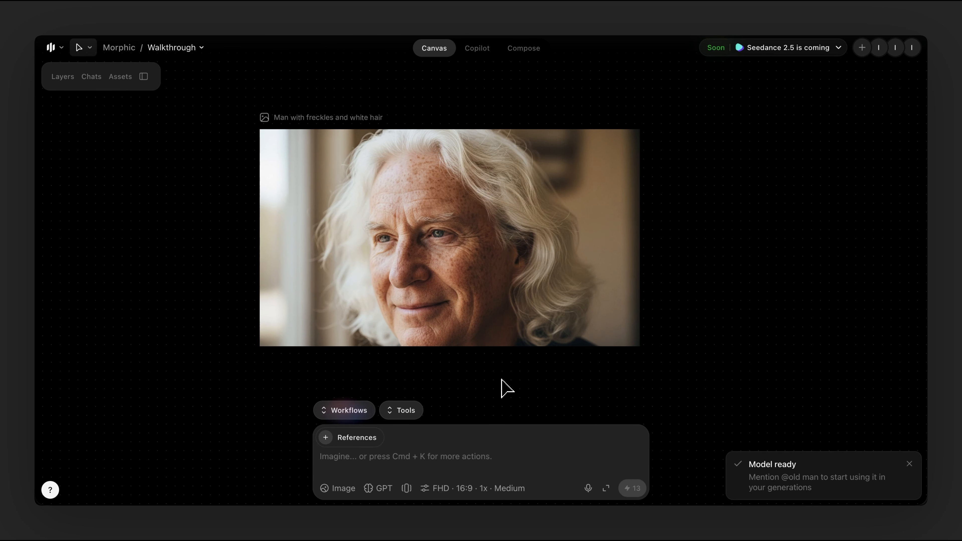
Generate an image of the old man model "sitting in a coffee shop drinking water" and align it under the portrait
scroll(501, 380, "down", 5)
scroll(501, 379, "down", 3)
scroll(500, 380, "right", 2)
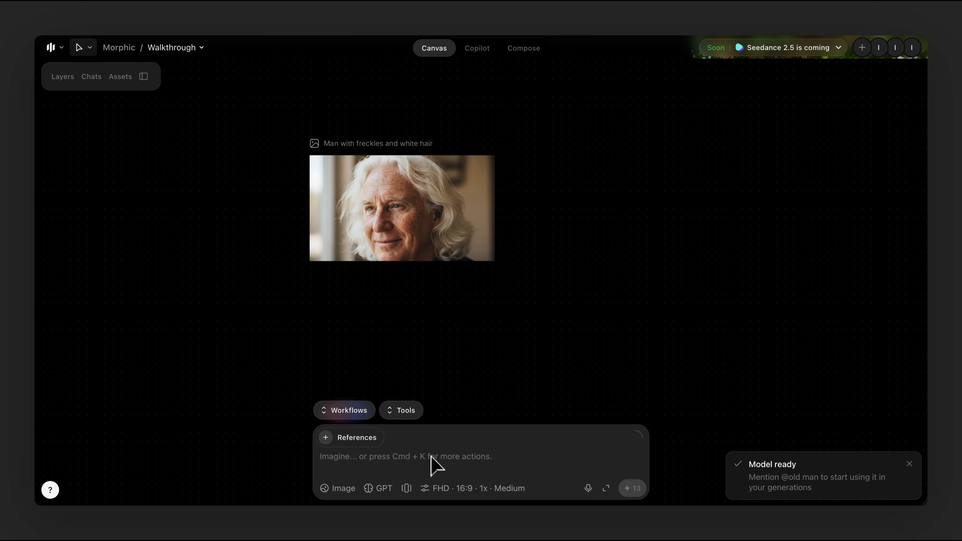
left_click(406, 490)
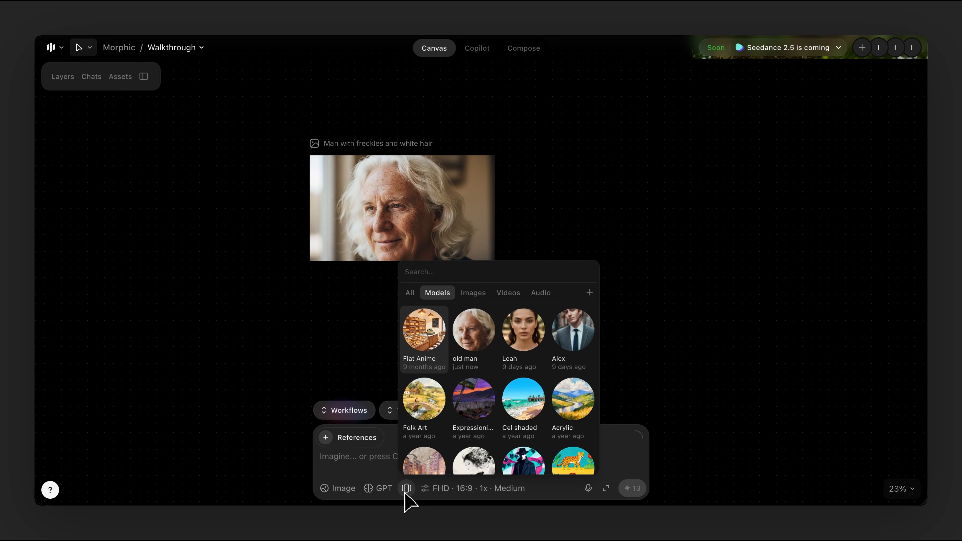
left_click(474, 358)
left_click(390, 464)
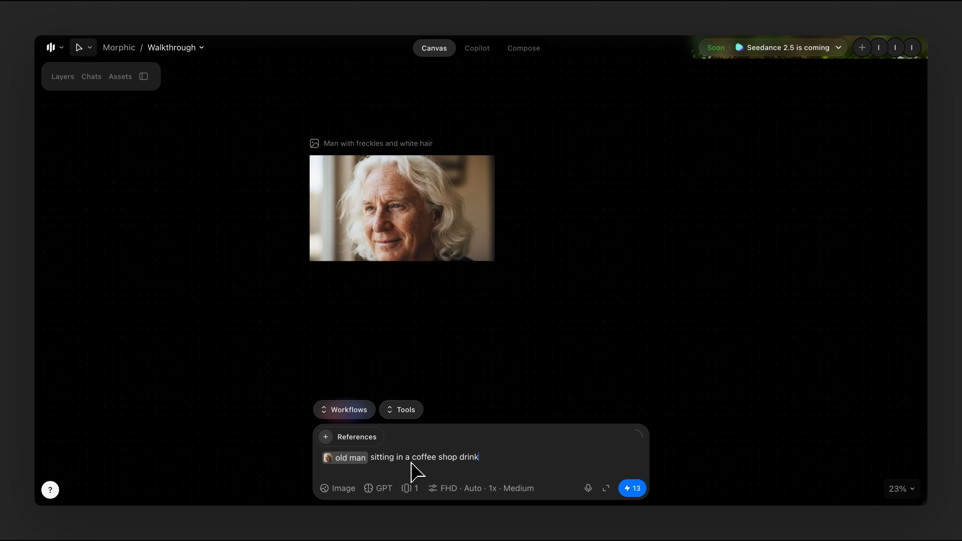
key("Return")
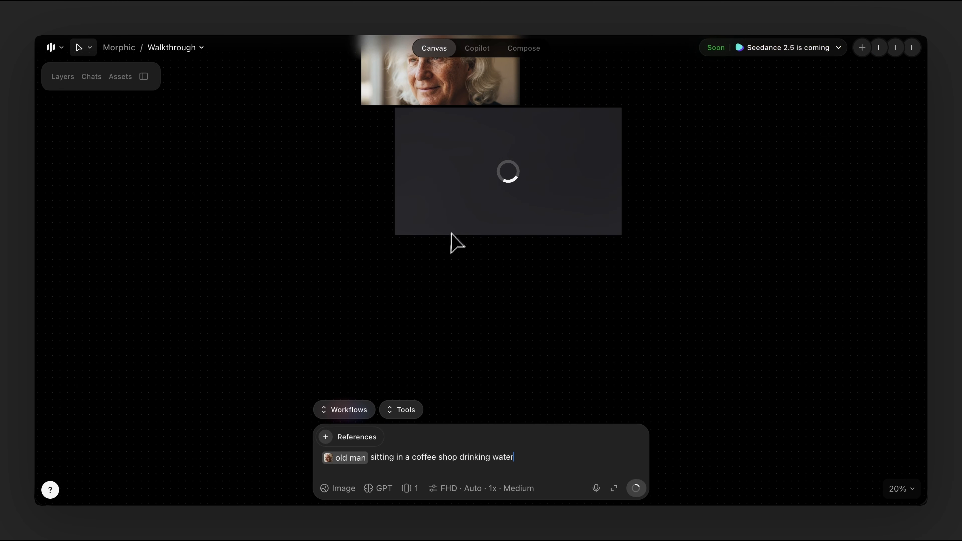
left_click(477, 193)
left_click(630, 224)
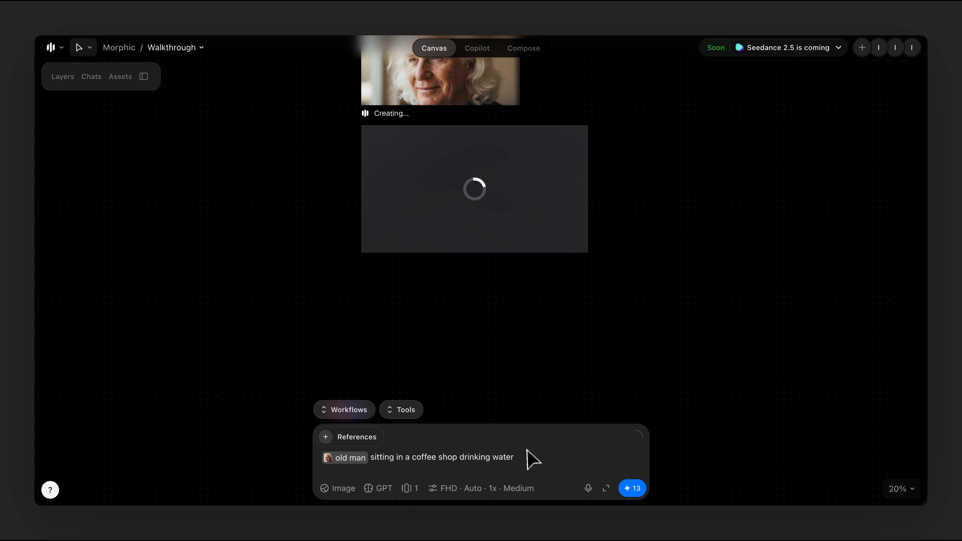
Change the prompt after the old man model to "sitting at the beach reading a book" and generate the image
left_click_drag(526, 457, 398, 458)
key("BackSpace")
key("BackSpace")
key("BackSpace")
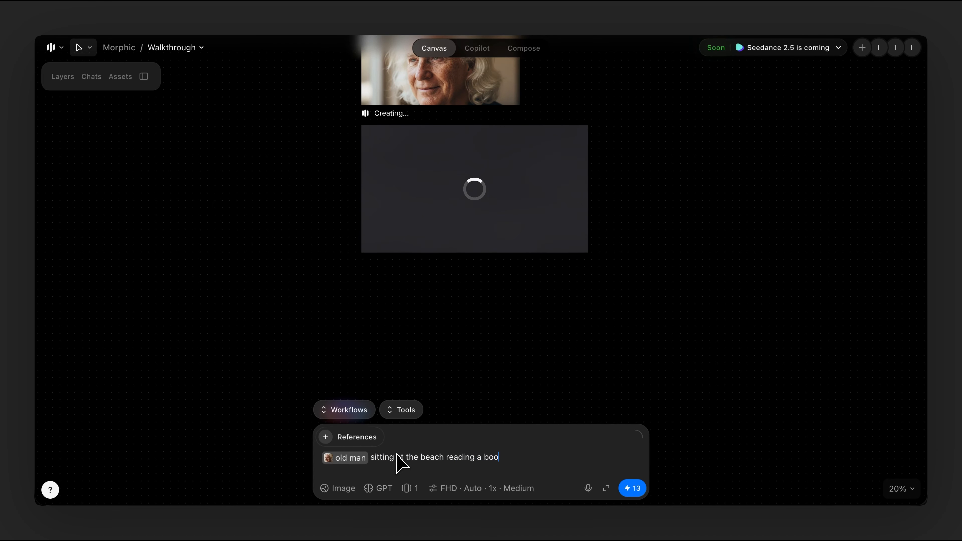
type("k")
key("Return")
Change the prompt after the old man model to "running on the road" and generate the image
left_click_drag(503, 457, 381, 460)
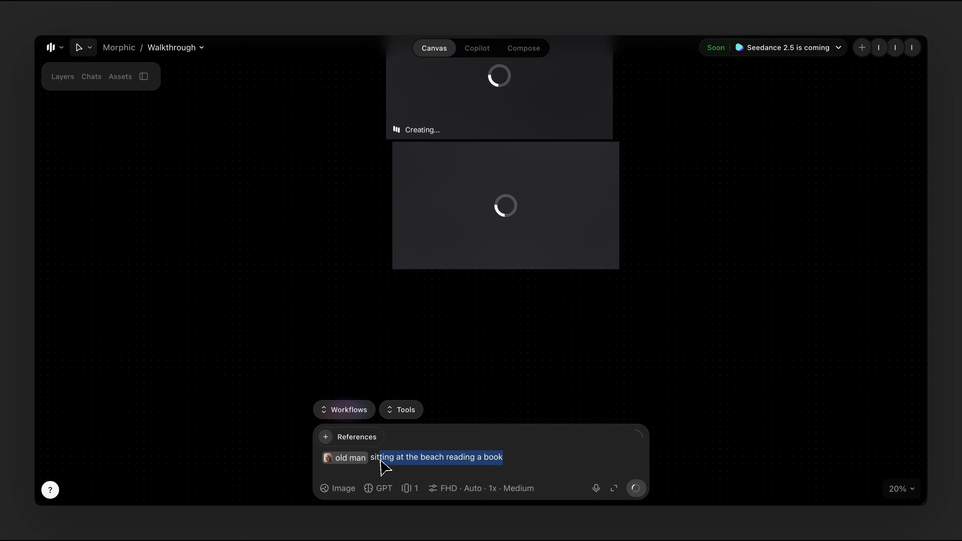
type("t")
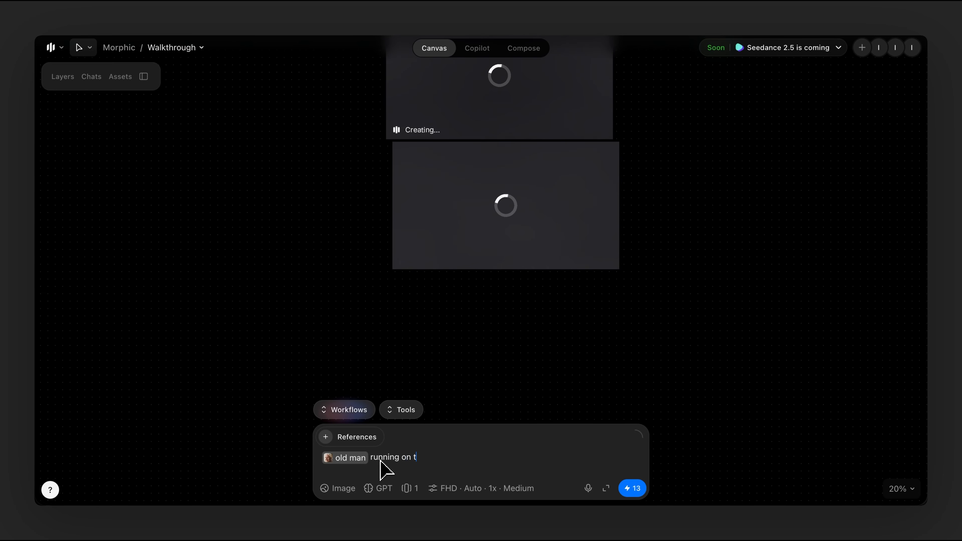
type("d")
key("Return")
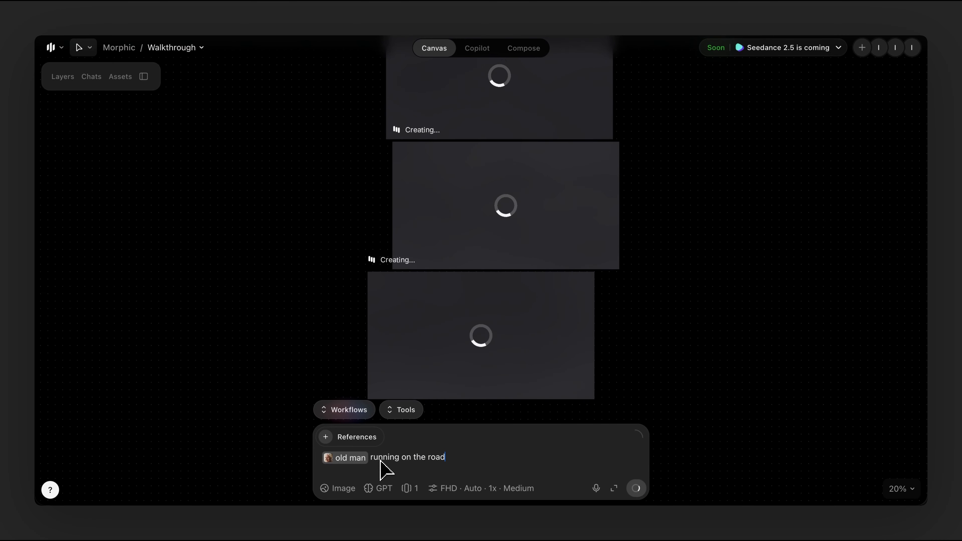
Arrange the beach and road images in a row beside the coffee shop image
left_click_drag(492, 304, 608, 231)
left_click_drag(468, 355, 765, 222)
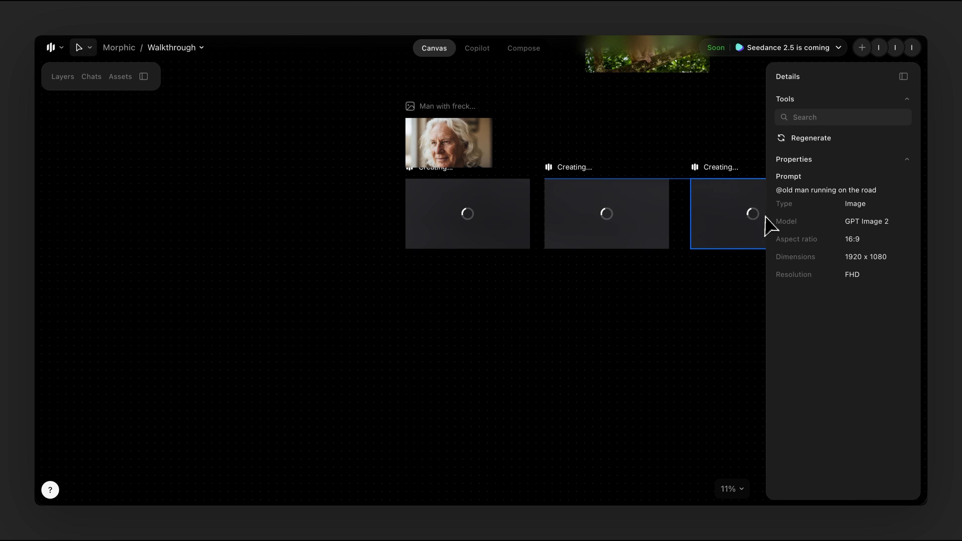
left_click(580, 350)
scroll(499, 331, "up", 1)
scroll(499, 331, "right", 1)
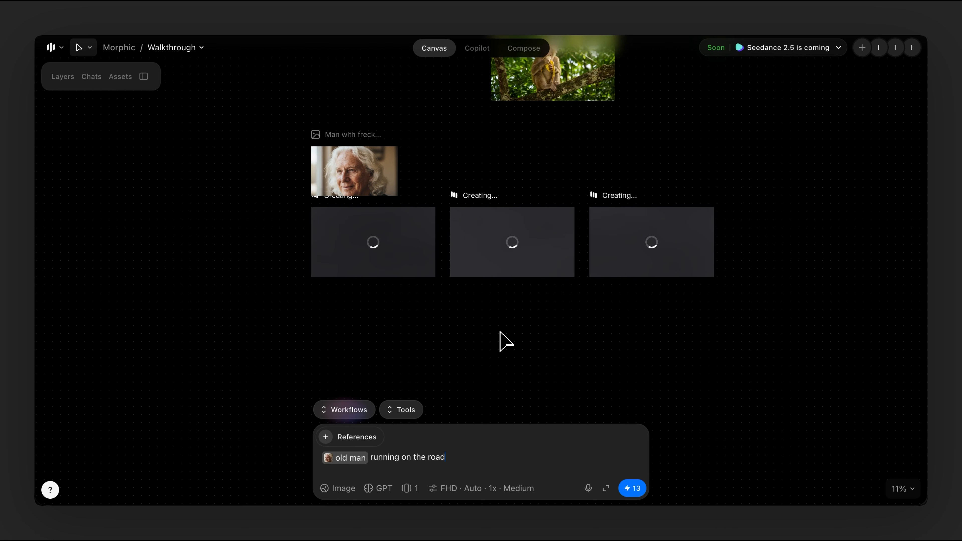
Generate an image of the old man model and the young woman's model "talking in a park"
left_click_drag(445, 458, 376, 457)
type("r")
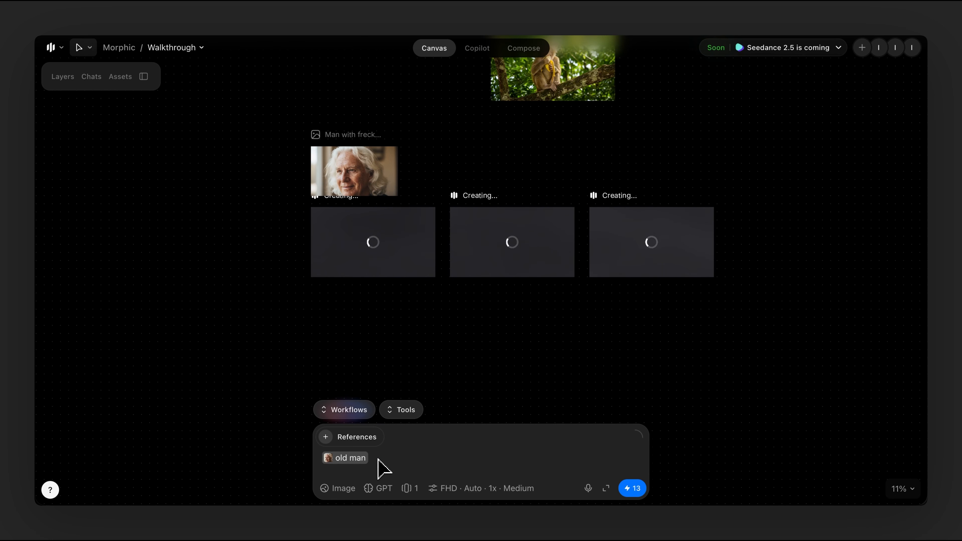
left_click(414, 487)
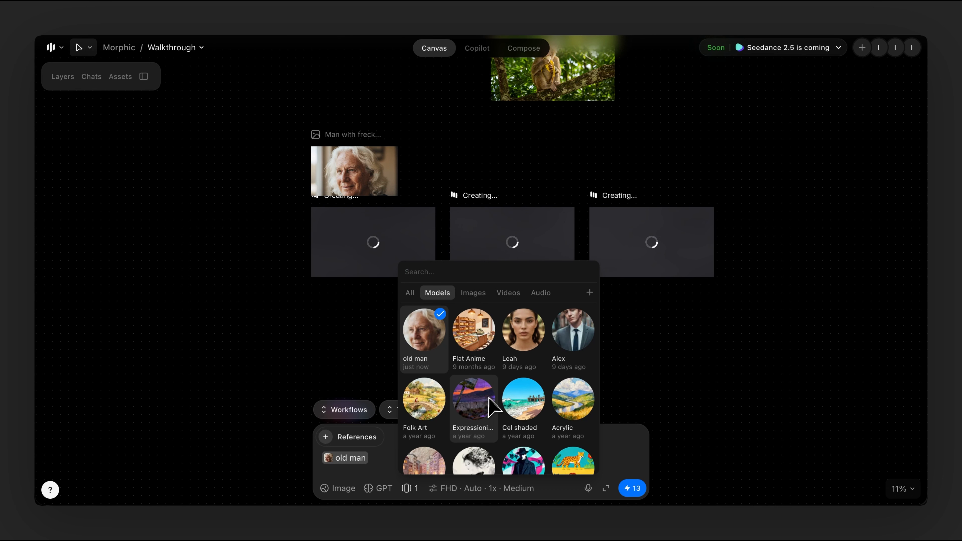
left_click_drag(531, 339, 380, 460)
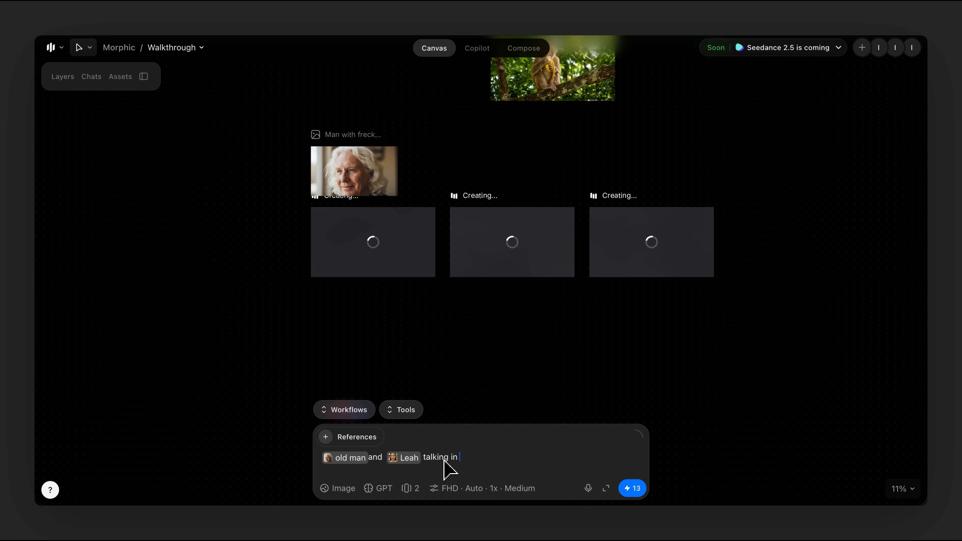
type("k")
key("Return")
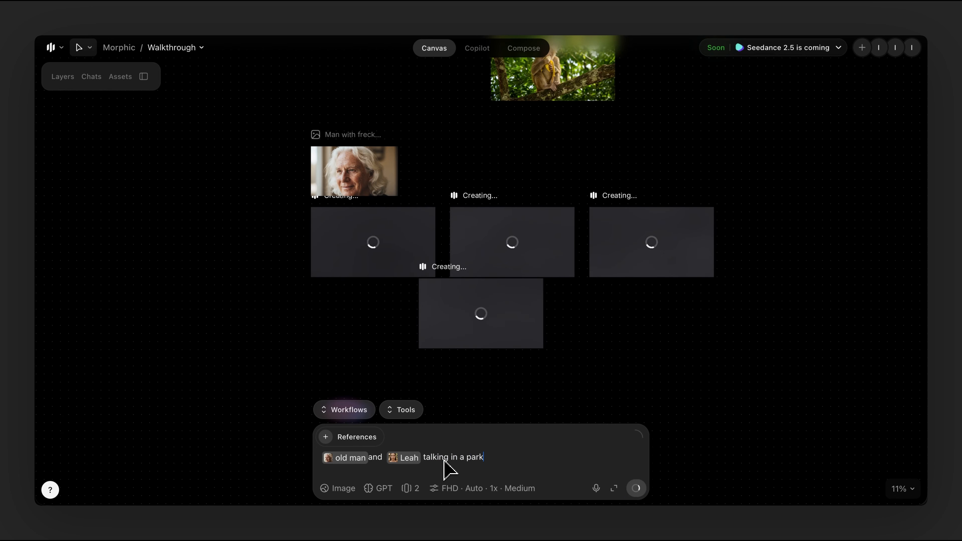
Add the suited man's model to the park prompt with "is watching in the corner" and generate the image
left_click(410, 488)
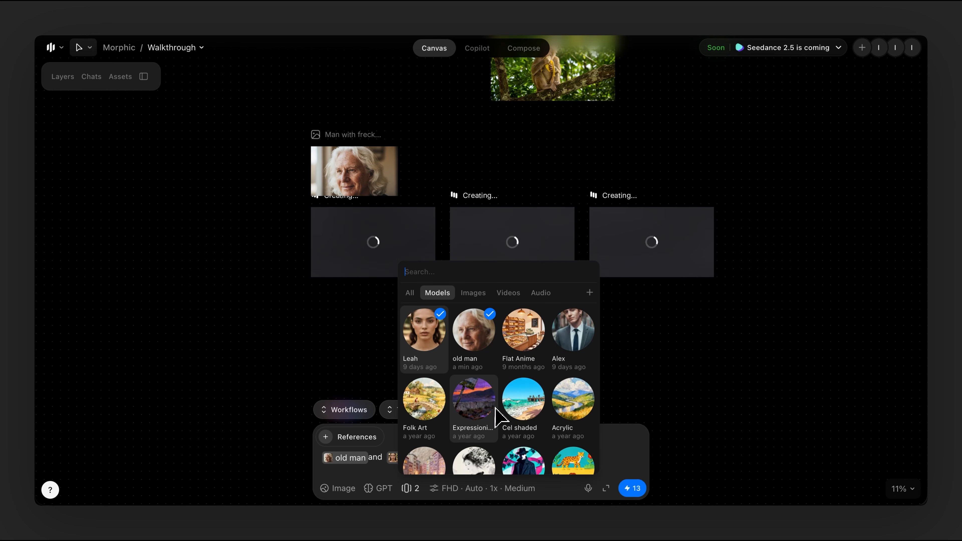
scroll(498, 413, "down", 3)
scroll(498, 414, "up", 3)
left_click(576, 330)
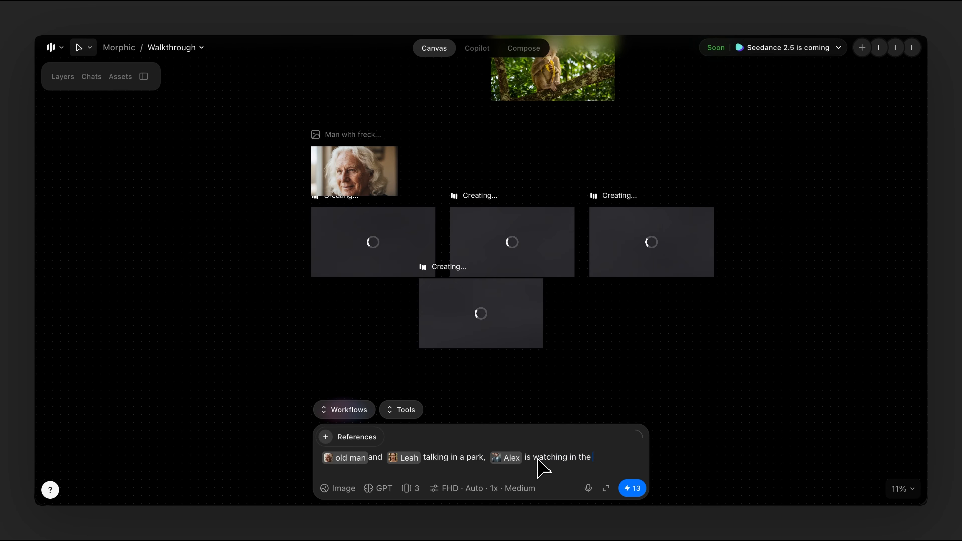
type("er")
Arrange the two park images side by side in a second row below the other three images
scroll(537, 242, "down", 3)
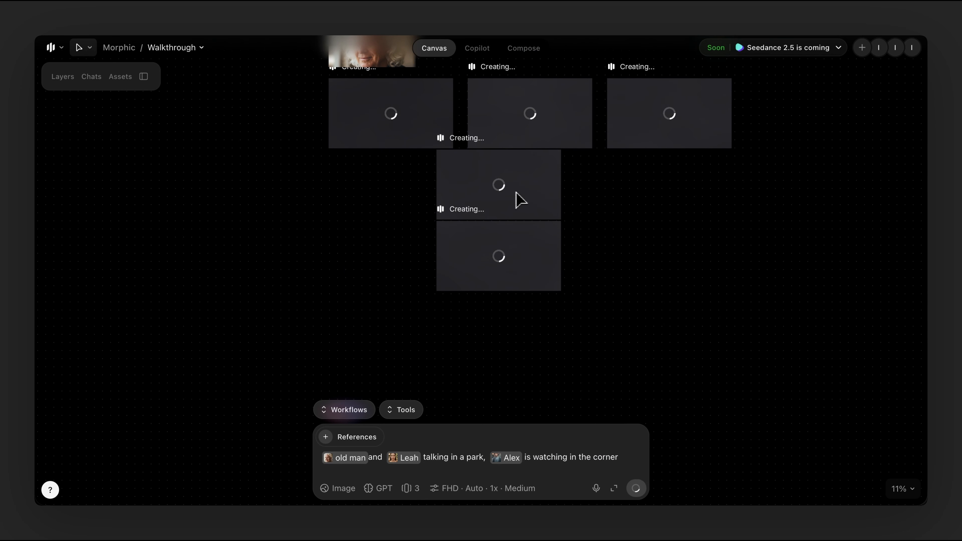
left_click_drag(517, 200, 402, 218)
left_click_drag(498, 258, 541, 221)
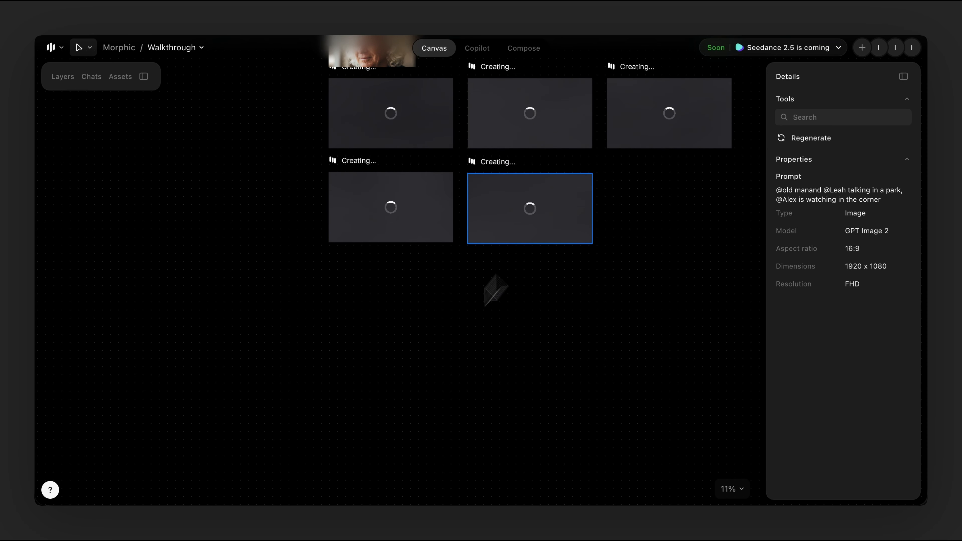
Clear the previous park prompt together with its three model references from the image prompt
left_click(480, 295)
scroll(480, 295, "up", 1)
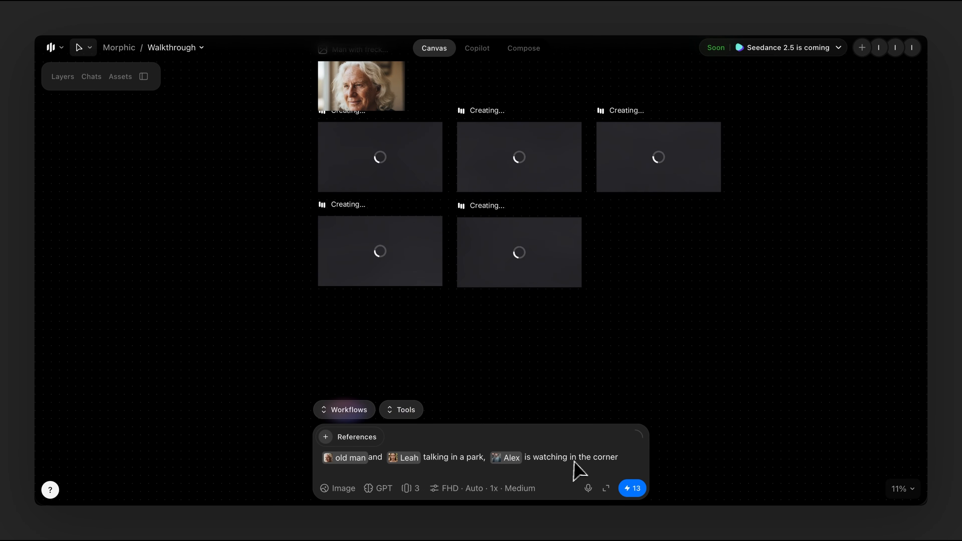
left_click(419, 488)
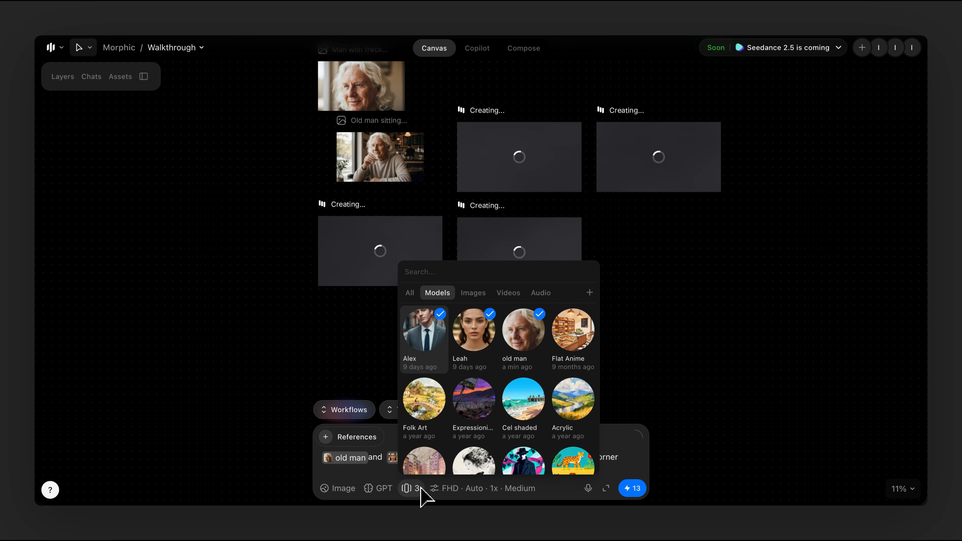
left_click(377, 459)
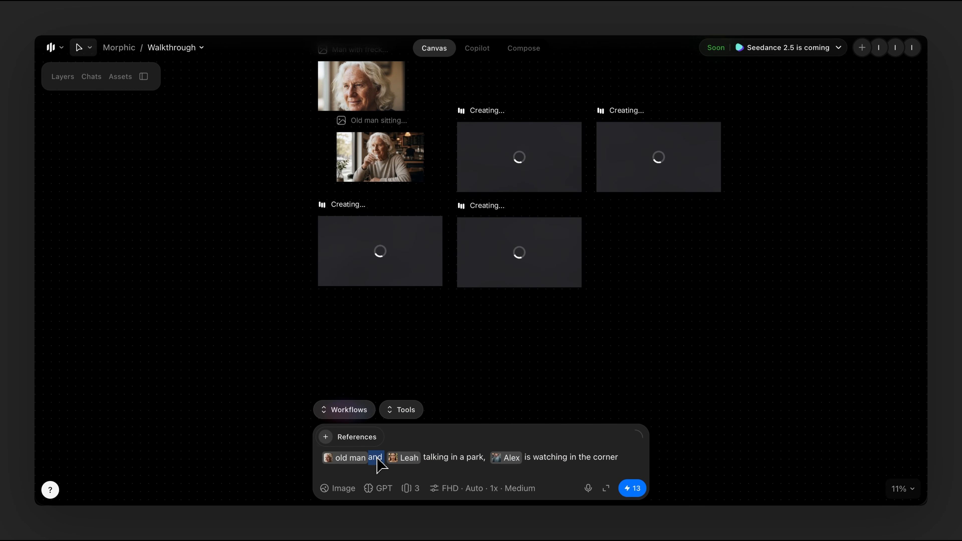
left_click_drag(620, 459, 294, 459)
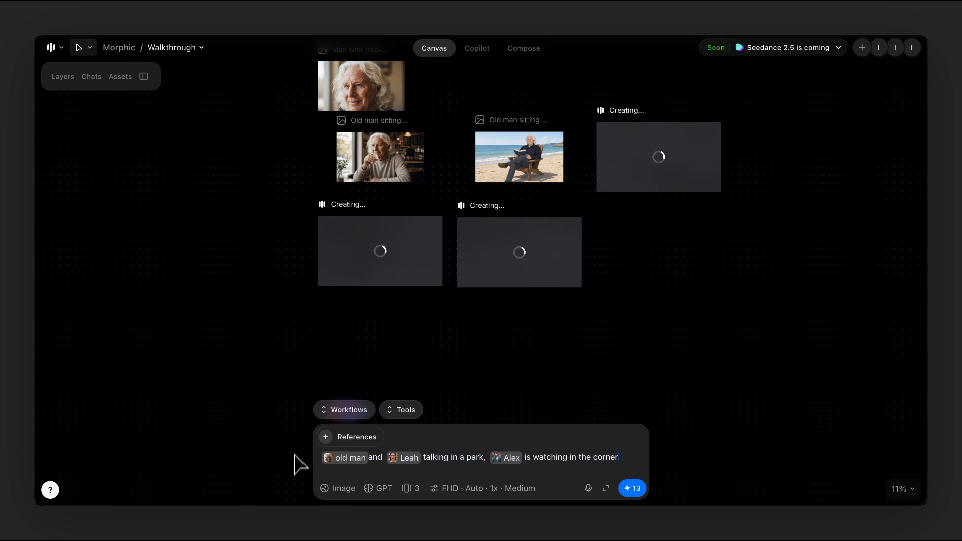
left_click_drag(633, 458, 384, 457)
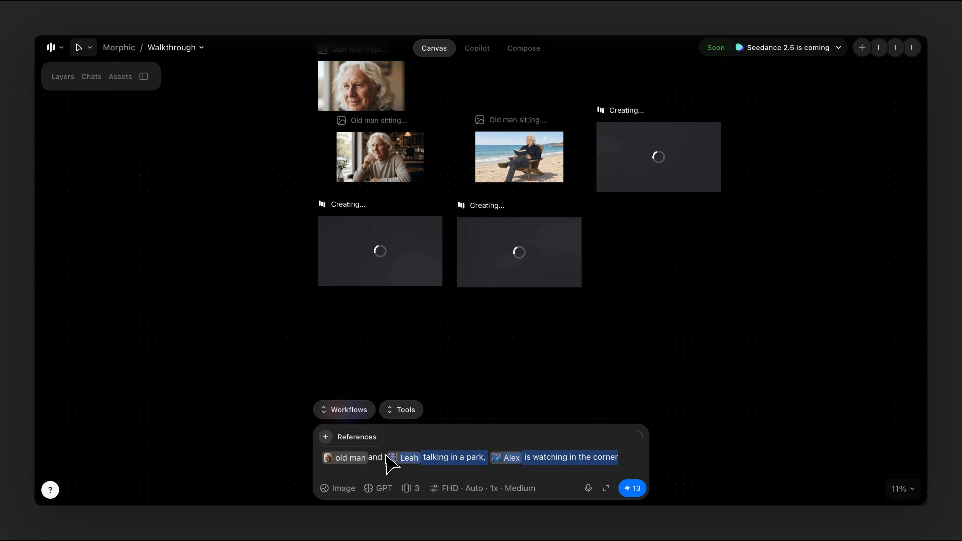
key("BackSpace")
key("BackSpace")
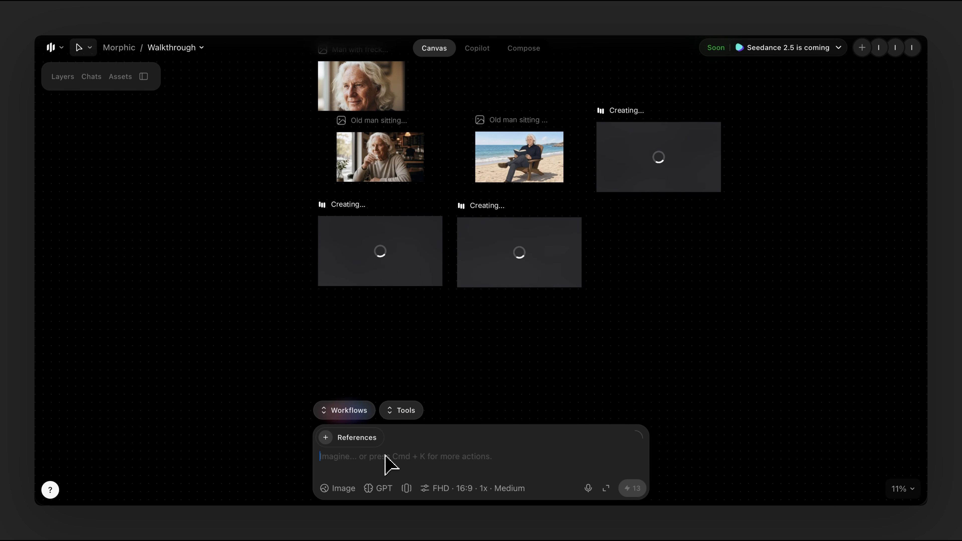
Examine the generated image of the old man drinking water in the coffee shop up close
left_click(525, 141)
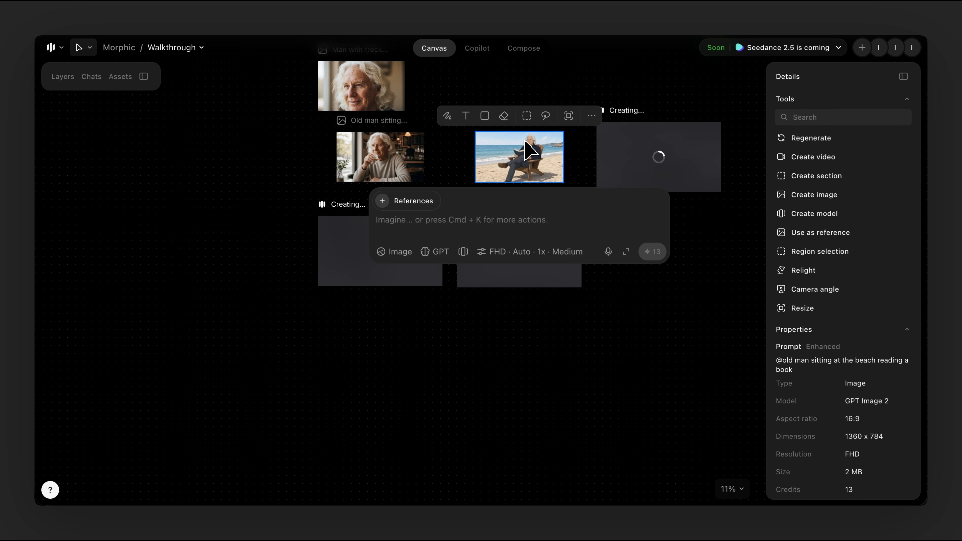
scroll(835, 350, "down", 5)
scroll(835, 349, "up", 4)
left_click(615, 355)
scroll(375, 178, "up", 5)
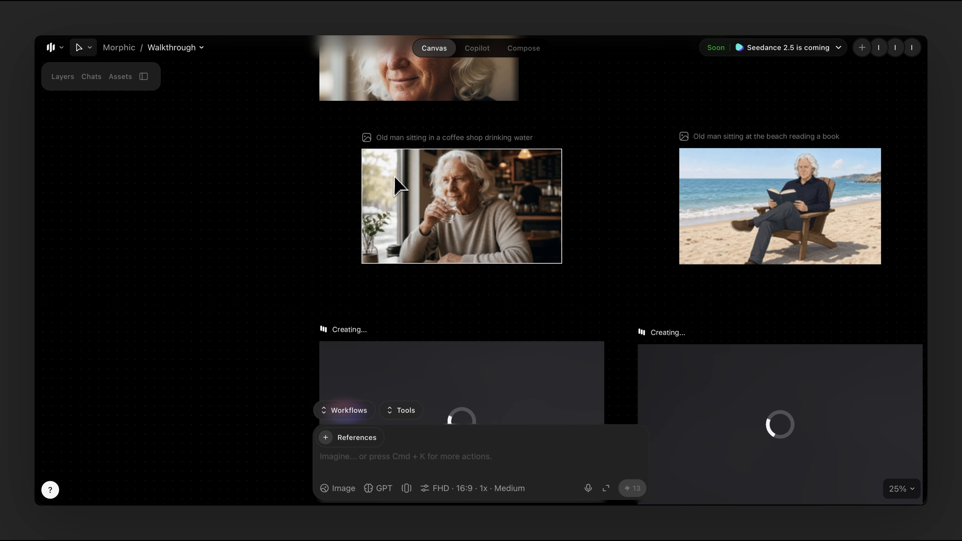
left_click(396, 186)
scroll(361, 183, "up", 5)
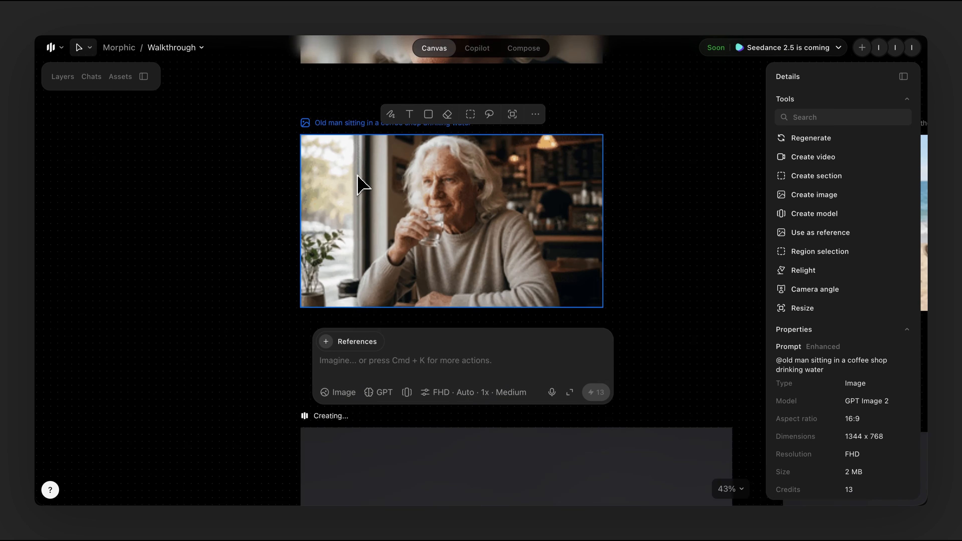
scroll(527, 247, "down", 8)
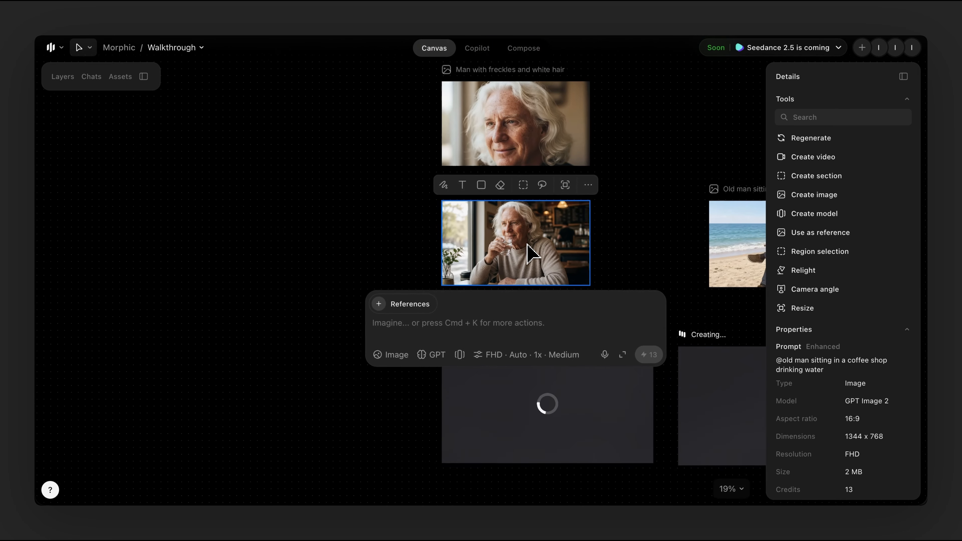
Examine the image of the old man reading at the beach together with its generation properties
scroll(527, 247, "right", 5)
scroll(526, 247, "down", 2)
left_click(588, 216)
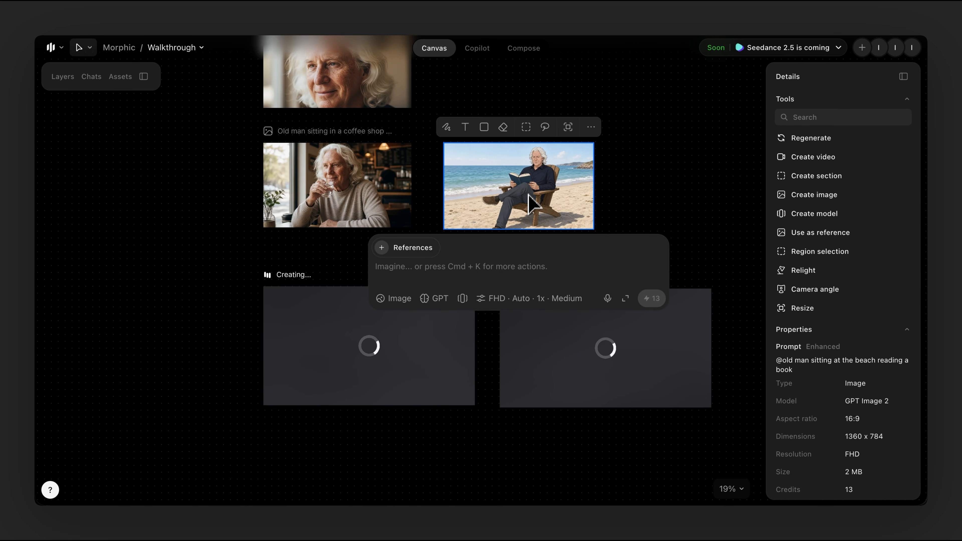
scroll(580, 190, "up", 4)
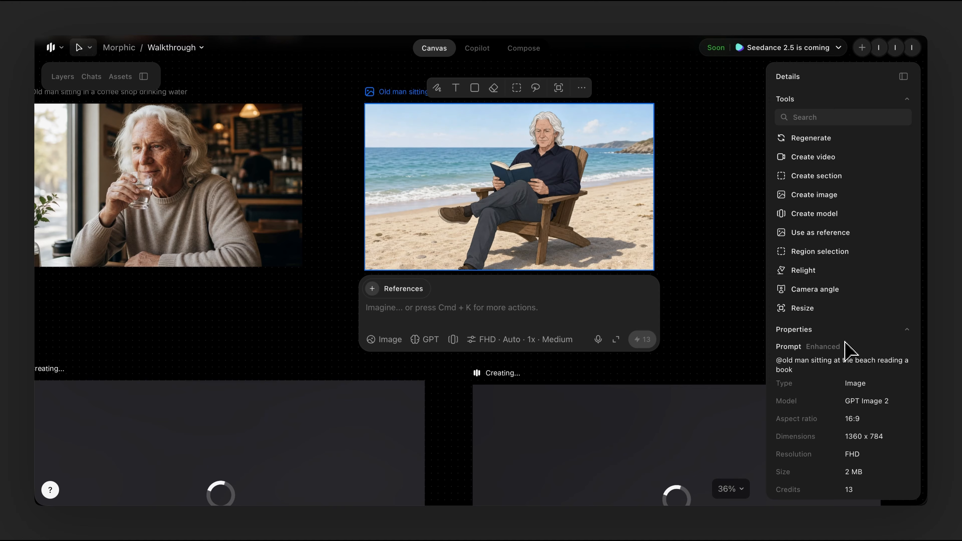
scroll(847, 350, "down", 4)
scroll(850, 351, "up", 4)
left_click(720, 231)
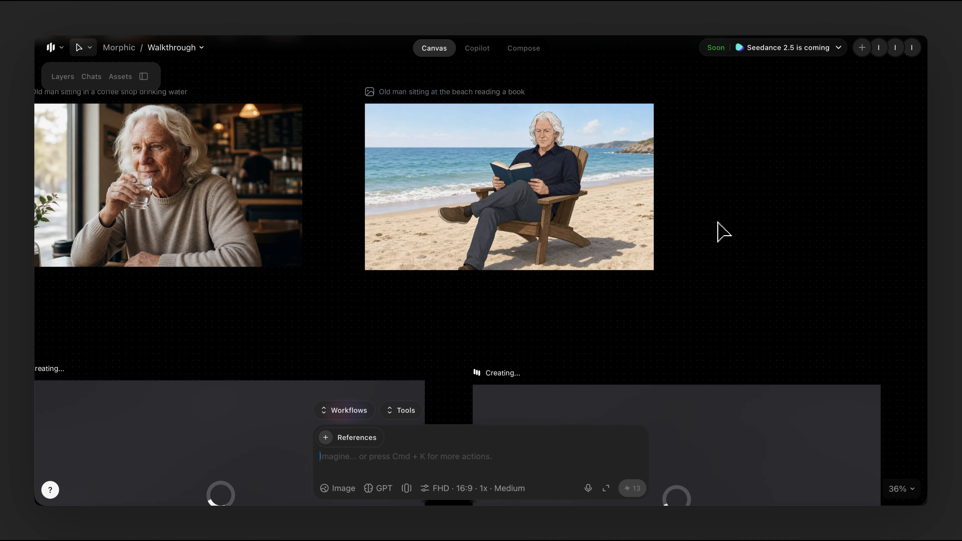
scroll(519, 193, "down", 3)
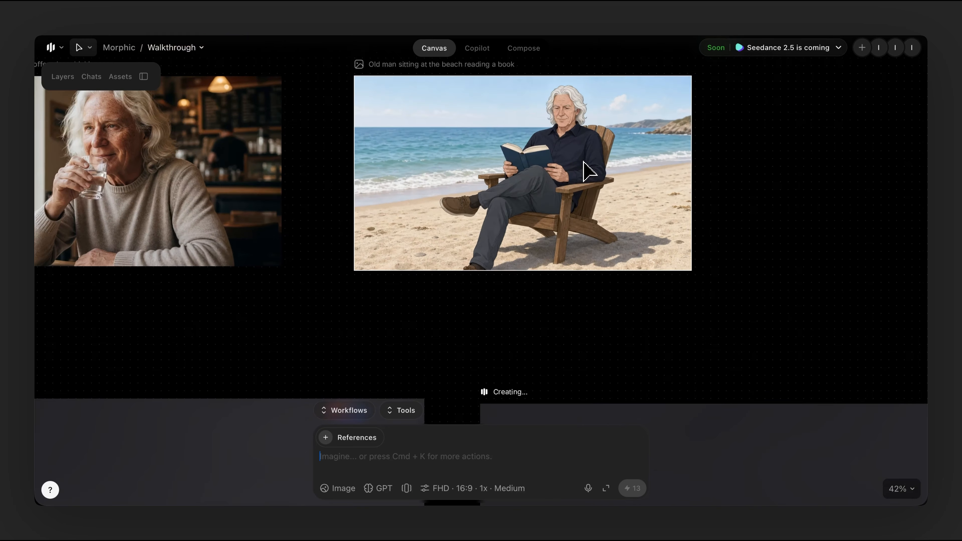
scroll(582, 162, "up", 3)
scroll(598, 182, "down", 5)
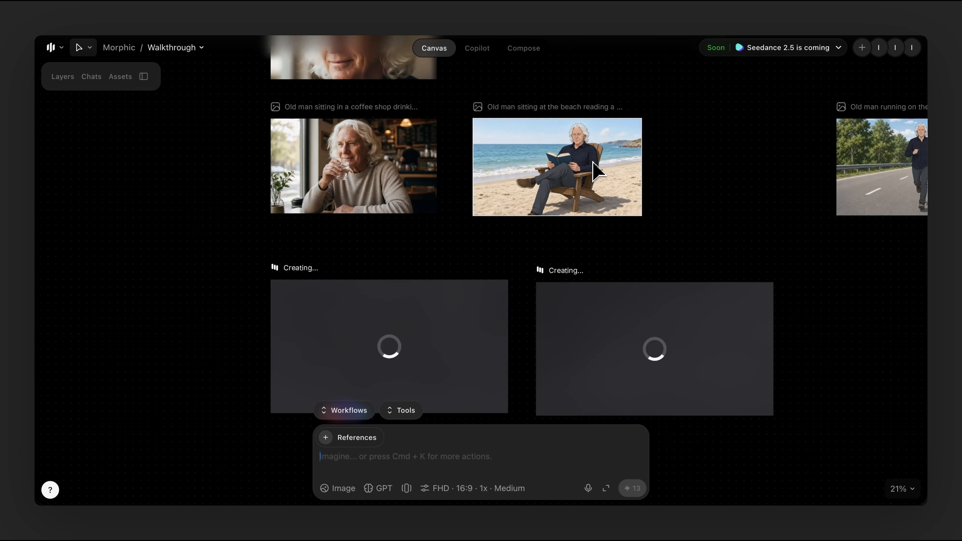
Examine the image of the old man running on the road and review its properties and download options
left_click(732, 176)
scroll(618, 161, "up", 4)
scroll(622, 163, "down", 4)
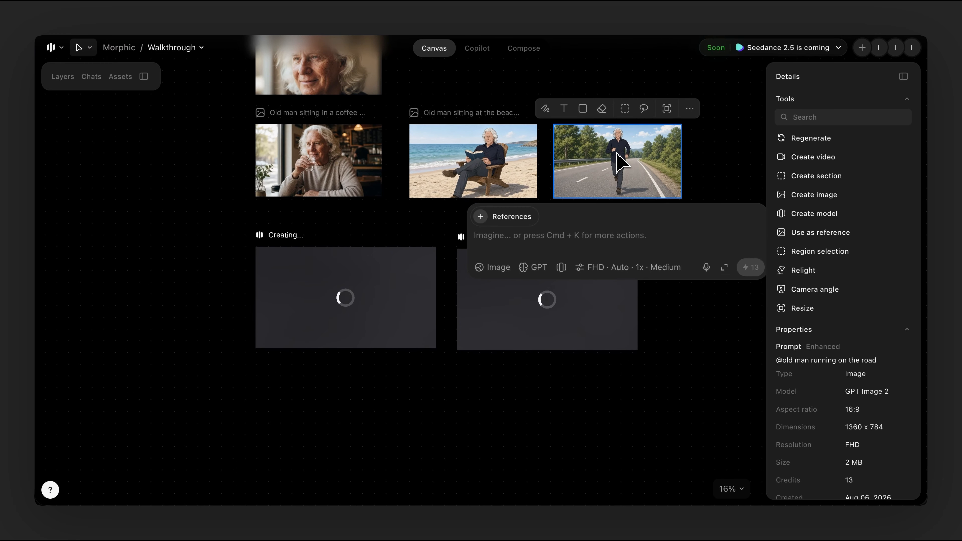
scroll(848, 351, "down", 4)
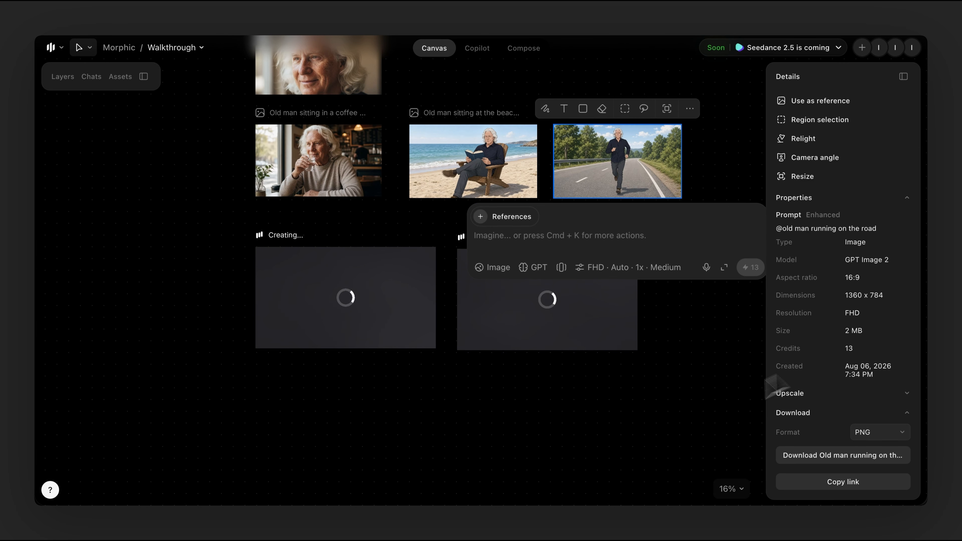
left_click(656, 462)
scroll(572, 402, "left", 3)
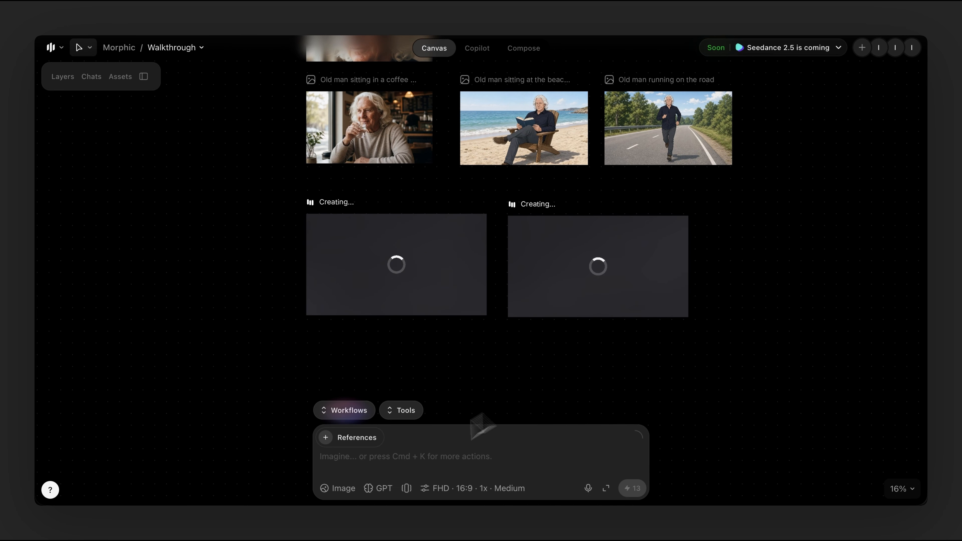
Browse the available style models and add the Flat Anime model to the image prompt
left_click(406, 487)
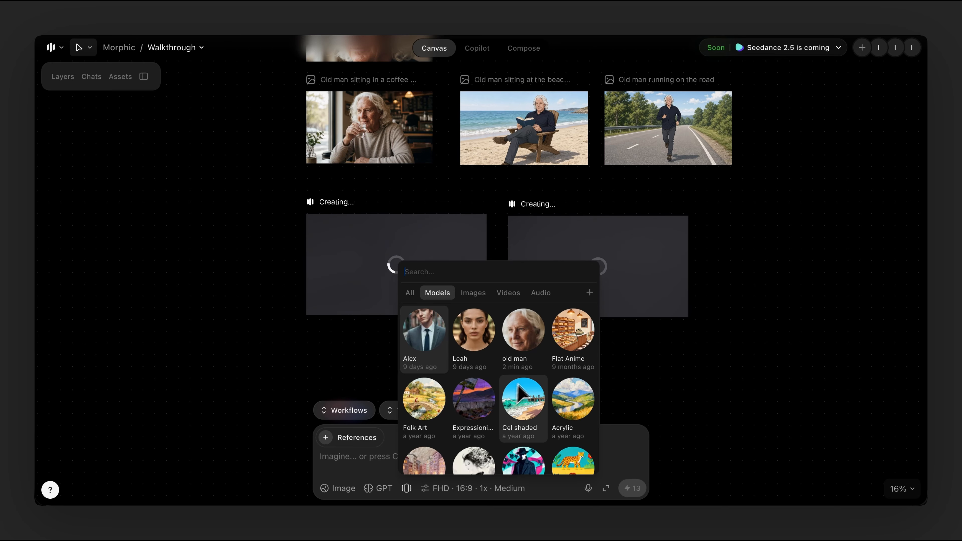
scroll(529, 385, "down", 1)
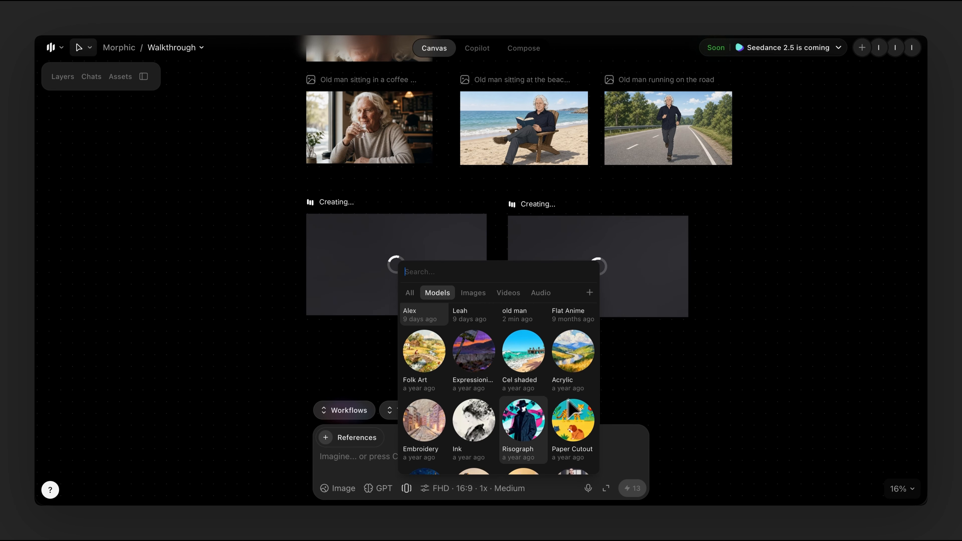
scroll(566, 418, "down", 3)
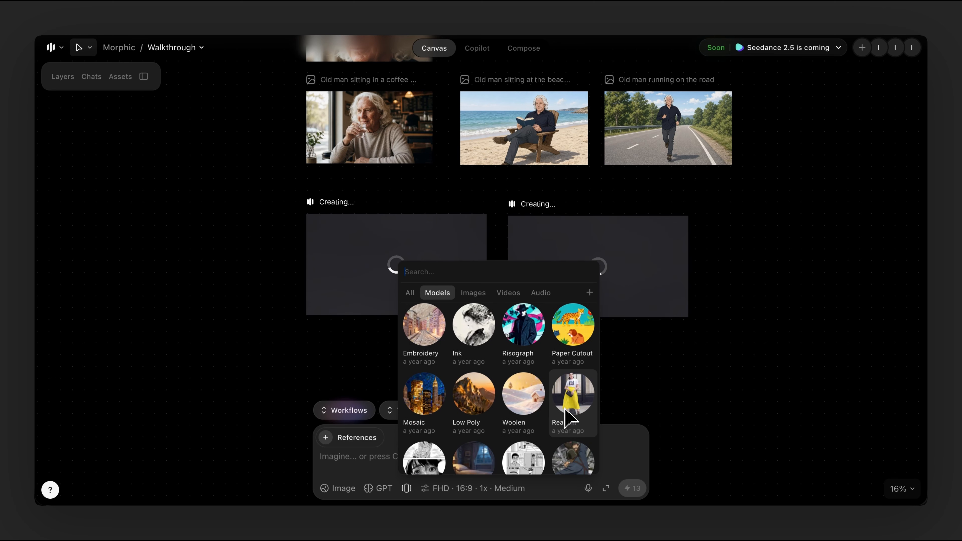
scroll(489, 423, "up", 4)
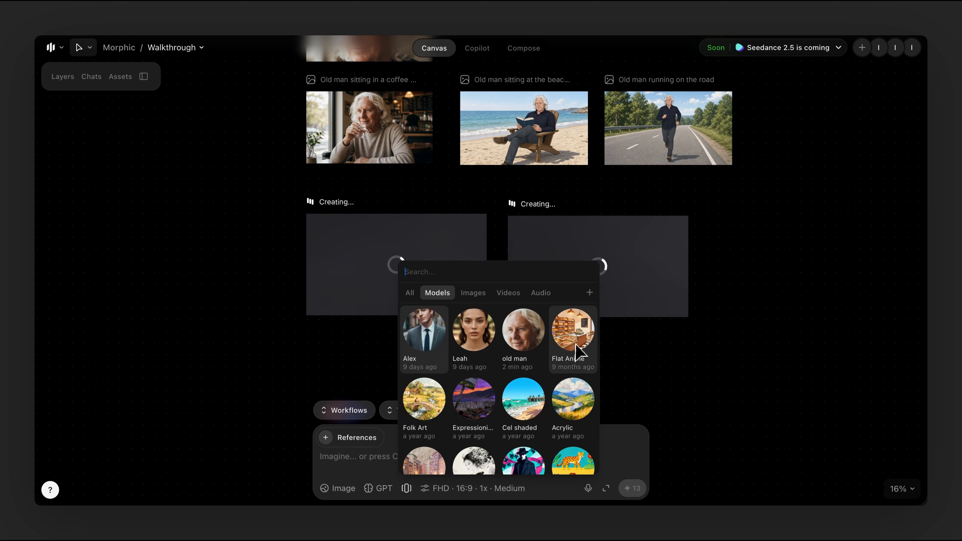
left_click(572, 333)
left_click(394, 463)
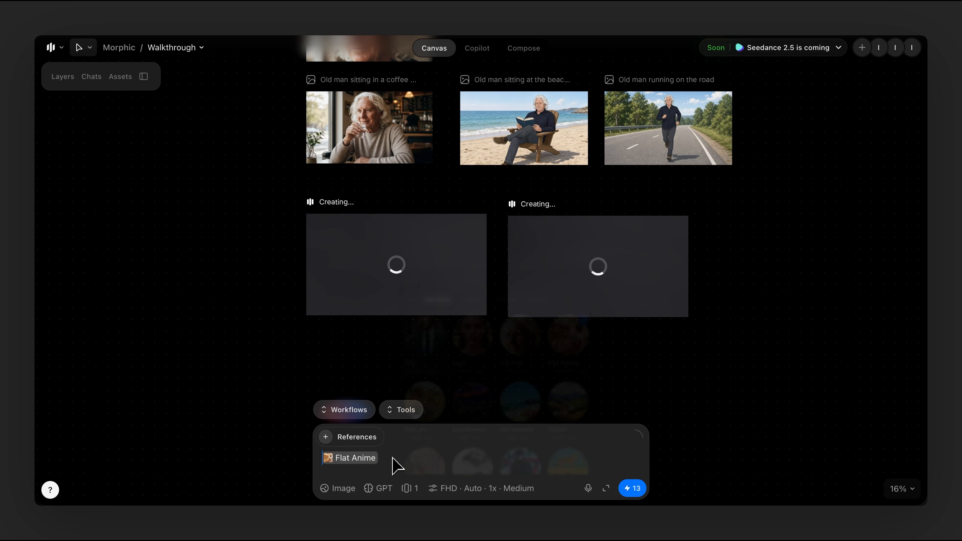
Set the aspect ratio to 16:9 and generate an image of "a boy playing in his house" with Flat Anime
left_click(468, 490)
left_click(522, 331)
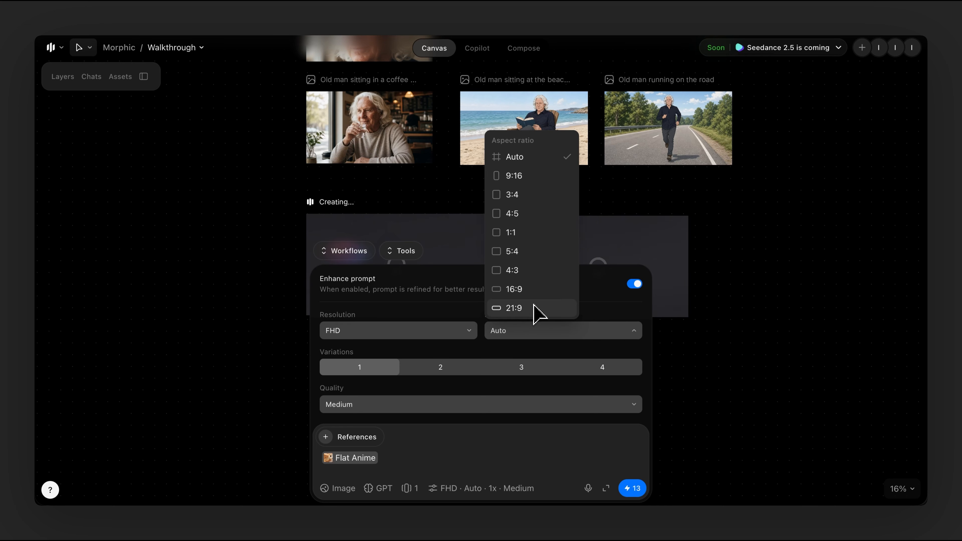
left_click(533, 290)
left_click(417, 476)
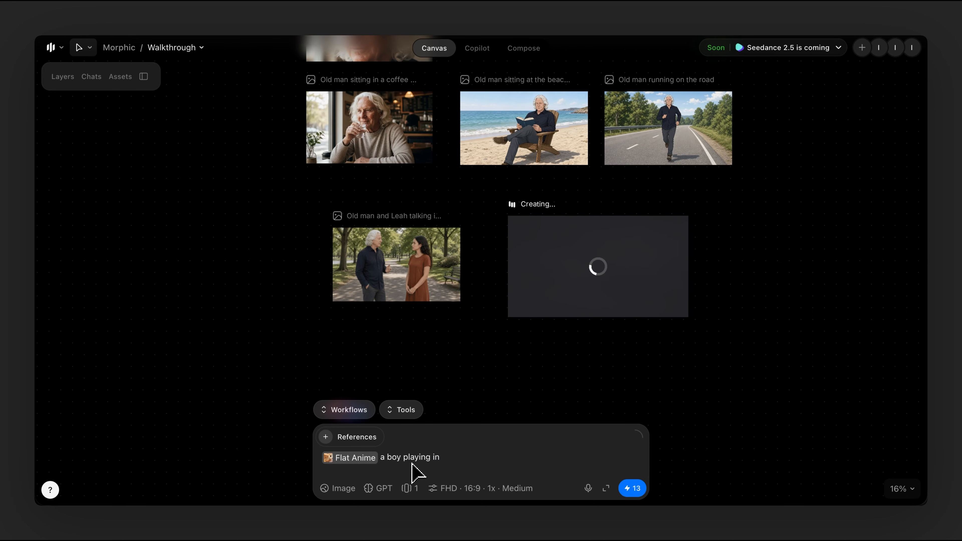
key("Return")
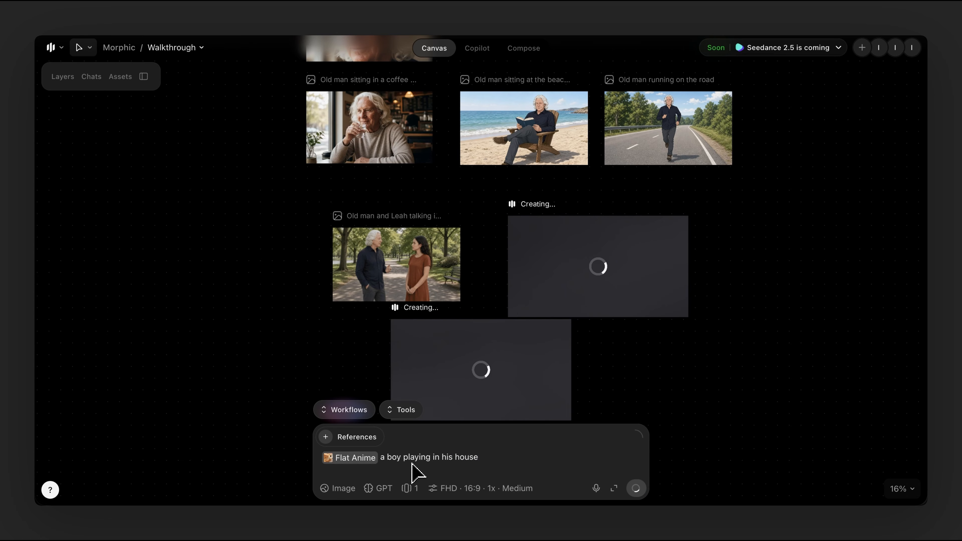
Place the new Flat Anime image below the first park image and clear its prompt
left_click(404, 337)
left_click(517, 368)
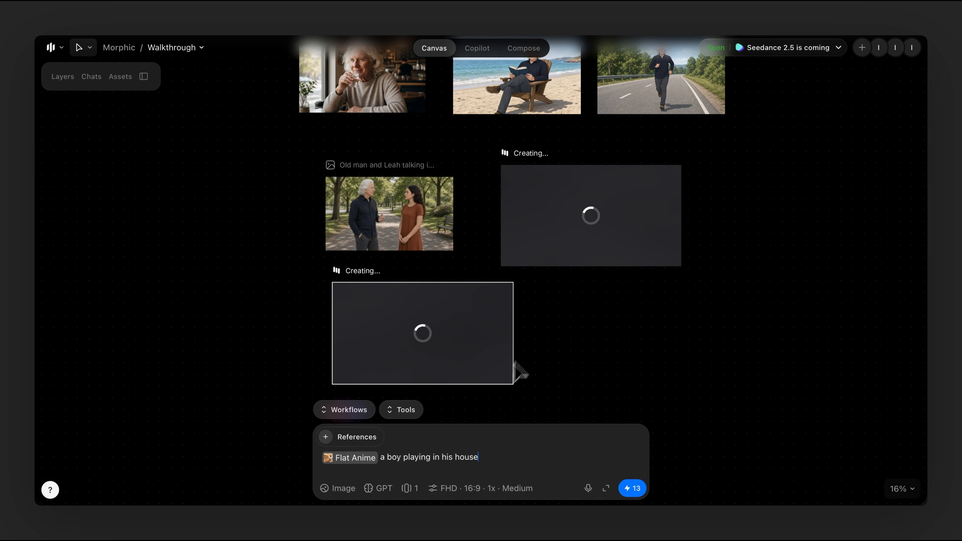
triple_click(420, 454)
key("BackSpace")
key("BackSpace")
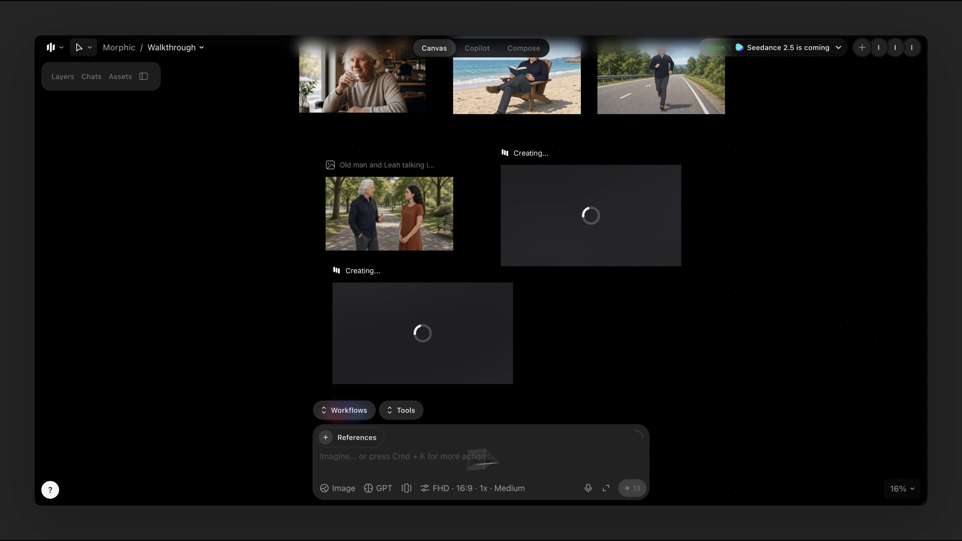
scroll(447, 283, "down", 1)
scroll(447, 283, "left", 1)
left_click_drag(458, 290, 423, 301)
Examine the park image of the old man and young woman along with its properties and available tools
scroll(422, 147, "up", 5)
scroll(420, 219, "up", 3)
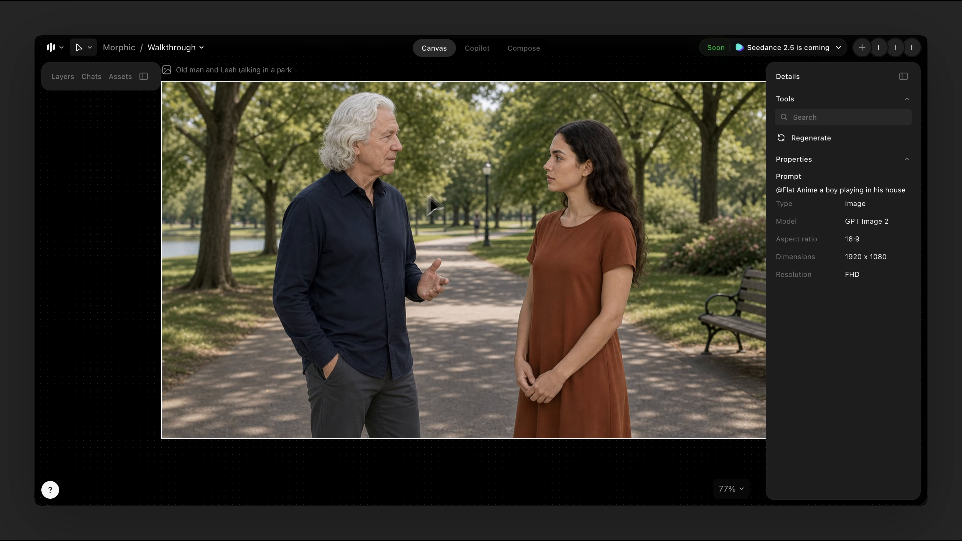
left_click(681, 239)
scroll(689, 241, "down", 4)
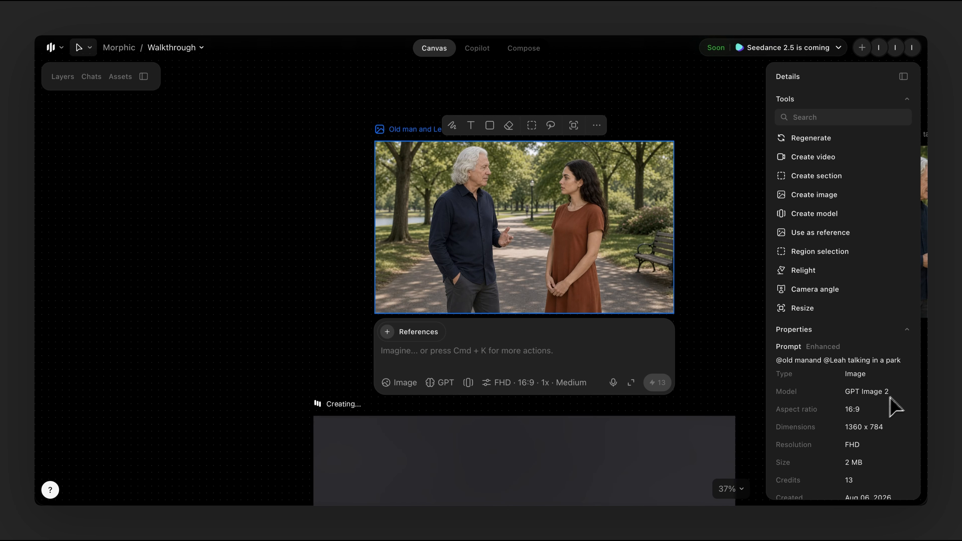
scroll(887, 409, "down", 4)
scroll(871, 352, "up", 3)
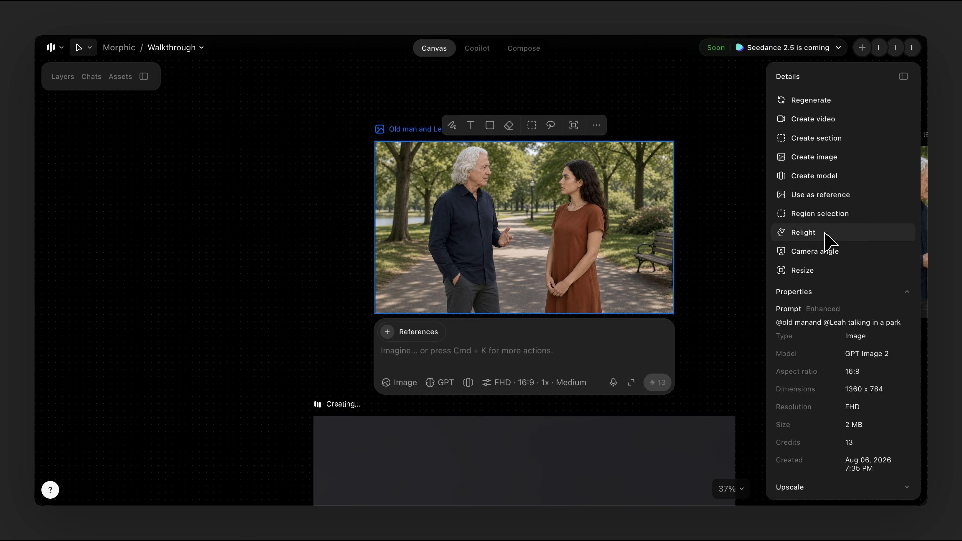
Try Relight on the two-person park image with the light coming from the lower left, and discard it
left_click(802, 232)
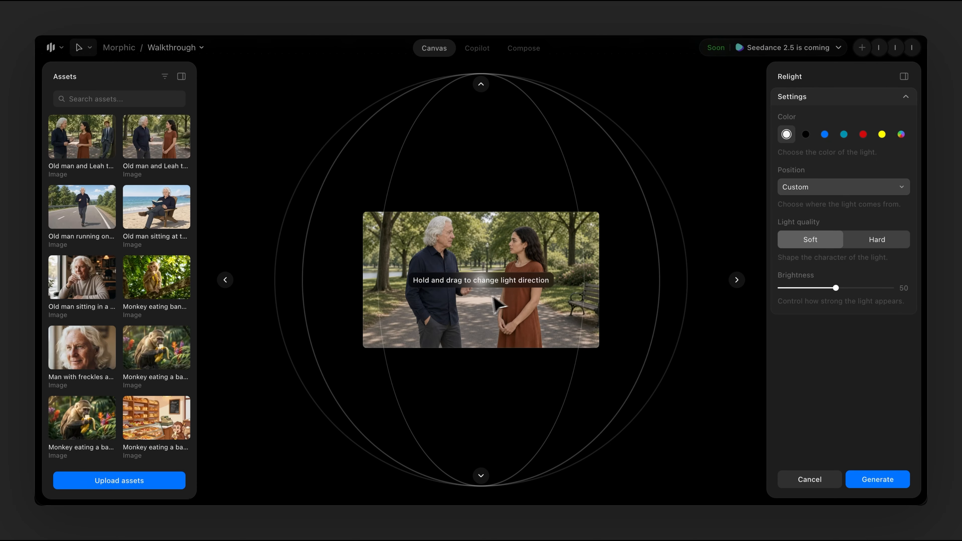
left_click_drag(540, 288, 462, 325)
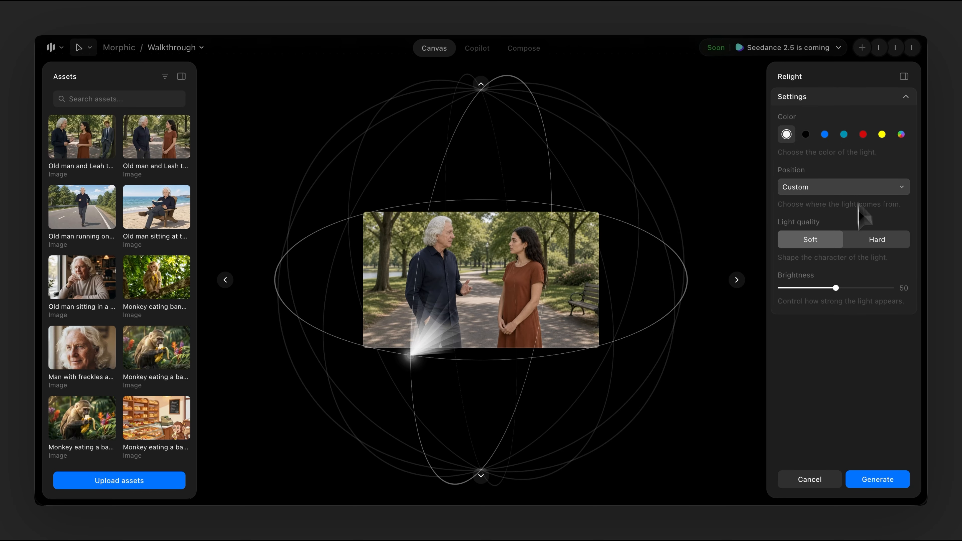
left_click(822, 478)
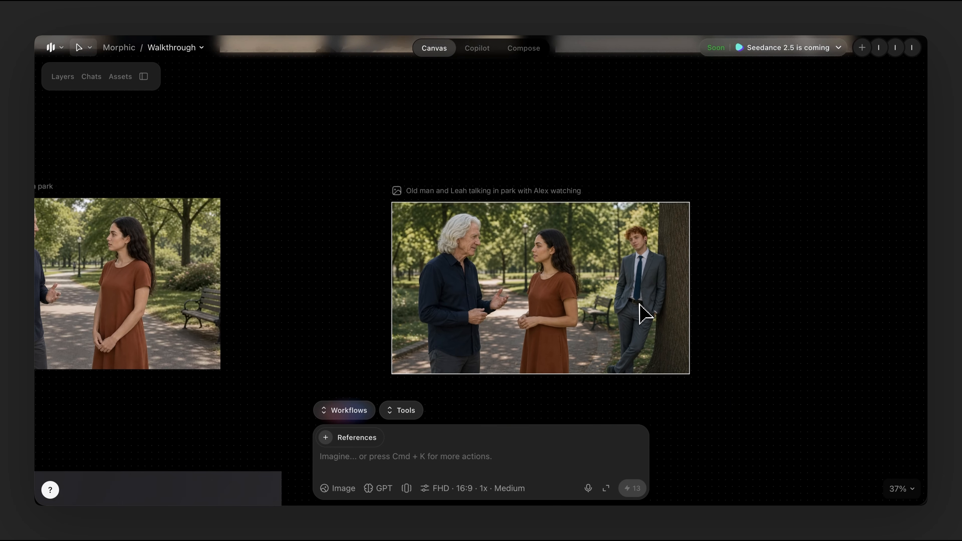
Examine the park image in which the suited man watches the other two
left_click(564, 311)
left_click(709, 266)
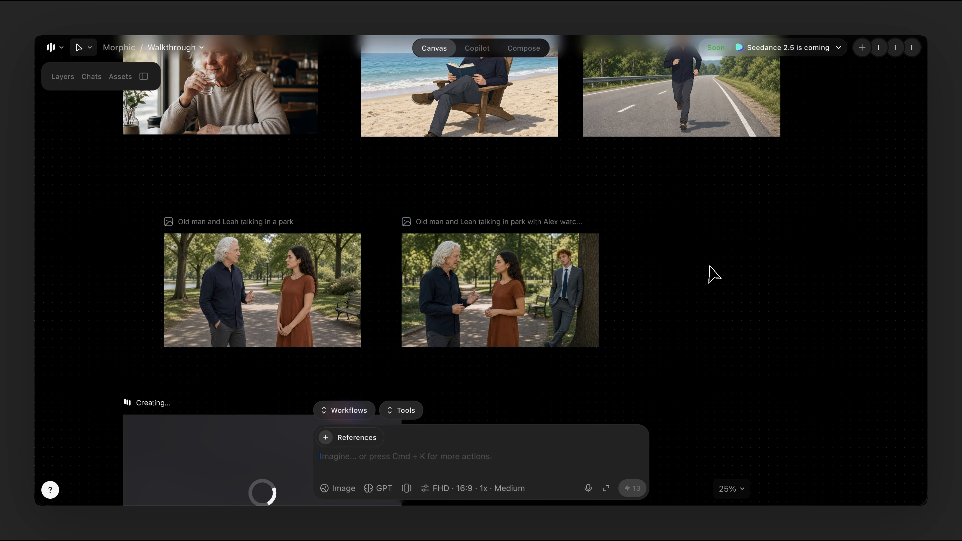
Examine the finished flat anime image of the boy playing in his house, along with its tools and properties
scroll(705, 282, "left", 6)
scroll(704, 283, "down", 5)
scroll(703, 284, "down", 4)
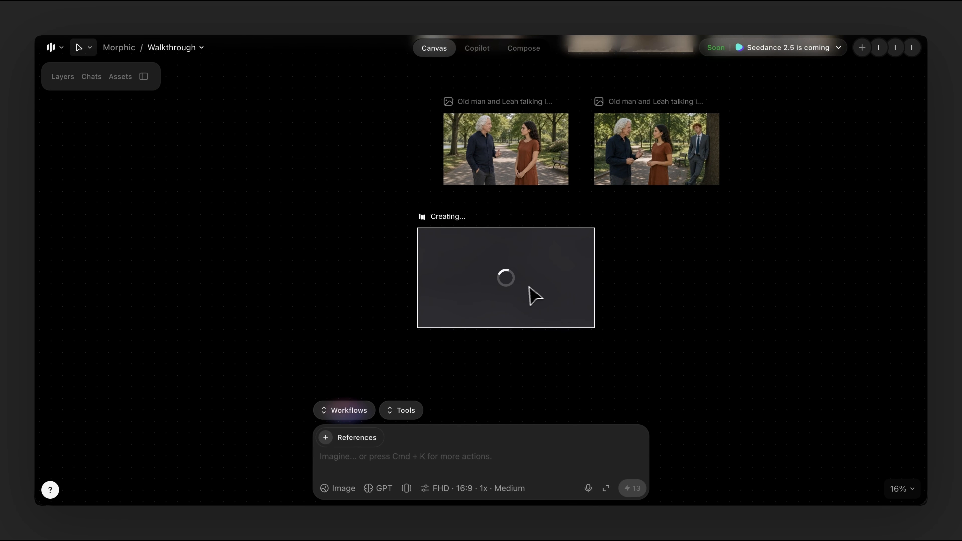
left_click(545, 294)
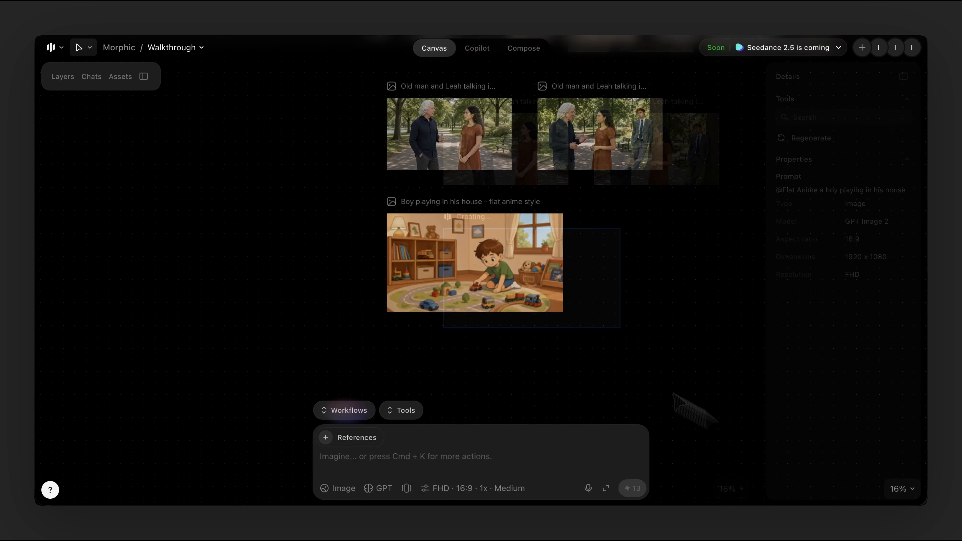
left_click(479, 264)
scroll(481, 265, "up", 3)
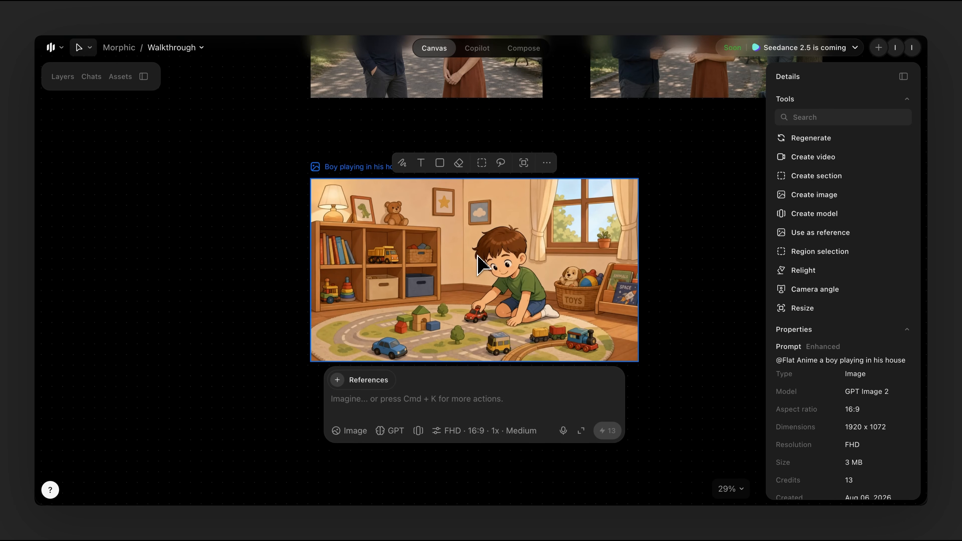
scroll(479, 264, "up", 2)
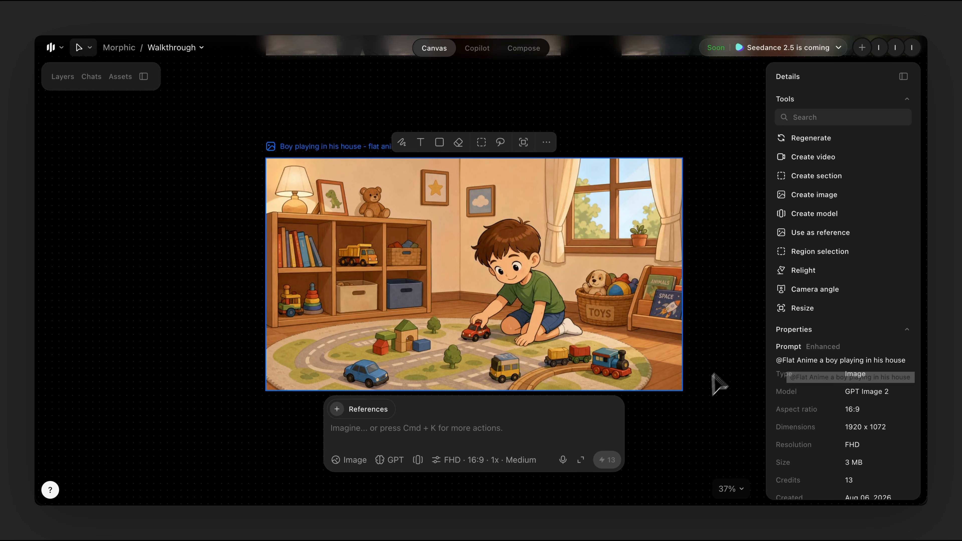
scroll(682, 458, "down", 3)
left_click(702, 444)
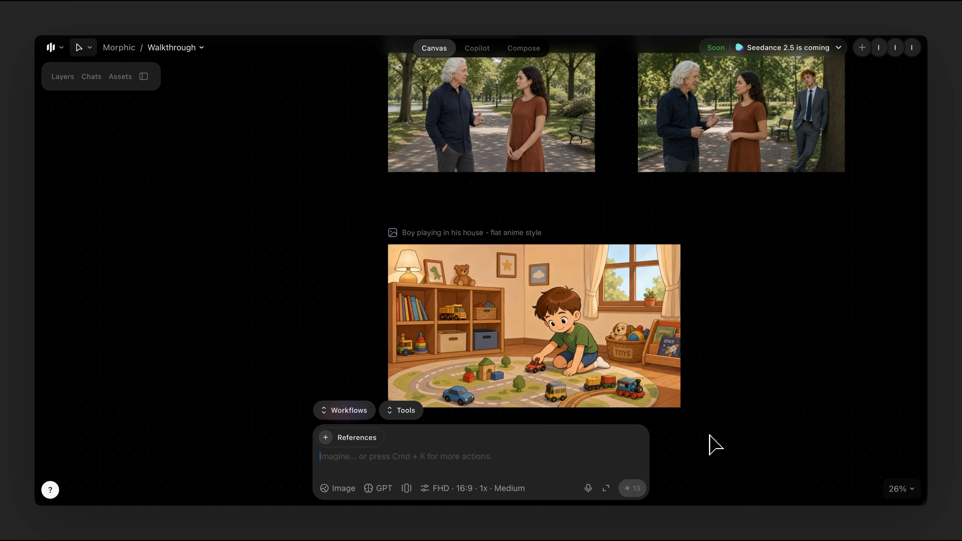
Review the generated images on the canvas, checking the details of the old man's coffee shop image
scroll(703, 444, "down", 2)
scroll(703, 443, "down", 2)
scroll(703, 443, "right", 2)
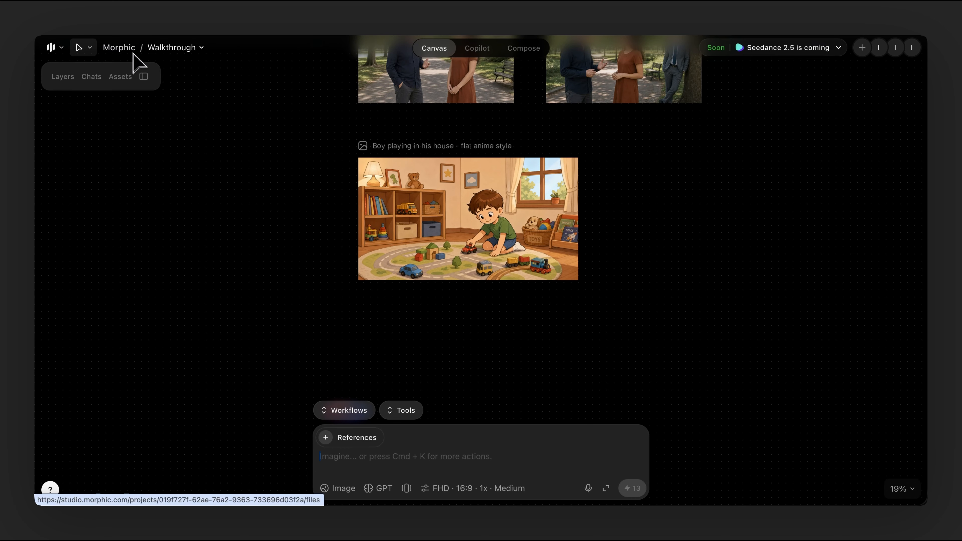
scroll(354, 212, "up", 5)
scroll(354, 212, "right", 2)
left_click(352, 214)
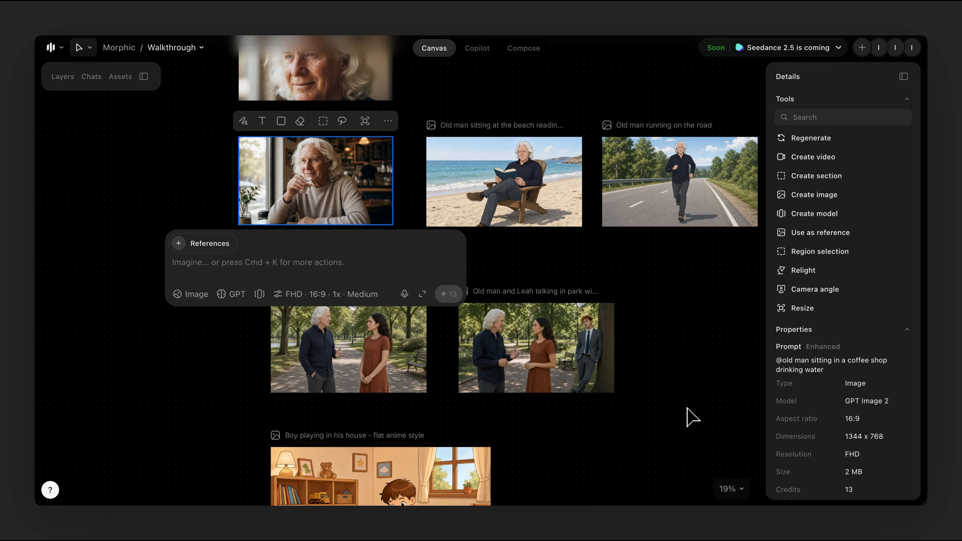
left_click(692, 418)
scroll(645, 312, "down", 7)
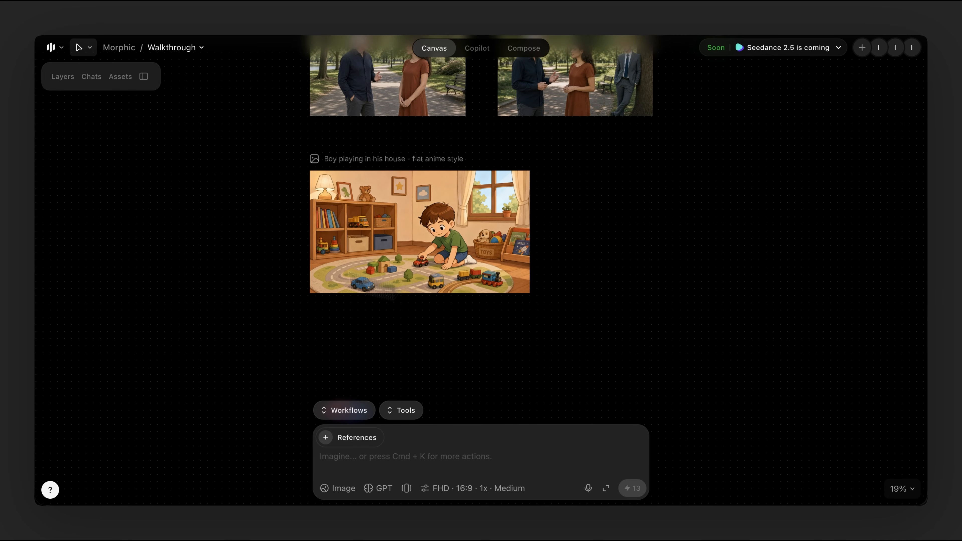
Open the Models library by way of the community workflows and try a new model named Style 1, discarding it
left_click(127, 48)
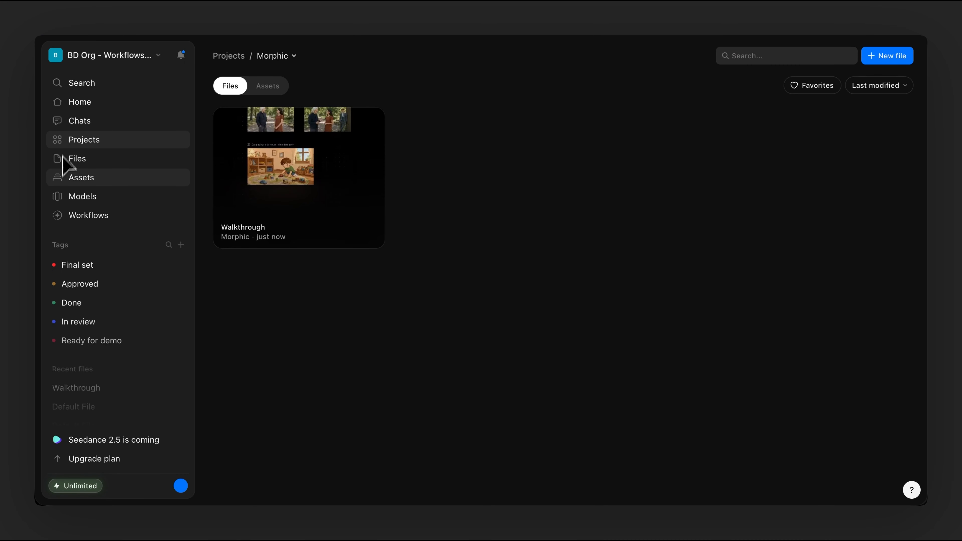
left_click(100, 221)
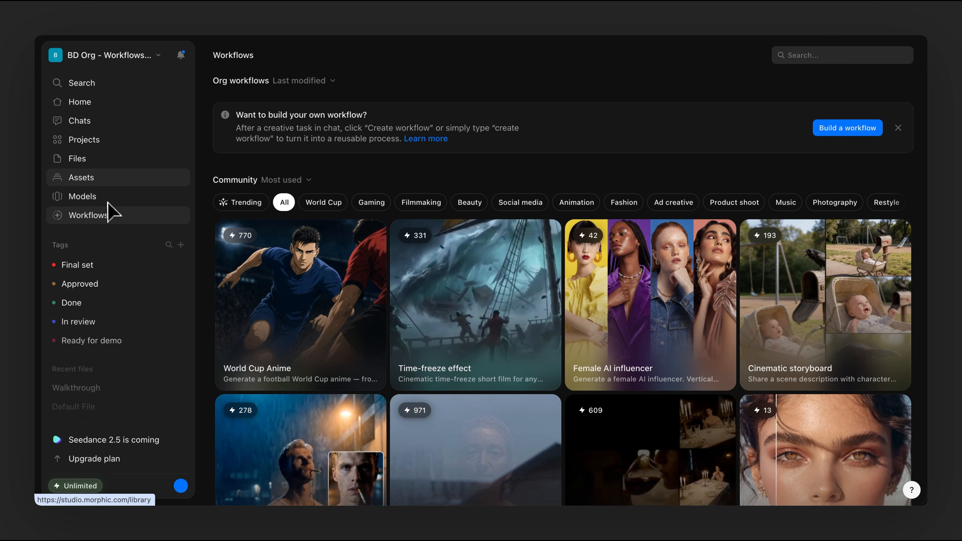
left_click(107, 199)
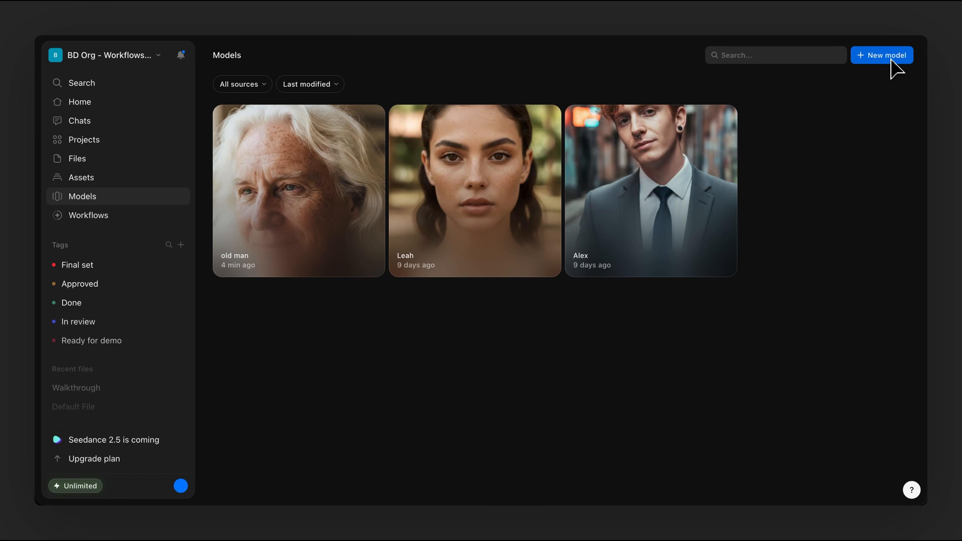
left_click(895, 67)
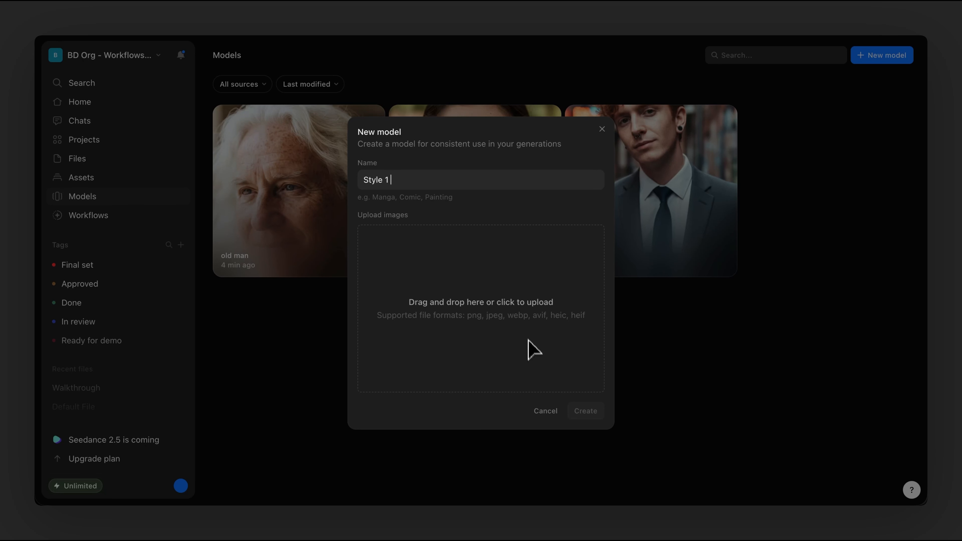
left_click(546, 413)
Inspect the young woman model's reference images and the blank new model form, leaving both without changes
left_click(546, 262)
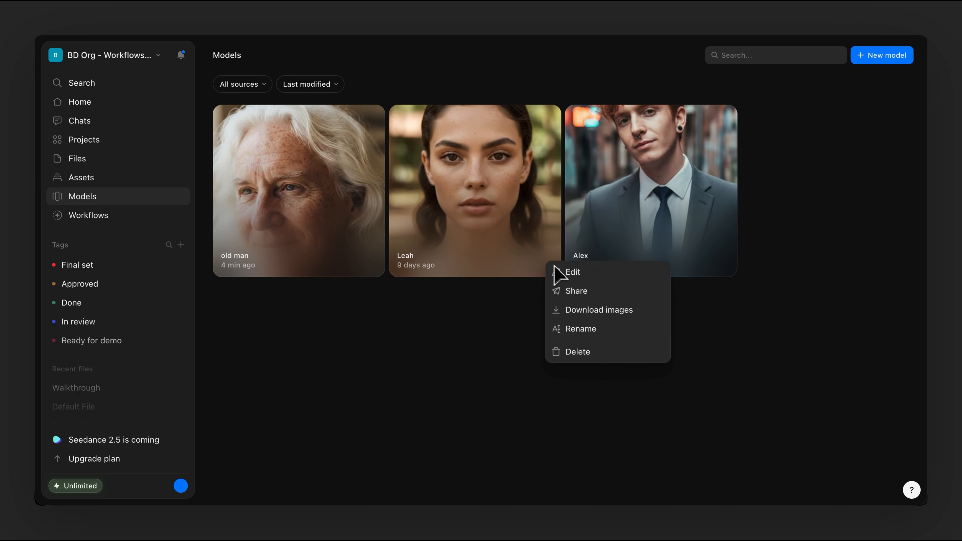
left_click(564, 272)
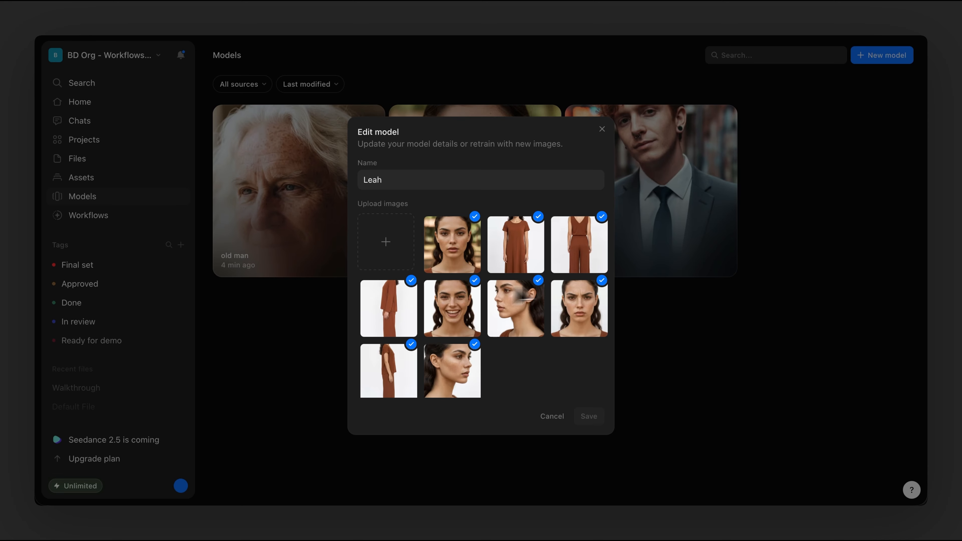
left_click(554, 417)
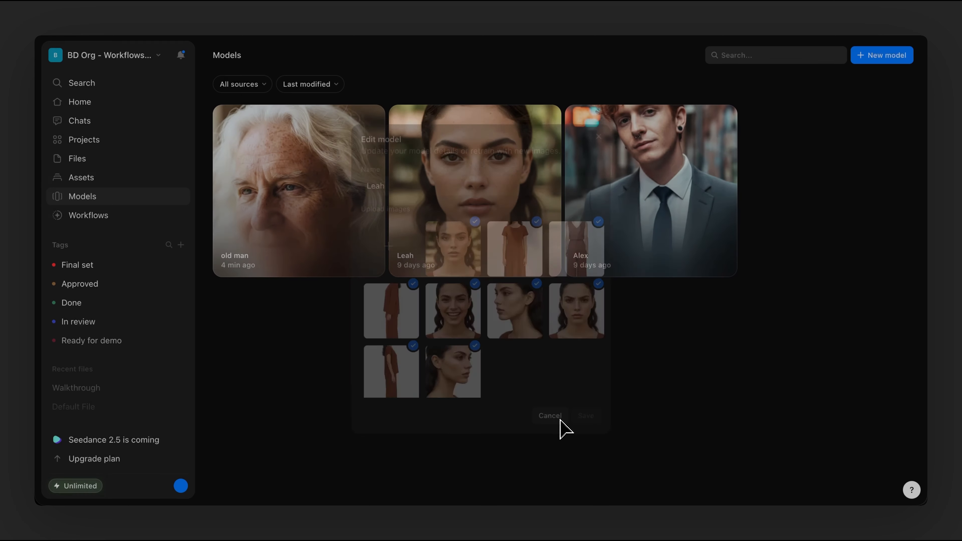
left_click(906, 56)
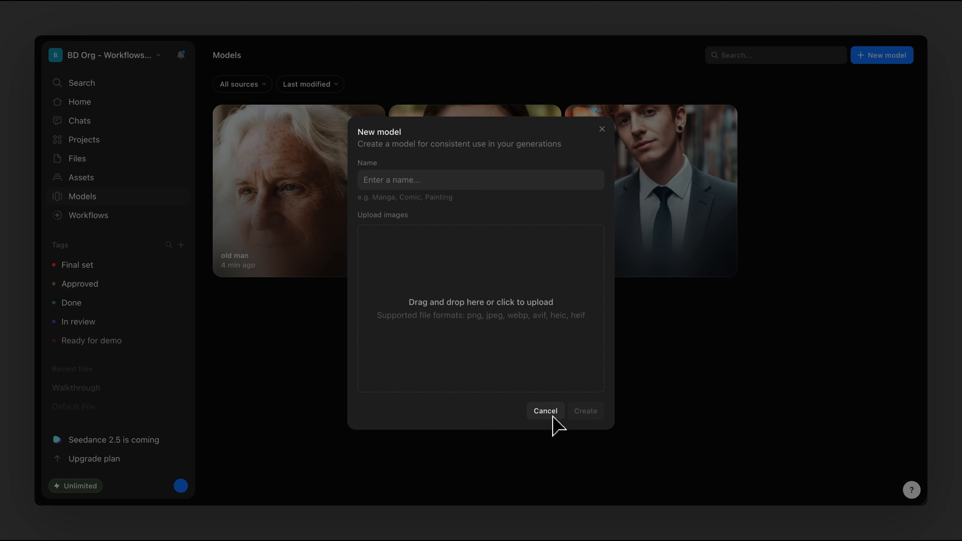
left_click(546, 411)
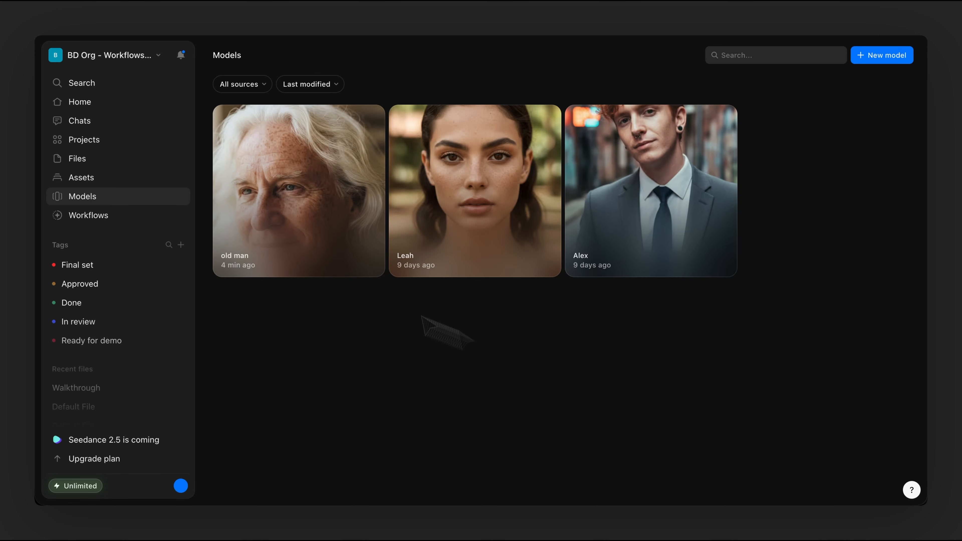
Reopen the Walkthrough file from the home page and look over its generated images
left_click(116, 105)
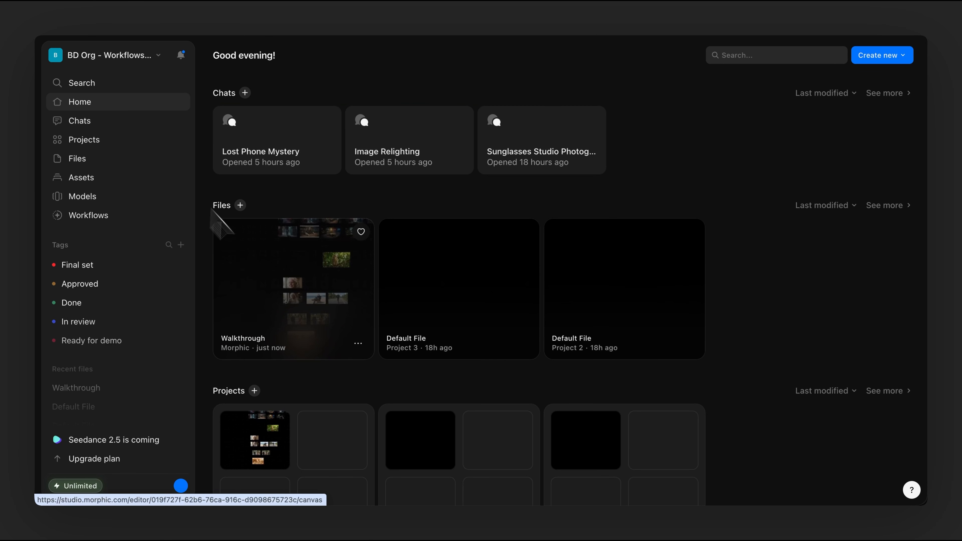
left_click(284, 291)
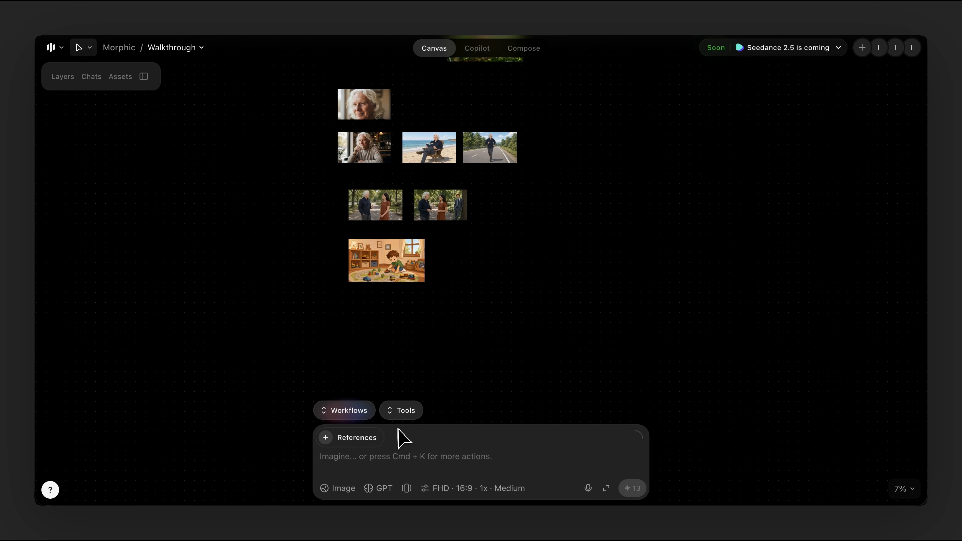
scroll(379, 370, "up", 1)
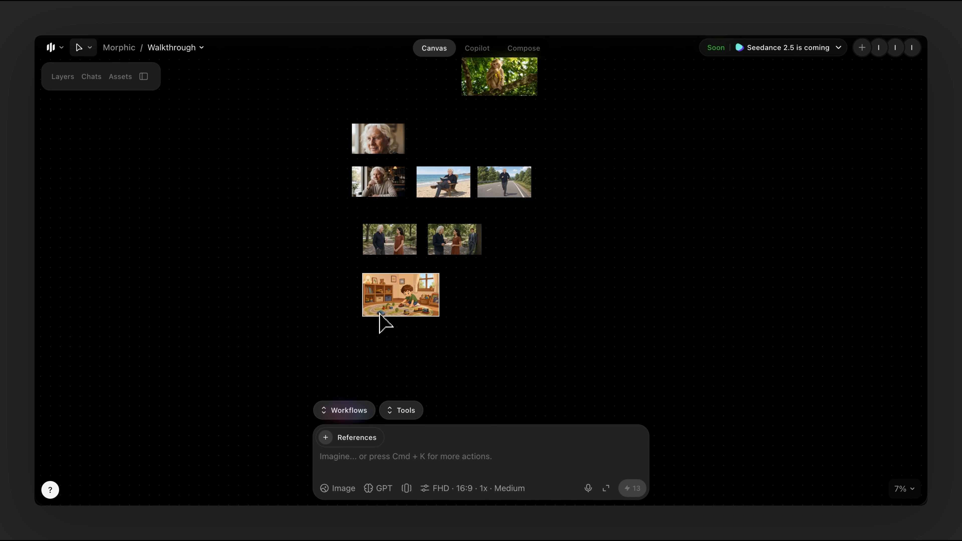
scroll(390, 286, "up", 5)
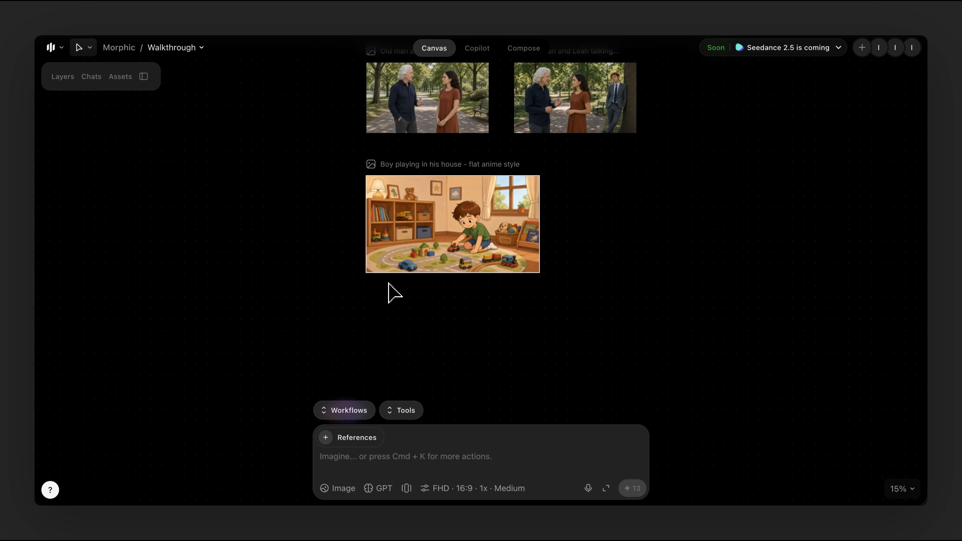
scroll(424, 279, "up", 6)
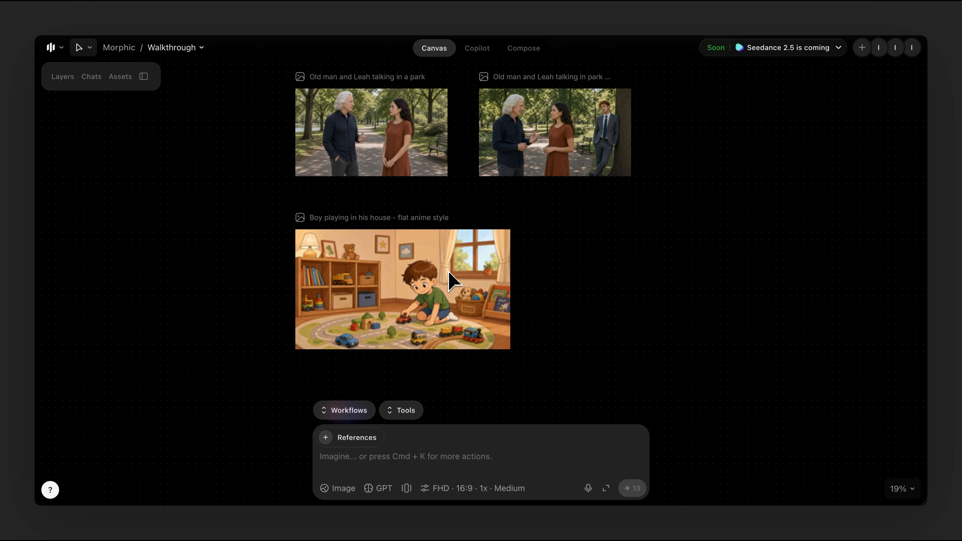
scroll(449, 272, "down", 5)
scroll(449, 269, "up", 5)
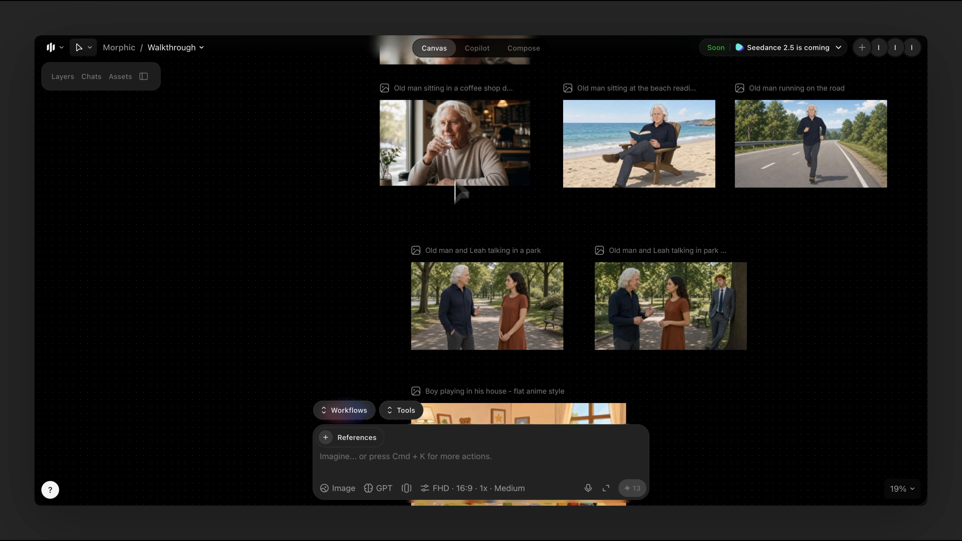
Switch the coffee shop image's generation type to Video and review the video models, keeping Seedance 1.5
left_click(457, 147)
scroll(457, 147, "up", 4)
scroll(457, 147, "up", 1)
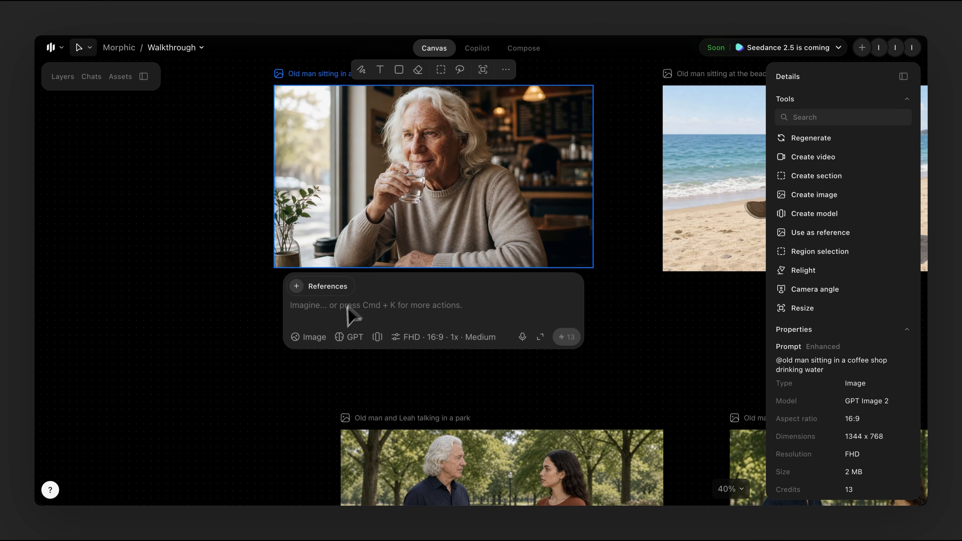
left_click(311, 337)
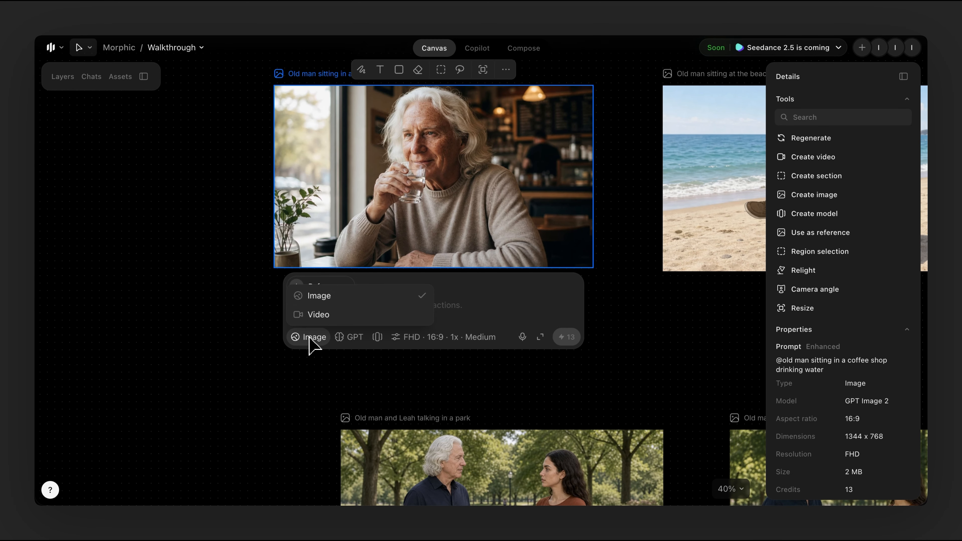
left_click(349, 315)
left_click(311, 337)
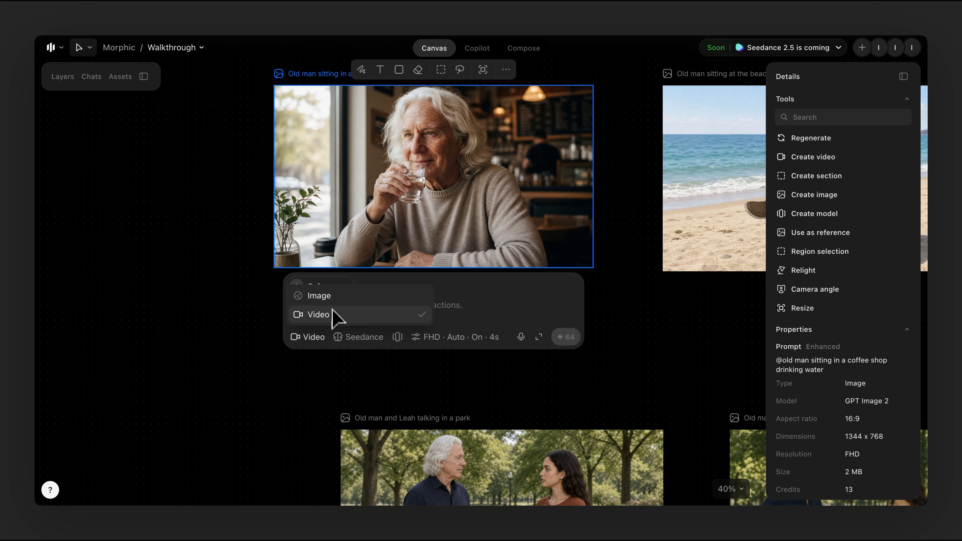
left_click(334, 321)
left_click(363, 337)
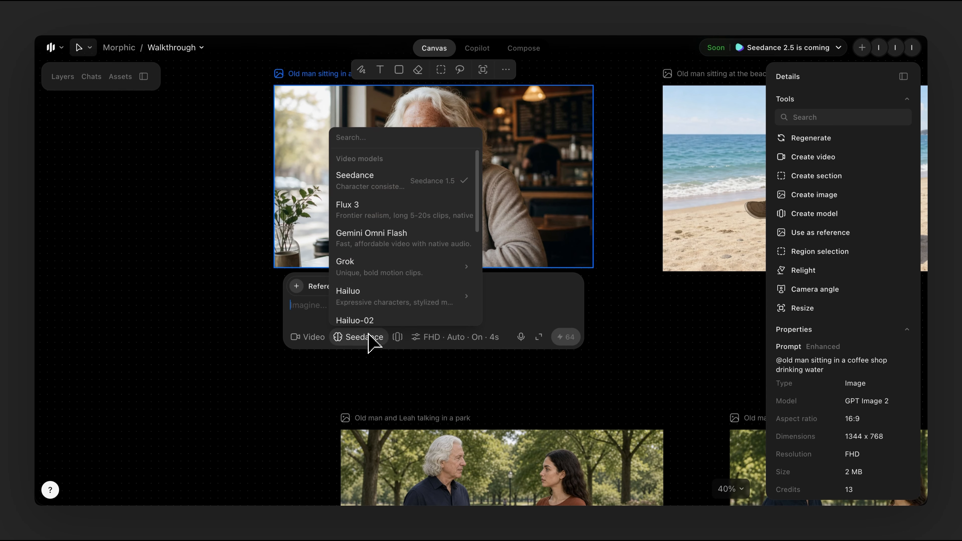
mouse_move(419, 189)
left_click(515, 313)
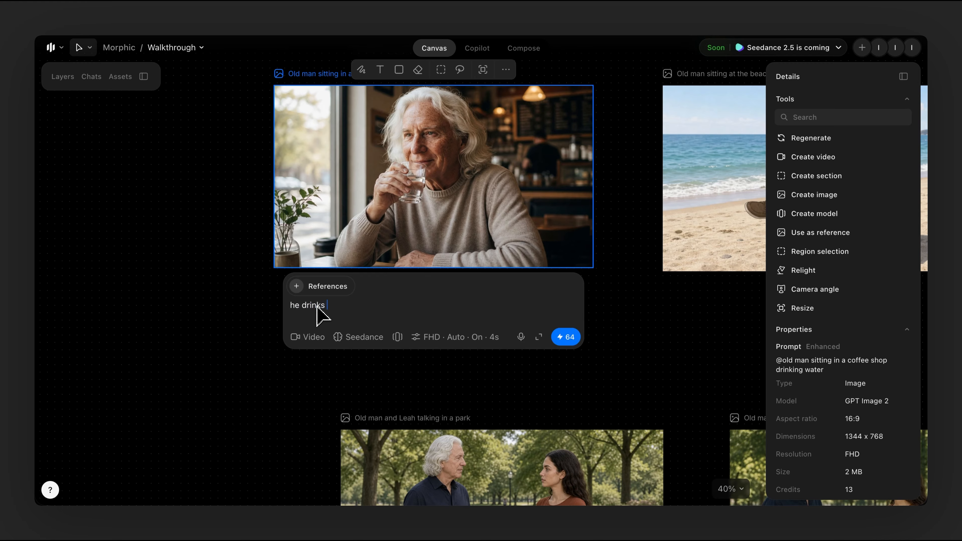
Generate a 4s Seedance video from the prompt "he drinks water and smiles" and place it on the far side of the coffee shop image
type("iles")
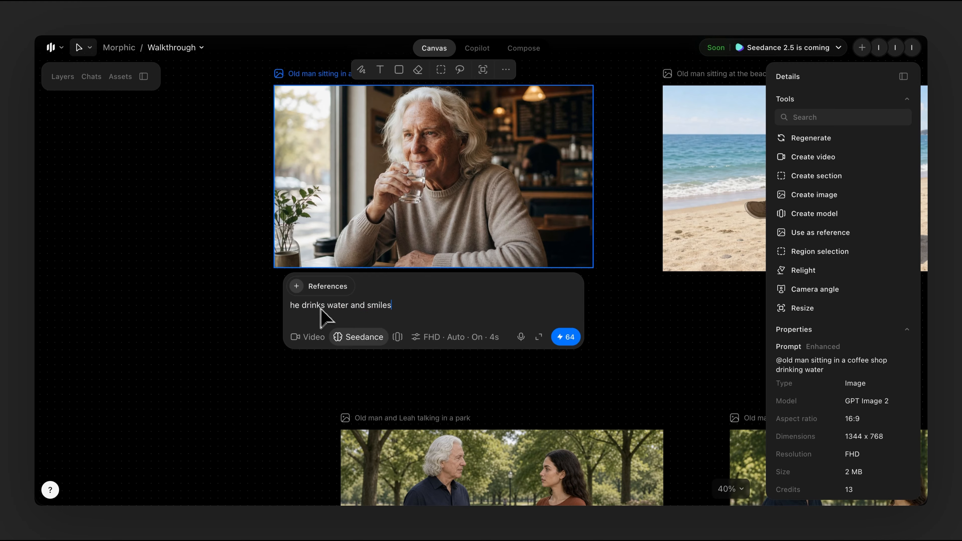
left_click(567, 337)
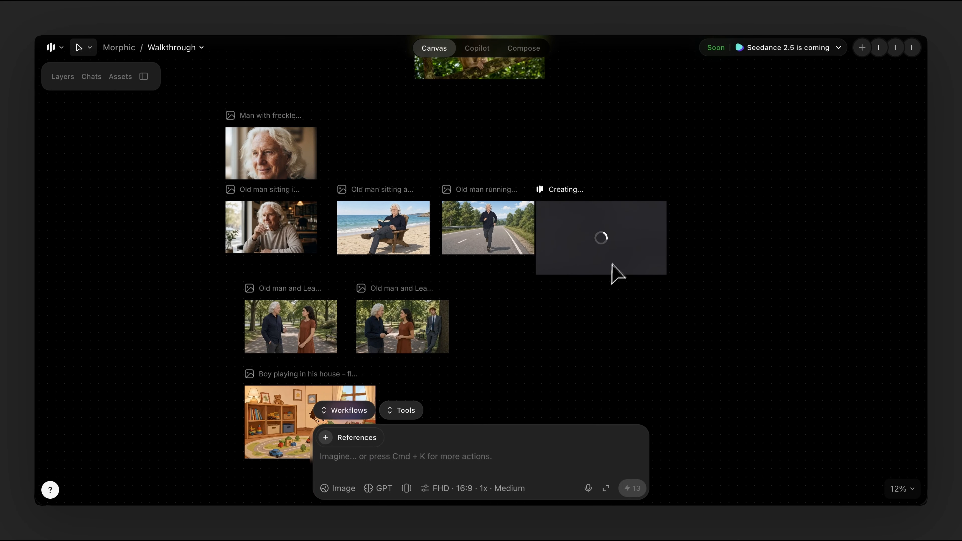
left_click_drag(617, 273, 161, 251)
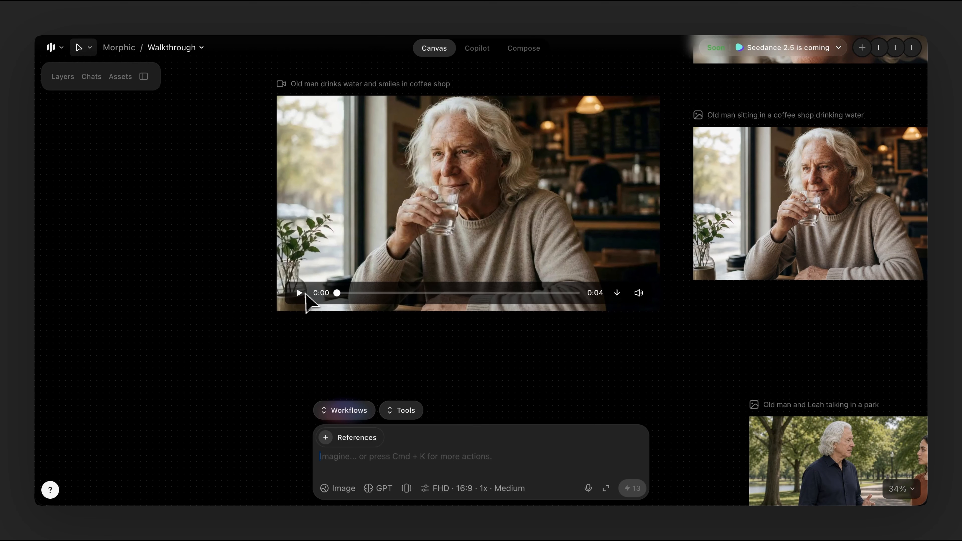
Play back the new coffee shop video and shift it slightly farther from its source image
left_click(305, 293)
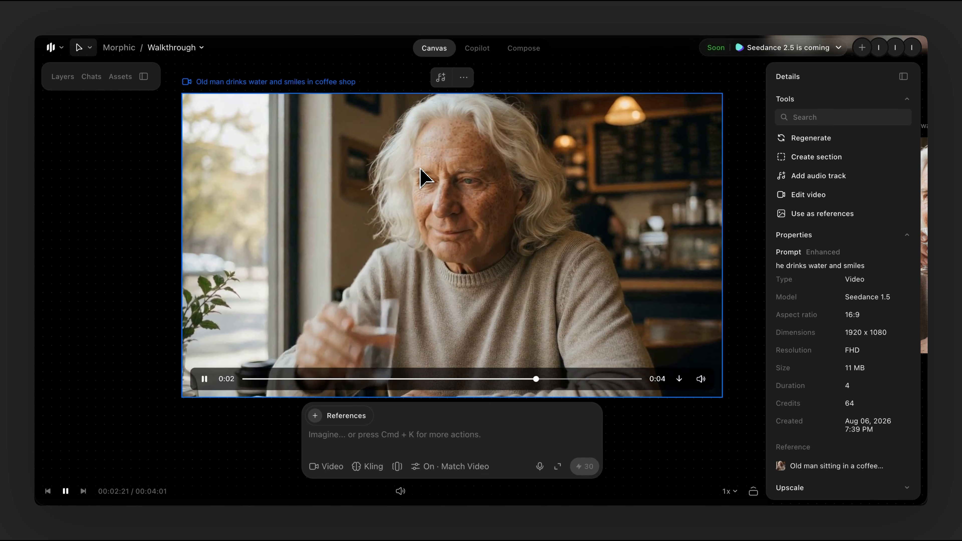
left_click(204, 379)
scroll(305, 266, "down", 3)
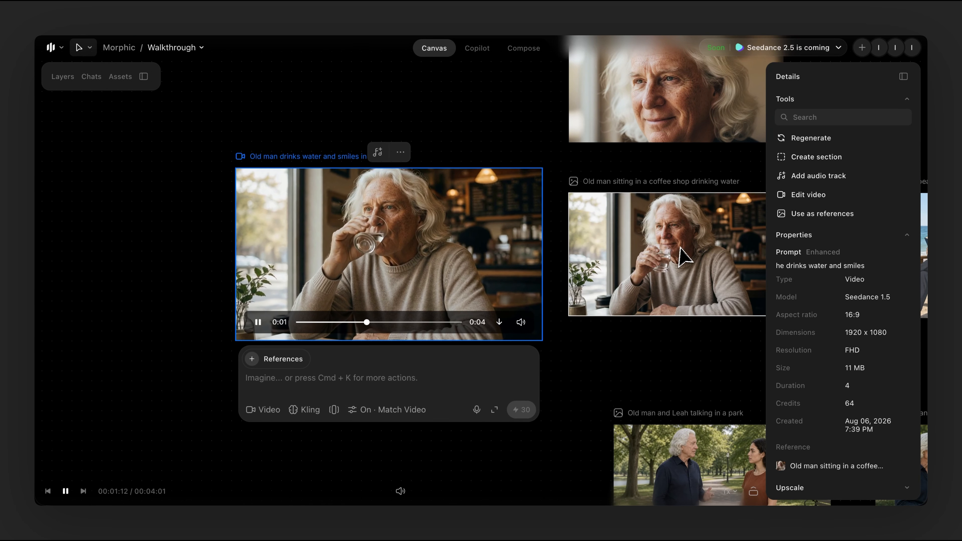
left_click(258, 323)
scroll(355, 307, "up", 3)
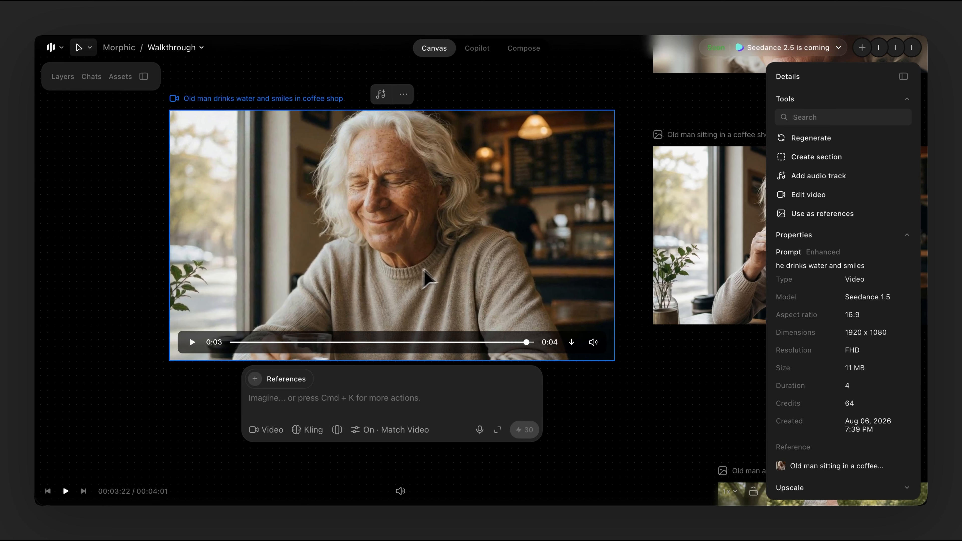
left_click_drag(427, 278, 412, 266)
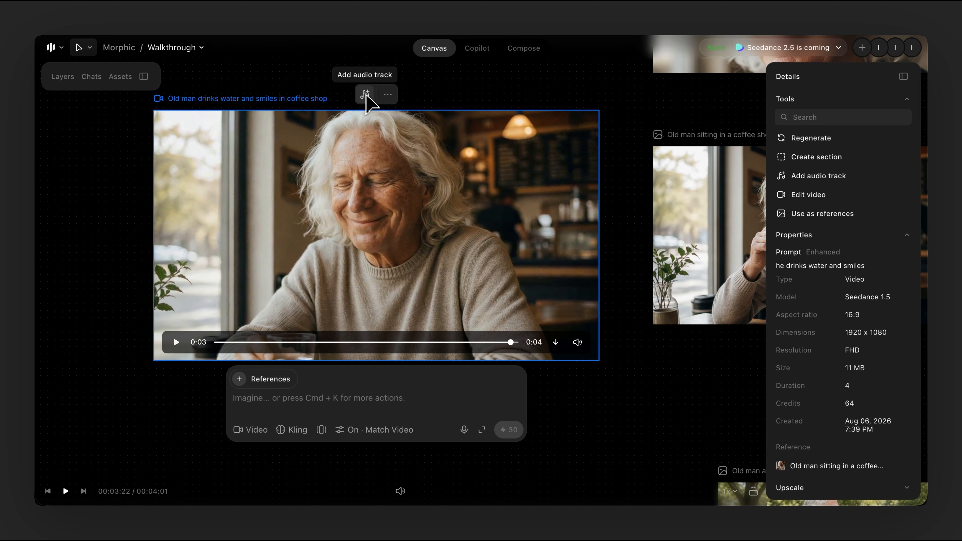
Open the audio track editor for the coffee shop video and review the audio types it can generate
left_click(365, 95)
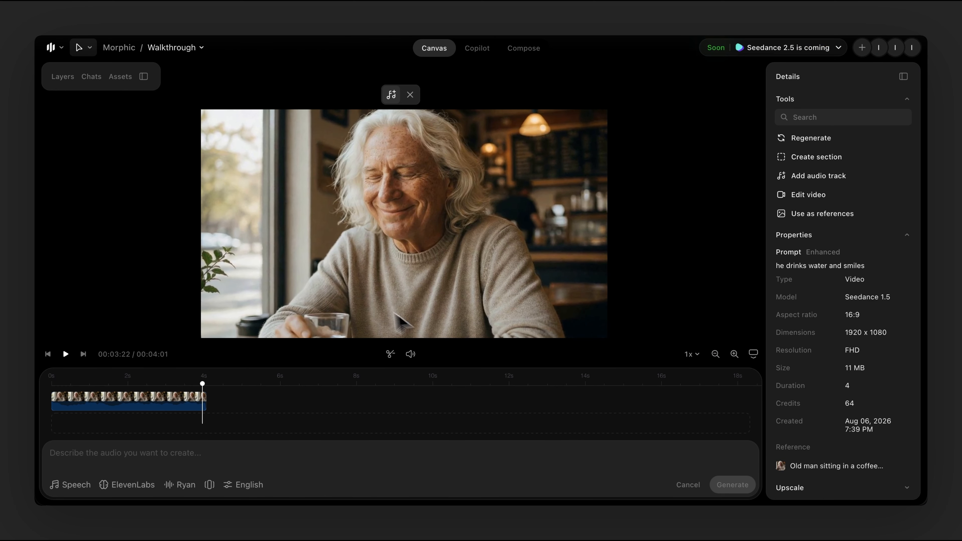
left_click(410, 95)
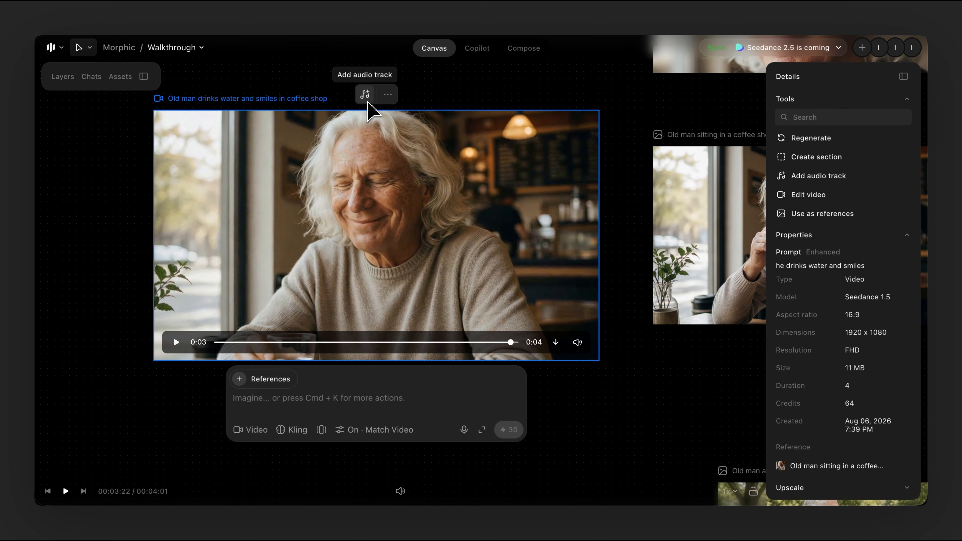
left_click(365, 95)
left_click(241, 448)
left_click(68, 486)
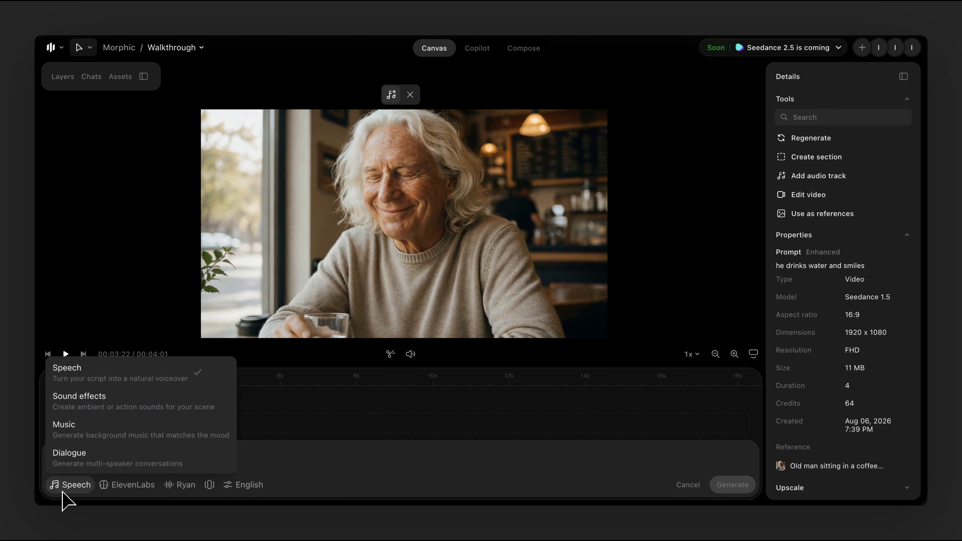
left_click(293, 456)
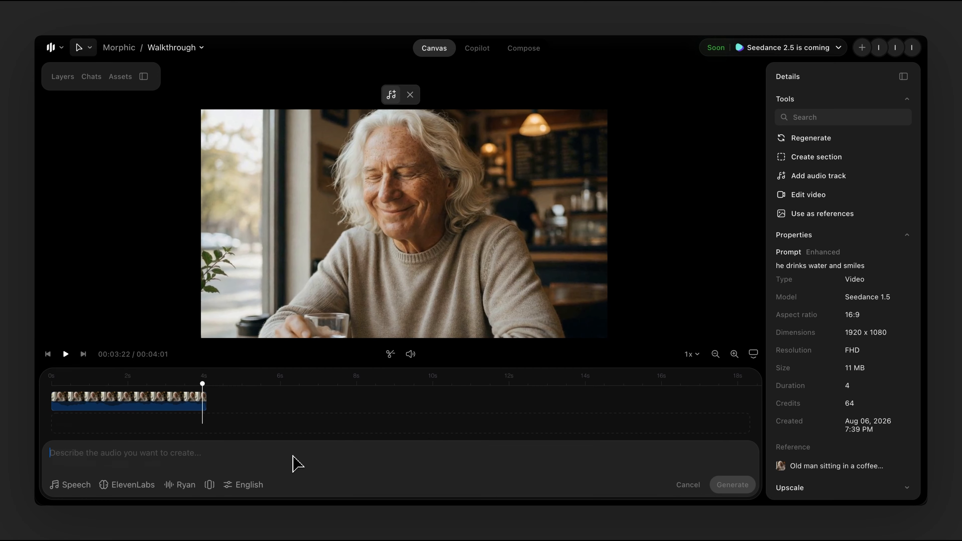
Generate a 4.5s ElevenLabs sound effects track for the coffee shop video from the prompt "people talking in the background"
left_click(72, 484)
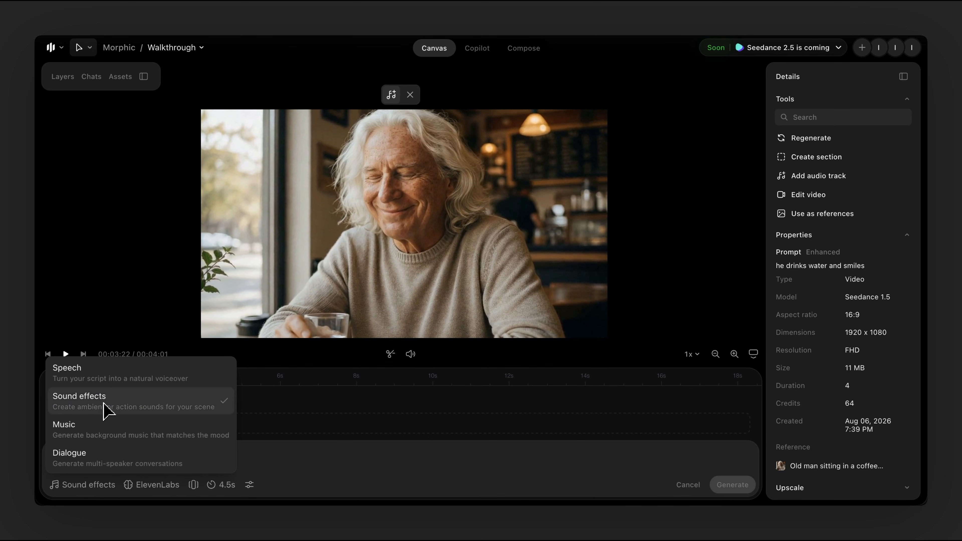
left_click(106, 406)
left_click(146, 464)
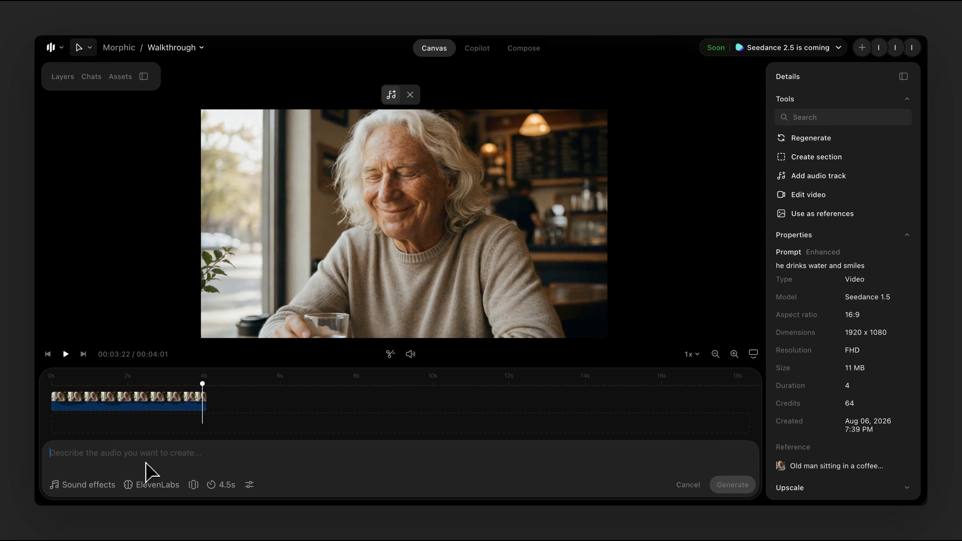
type("people talking in the background")
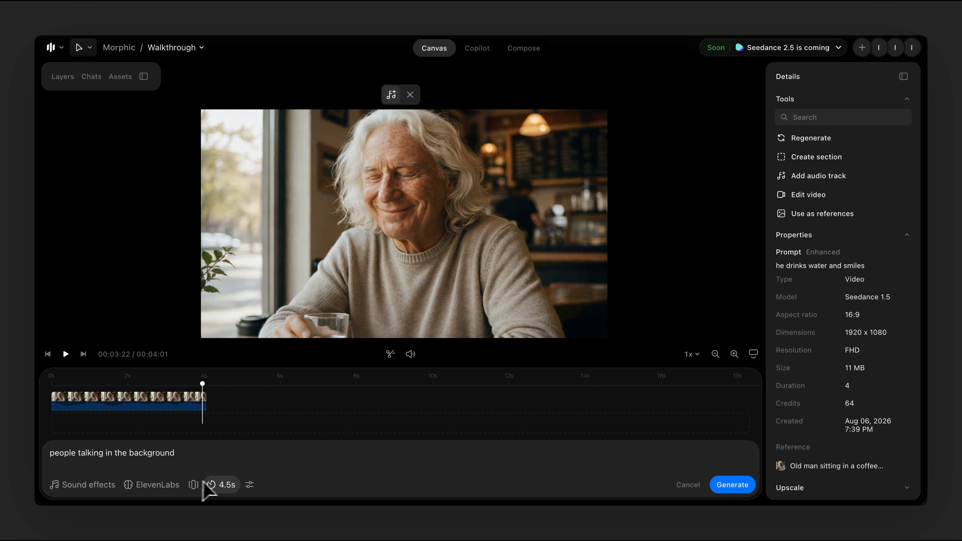
left_click(732, 484)
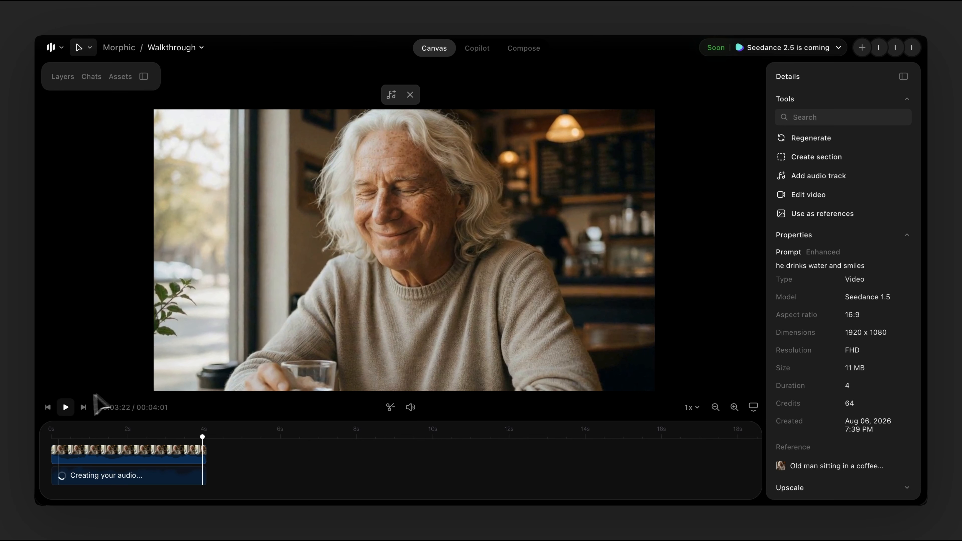
Play the coffee shop video from the start with its new audio track, then close the audio editor and deselect the video
left_click(51, 458)
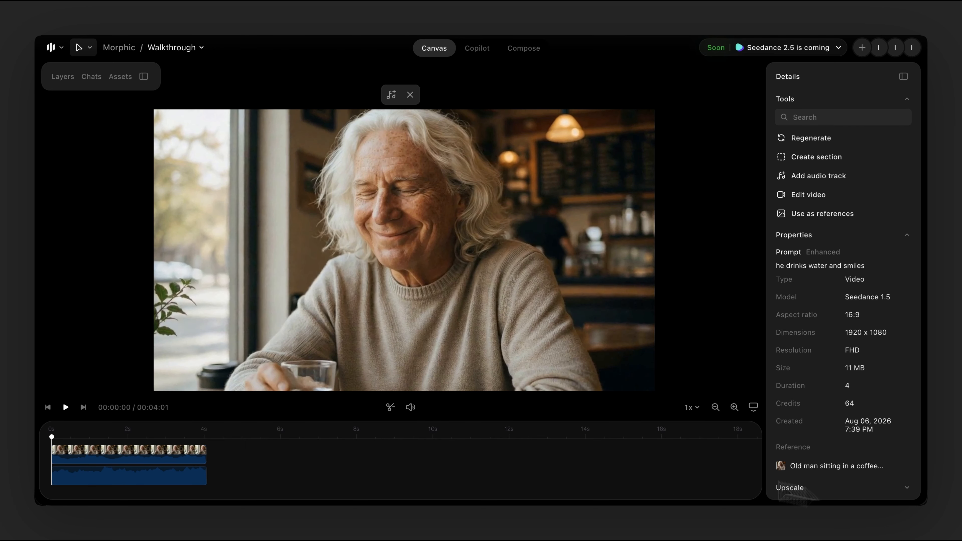
left_click(66, 407)
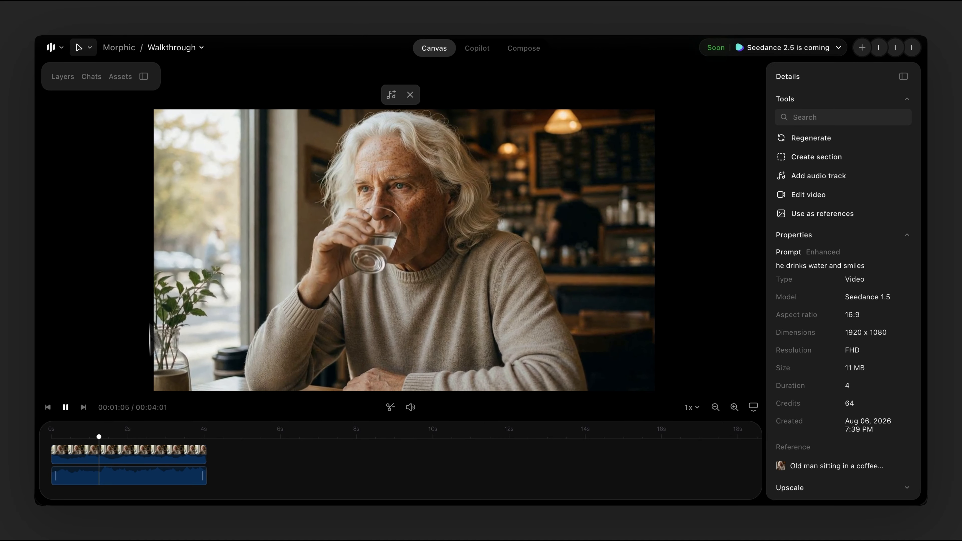
left_click(66, 407)
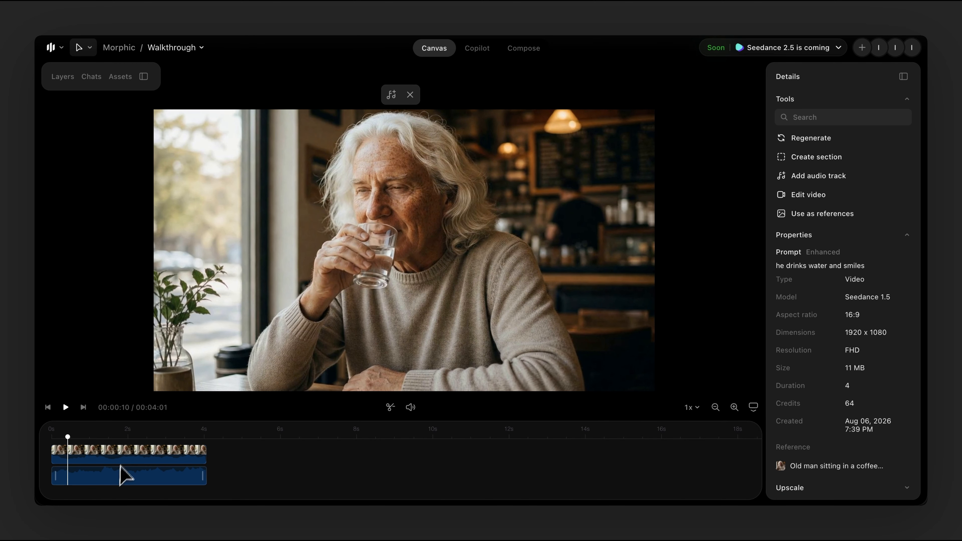
left_click(409, 94)
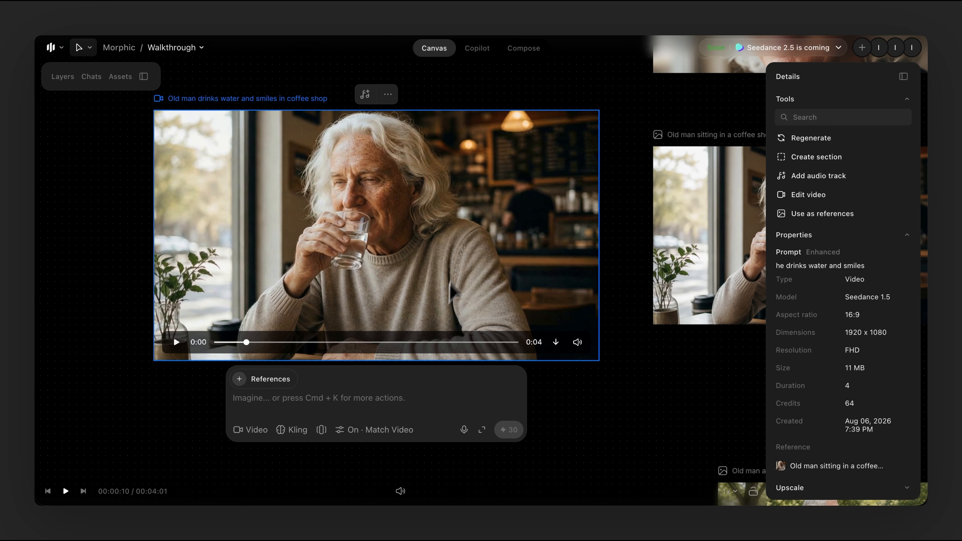
left_click(203, 331)
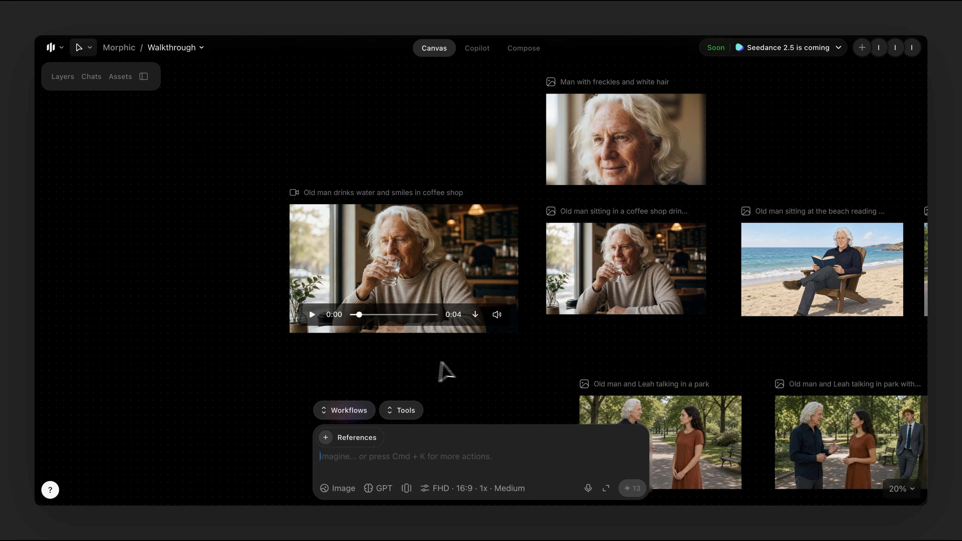
Select the coffee shop image and clear the video prompt "he drinks water and smiles" from it
scroll(457, 363, "down", 2)
scroll(457, 364, "right", 1)
scroll(450, 367, "down", 1)
scroll(443, 356, "right", 1)
scroll(428, 331, "up", 3)
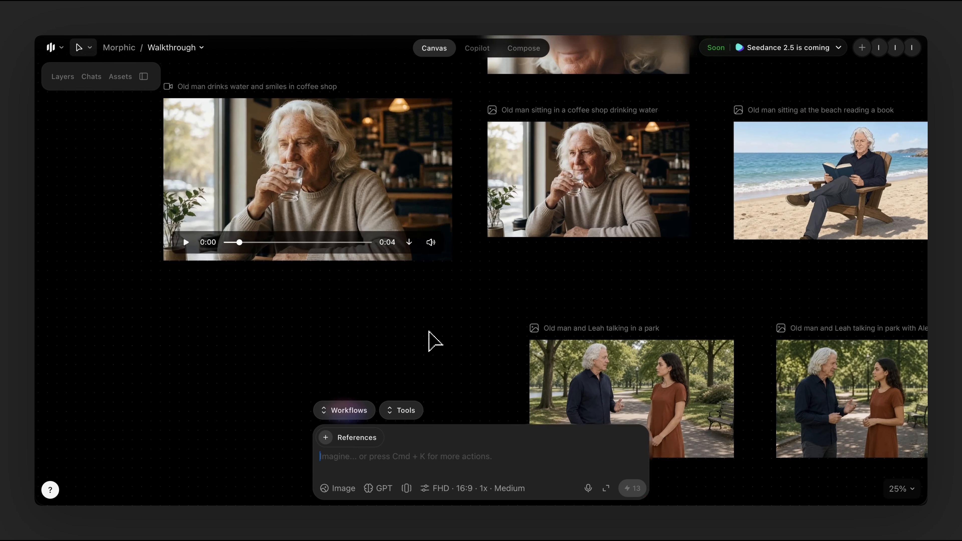
scroll(428, 331, "up", 2)
scroll(429, 331, "right", 3)
scroll(432, 347, "right", 1)
scroll(447, 326, "up", 3)
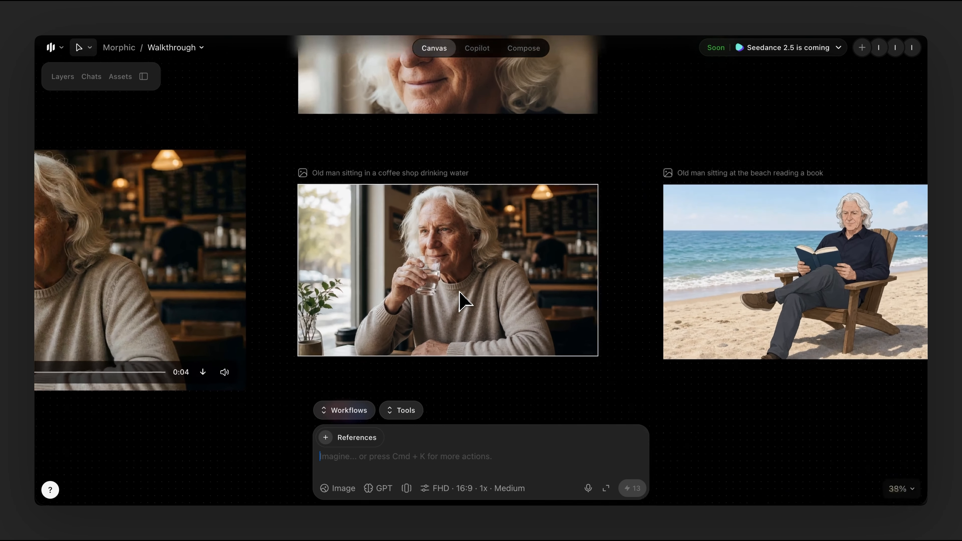
left_click(460, 293)
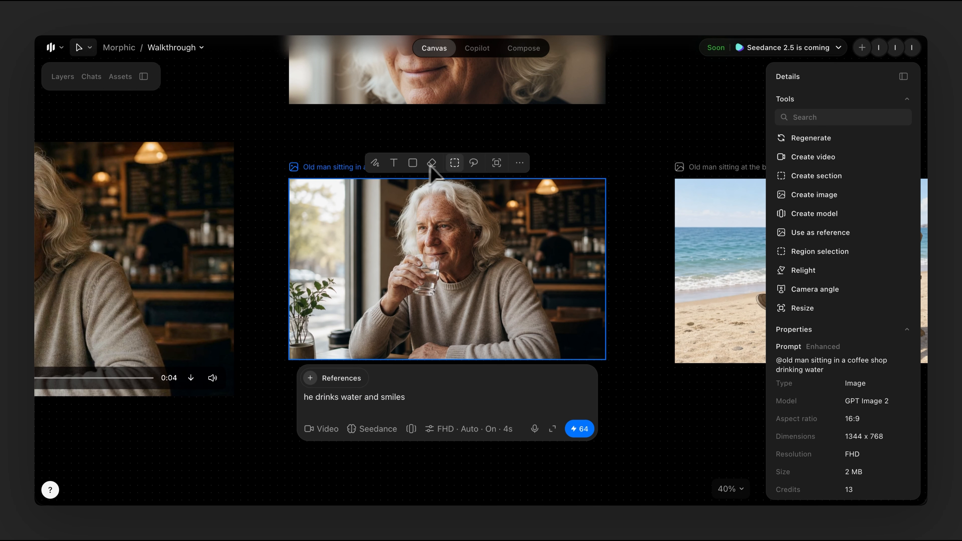
scroll(432, 290, "up", 2)
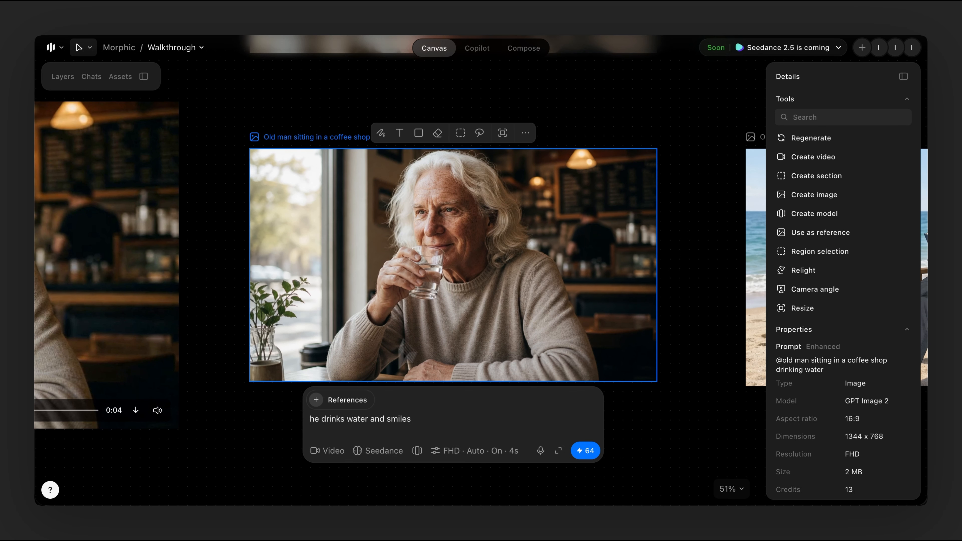
triple_click(365, 423)
key("BackSpace")
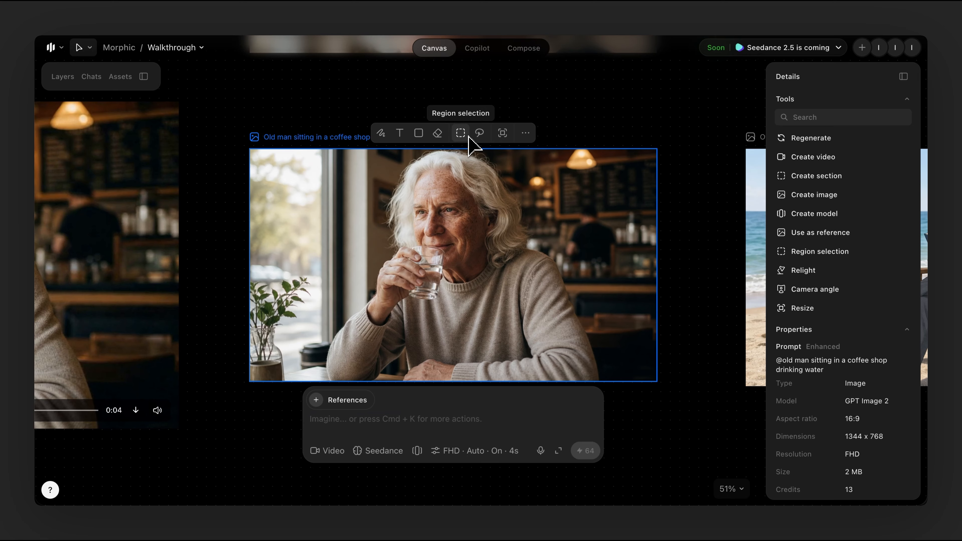
Mark a rectangular region on the coffee shop image's window and generate "a sticker of a smiley face" there
left_click(460, 133)
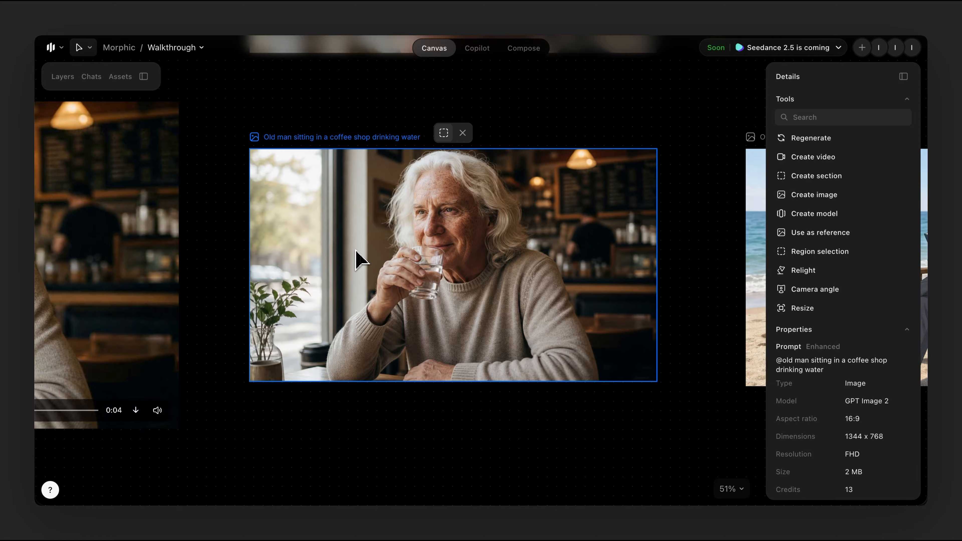
left_click_drag(264, 186, 318, 253)
type("a sticker of a smiley face")
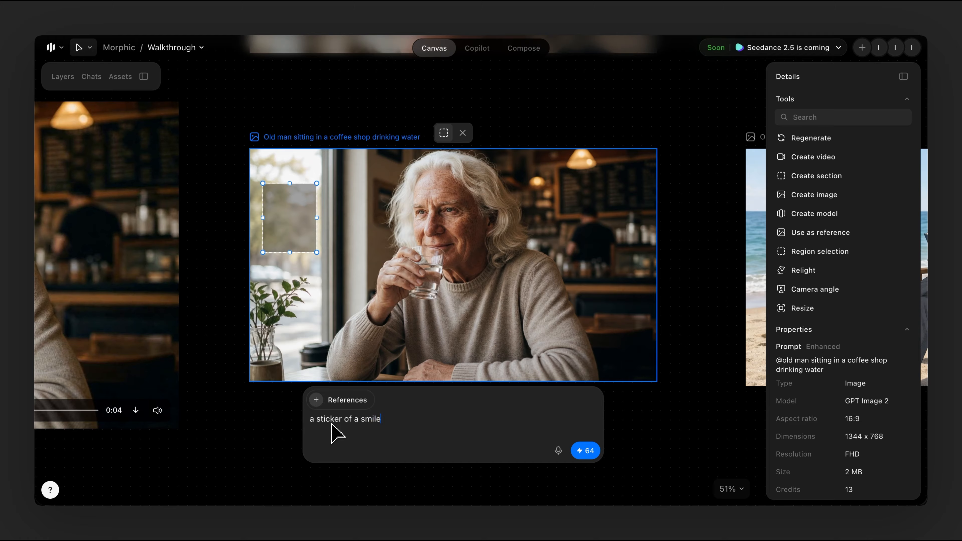
left_click(586, 451)
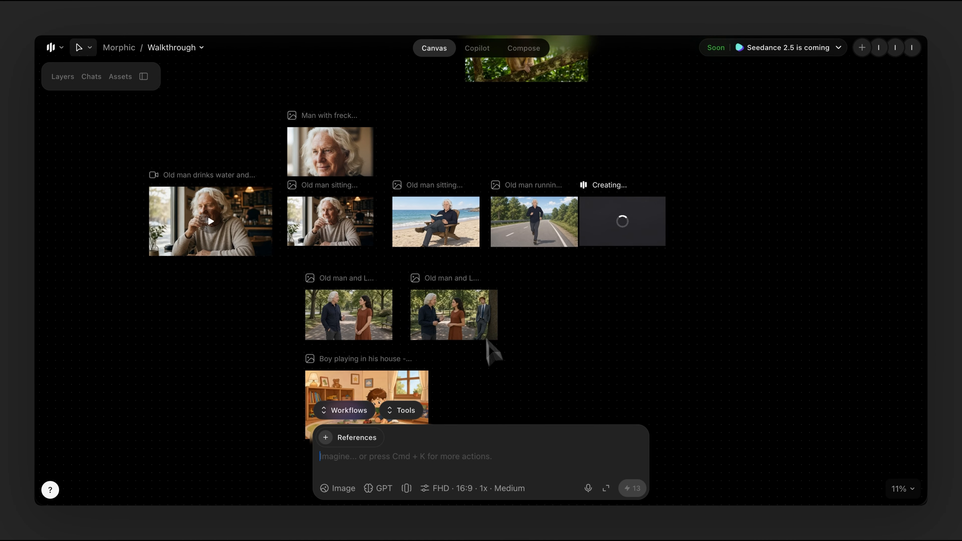
Delete the beach and running images, and move the image being generated next to the coffee shop image
left_click_drag(424, 152, 545, 249)
key("Delete")
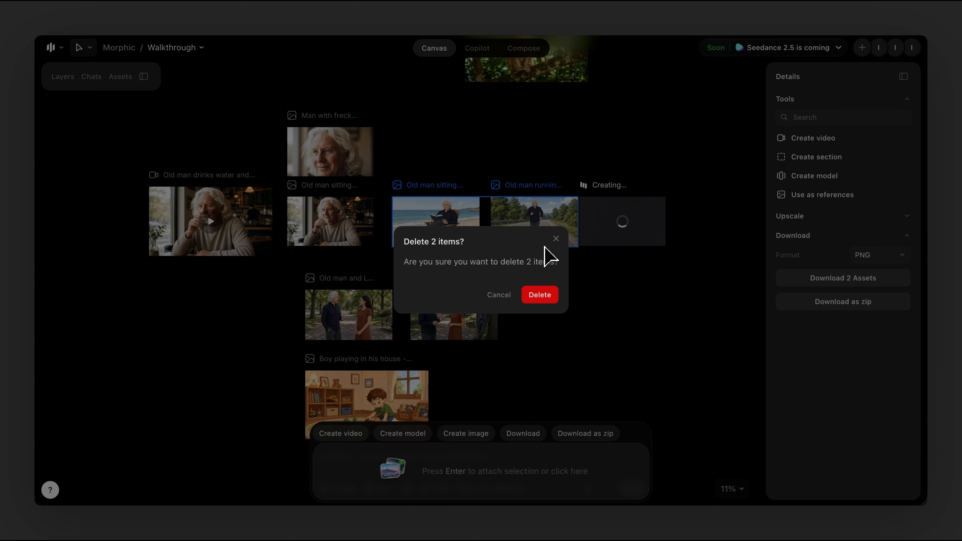
left_click(540, 295)
left_click_drag(628, 241, 430, 248)
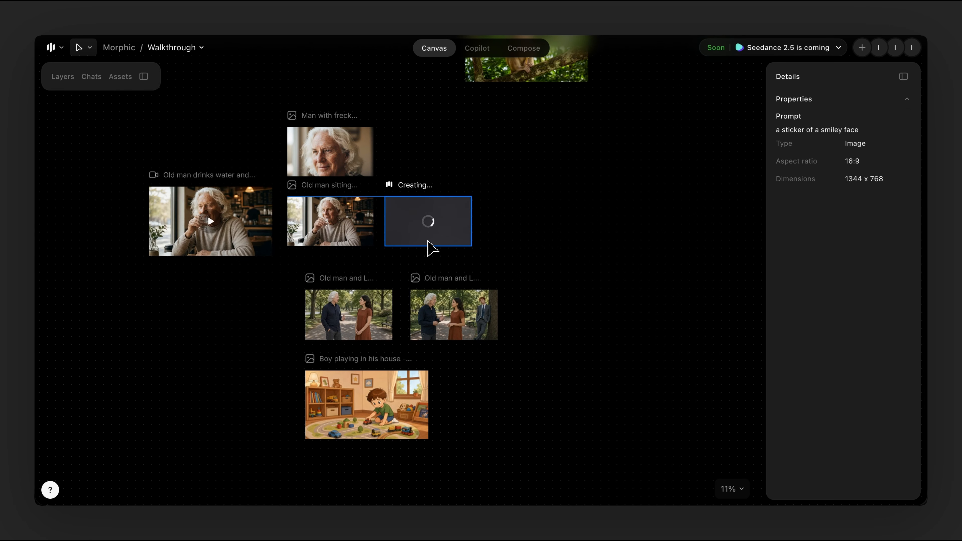
left_click(530, 220)
Resize the coffee shop image to a 9:16 aspect ratio, generate the result, and move its placeholder higher on the canvas
scroll(323, 217, "up", 1)
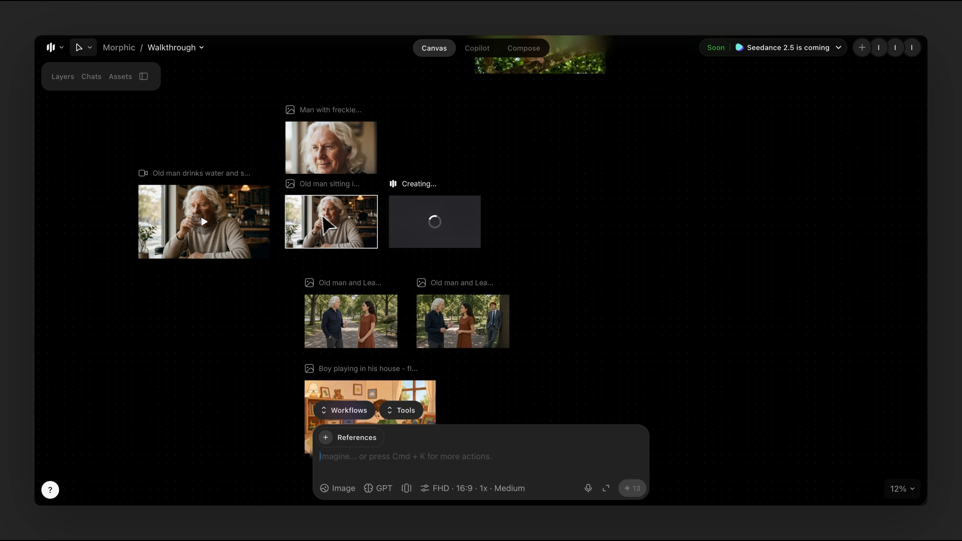
left_click(325, 223)
scroll(325, 224, "up", 5)
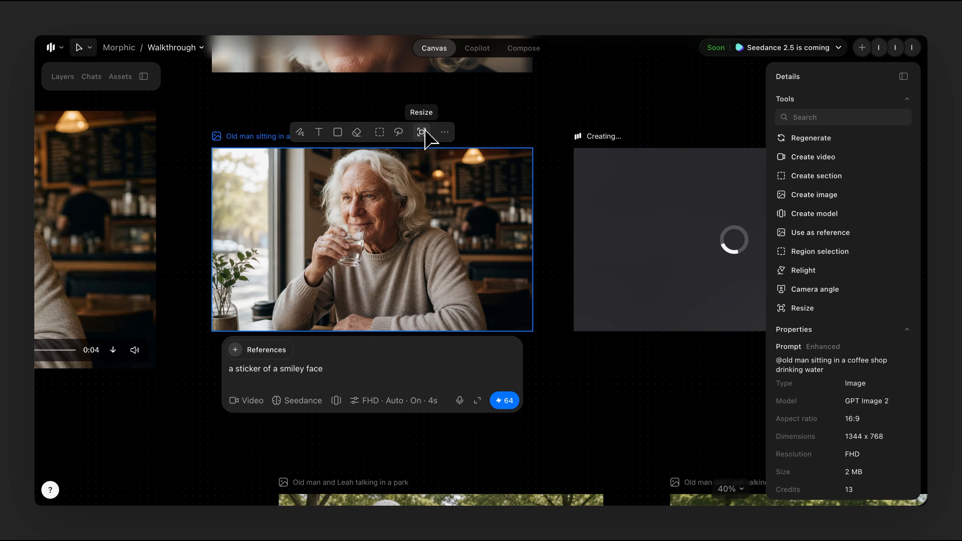
left_click(422, 132)
left_click(393, 132)
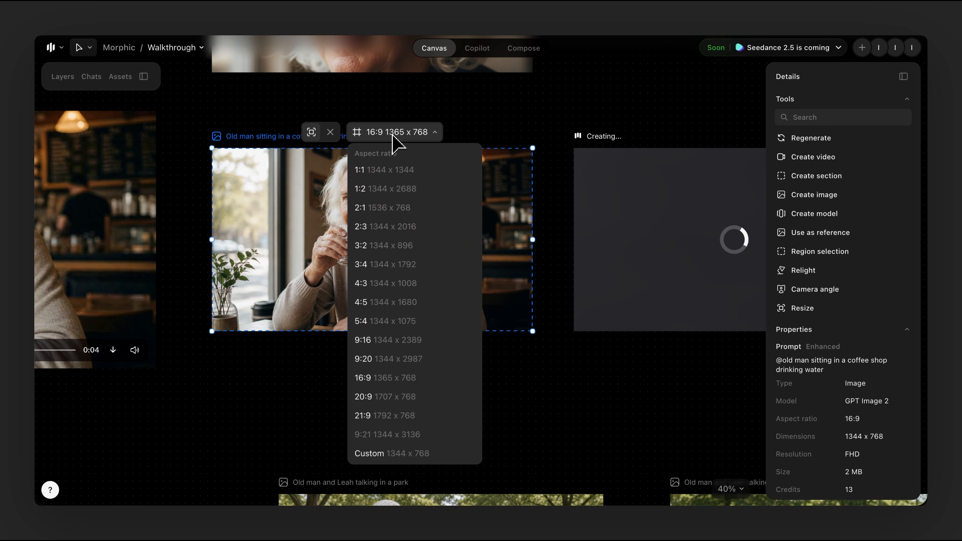
left_click(377, 341)
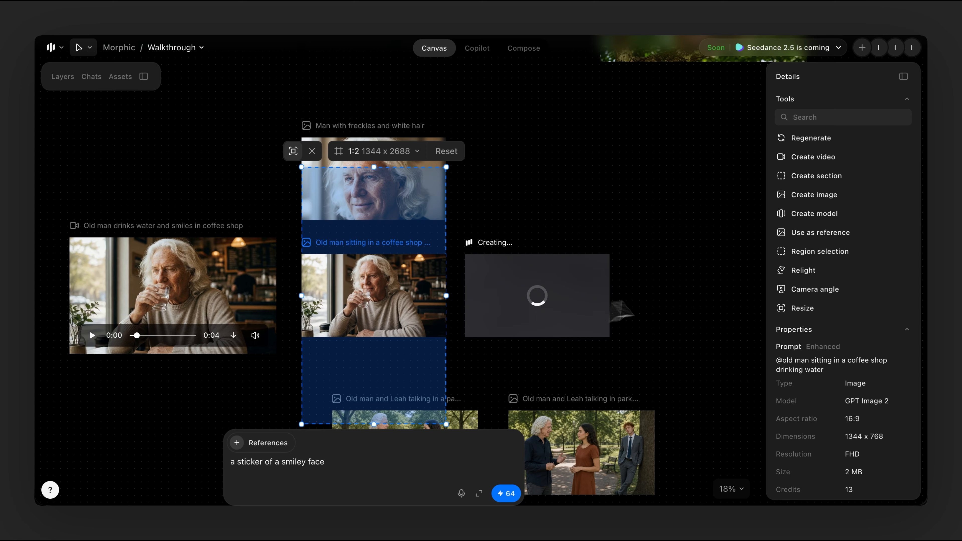
scroll(425, 335, "down", 2)
scroll(382, 208, "up", 1)
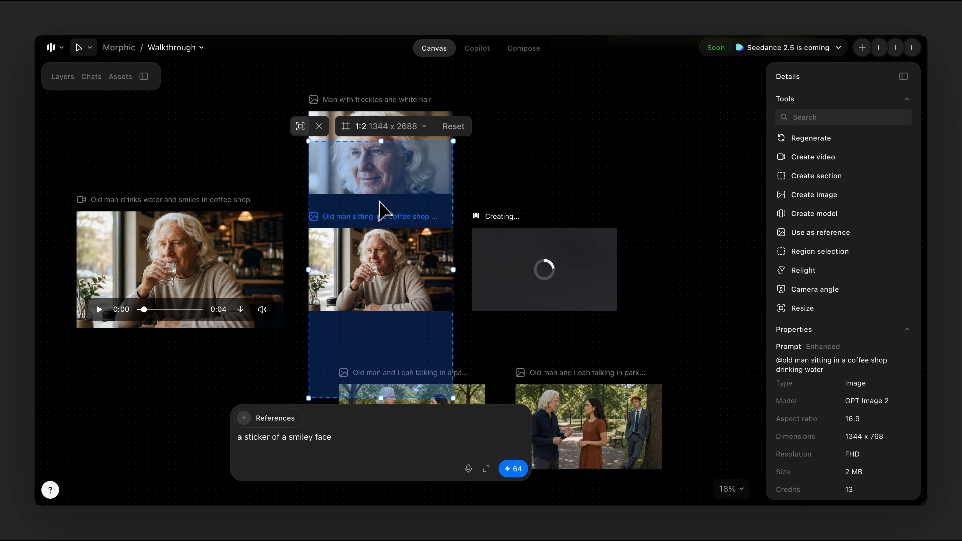
left_click(517, 471)
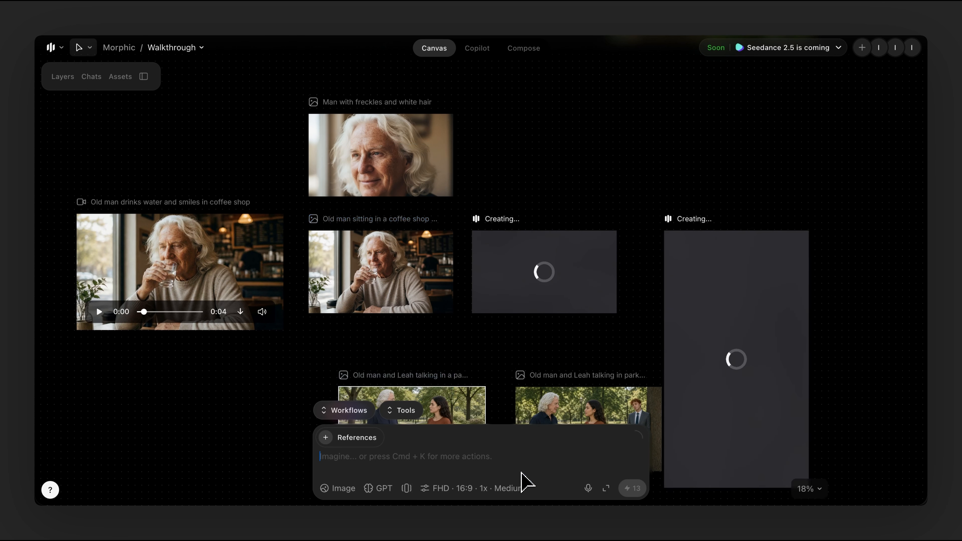
left_click(769, 355)
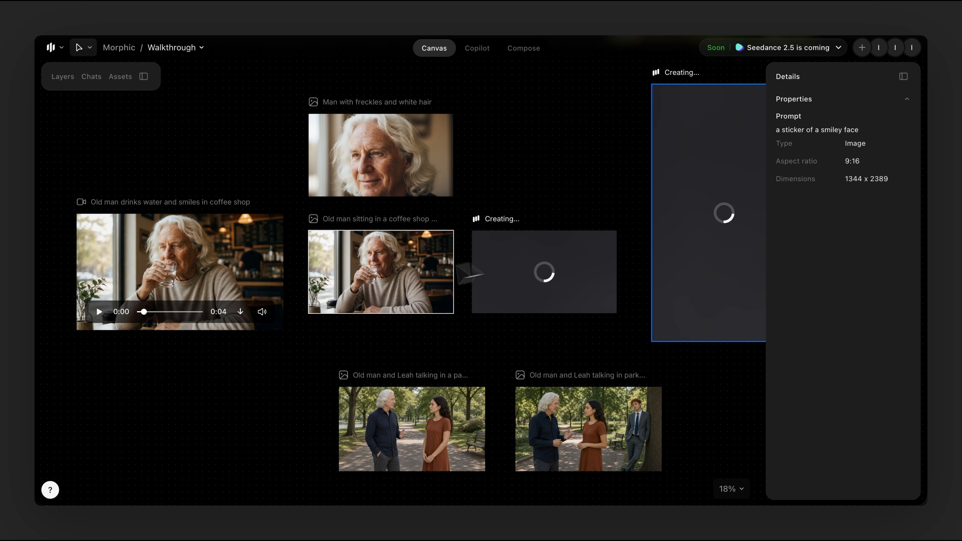
Select the coffee shop image and review the tools, properties and download options in its details
left_click(398, 283)
scroll(583, 274, "right", 2)
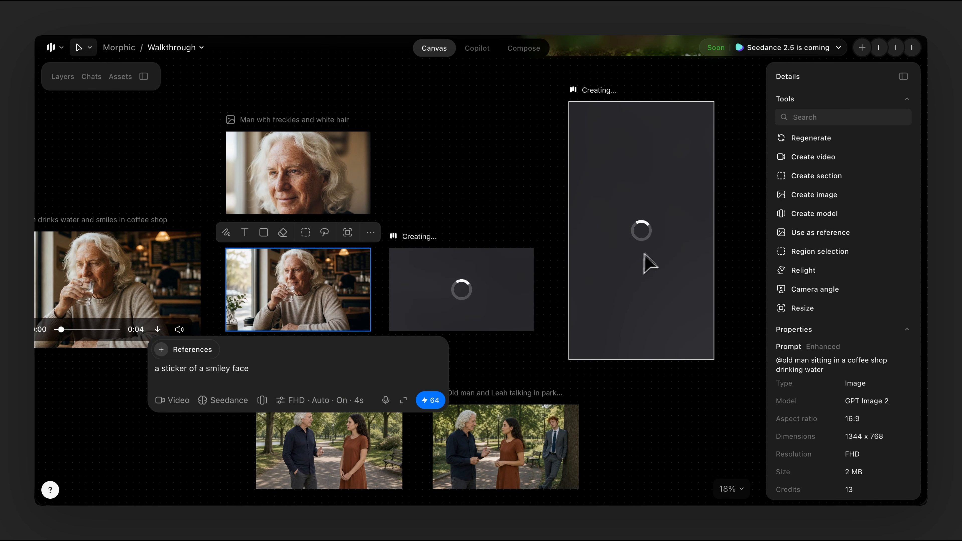
scroll(460, 270, "left", 3)
scroll(425, 265, "up", 2)
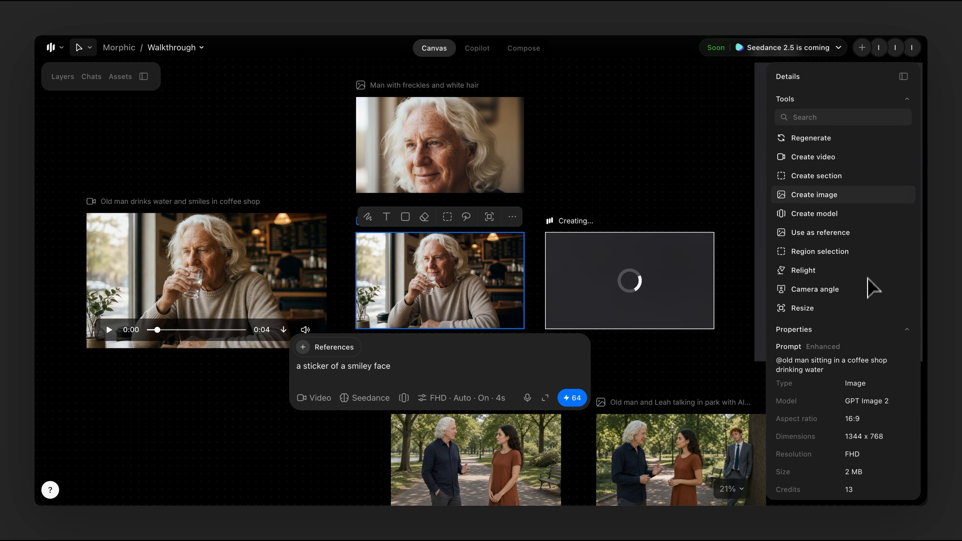
scroll(857, 345, "down", 3)
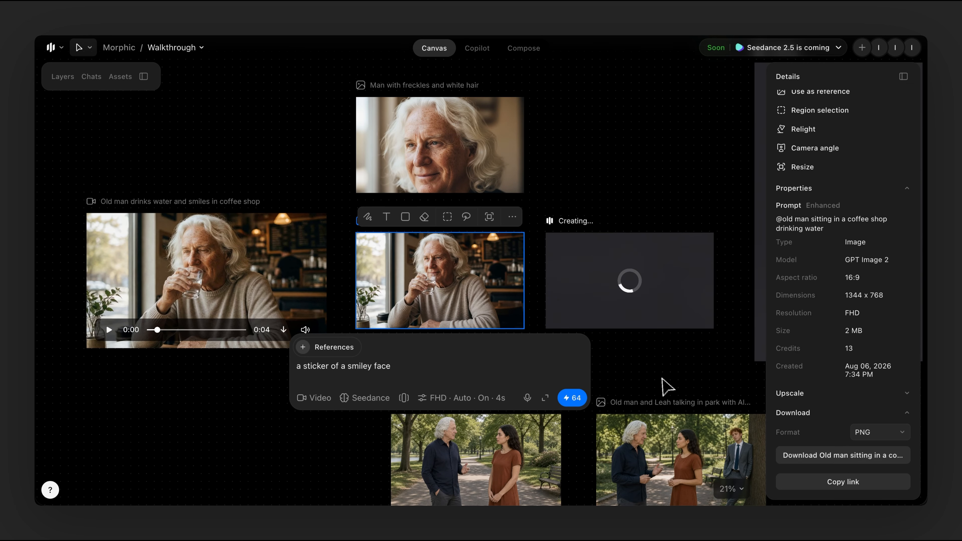
Select the coffee shop video and the images around it together, review their bulk download options, and clear the selection
left_click(554, 339)
scroll(420, 286, "down", 5)
left_click_drag(270, 209, 545, 408)
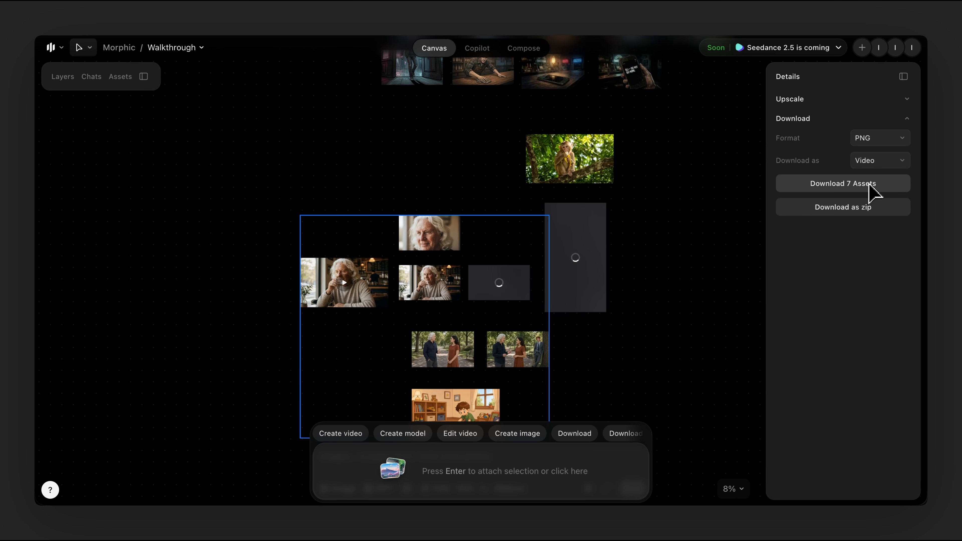
left_click(655, 365)
Select the coffee shop image and expand its Upscale settings to view the model and density options
left_click(421, 295)
scroll(868, 274, "down", 4)
left_click(857, 393)
scroll(854, 405, "down", 2)
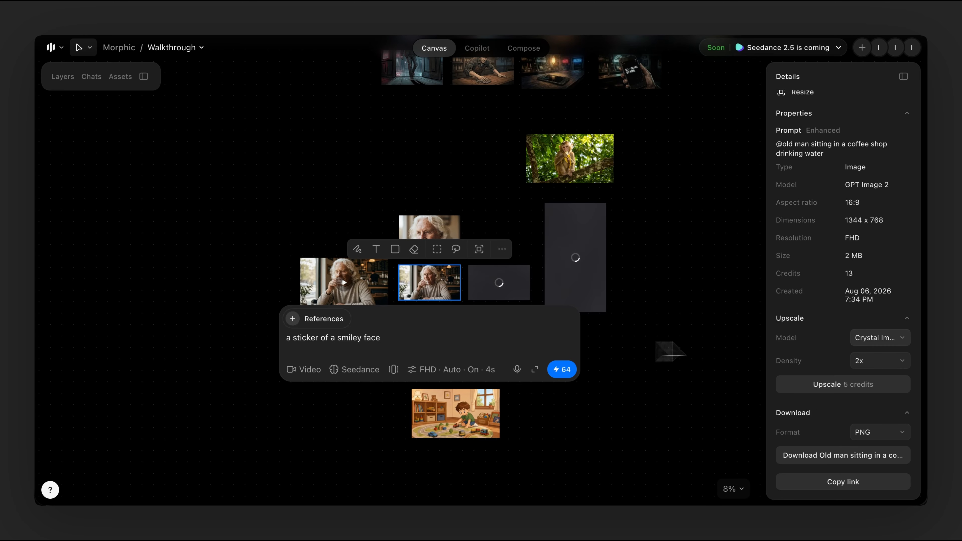
Generate a Seedance video from the coffee shop image, replacing its old prompt with "this man is wearing a red shirt"
left_click(625, 347)
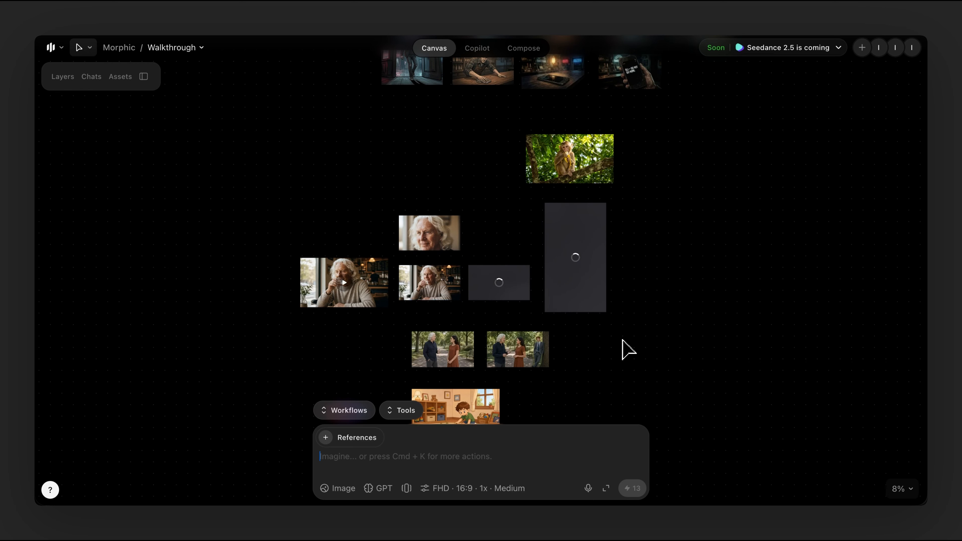
scroll(432, 282, "up", 5)
scroll(433, 281, "up", 2)
left_click(460, 286)
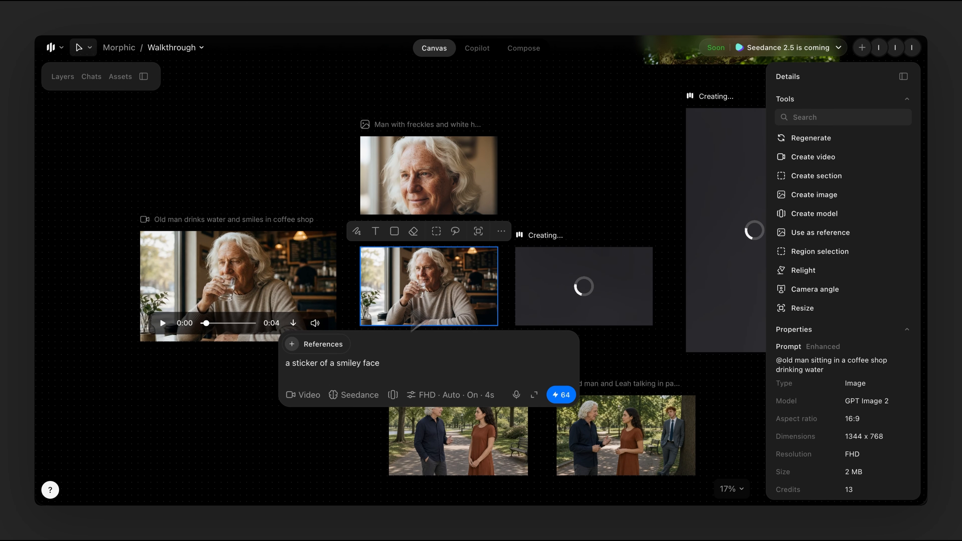
triple_click(320, 370)
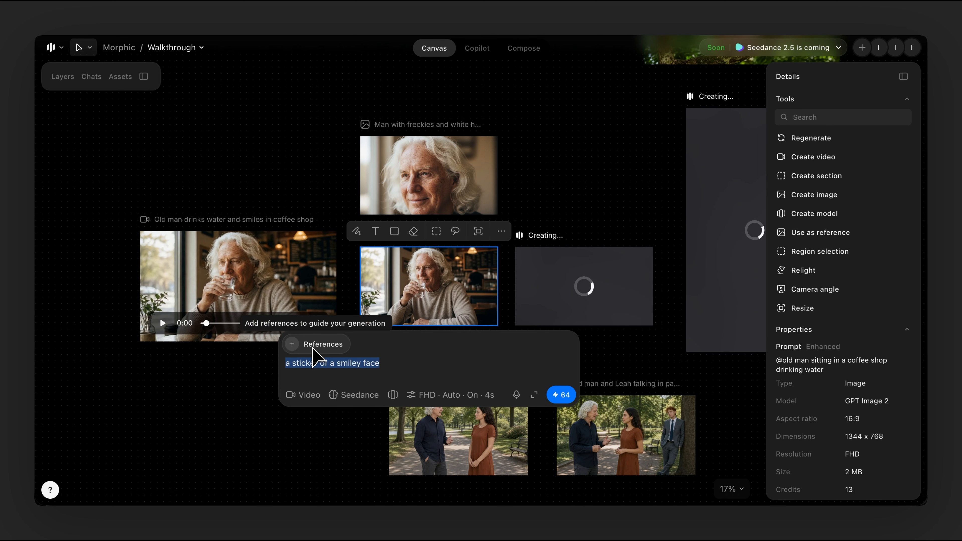
key("BackSpace")
key("shift+2")
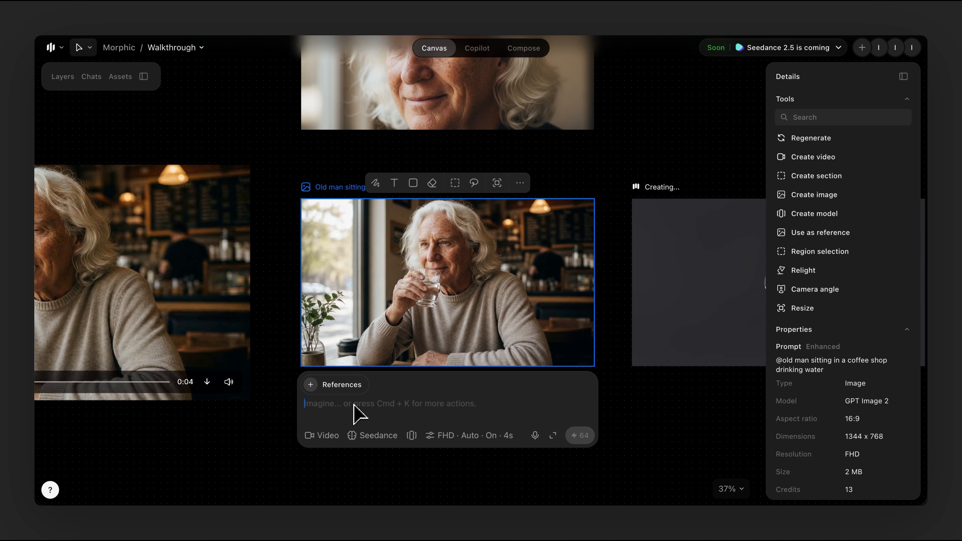
type("this man is wearing a red shit")
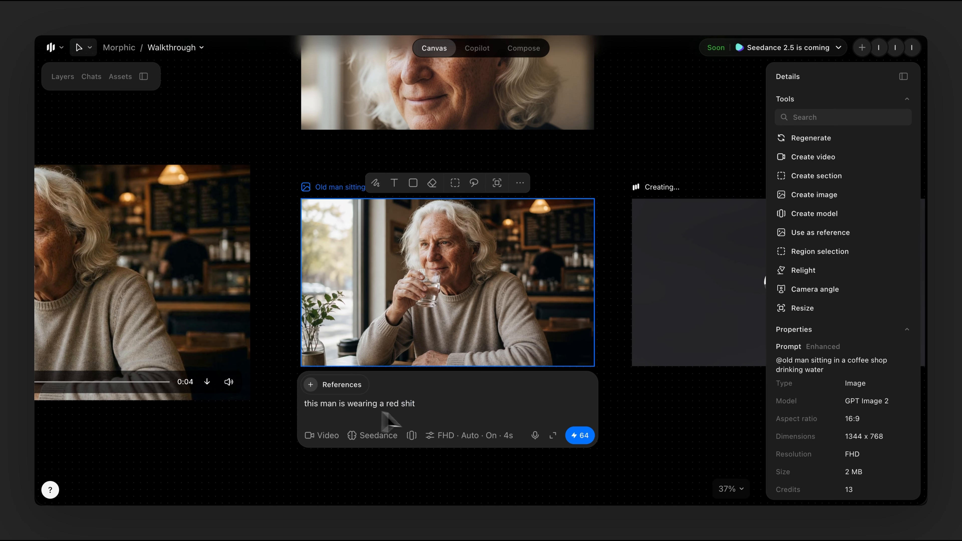
key("BackSpace")
type("rt")
left_click(579, 437)
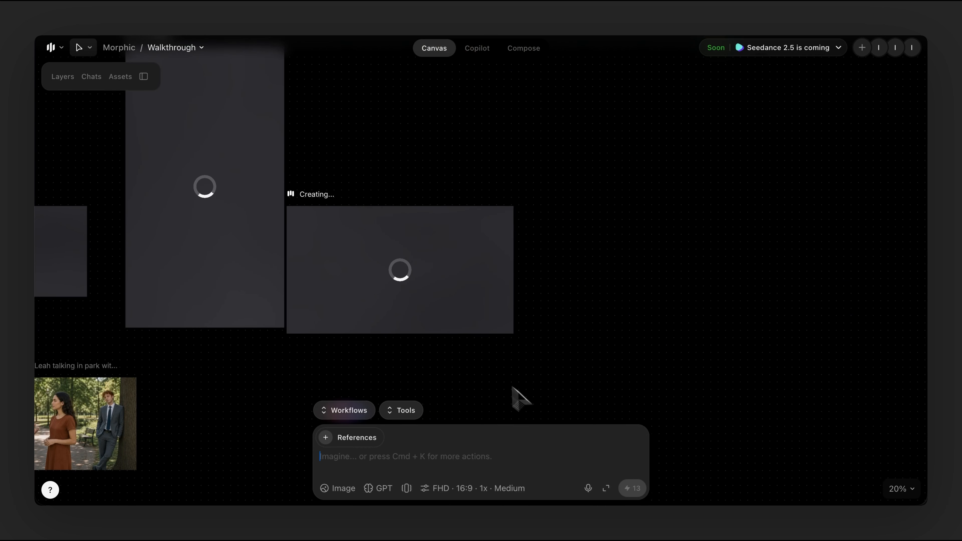
Delete the 9:16 placeholder and move the new video placeholder beside the smiley-sticker image, then clear the selection
left_click(427, 291)
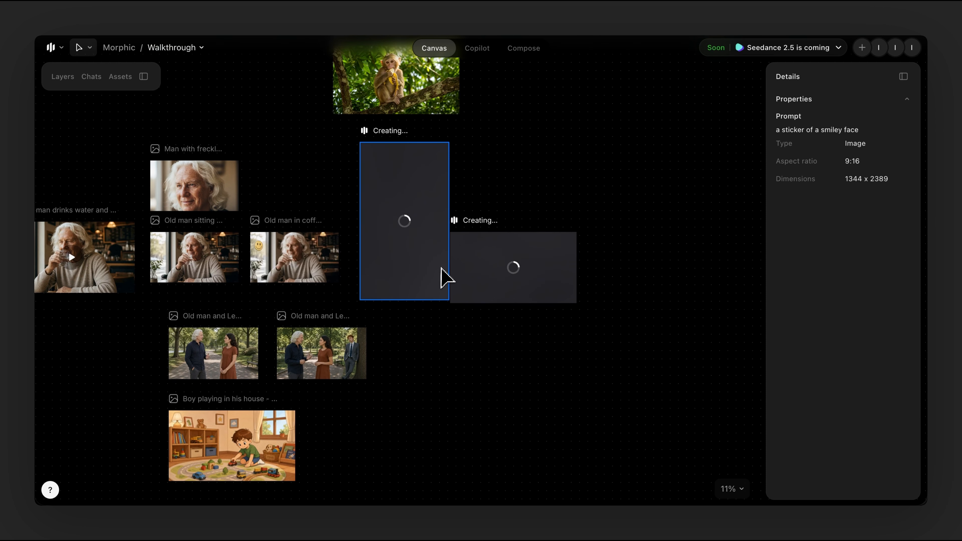
key("Delete")
left_click_drag(523, 270, 420, 260)
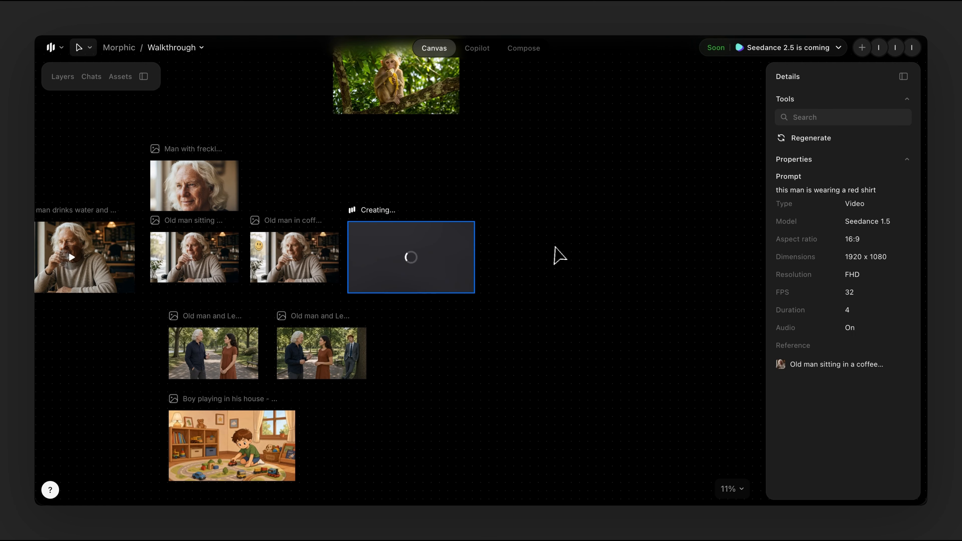
left_click(553, 246)
Select the smiley-sticker image and the red-shirt image in turn to compare the edits and their properties
scroll(553, 247, "left", 3)
scroll(553, 247, "down", 1)
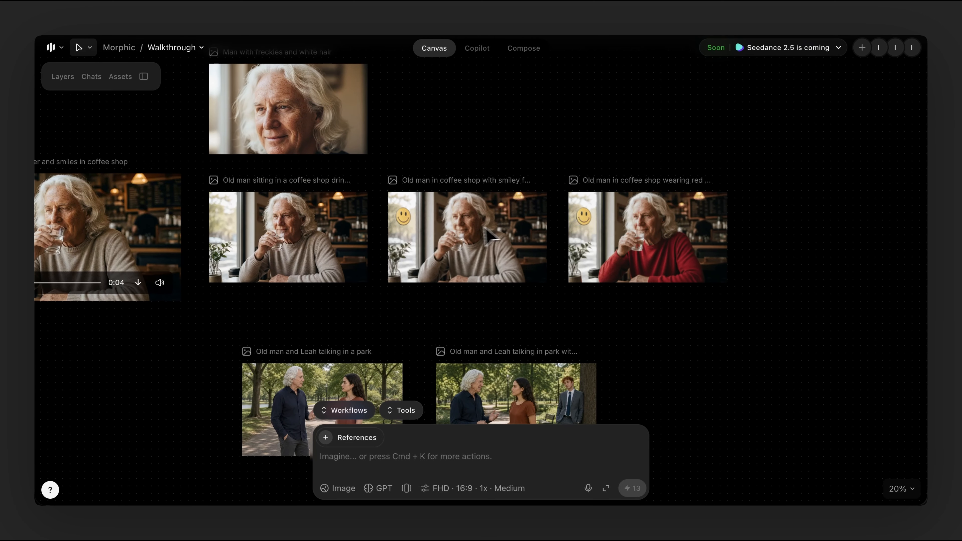
scroll(438, 227, "up", 2)
scroll(438, 226, "up", 5)
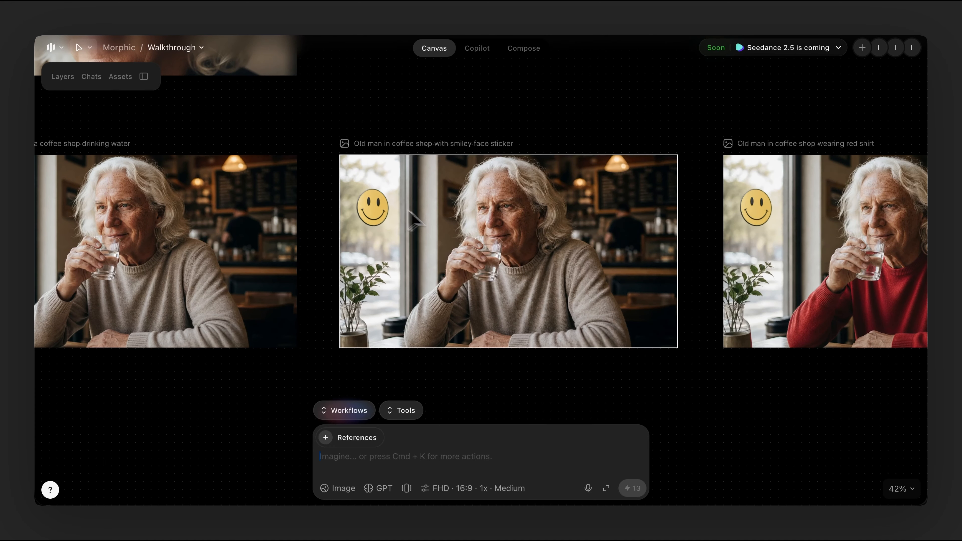
left_click(374, 215)
scroll(378, 224, "right", 10)
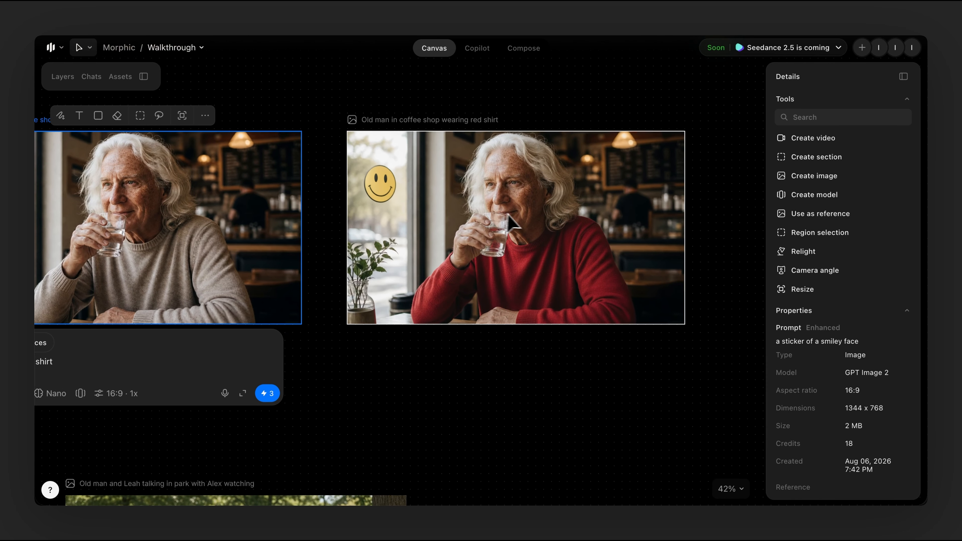
left_click(512, 223)
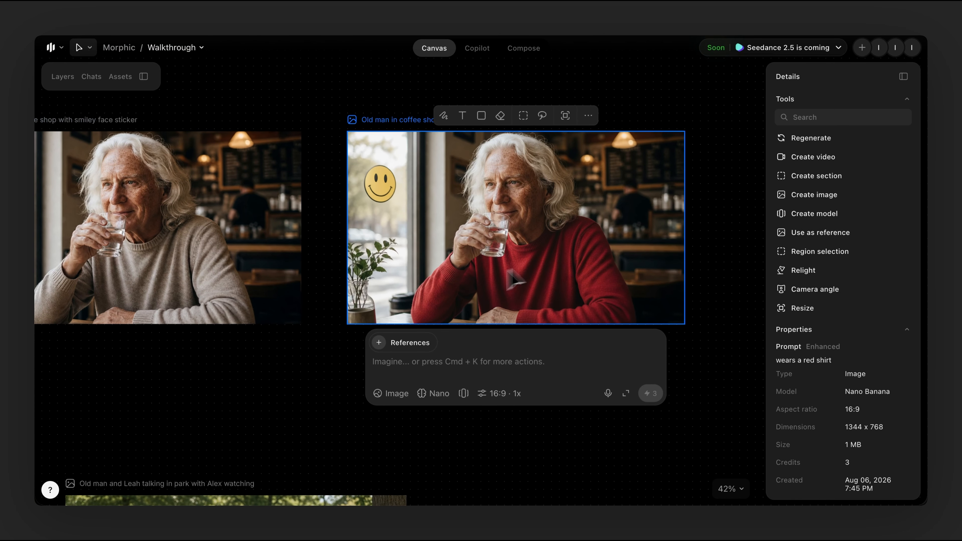
scroll(375, 282, "down", 5)
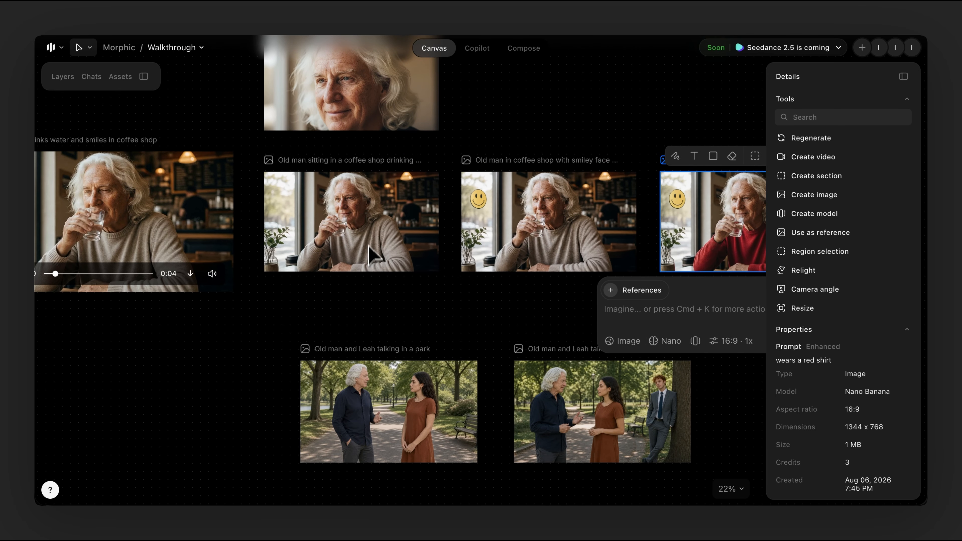
Select the coffee shop video of the old man drinking water and enter the prompt "make the lighting dimmer"
left_click(369, 242)
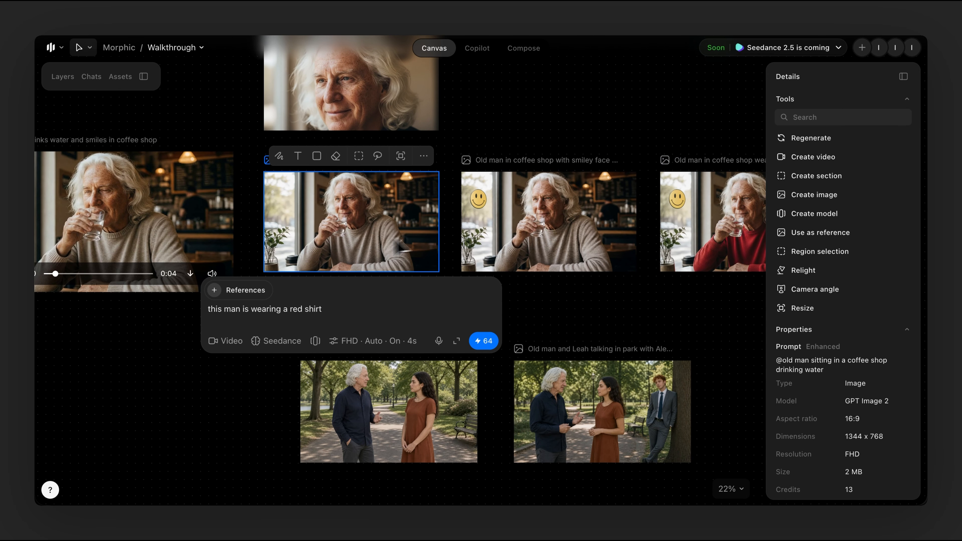
left_click(139, 362)
scroll(227, 303, "left", 5)
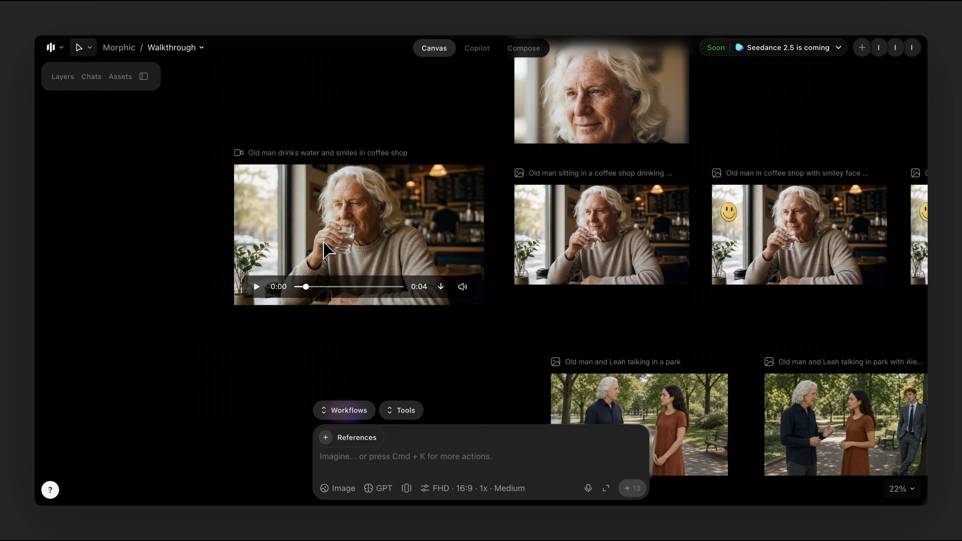
left_click(326, 250)
left_click(332, 310)
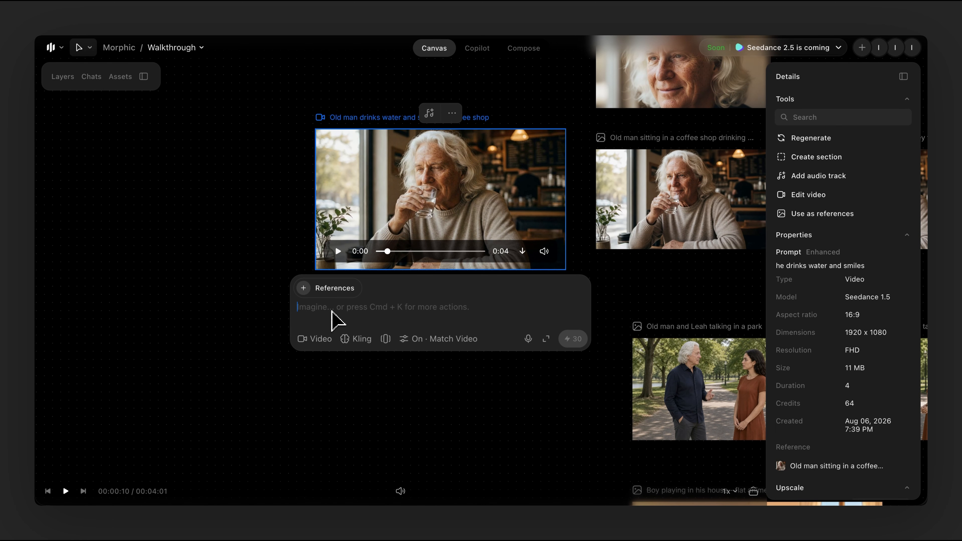
type("make the lighting dimmer")
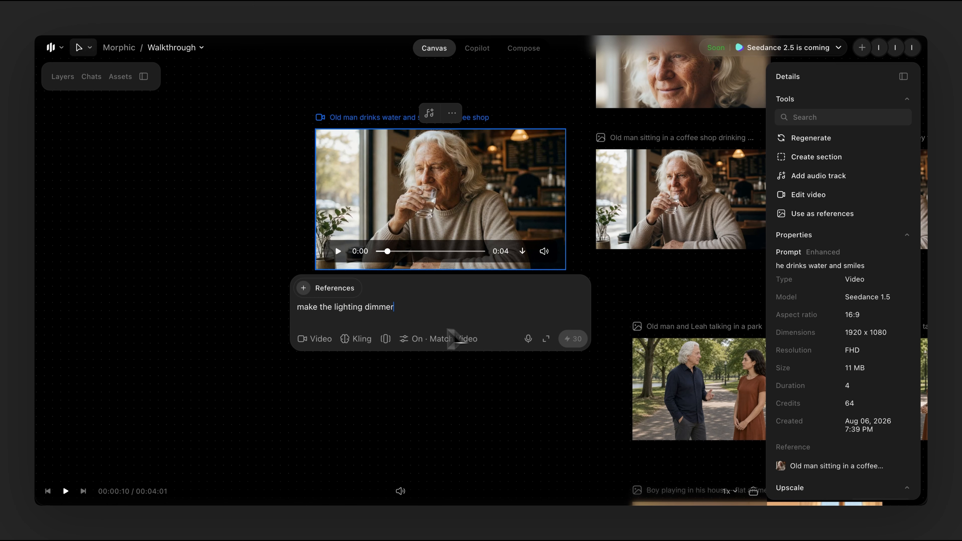
Switch the selected video's generation model to Seedance 2.0
left_click(359, 339)
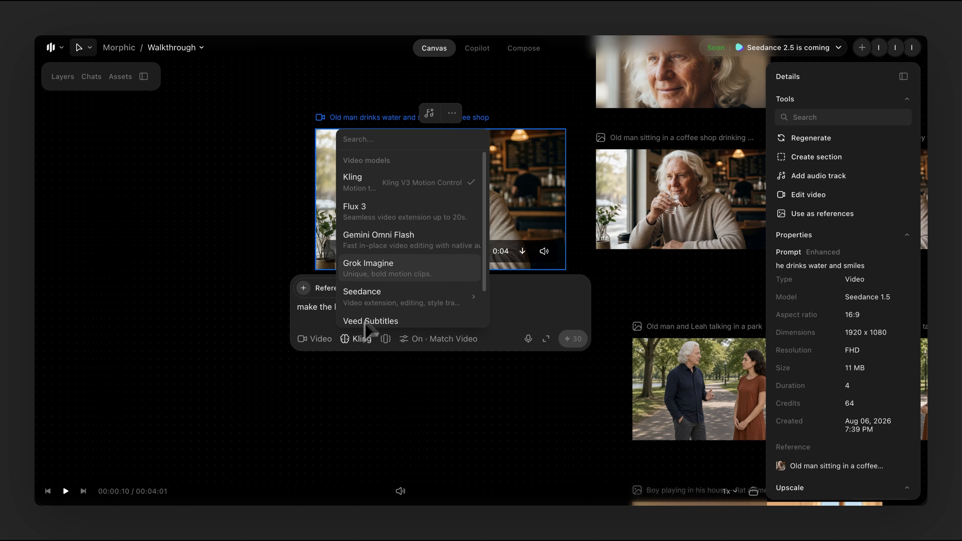
scroll(393, 244, "down", 1)
mouse_move(430, 247)
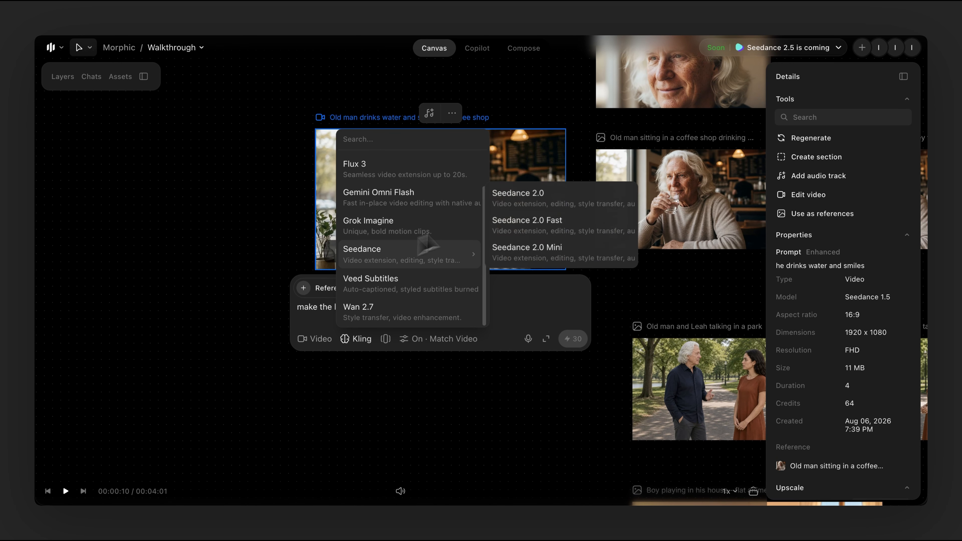
left_click(528, 200)
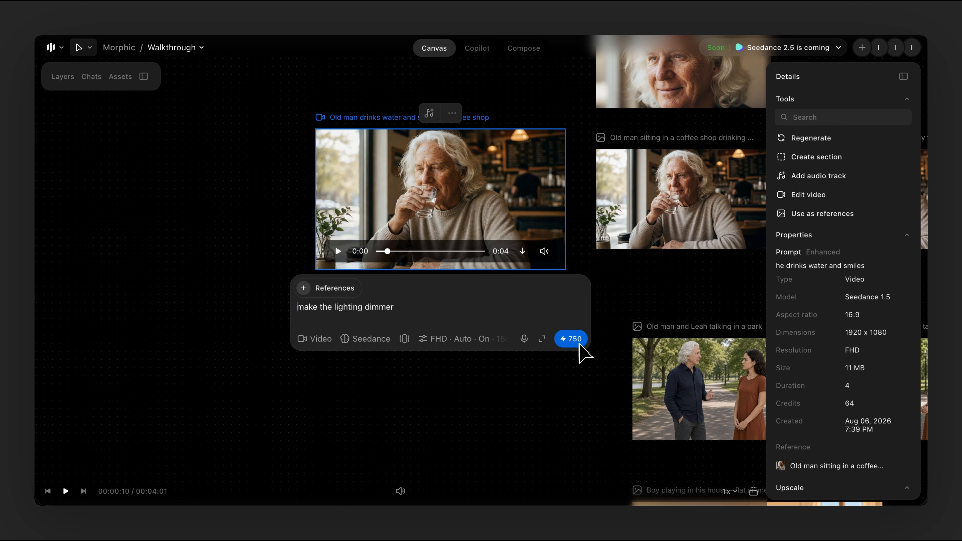
Clear the lighting prompt from the selected video's prompt box
triple_click(333, 307)
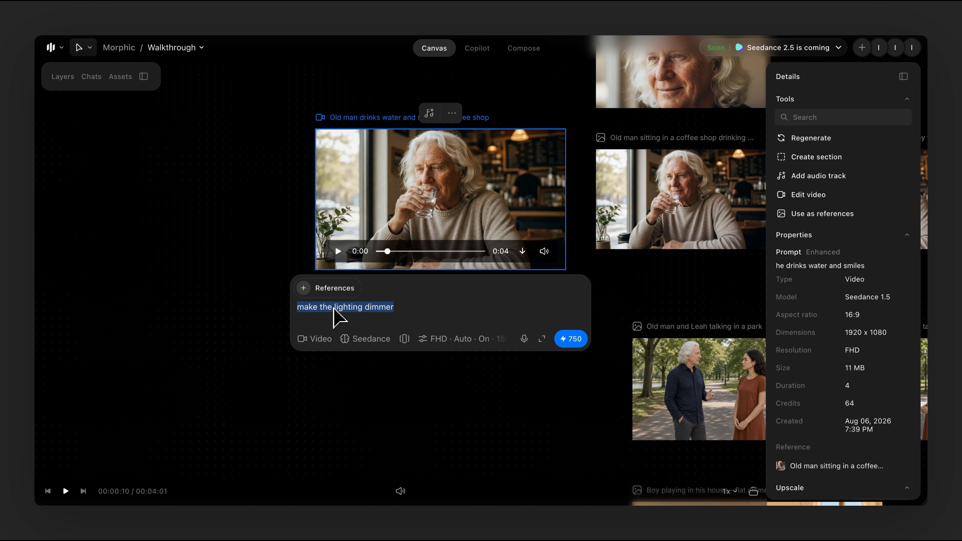
key("BackSpace")
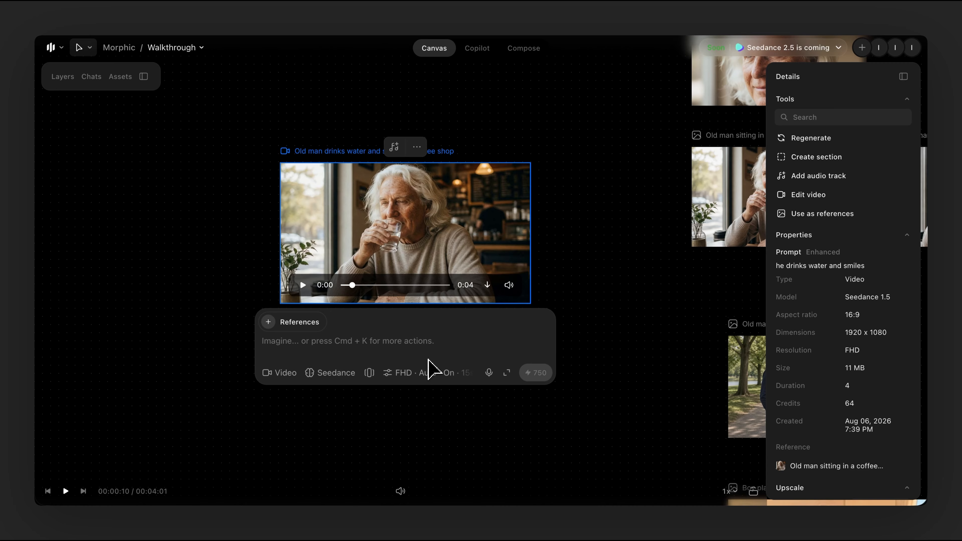
left_click(354, 374)
left_click(507, 333)
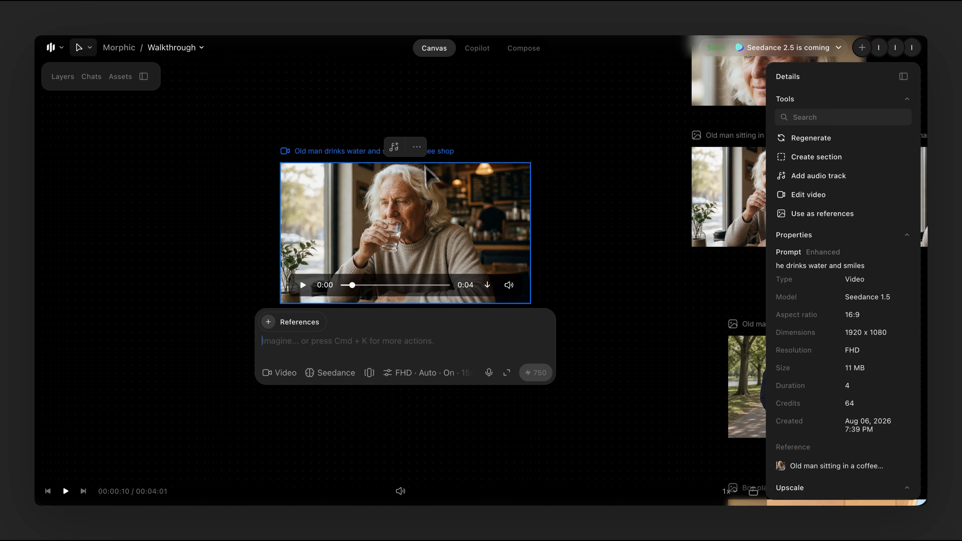
Extract the coffee shop video's last frame to the canvas and place it directly beside the video
left_click(417, 147)
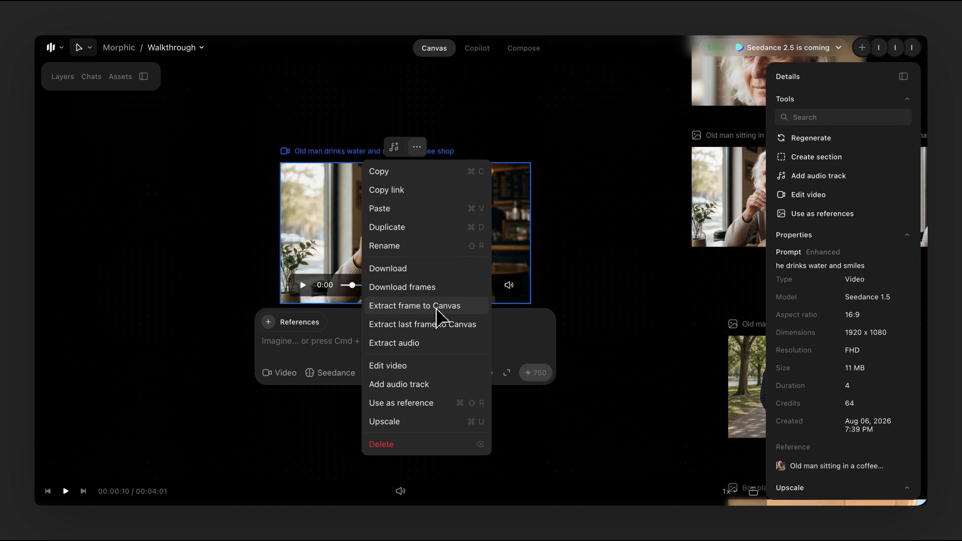
left_click(440, 327)
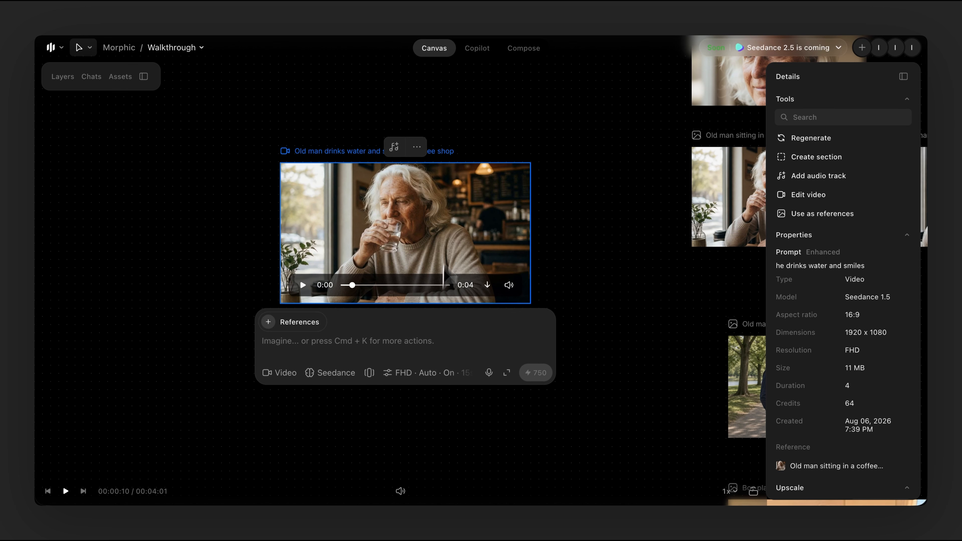
scroll(447, 215, "down", 5)
left_click_drag(448, 216, 354, 217)
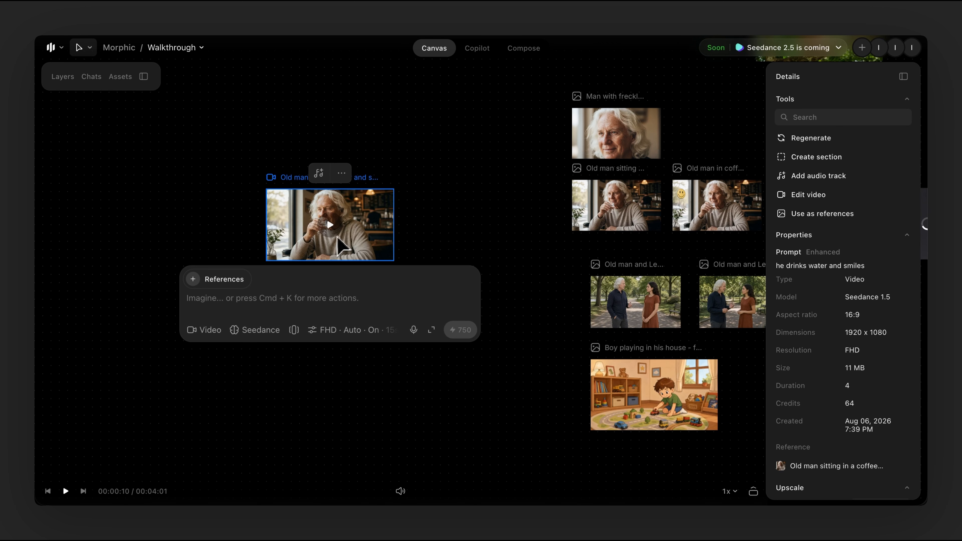
left_click(420, 240)
left_click_drag(885, 220, 431, 223)
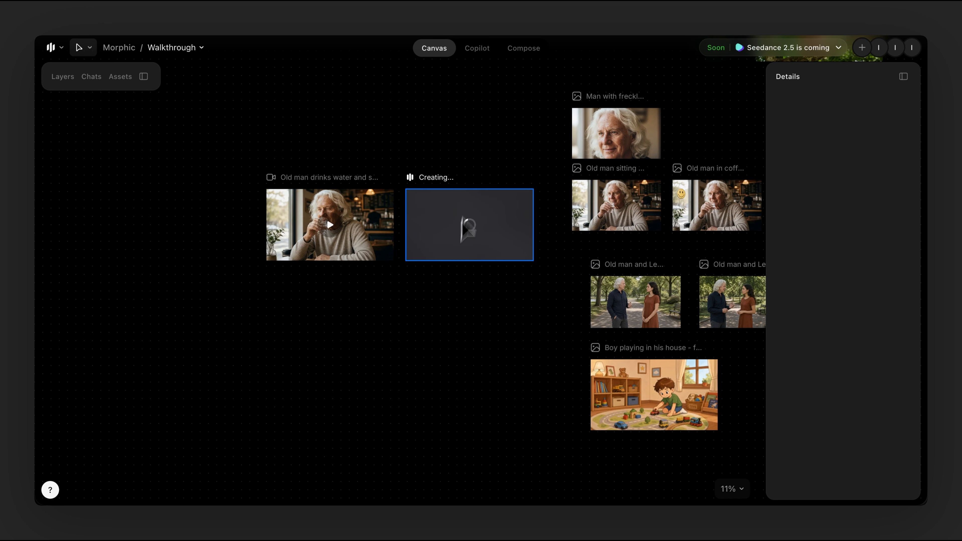
left_click(498, 320)
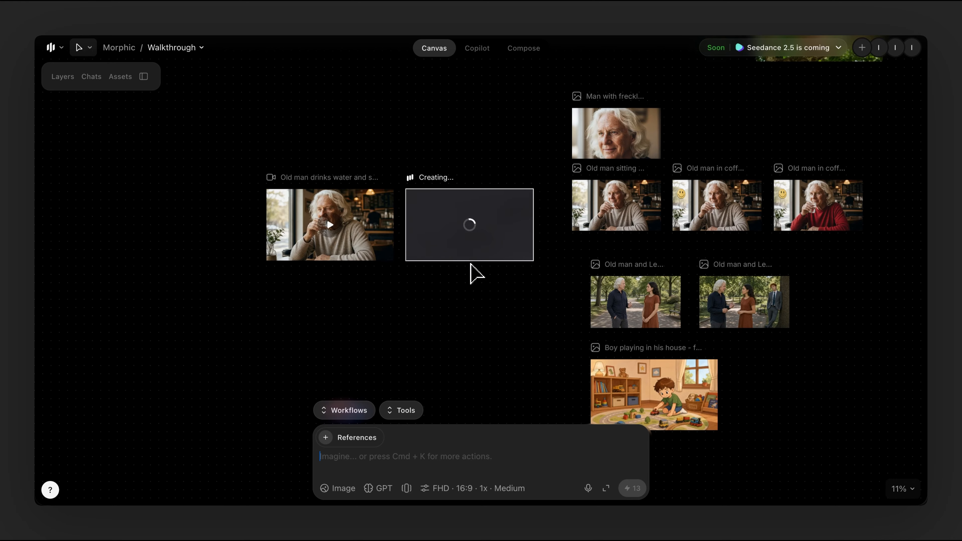
Look through the generation tools offered in the Tools catalogue, and close it
scroll(460, 252, "up", 5)
scroll(458, 252, "down", 5)
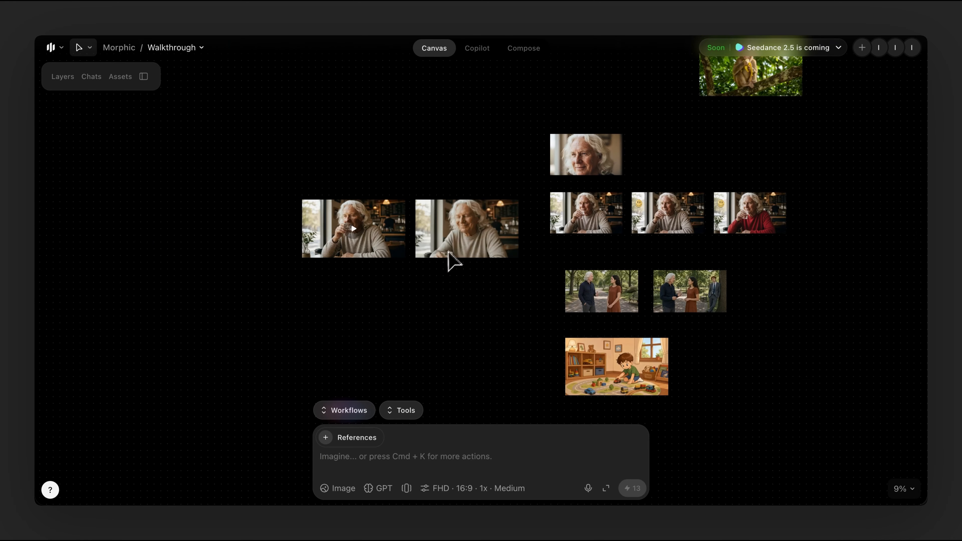
scroll(500, 318, "down", 5)
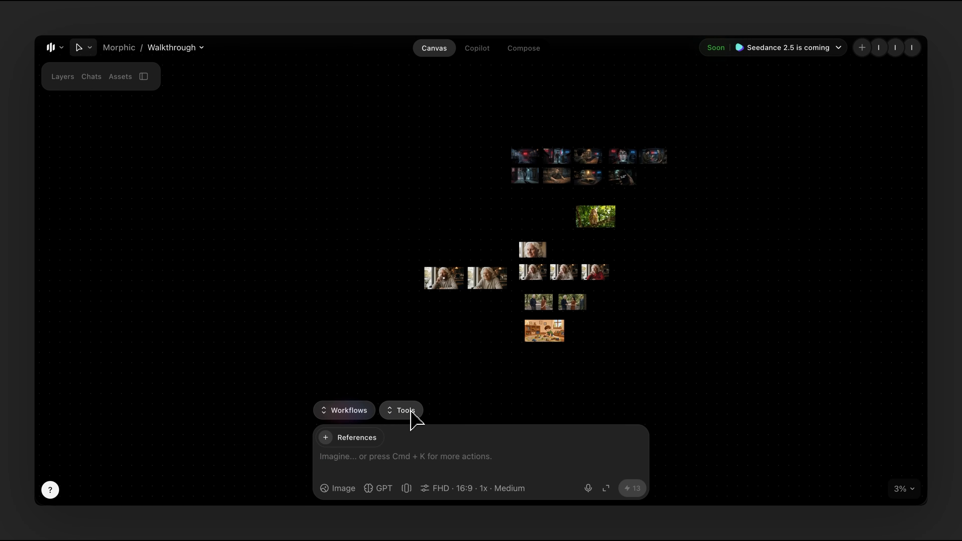
left_click(415, 418)
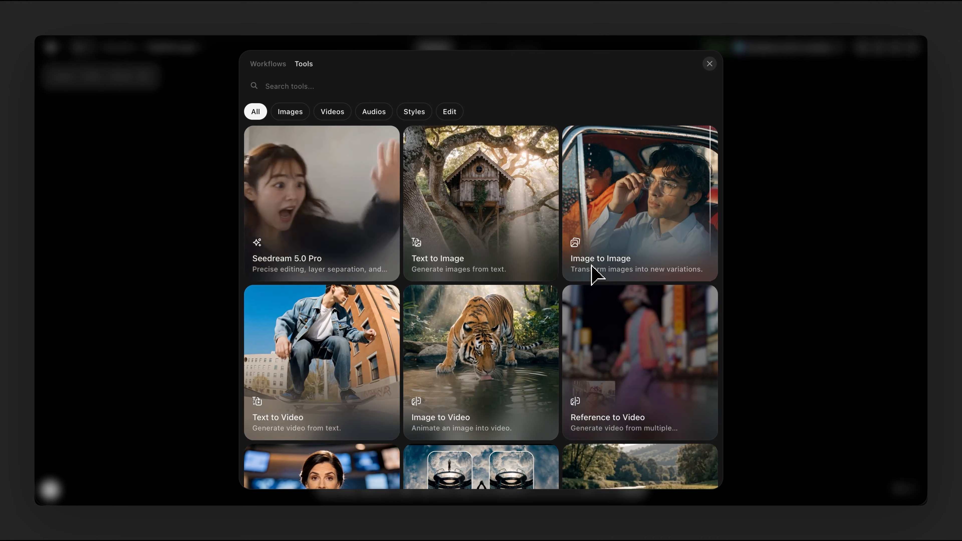
scroll(593, 273, "down", 3)
scroll(549, 352, "down", 5)
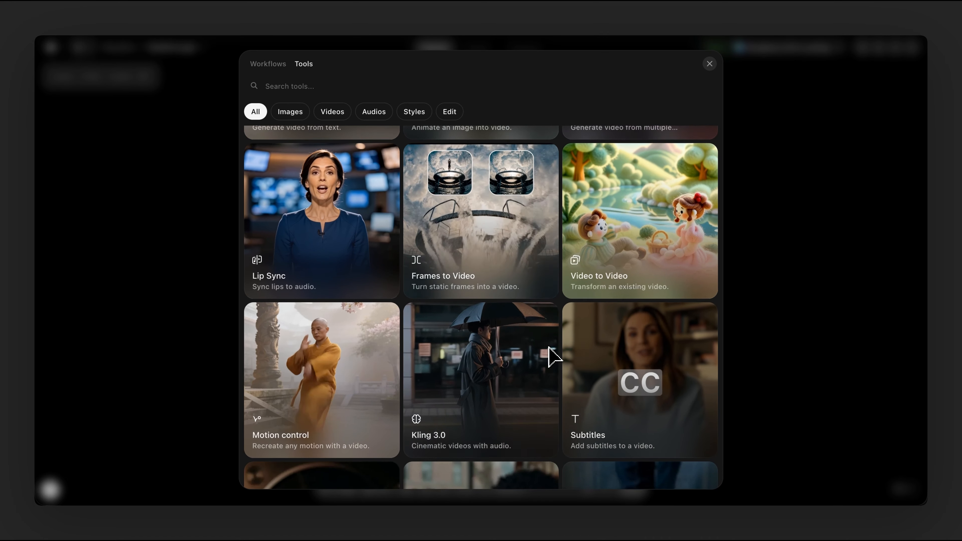
scroll(364, 344, "up", 8)
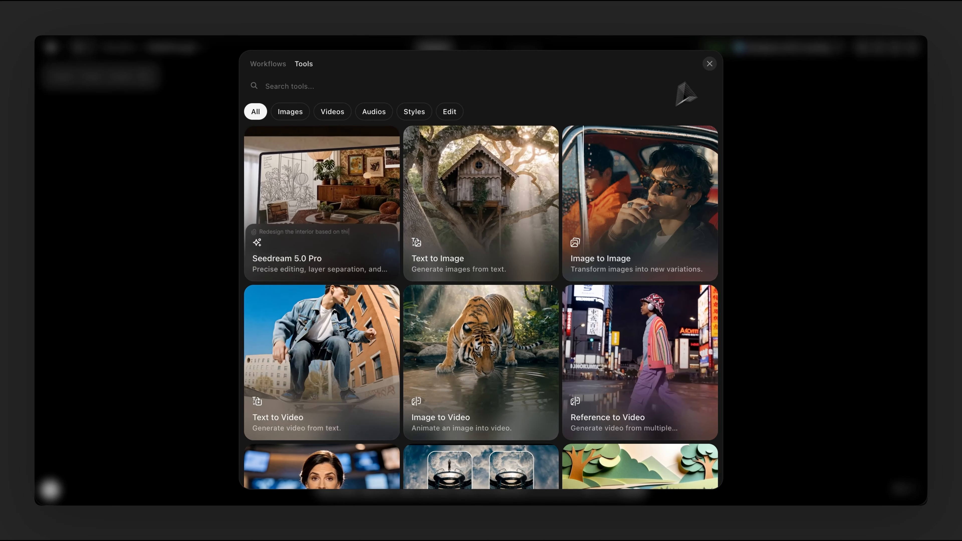
left_click(709, 64)
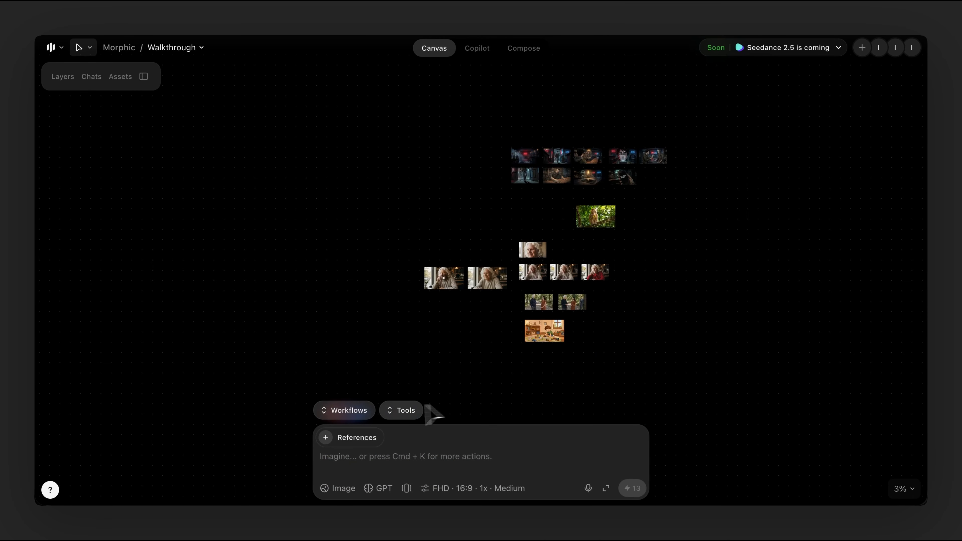
Load the Motion control tool from the Tools catalogue and dismiss its hint about attaching references
left_click(402, 410)
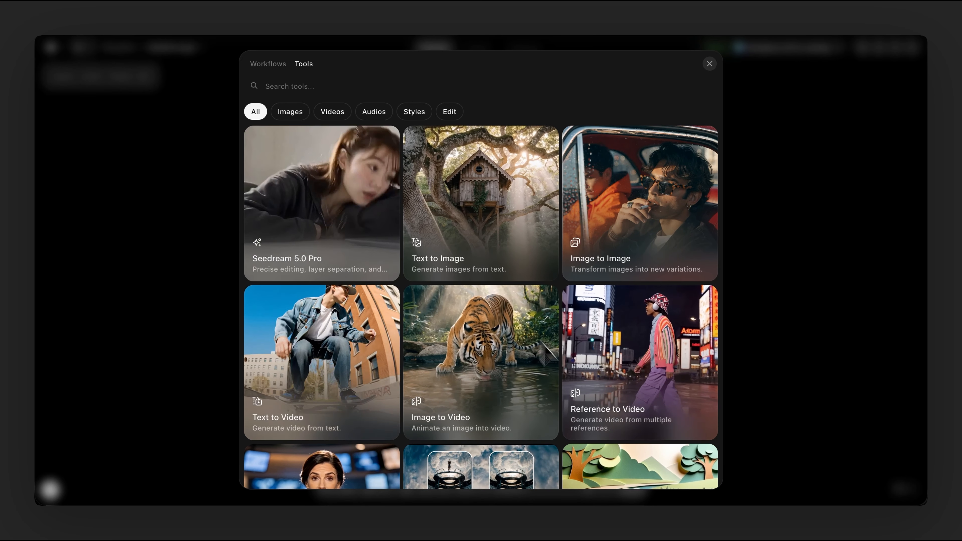
scroll(498, 382, "down", 7)
scroll(498, 382, "down", 3)
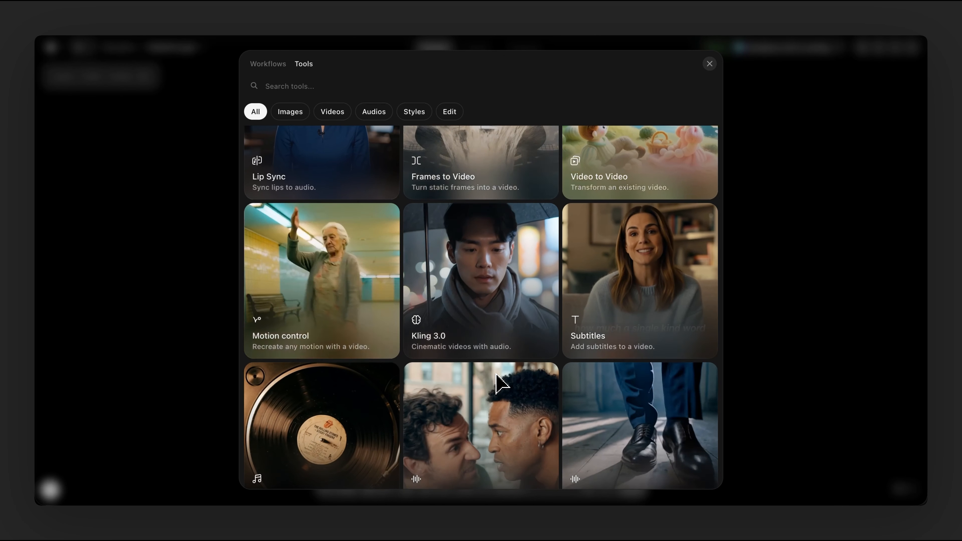
left_click(342, 307)
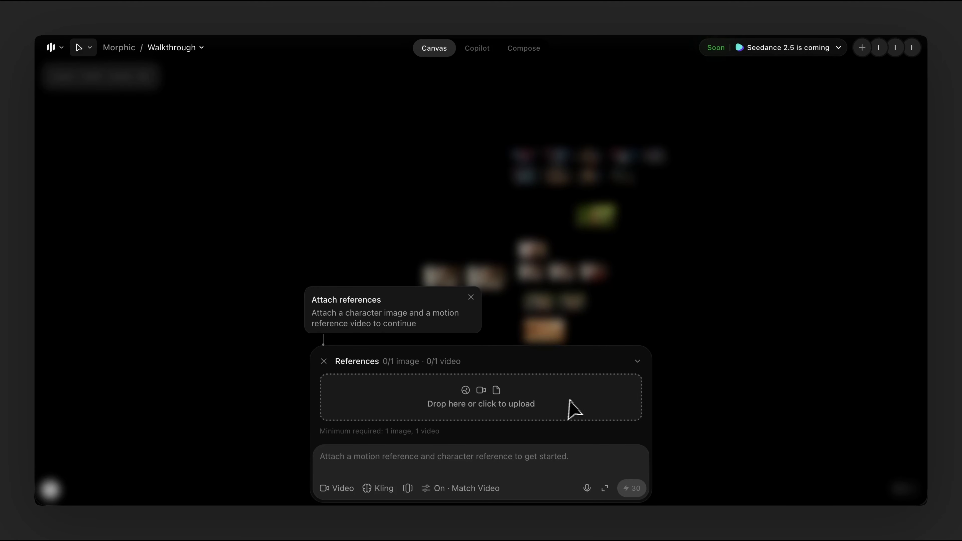
left_click(668, 370)
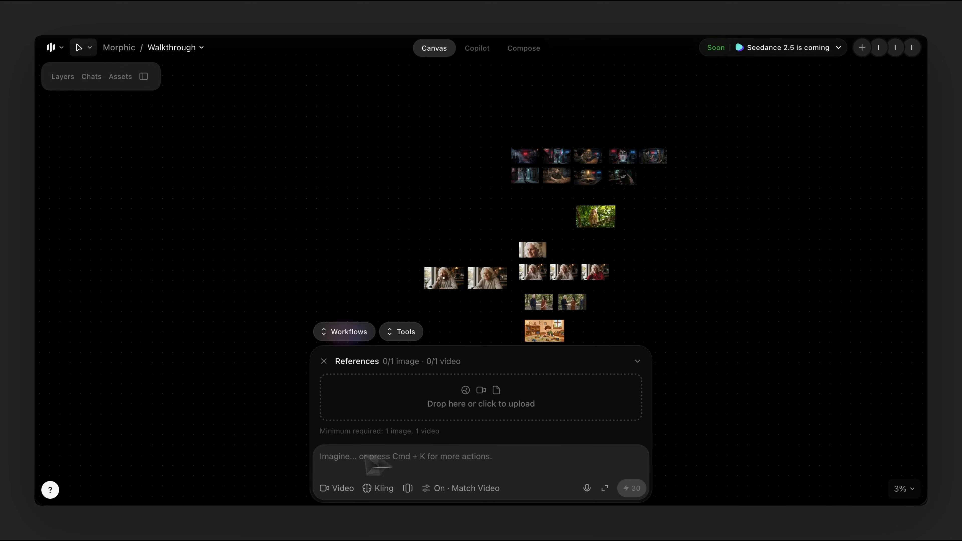
Switch the video generation mode to Reference to Video
left_click(344, 491)
mouse_move(414, 447)
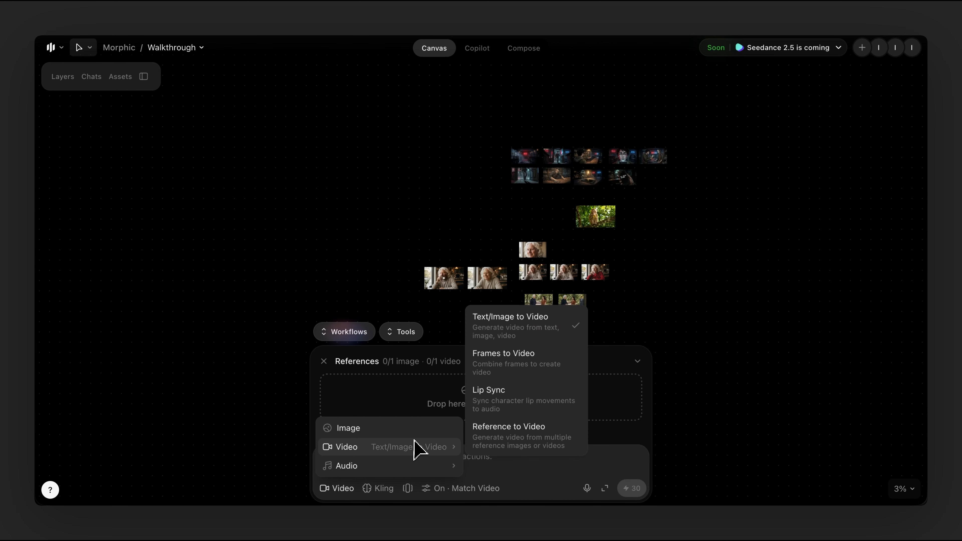
left_click(528, 445)
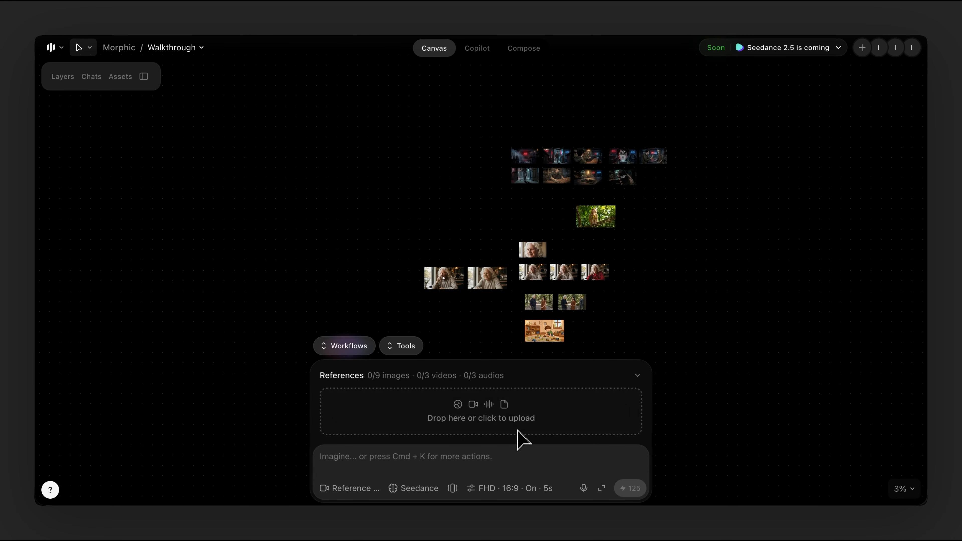
Load the Frames to Video tool from the Tools catalogue to get start and end frame slots
left_click(403, 349)
scroll(435, 346, "down", 10)
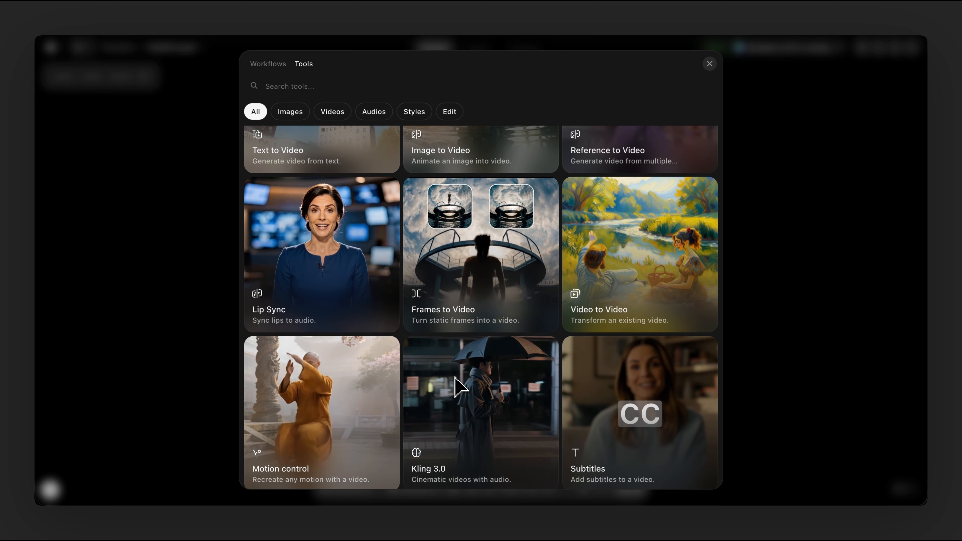
scroll(458, 379, "up", 3)
left_click(462, 315)
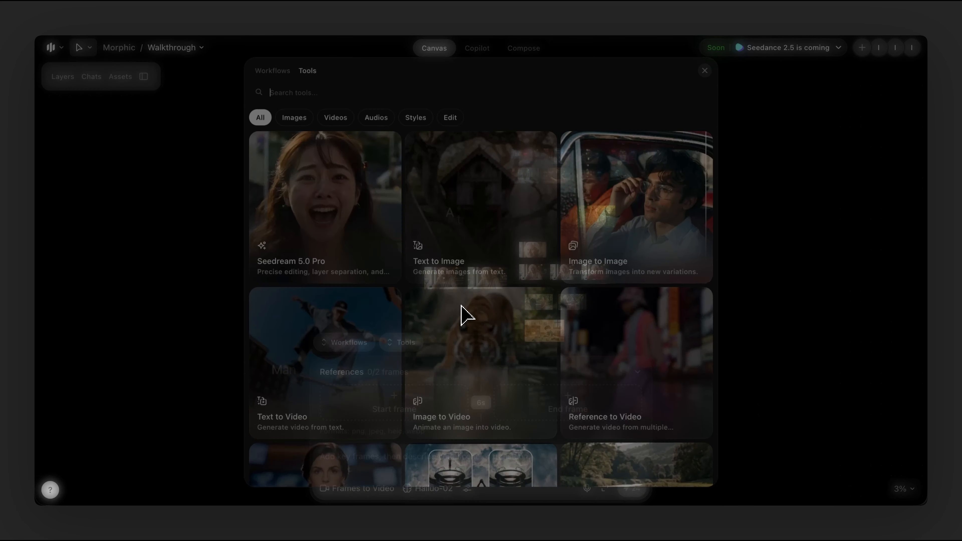
left_click(471, 308)
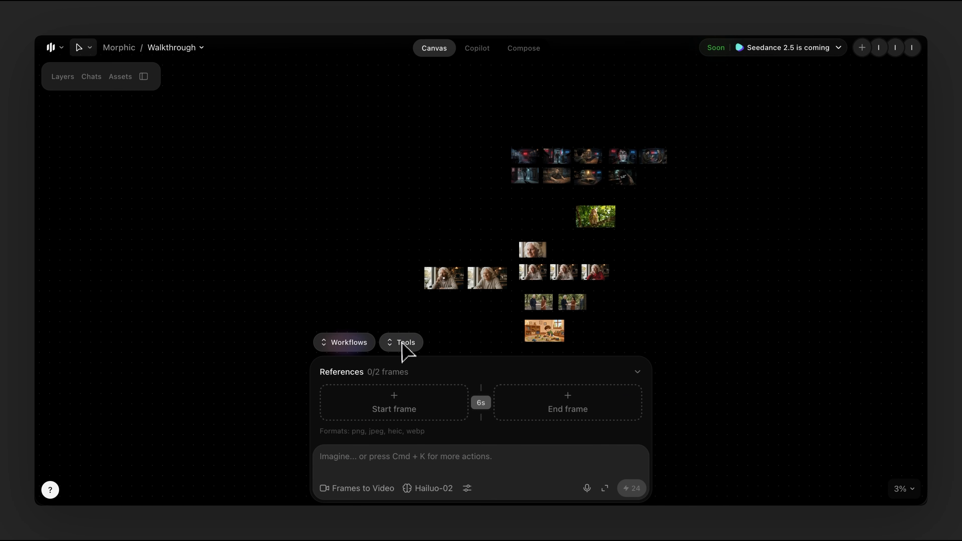
left_click(414, 340)
scroll(486, 335, "down", 12)
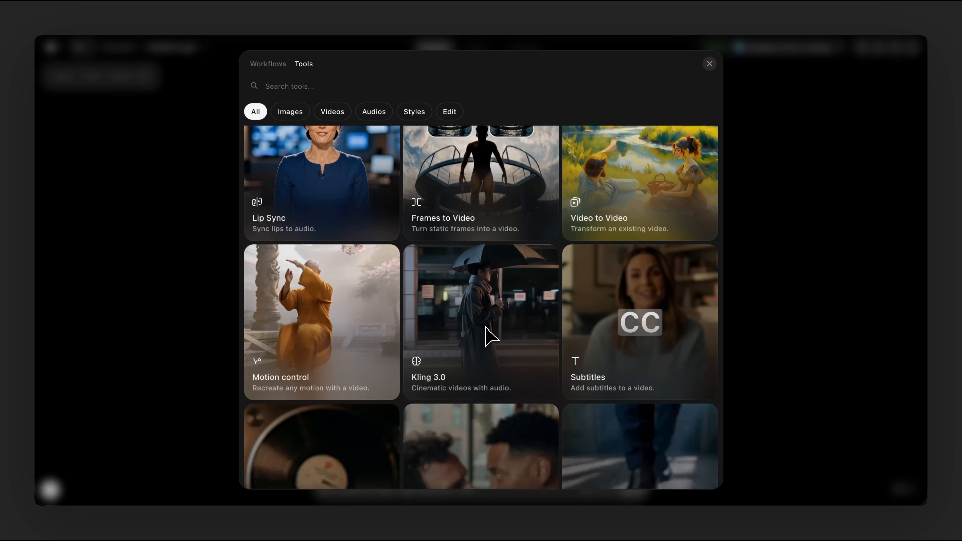
scroll(486, 333, "up", 12)
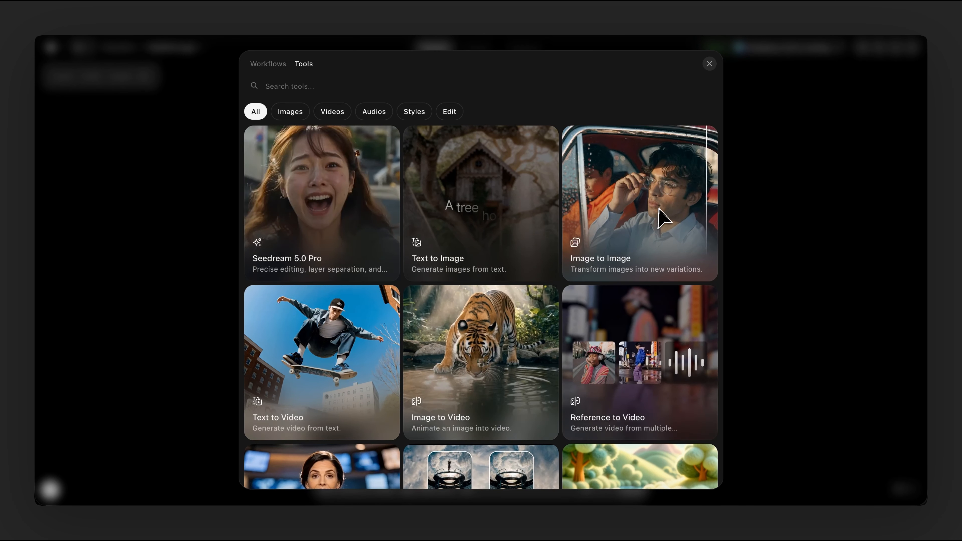
left_click(708, 65)
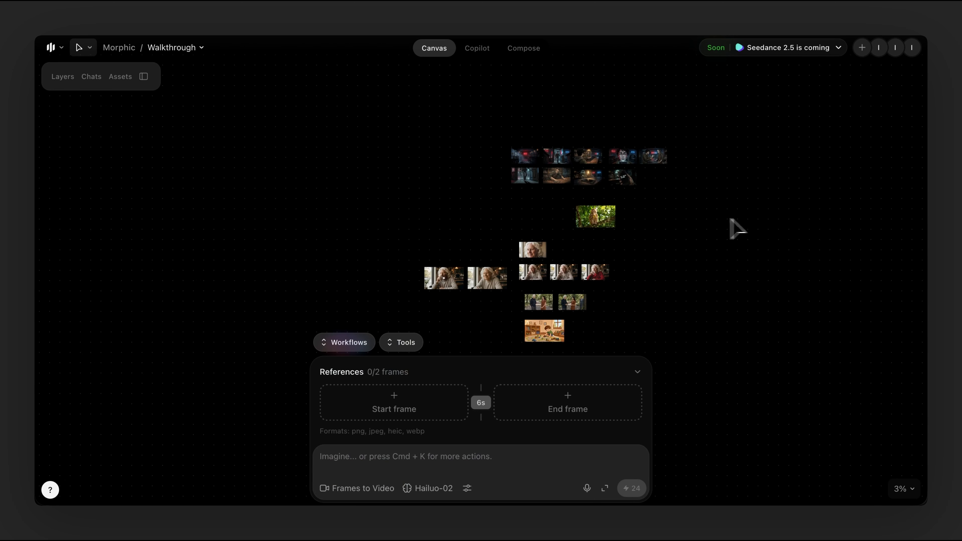
Switch the Walkthrough project from the canvas to the Copilot workspace
scroll(696, 217, "right", 2)
scroll(696, 218, "down", 1)
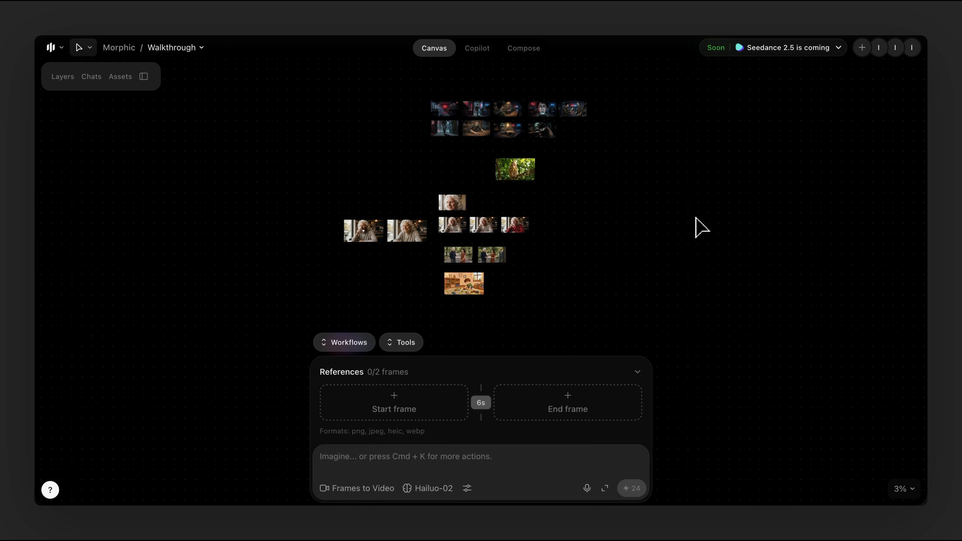
left_click(478, 58)
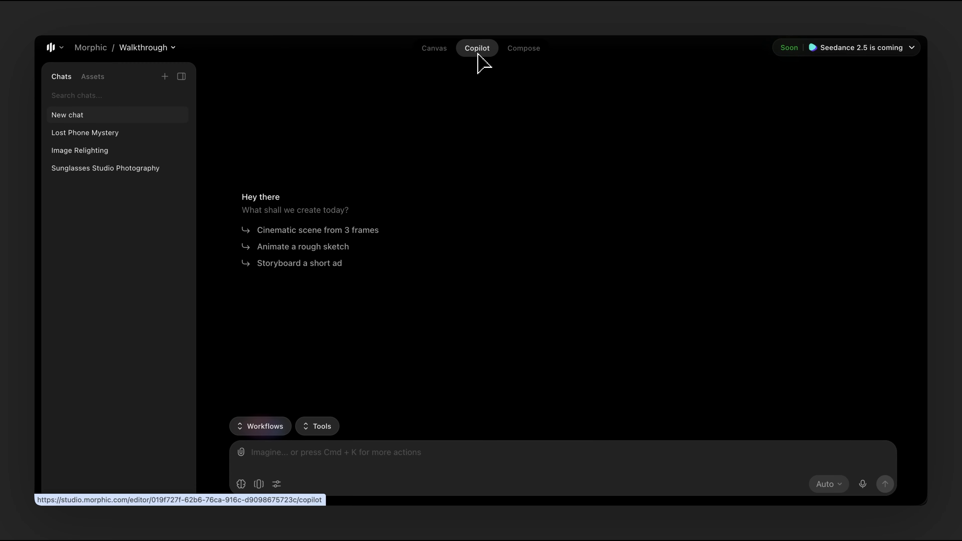
Open the Lost Phone Mystery chat and review its opening prompt requesting a 1 minute script
left_click(155, 137)
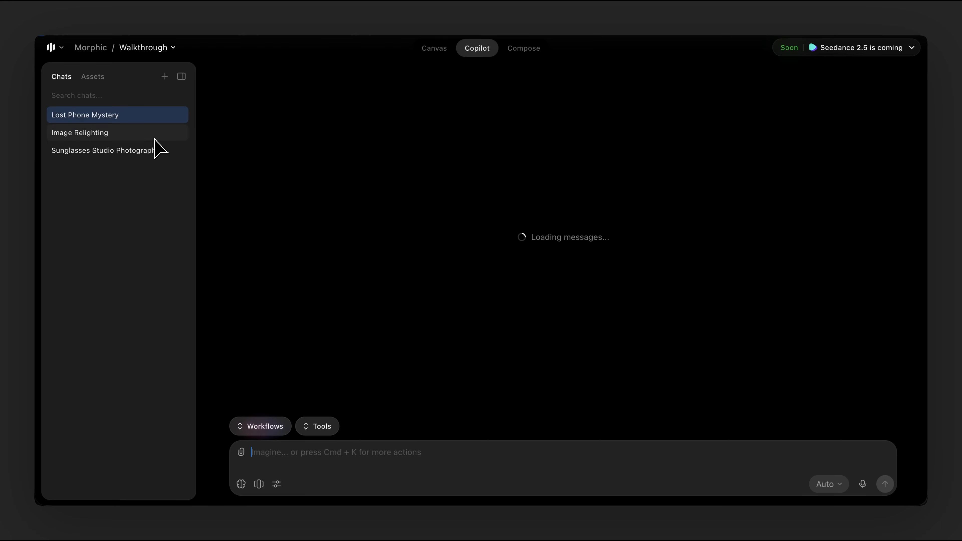
scroll(531, 267, "up", 10)
scroll(530, 273, "up", 10)
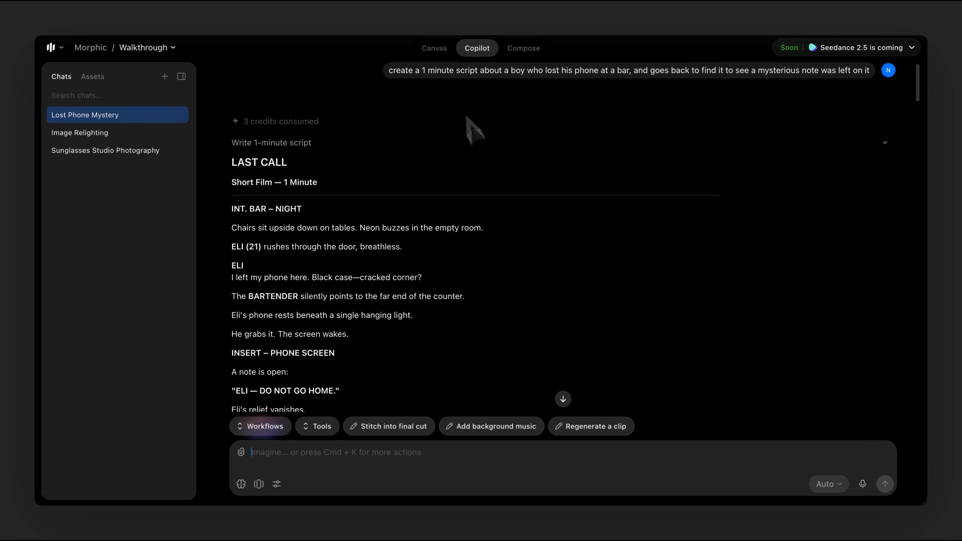
triple_click(441, 70)
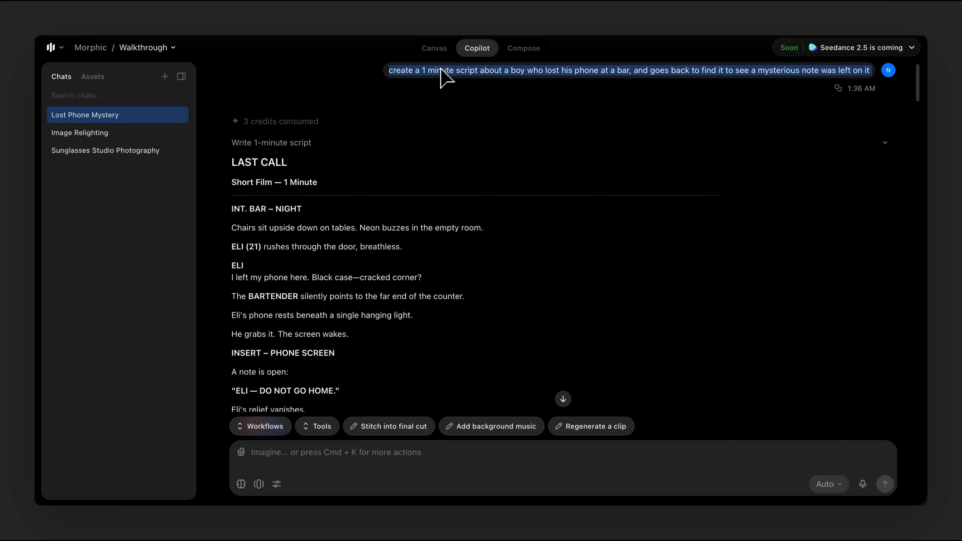
left_click_drag(506, 71, 699, 71)
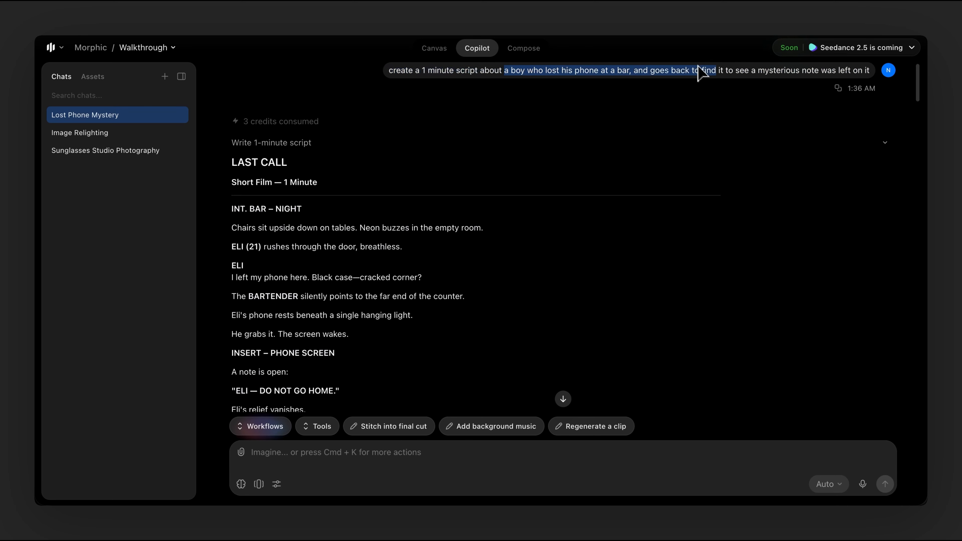
left_click(455, 106)
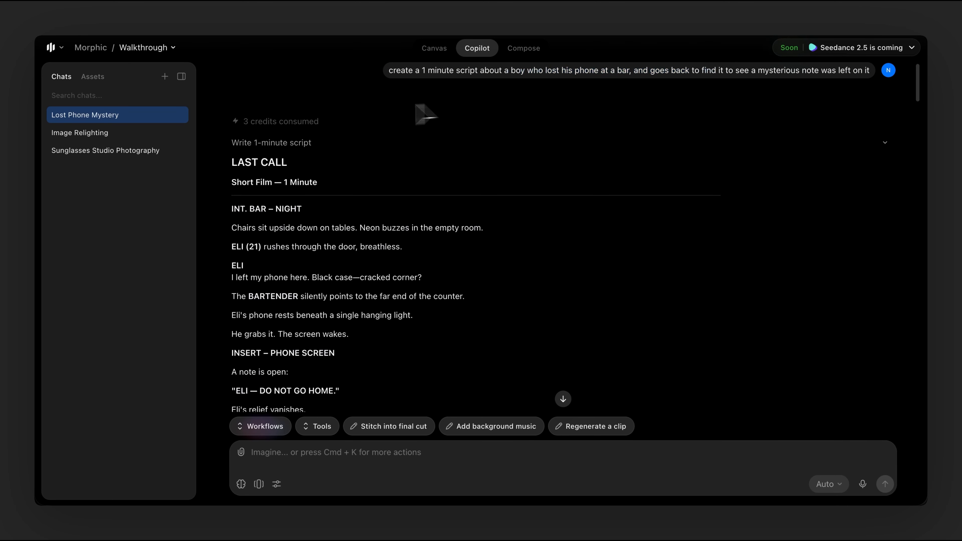
Review the script and the character sheet request, and preview the second character reference sheet at full size
scroll(290, 200, "down", 15)
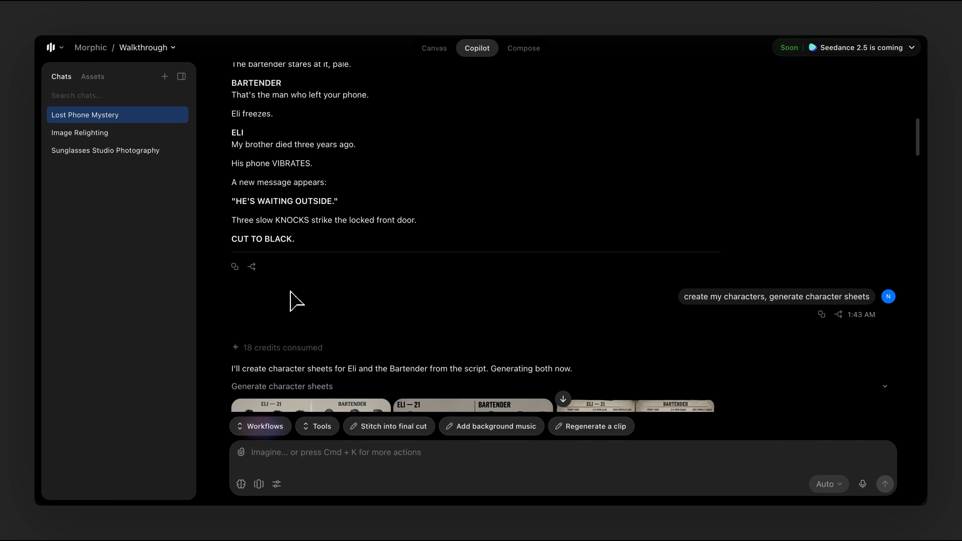
scroll(290, 291, "down", 2)
left_click_drag(684, 229, 868, 229)
left_click(883, 228)
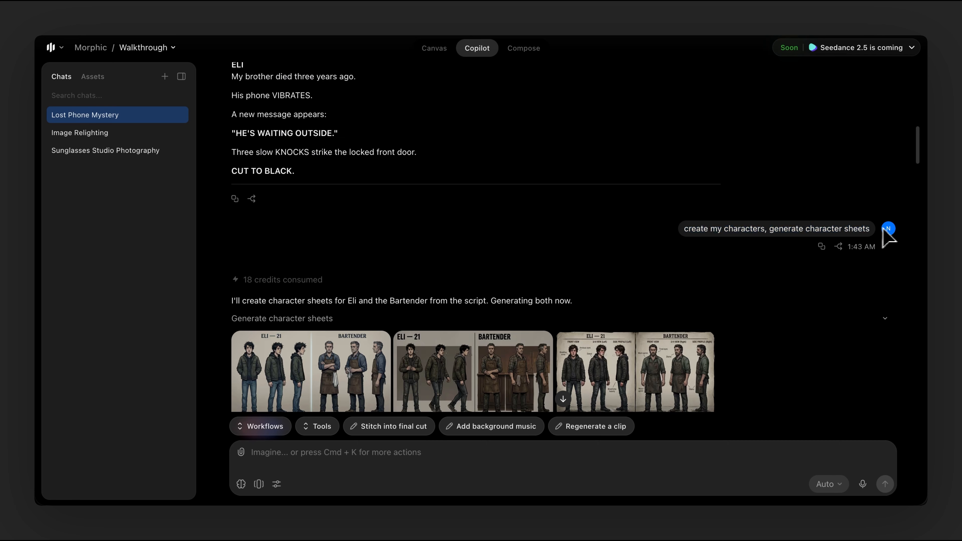
scroll(714, 241, "down", 3)
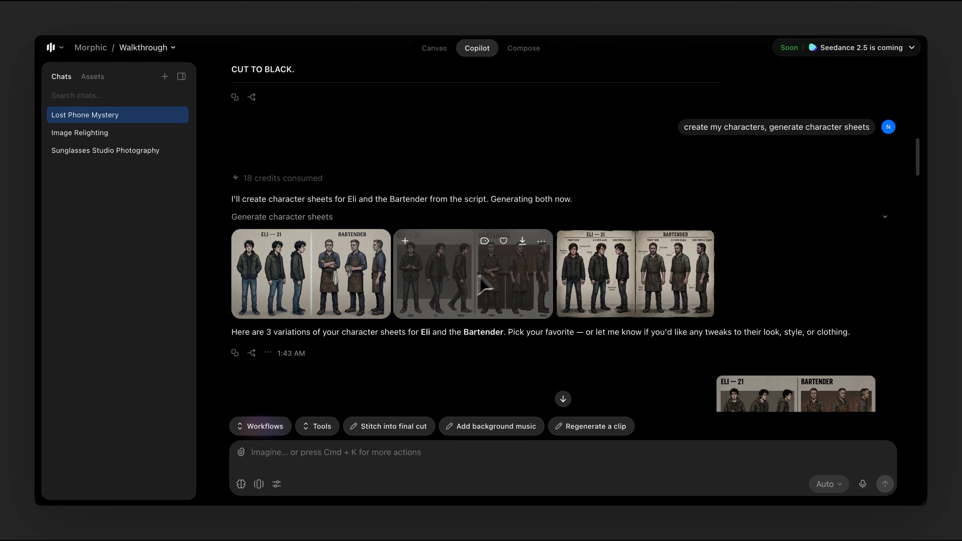
left_click(521, 311)
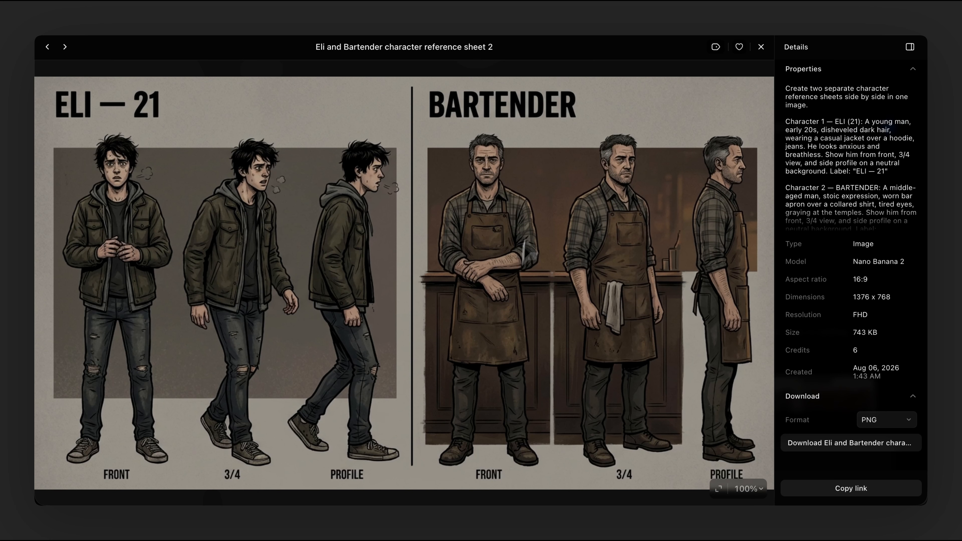
left_click(760, 46)
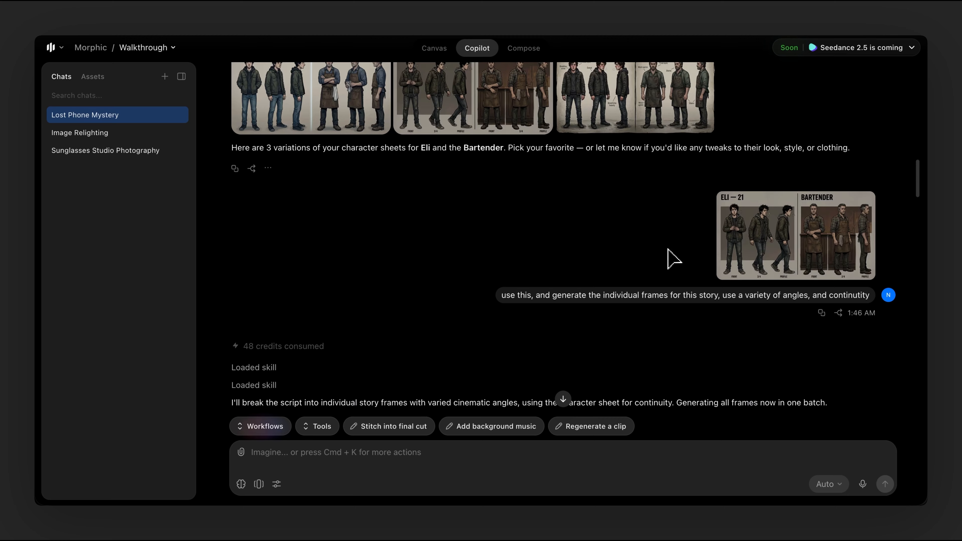
Review the request for individual story frames and trace the chat from the script to the generated frames
left_click_drag(516, 297, 779, 304)
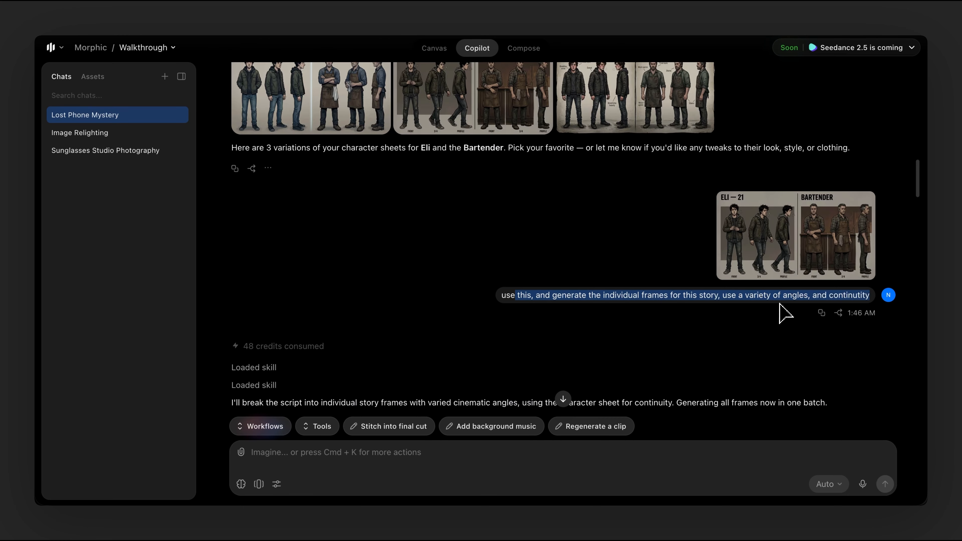
scroll(404, 222, "up", 15)
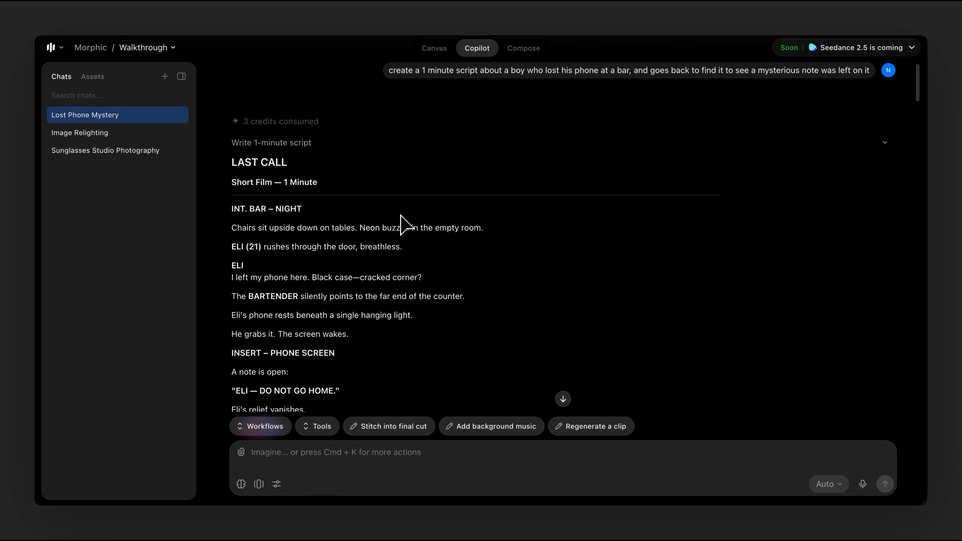
scroll(342, 356, "down", 15)
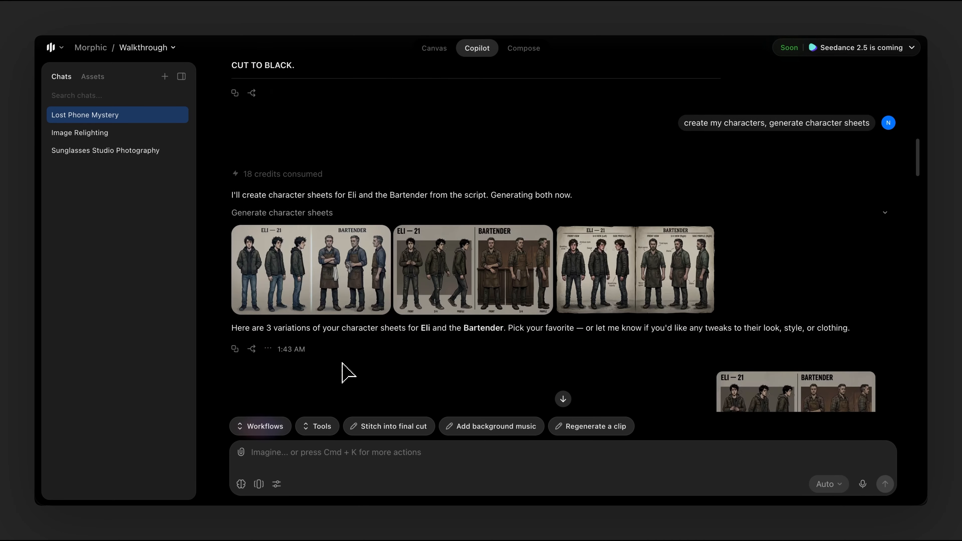
scroll(364, 232, "down", 7)
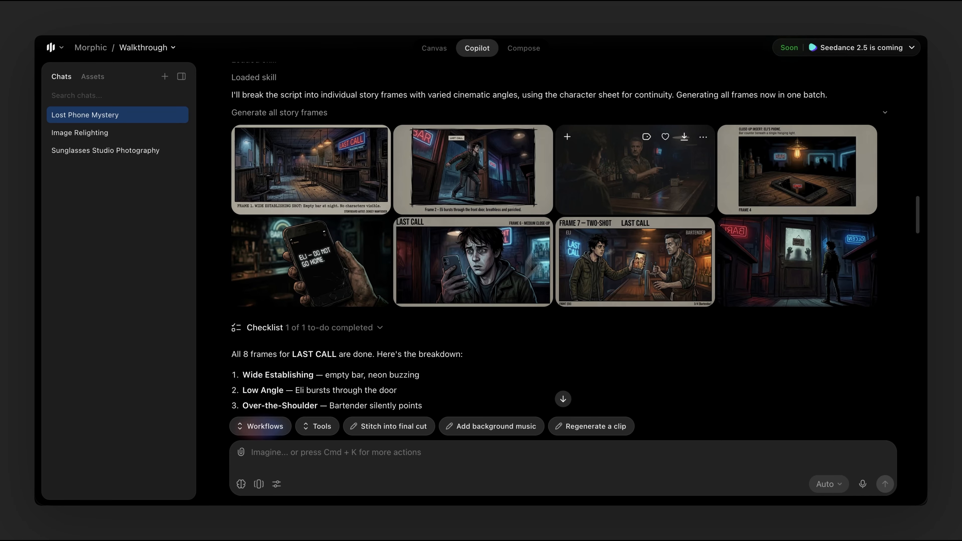
Preview story frames 3, 8 and 5 of LAST CALL one after another, closing each preview
left_click(577, 201)
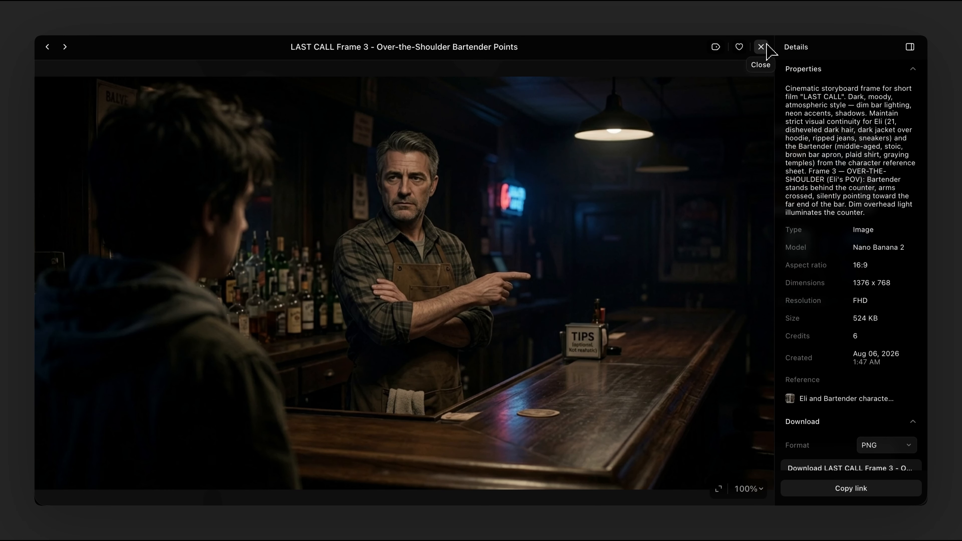
left_click(761, 46)
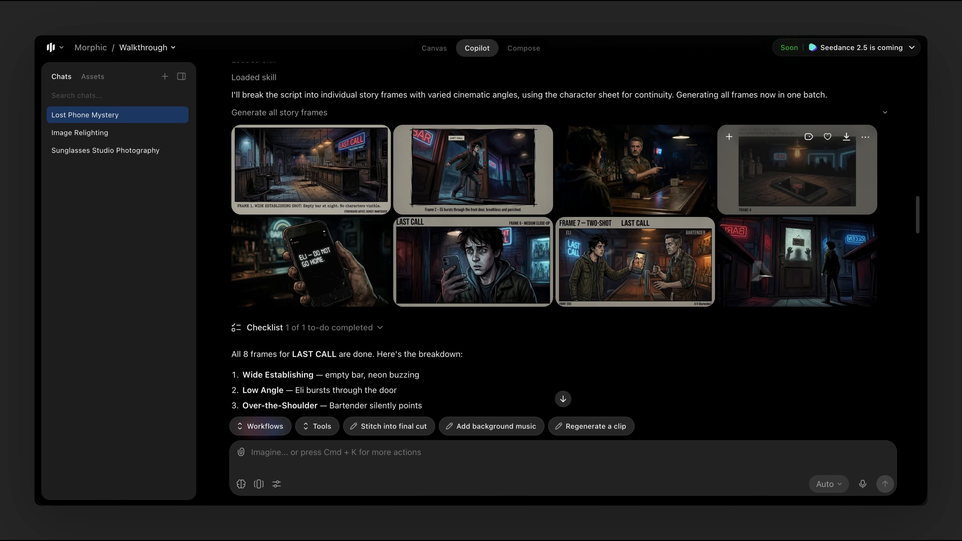
left_click(797, 269)
left_click(761, 47)
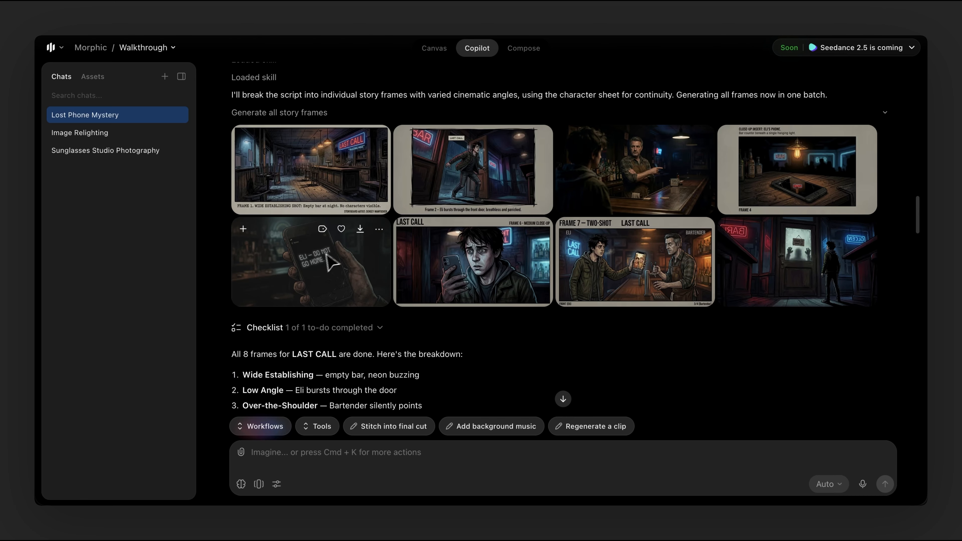
left_click(335, 246)
left_click(760, 46)
Review the request for final shots matching the attached images and the six frames regenerated from it
scroll(449, 400, "down", 15)
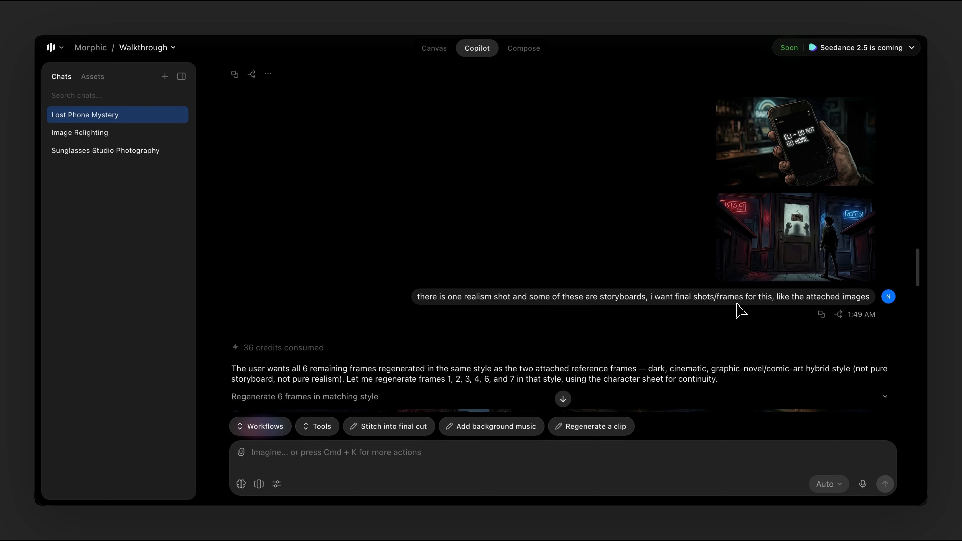
triple_click(712, 296)
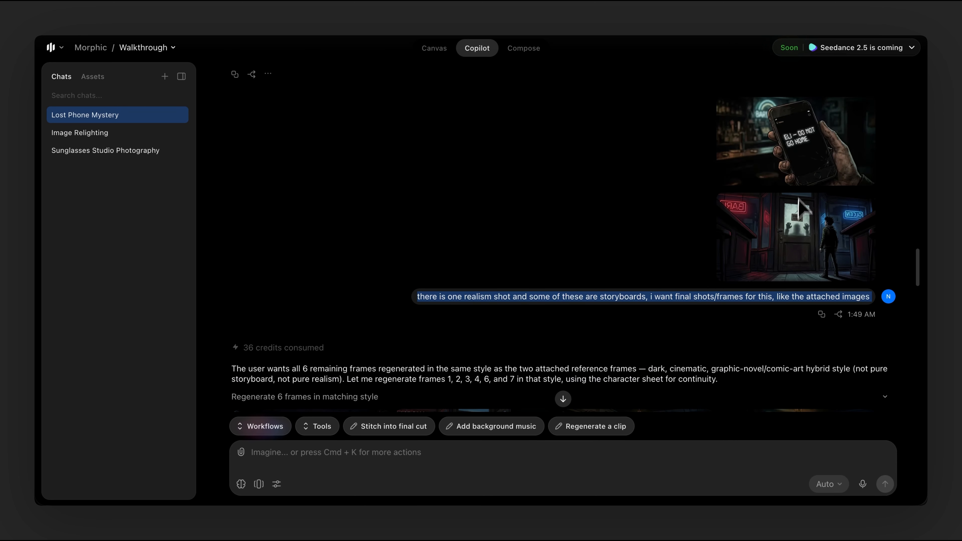
scroll(590, 296, "down", 8)
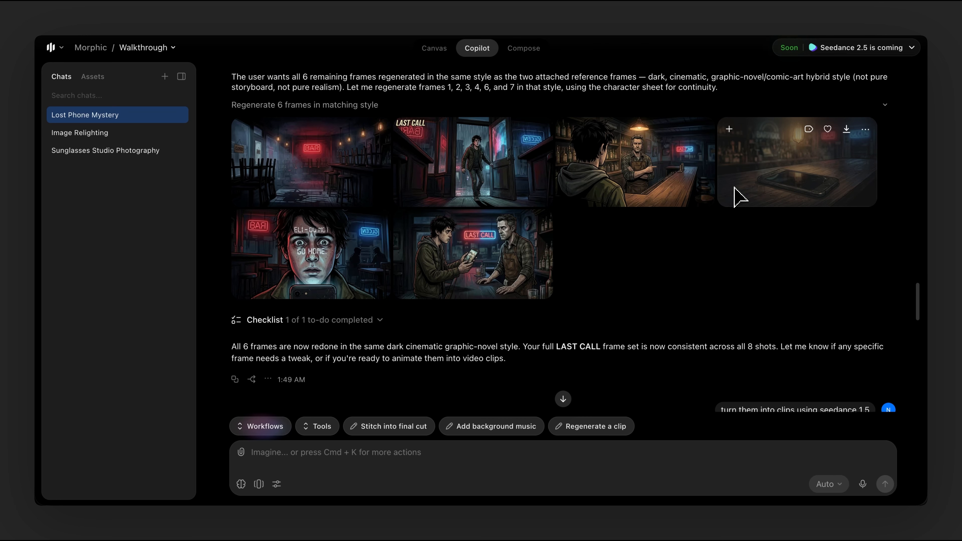
scroll(738, 197, "down", 2)
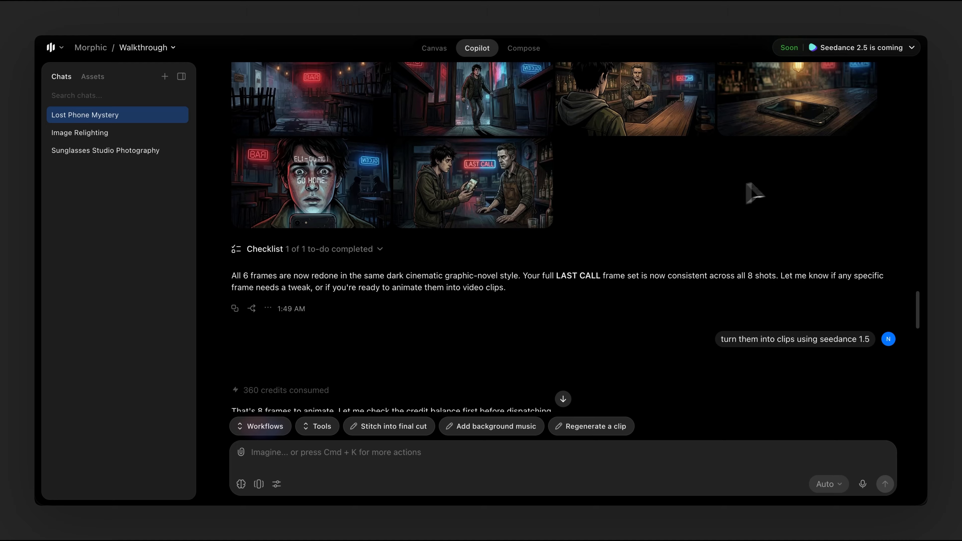
Review the request to turn the frames into Seedance 1.5 clips, playing the frame 2 clip and checking the others
triple_click(768, 340)
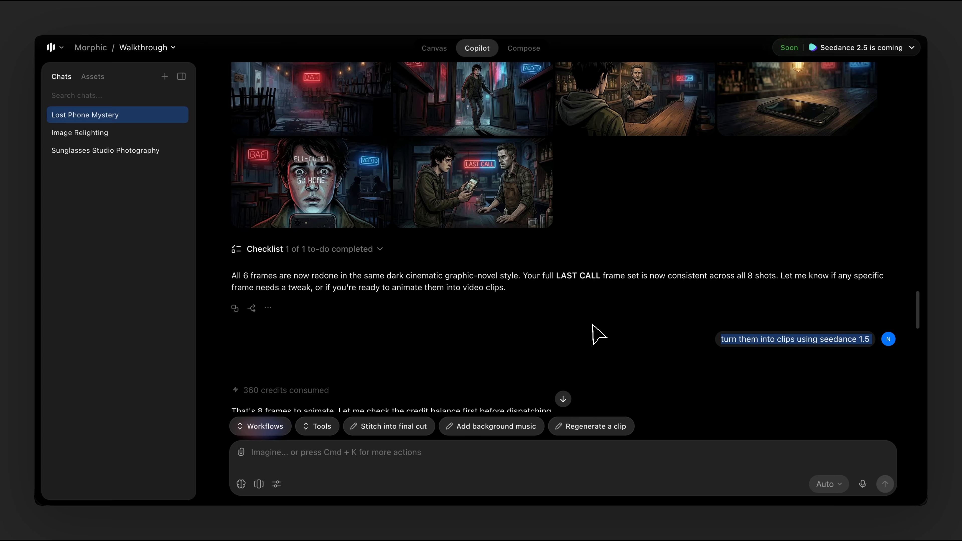
scroll(599, 333, "down", 7)
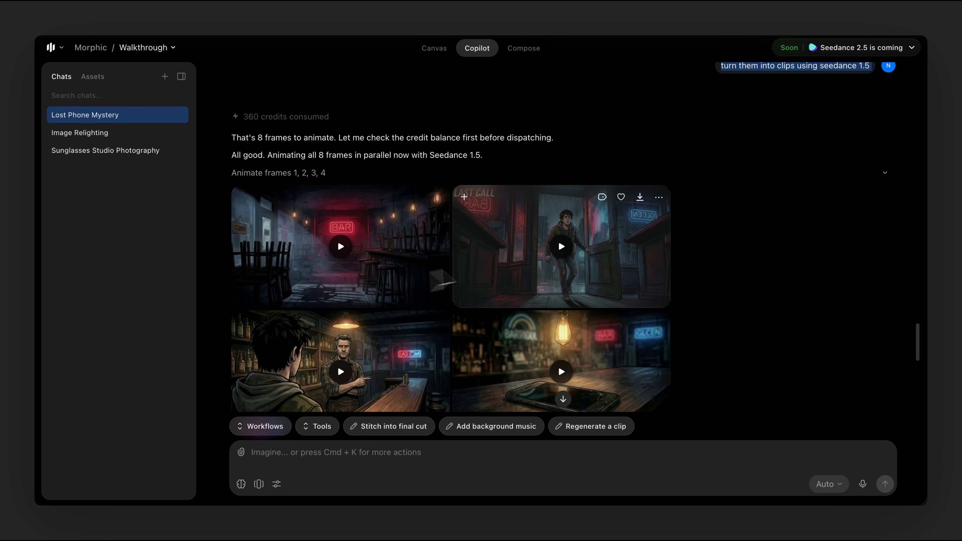
left_click(560, 249)
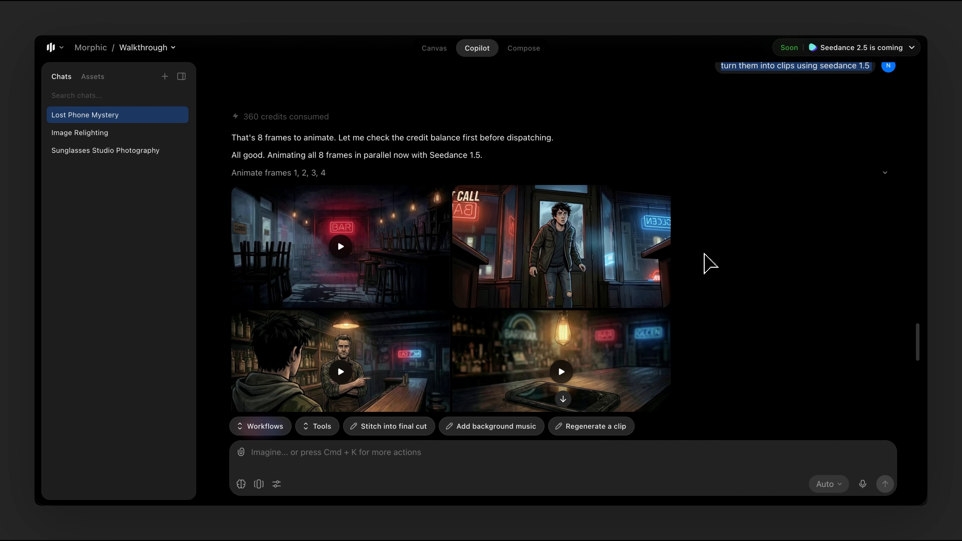
scroll(561, 246, "down", 4)
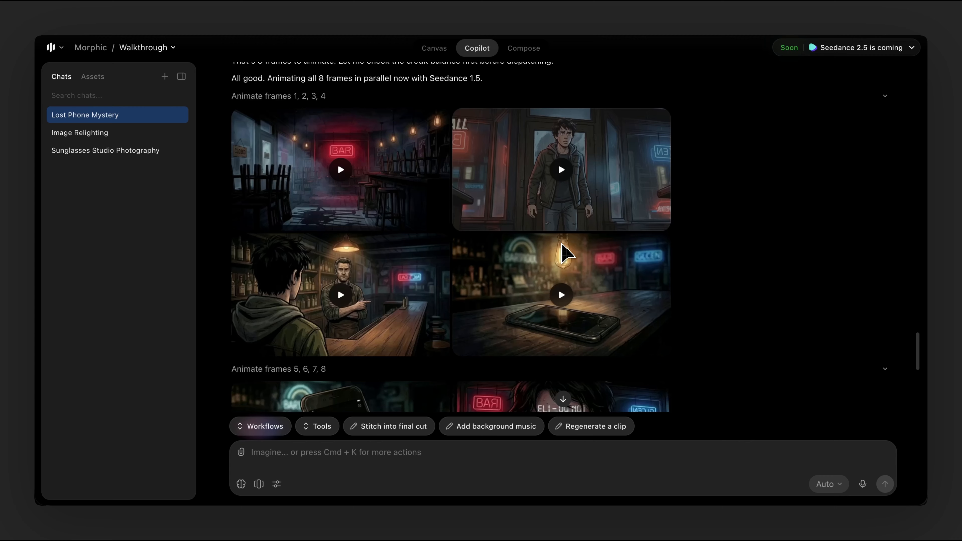
scroll(485, 327, "down", 6)
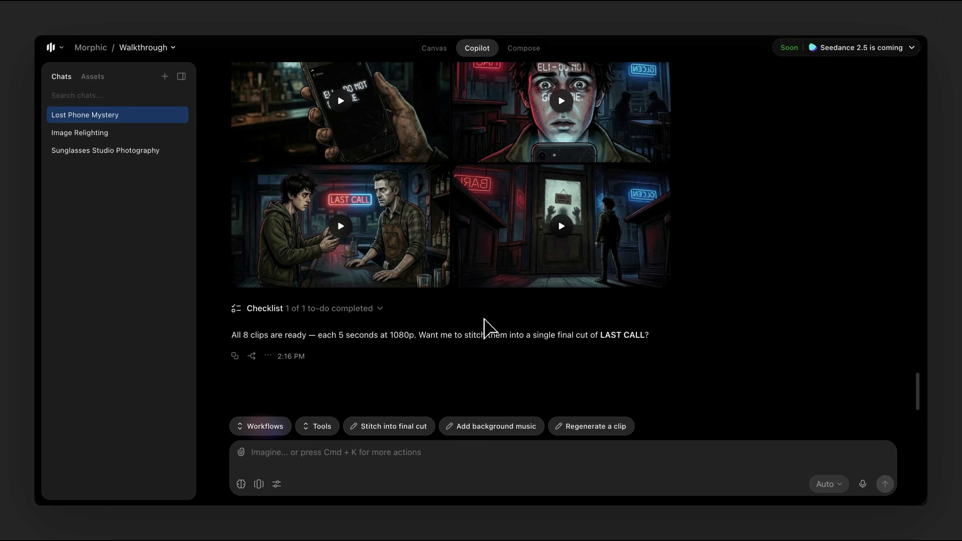
Show the asset actions for the frame 7 clip and preview the regenerated frame 7 image at full size
left_click(438, 177)
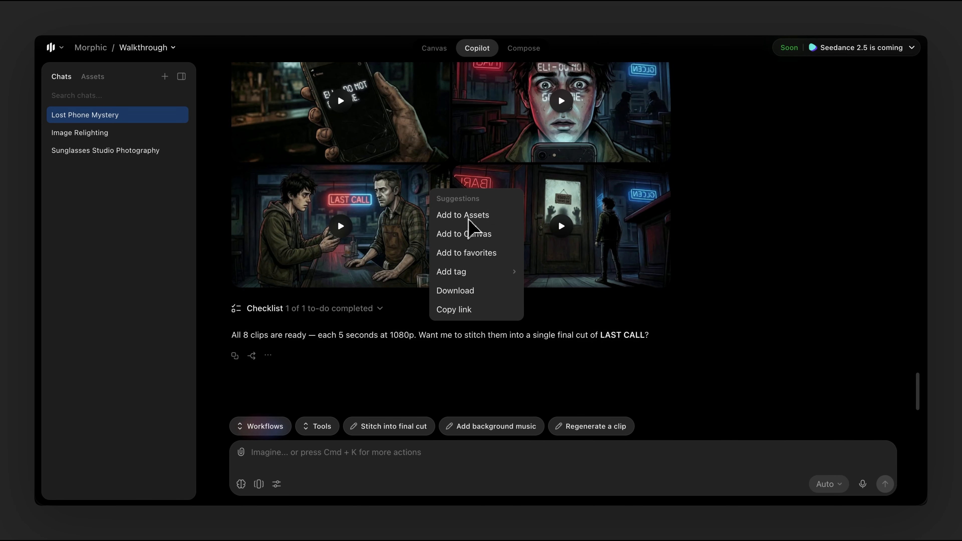
scroll(568, 215, "up", 18)
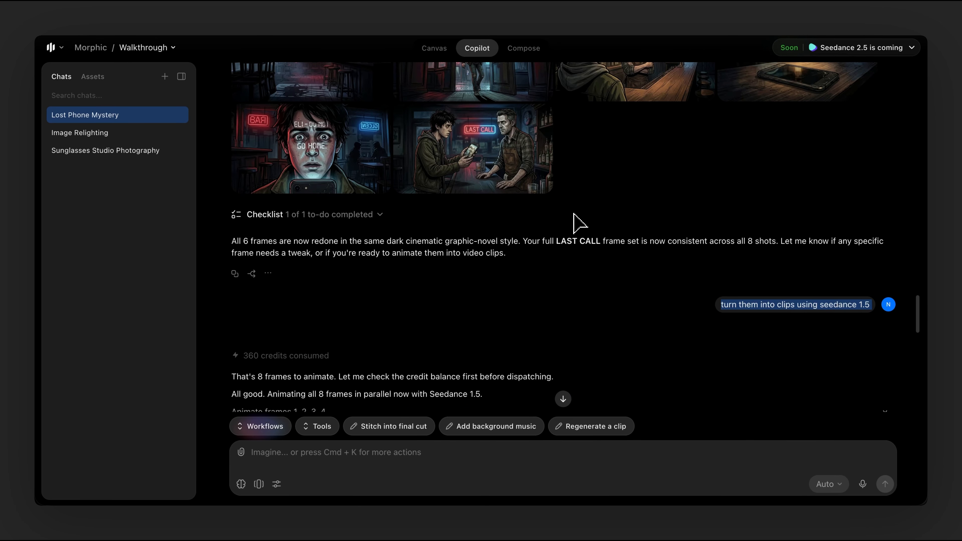
left_click(457, 163)
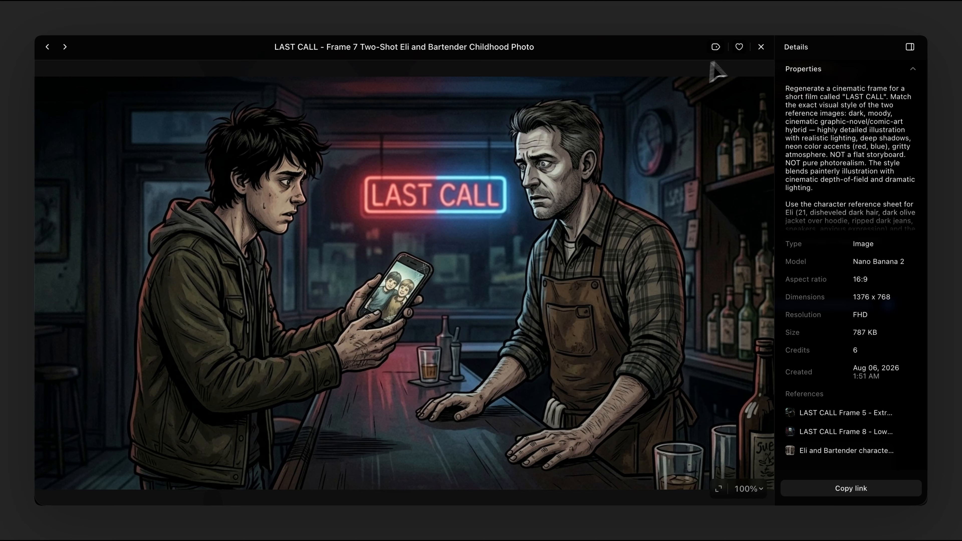
key("Escape")
Show the Add to Canvas option for the regenerated frame 2 image and dismiss the asset actions
scroll(597, 118, "up", 4)
right_click(533, 192)
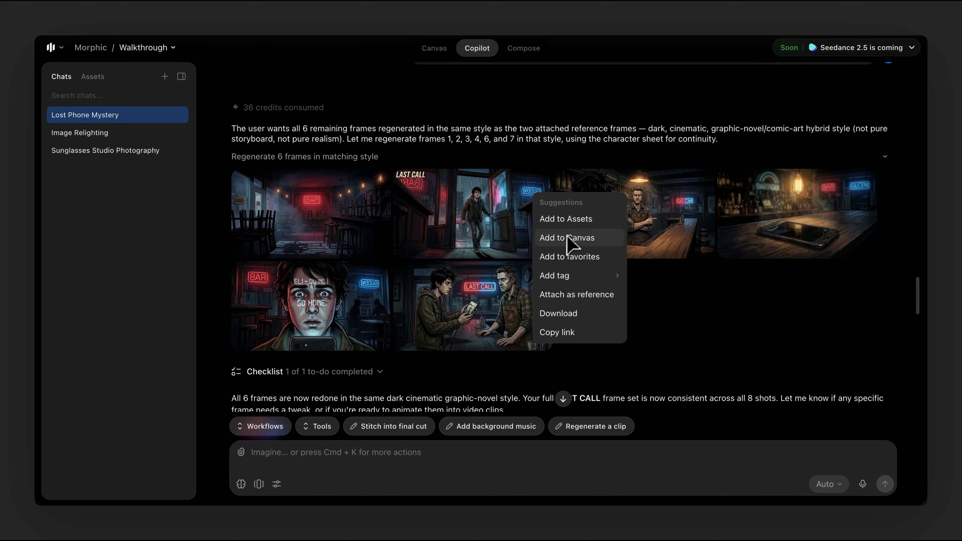
left_click(434, 56)
Switch to the Canvas workspace and select the nine bar story frames together
left_click(434, 49)
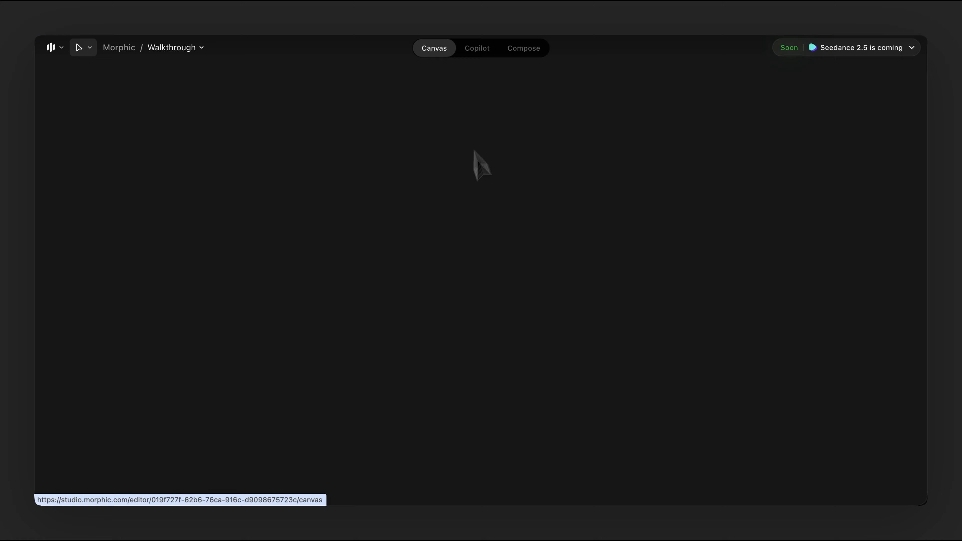
scroll(474, 182, "up", 2)
scroll(456, 197, "up", 5)
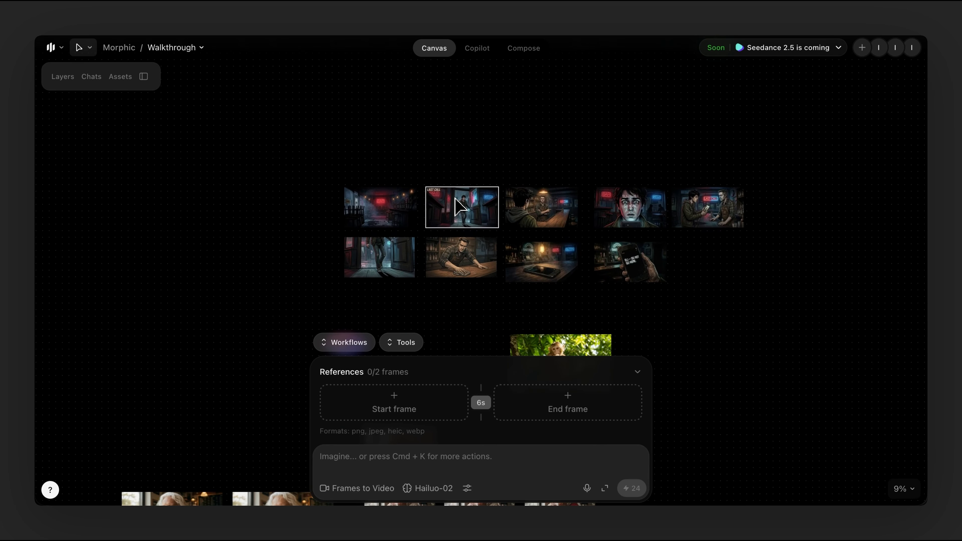
left_click(455, 204)
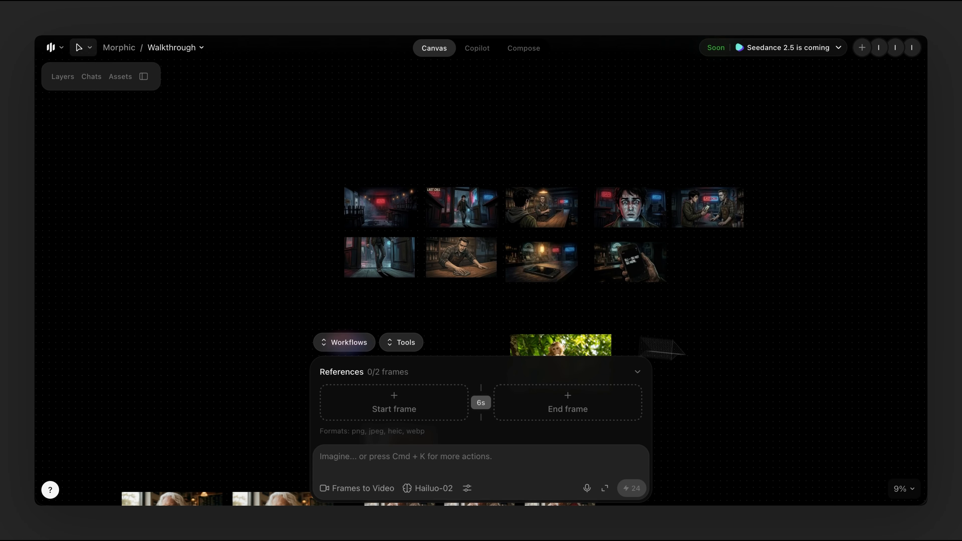
left_click(382, 265)
left_click_drag(299, 133, 746, 271)
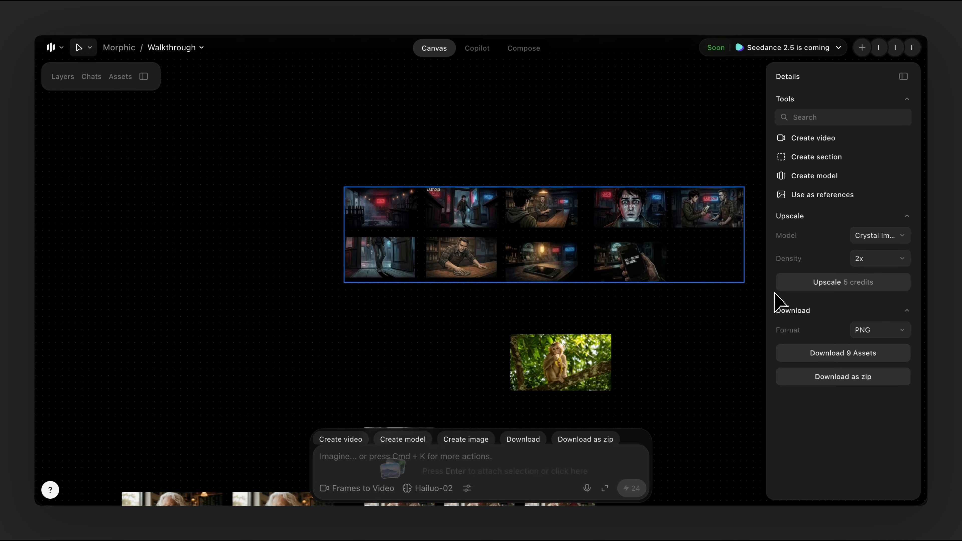
scroll(604, 296, "right", 5)
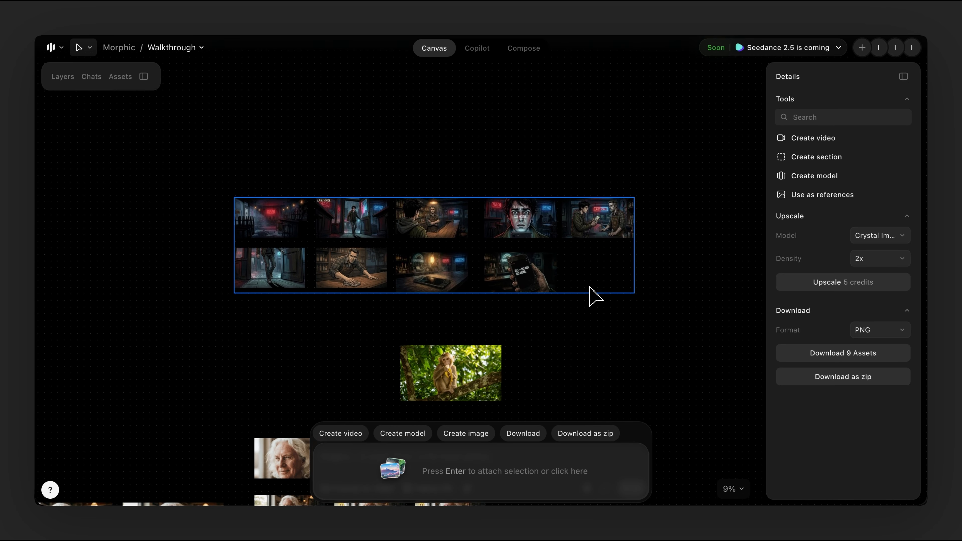
Group the nine selected frames into a section named "final set 1" and move it higher on the canvas
left_click(850, 157)
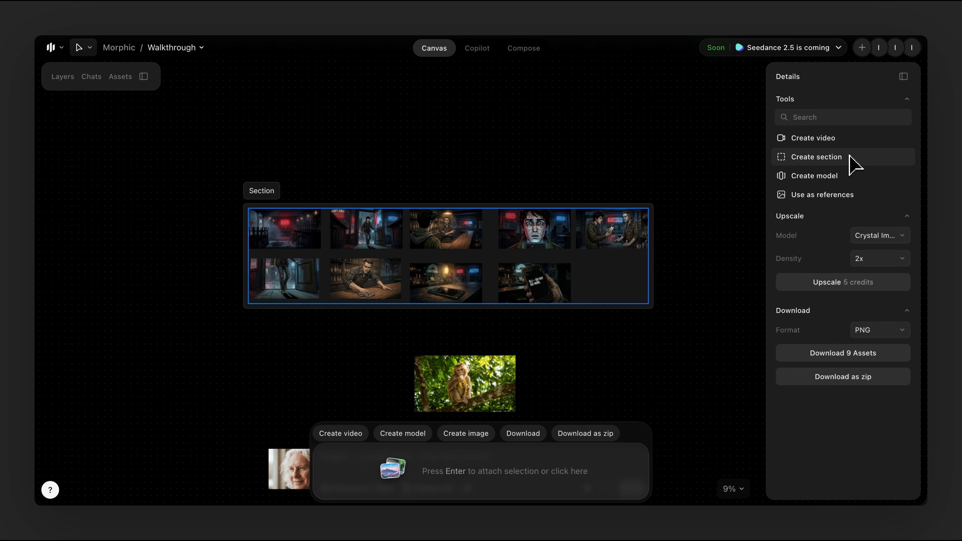
double_click(264, 191)
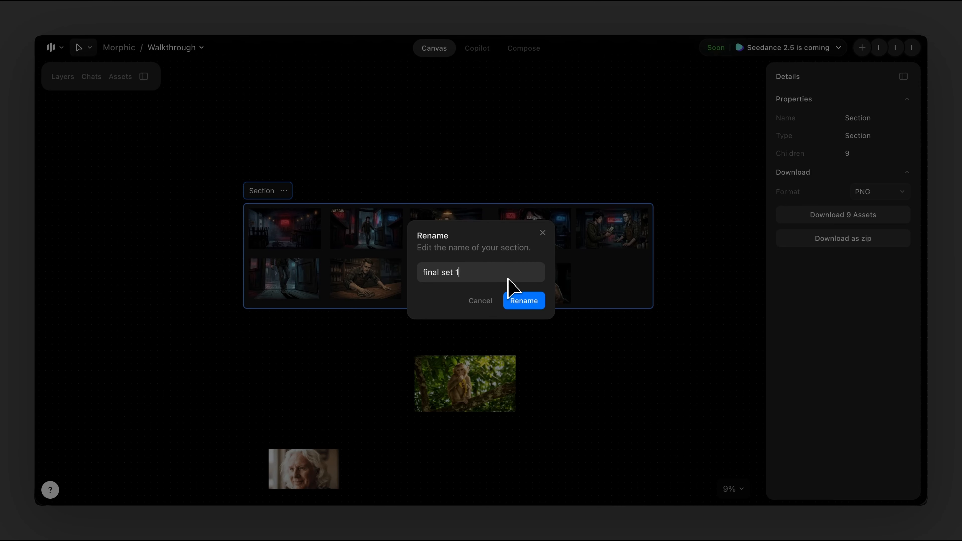
key("Return")
left_click_drag(307, 215, 281, 114)
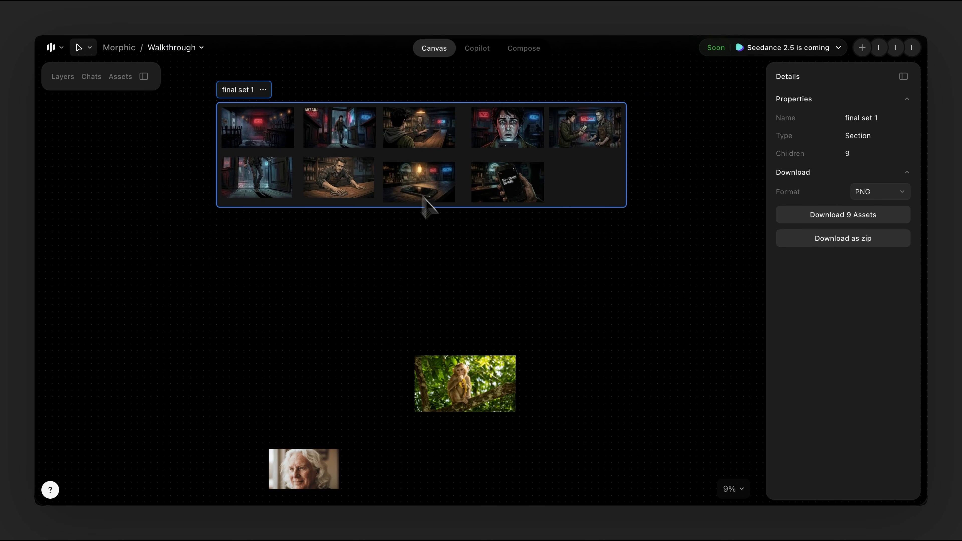
left_click(431, 214)
scroll(432, 214, "down", 5)
Switch to the Copilot workspace and open the Sunglasses Studio Photography chat
left_click(477, 49)
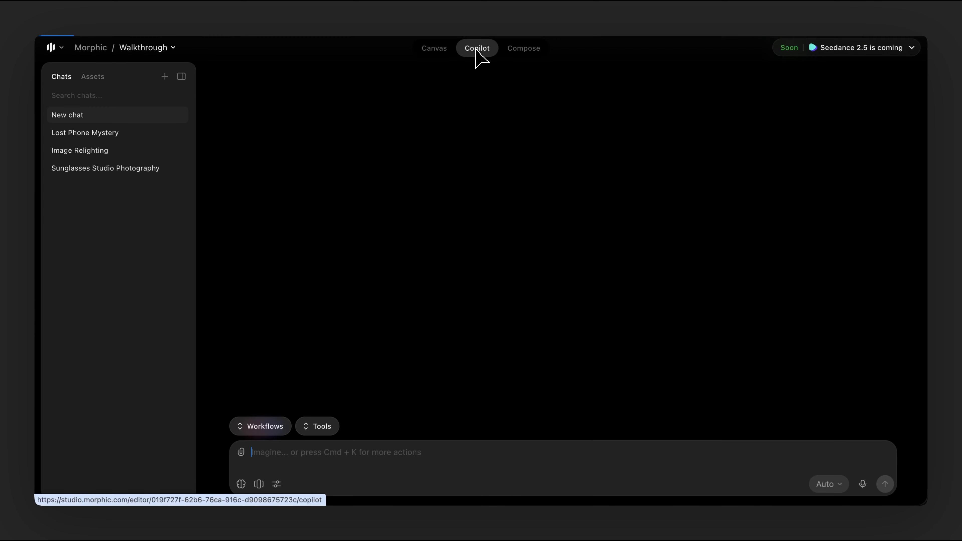
left_click(107, 168)
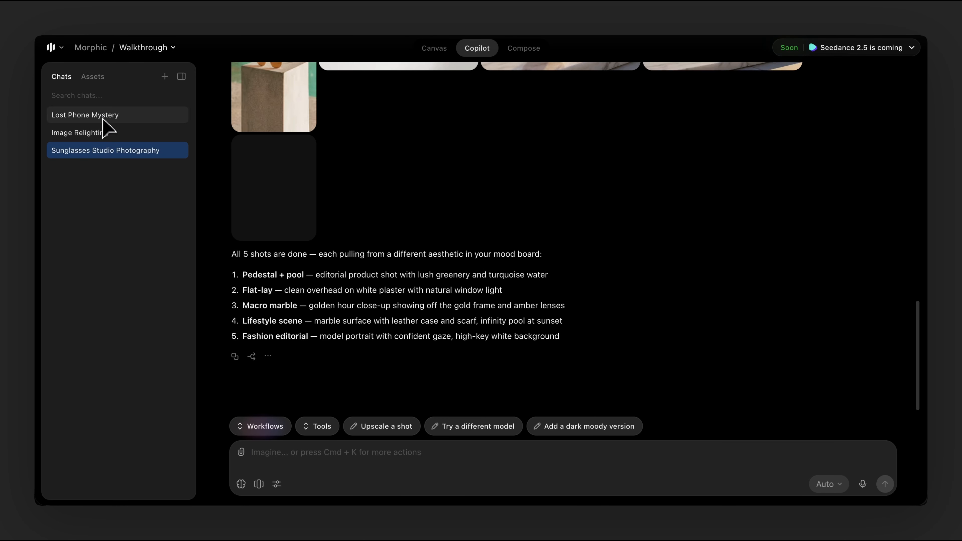
left_click(106, 116)
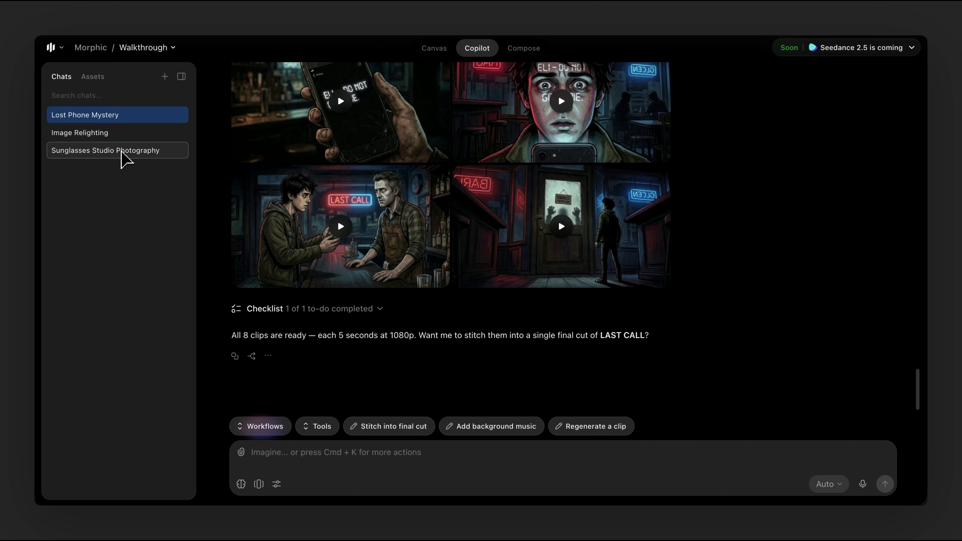
left_click(125, 152)
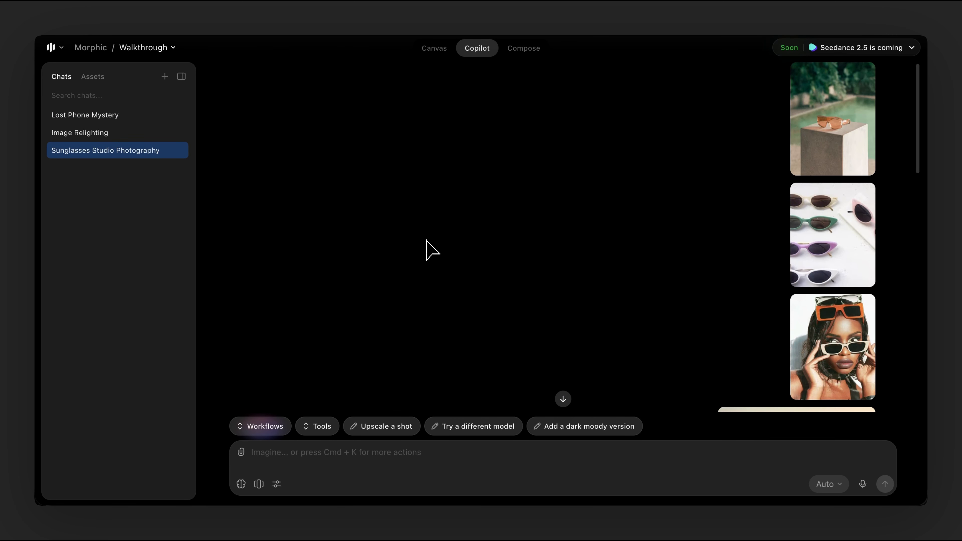
Review the attached mood board images, the product photo and the request for five new sunglasses shots
scroll(428, 250, "down", 3)
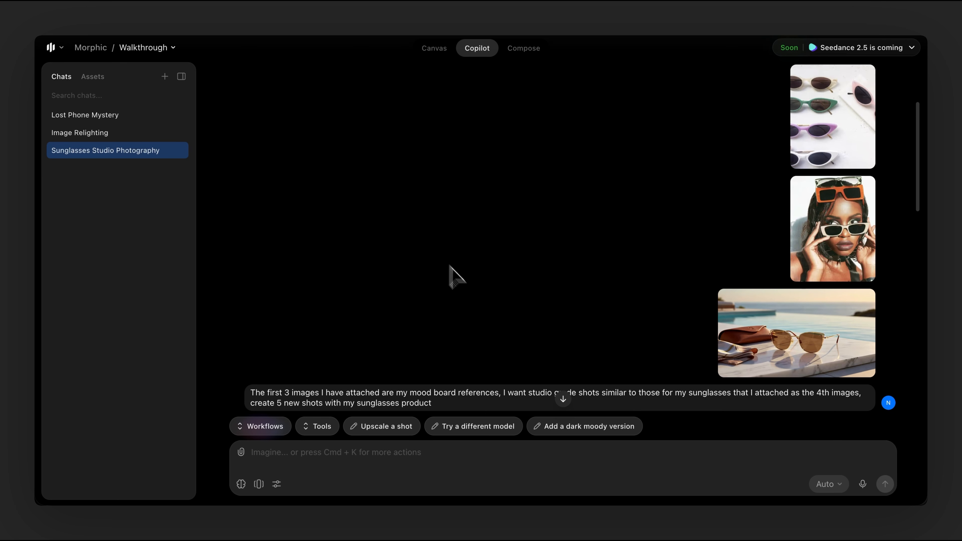
scroll(795, 227, "up", 3)
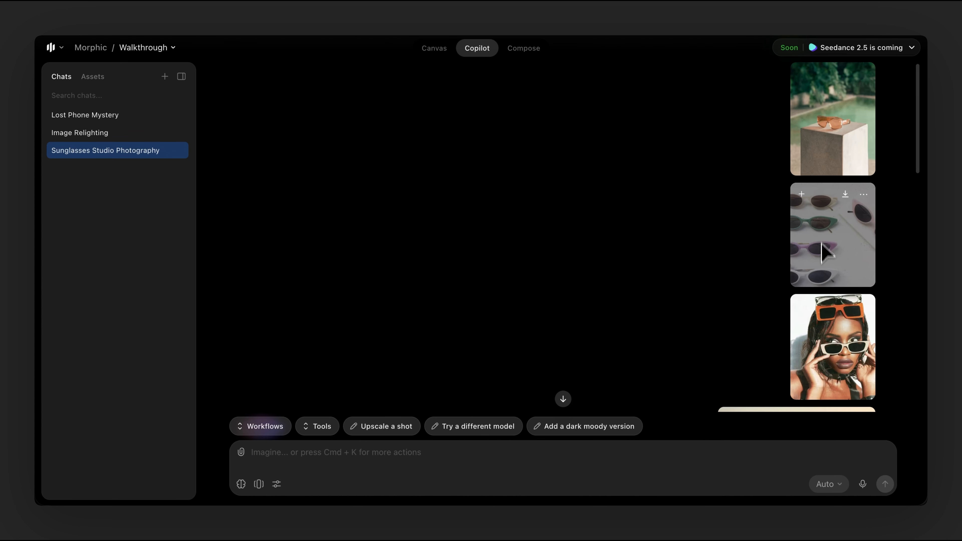
scroll(822, 252, "down", 6)
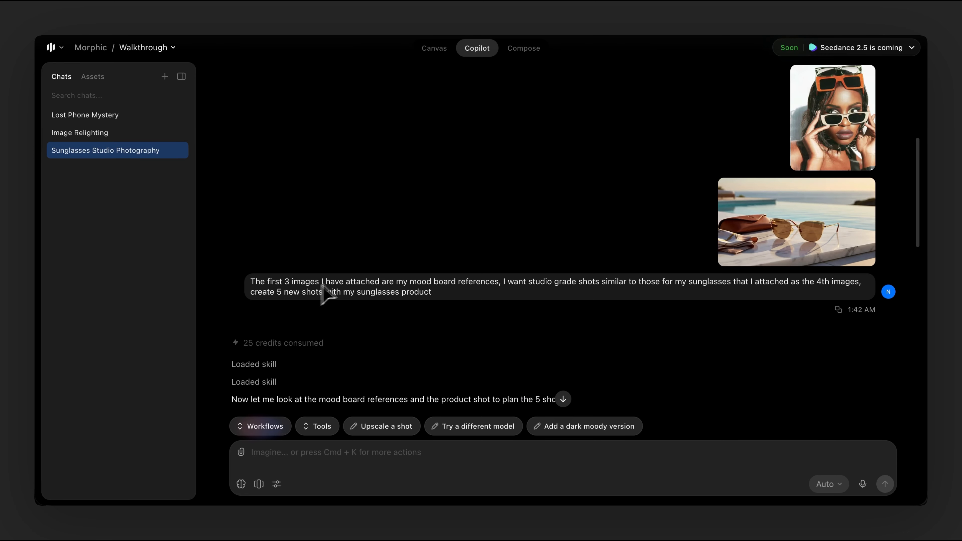
scroll(799, 146, "up", 4)
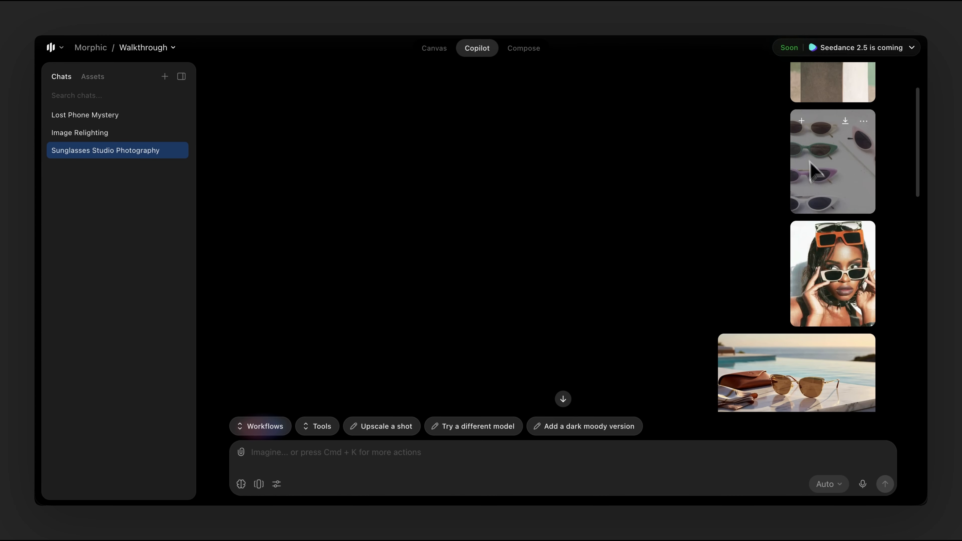
scroll(807, 182, "down", 4)
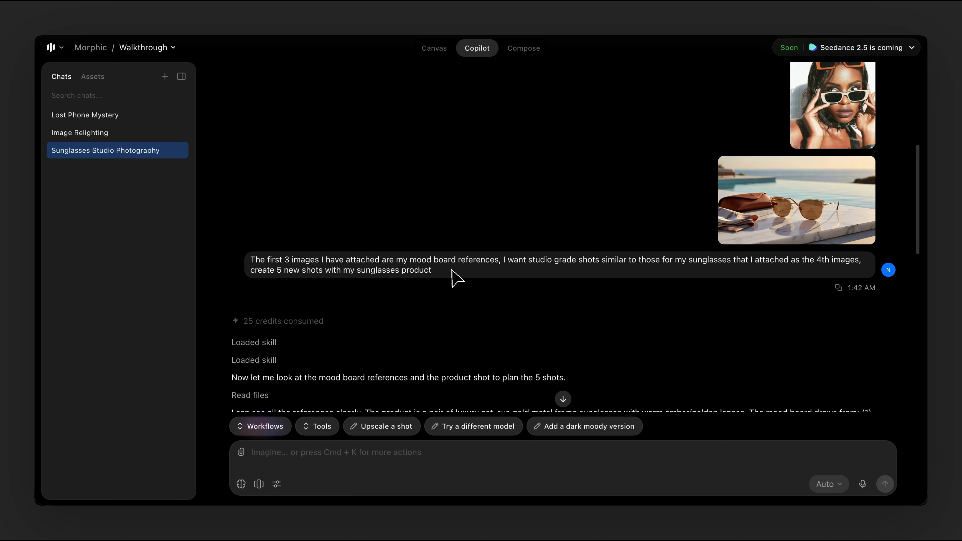
left_click_drag(455, 273, 284, 272)
left_click(646, 320)
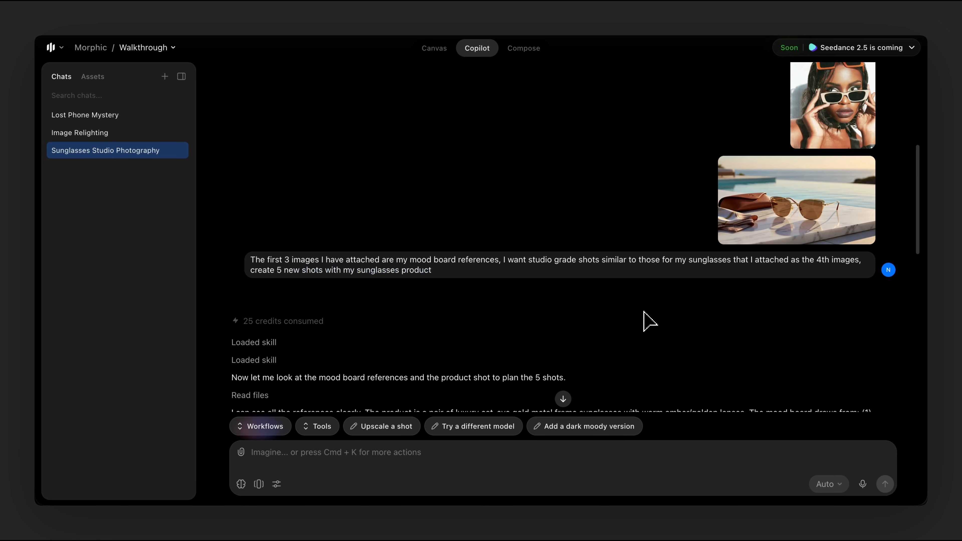
Examine the generated luxury sunglasses studio shots and the summary written below them
scroll(648, 320, "down", 7)
scroll(467, 371, "down", 2)
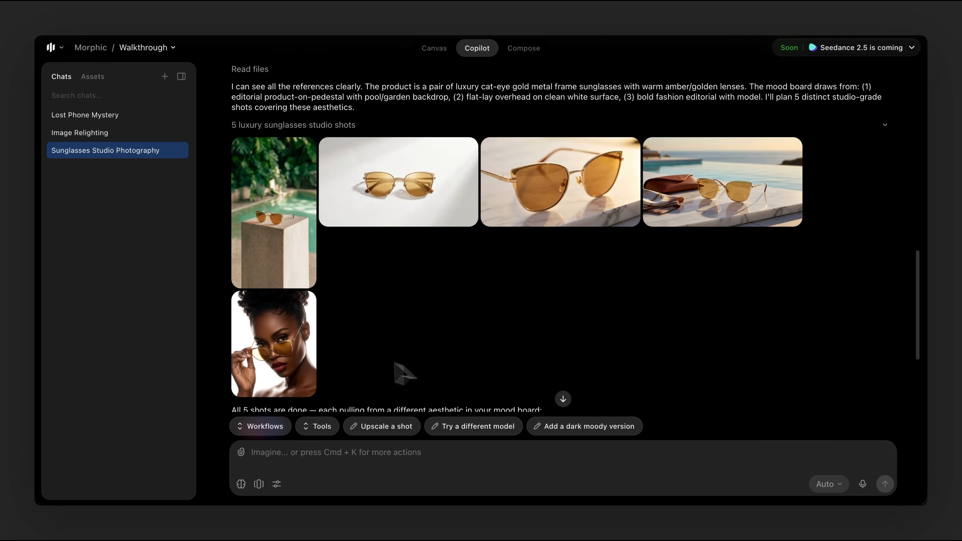
scroll(507, 334, "down", 4)
scroll(496, 332, "up", 4)
scroll(503, 343, "up", 1)
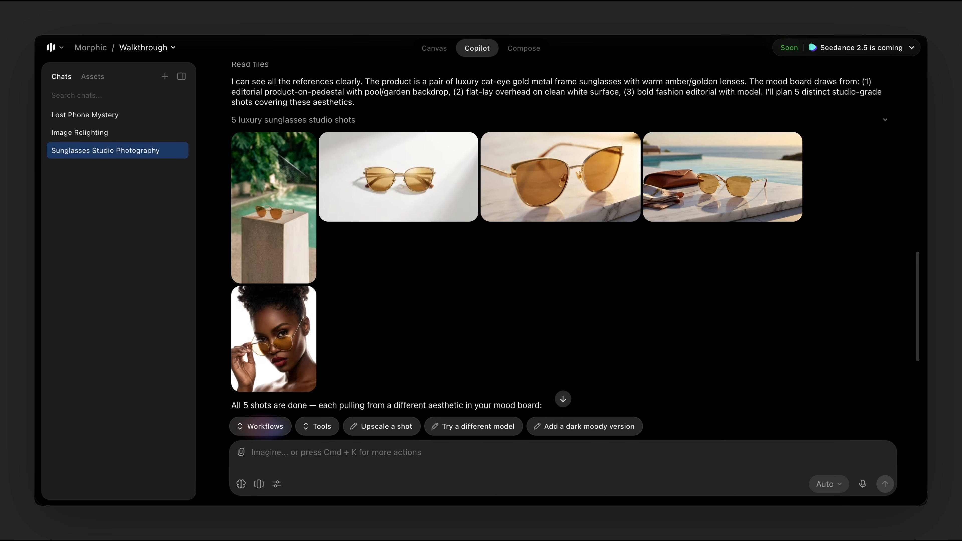
In a new chat, attach the old man image and send "create 10 images of the man, the story is he walks around town and talks to people"
left_click(165, 77)
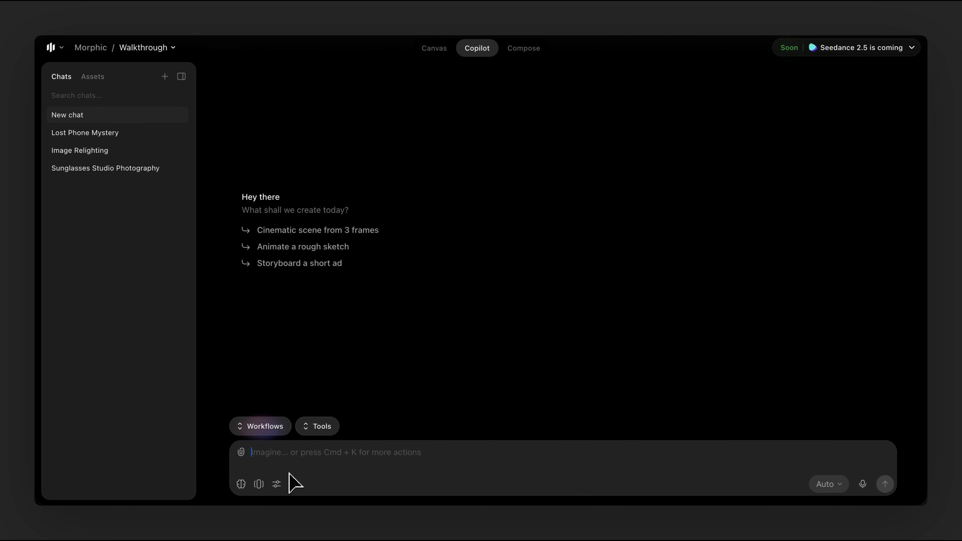
left_click(99, 77)
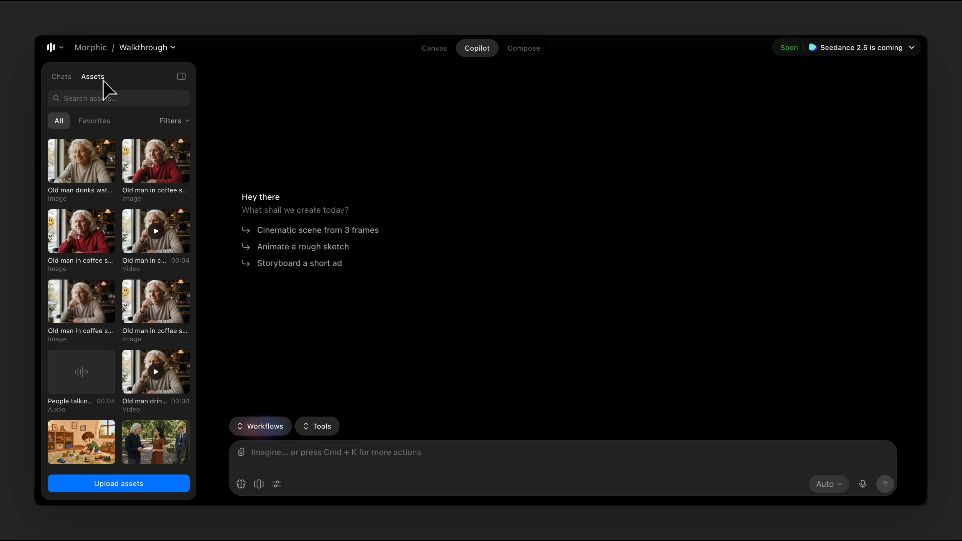
left_click_drag(99, 146, 343, 452)
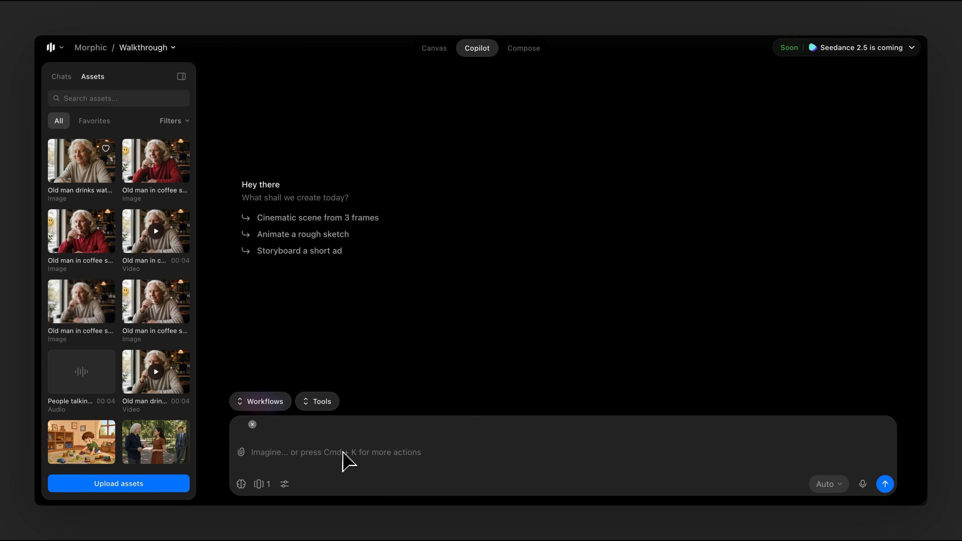
type("create 10 images of the man, the story is he walks around town and talk")
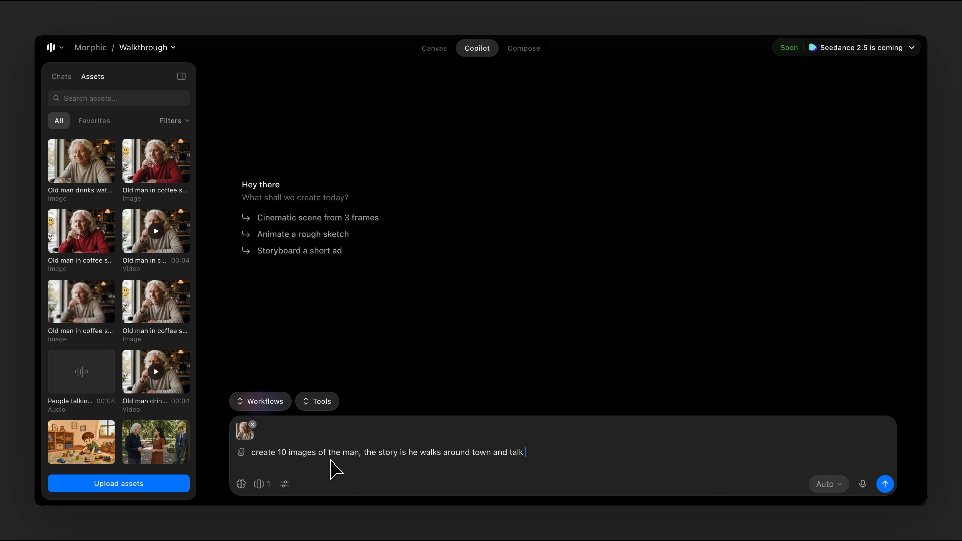
type("le")
key("Return")
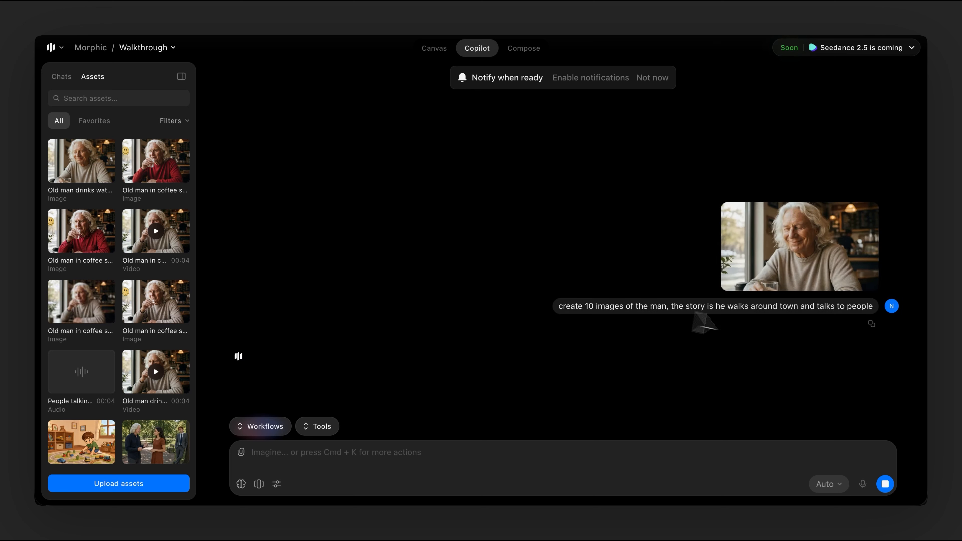
Start another new chat alongside the running Walking Man Story and view the Workflows gallery, closing it again
left_click(59, 76)
left_click(165, 77)
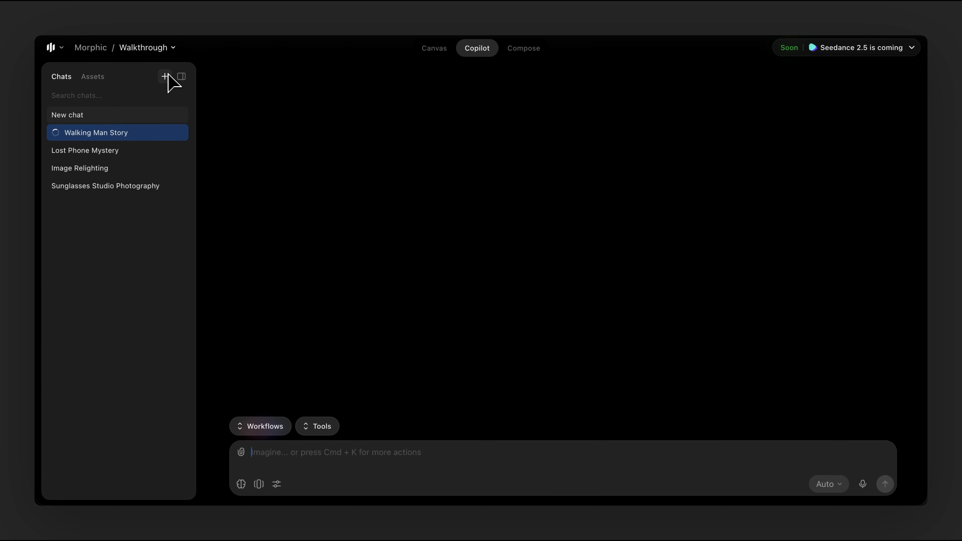
left_click(101, 151)
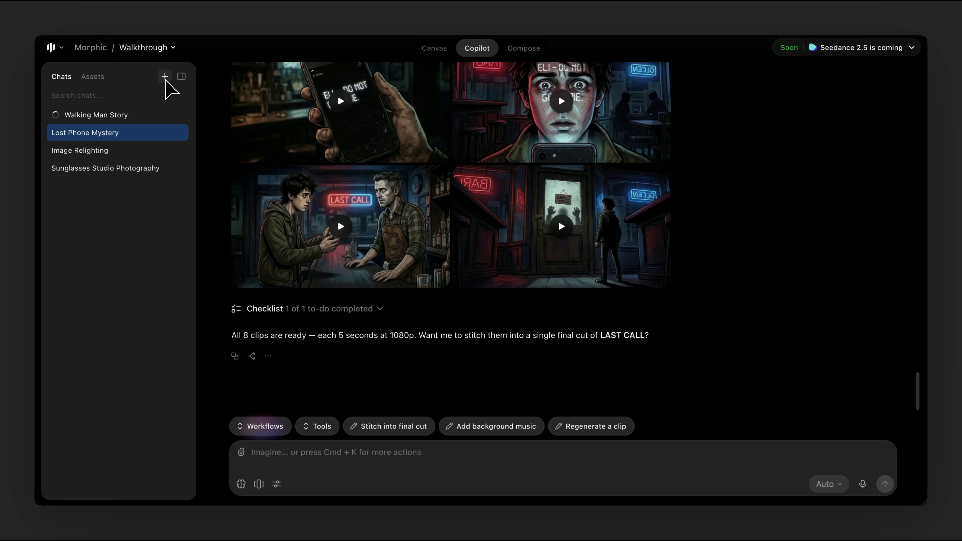
left_click(165, 77)
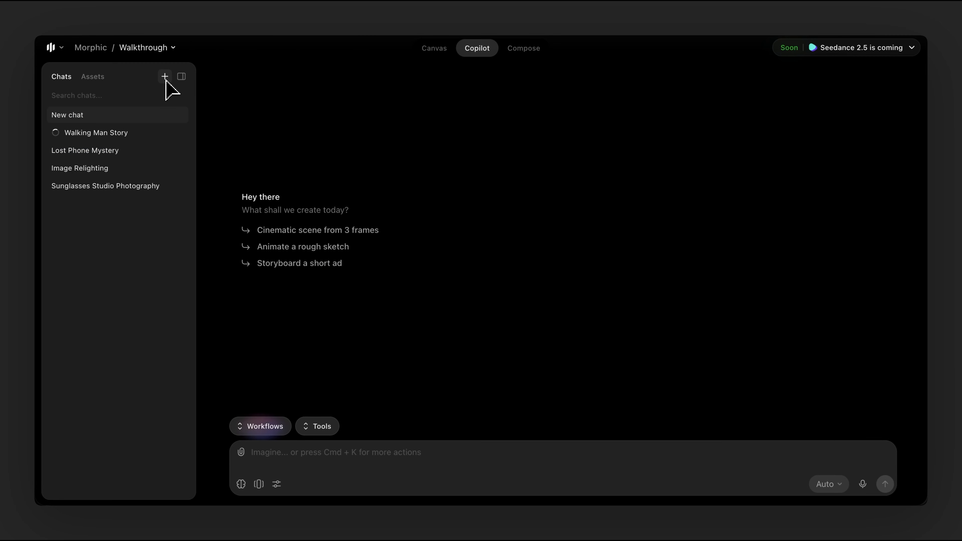
left_click(276, 425)
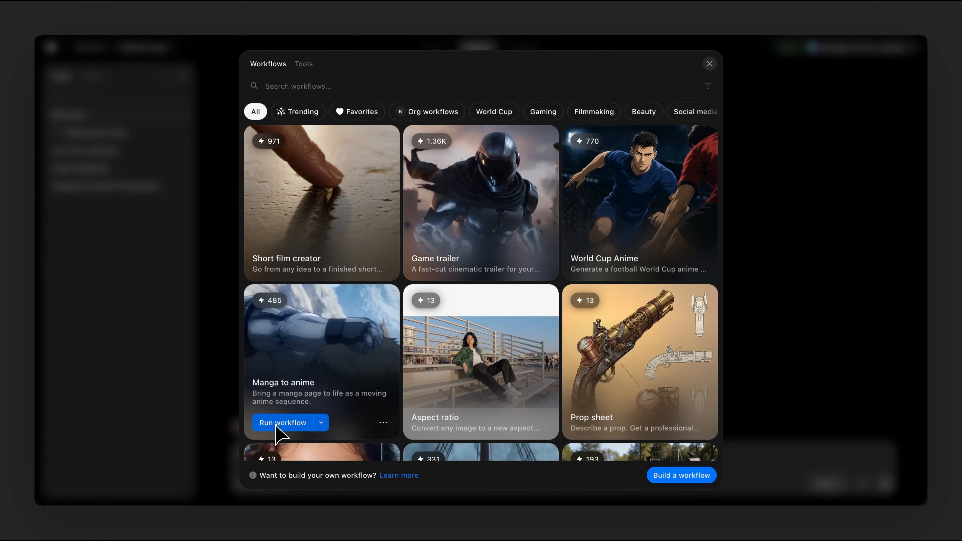
left_click(710, 63)
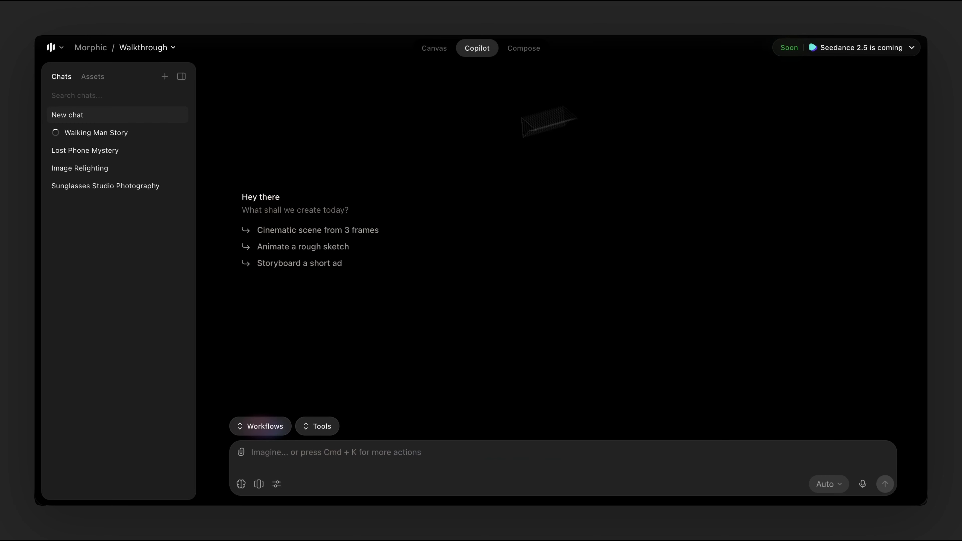
Open the Lost Phone Mystery chat and review its whole process from script and character sheets to story frames and animated clips
left_click(123, 152)
scroll(427, 238, "up", 10)
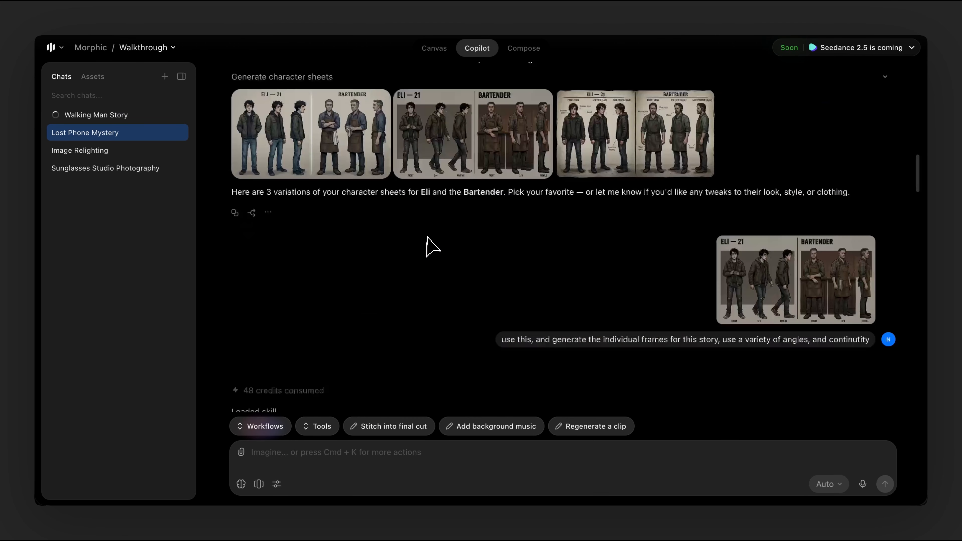
scroll(431, 246, "up", 10)
scroll(433, 246, "down", 10)
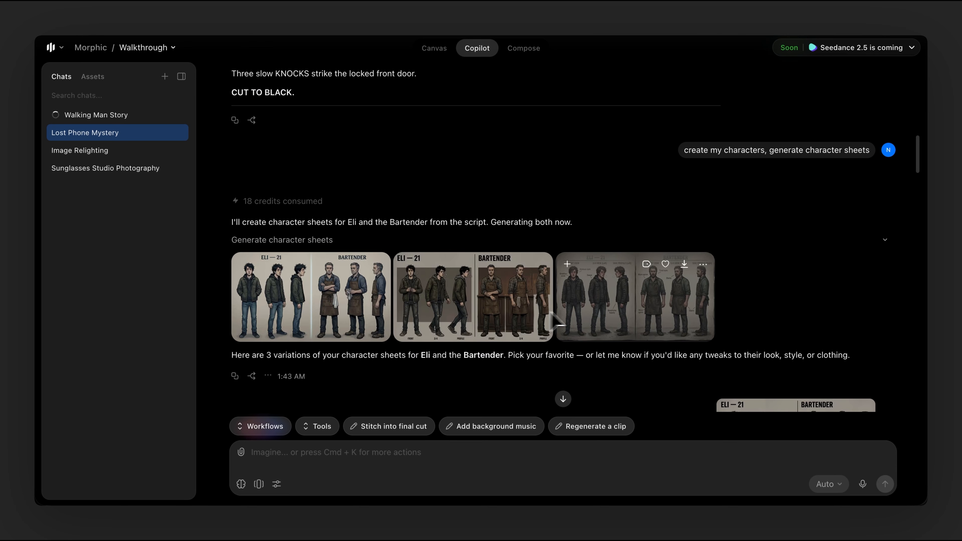
scroll(572, 322, "down", 15)
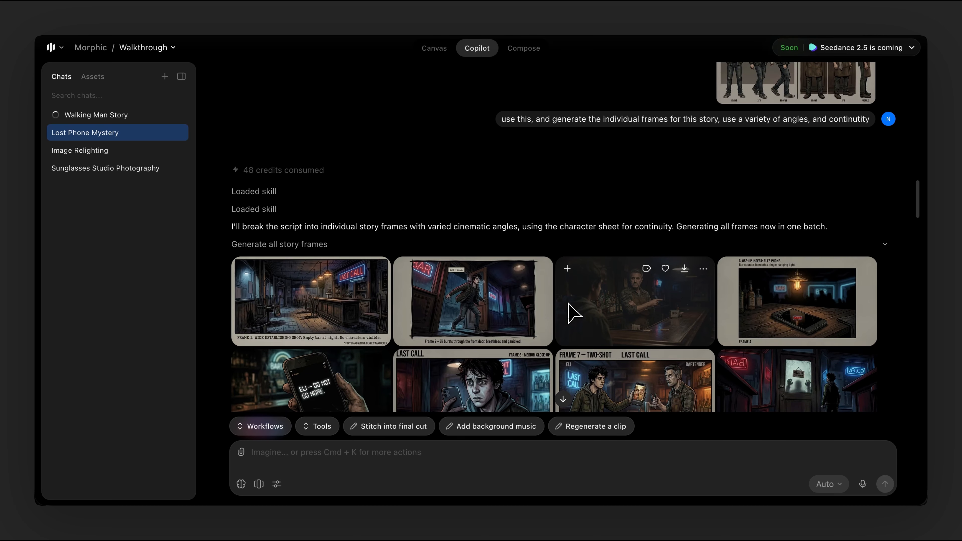
scroll(572, 314, "down", 15)
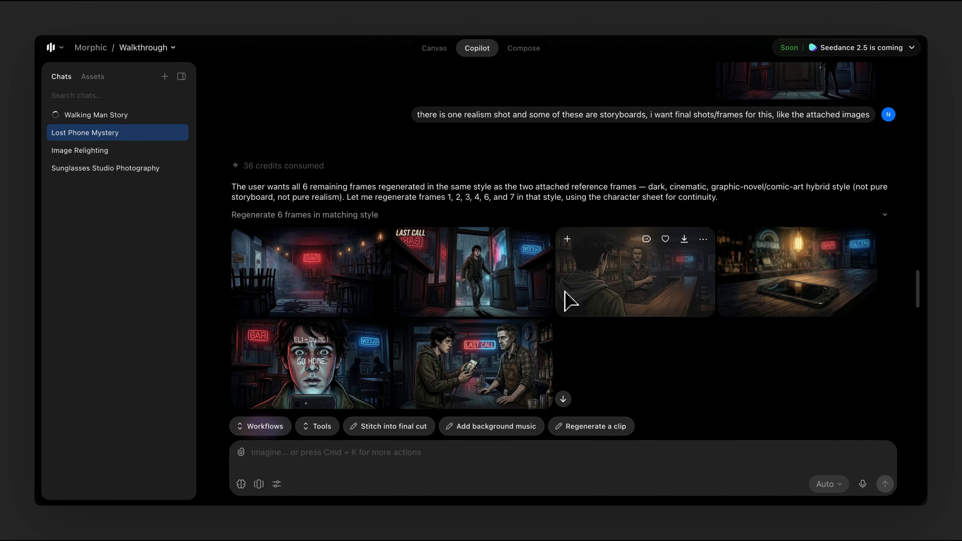
scroll(565, 326, "down", 15)
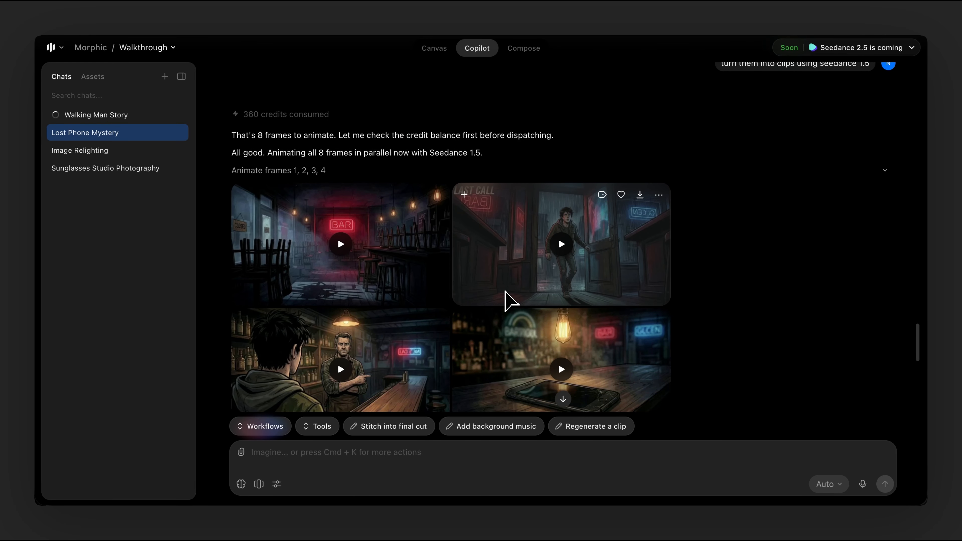
scroll(575, 189, "up", 20)
scroll(686, 125, "up", 4)
scroll(698, 327, "down", 20)
scroll(697, 345, "down", 2)
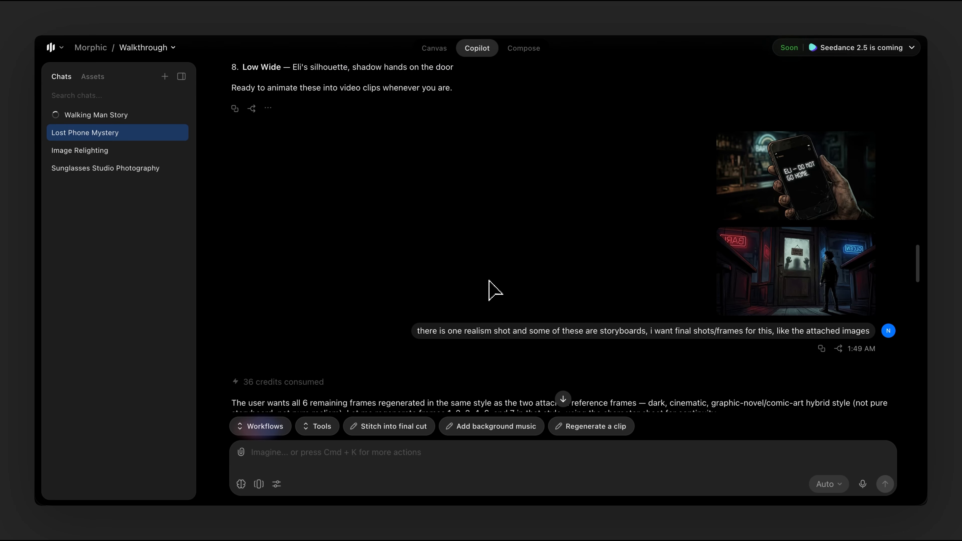
scroll(489, 281, "down", 20)
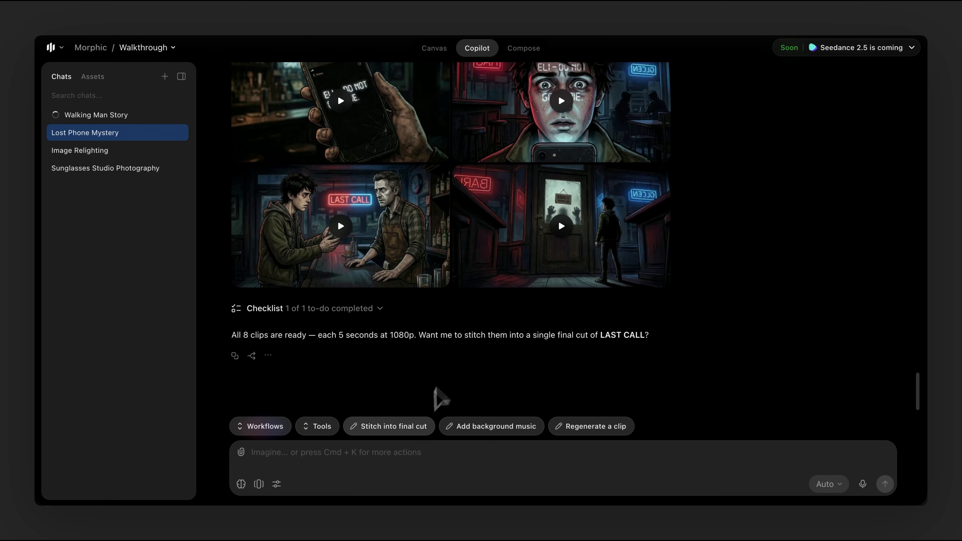
Send "create a workflow" in the Lost Phone Mystery chat and choose Full pipeline as the stages to include
type("create a workflow")
key("Return")
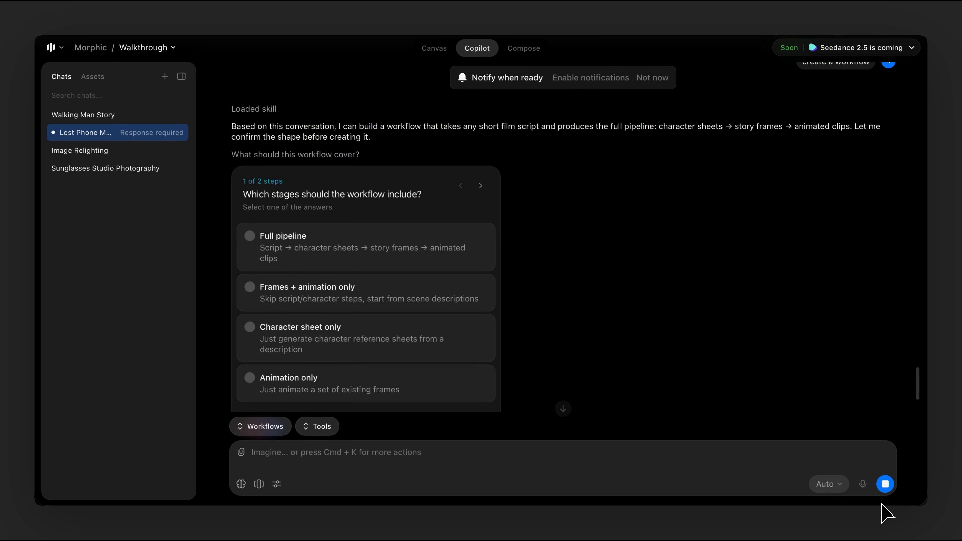
triple_click(322, 111)
left_click(506, 113)
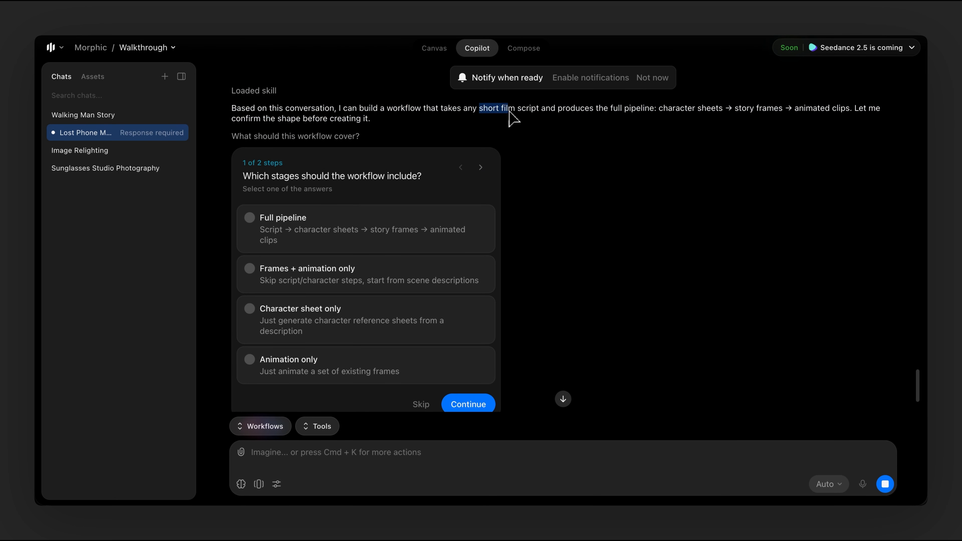
left_click_drag(609, 112, 647, 111)
scroll(312, 201, "down", 1)
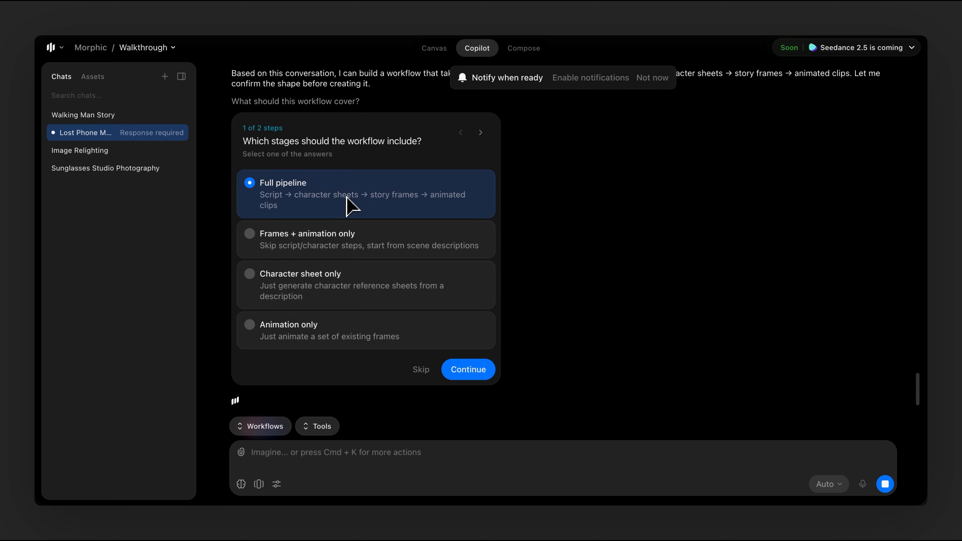
Continue with the full pipeline, make the visual style a user input and submit the workflow setup answers
left_click(470, 368)
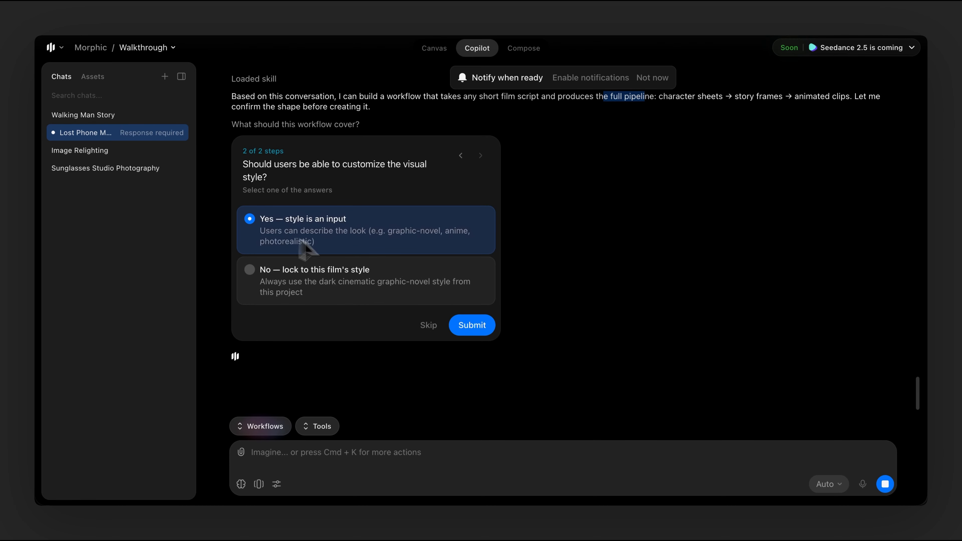
left_click(470, 323)
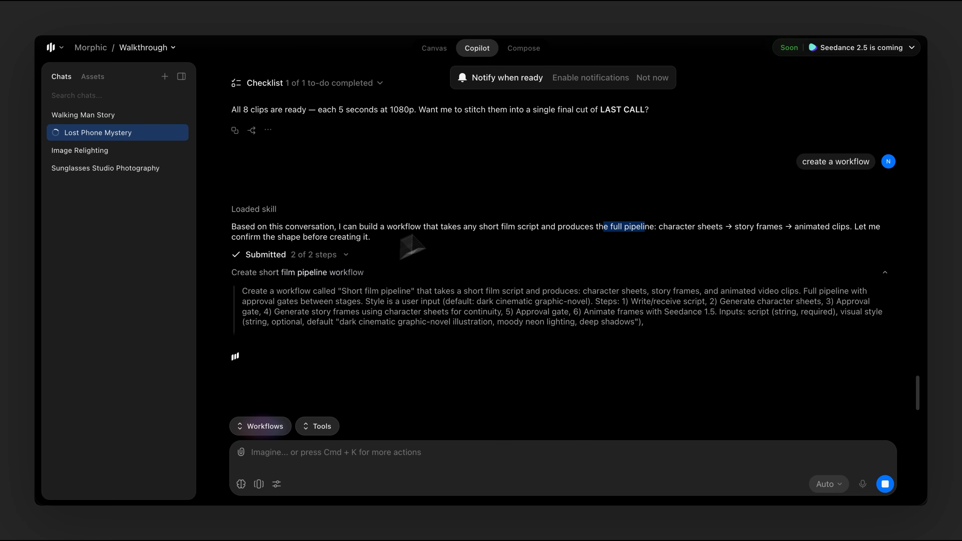
Start a new chat and browse the available workflows in the Workflows gallery
left_click(166, 77)
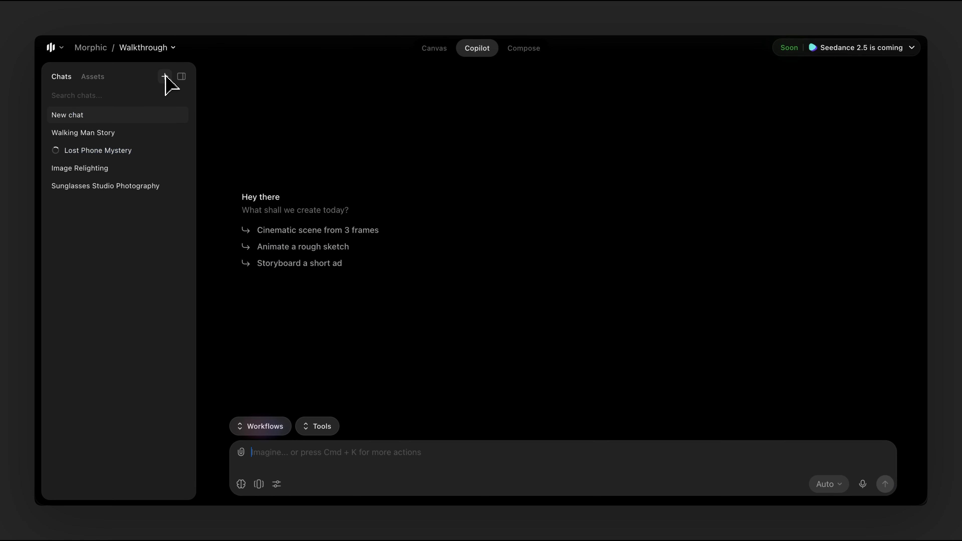
left_click(279, 431)
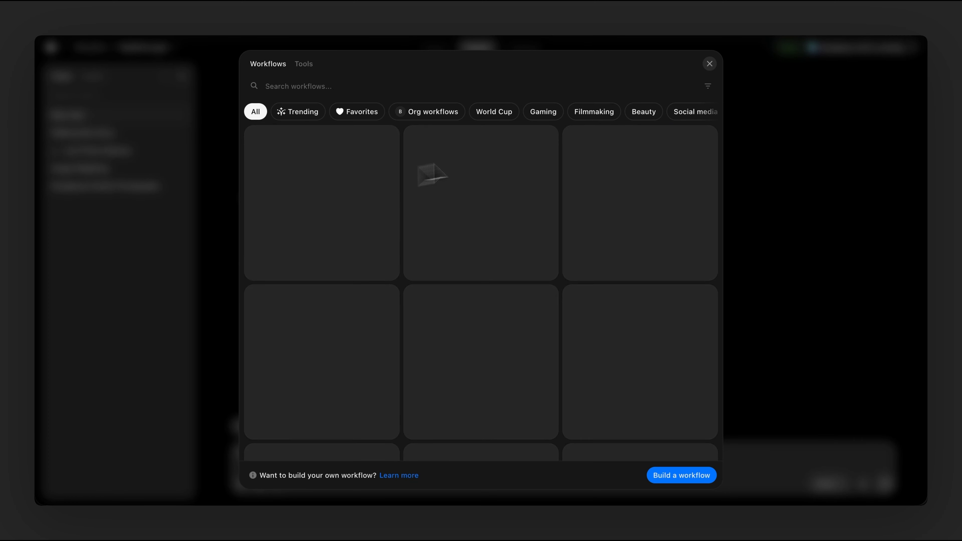
scroll(488, 369, "down", 4)
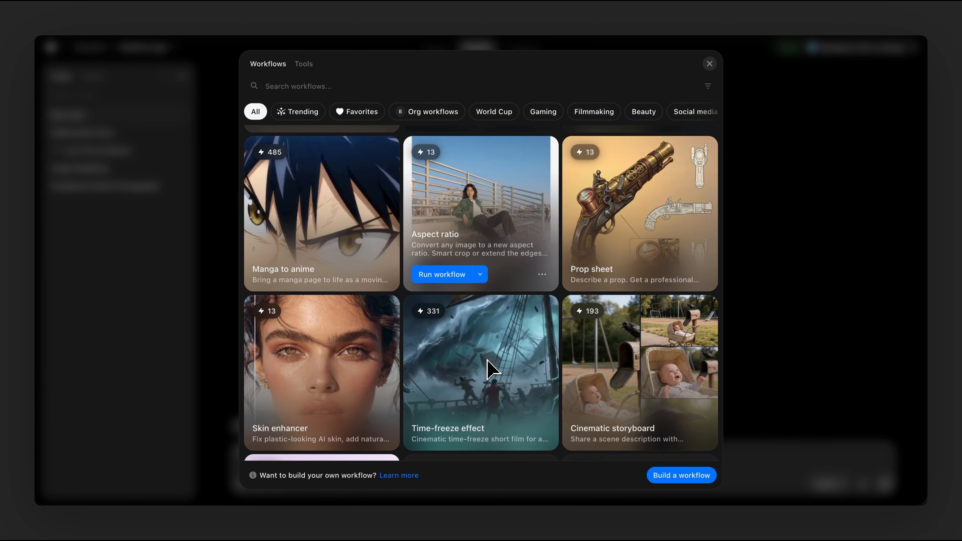
scroll(487, 361, "down", 10)
scroll(484, 358, "up", 7)
scroll(485, 365, "down", 4)
scroll(464, 406, "up", 5)
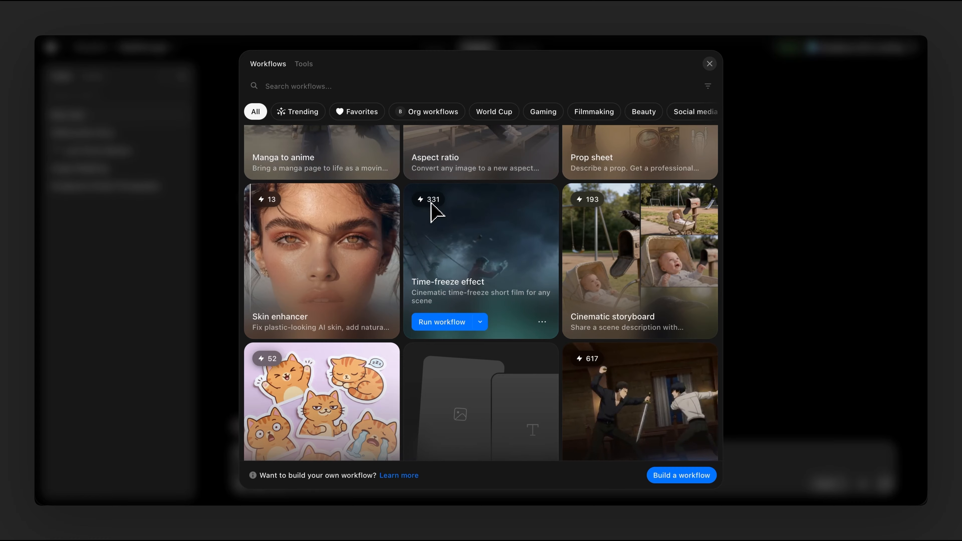
scroll(507, 282, "down", 3)
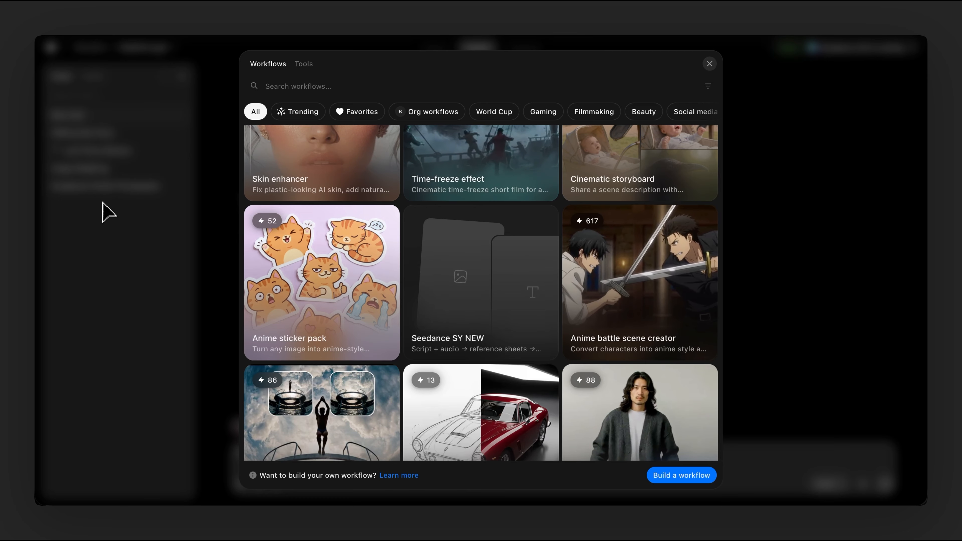
scroll(400, 279, "up", 5)
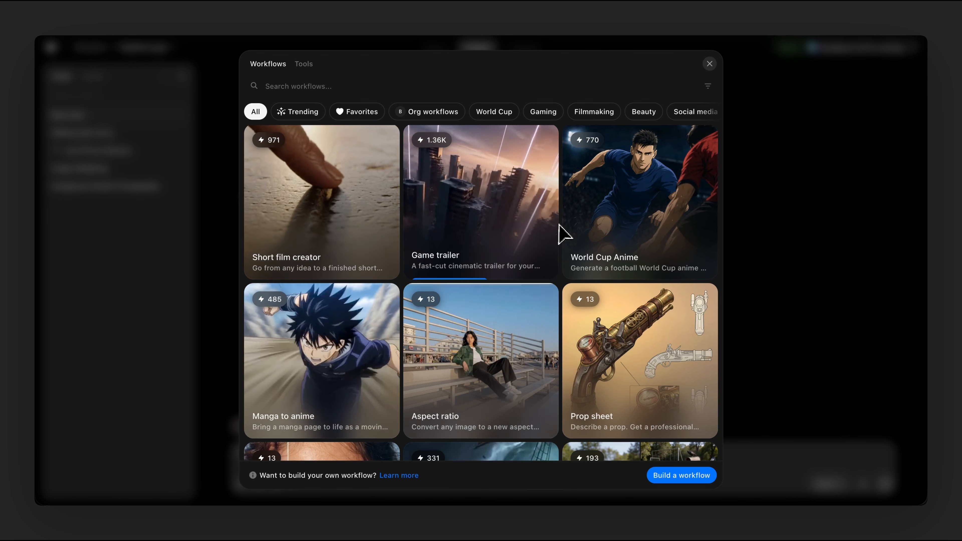
Filter the workflows to Filmmaking, view the details of Cinematic storyboard, and close the gallery
left_click(600, 112)
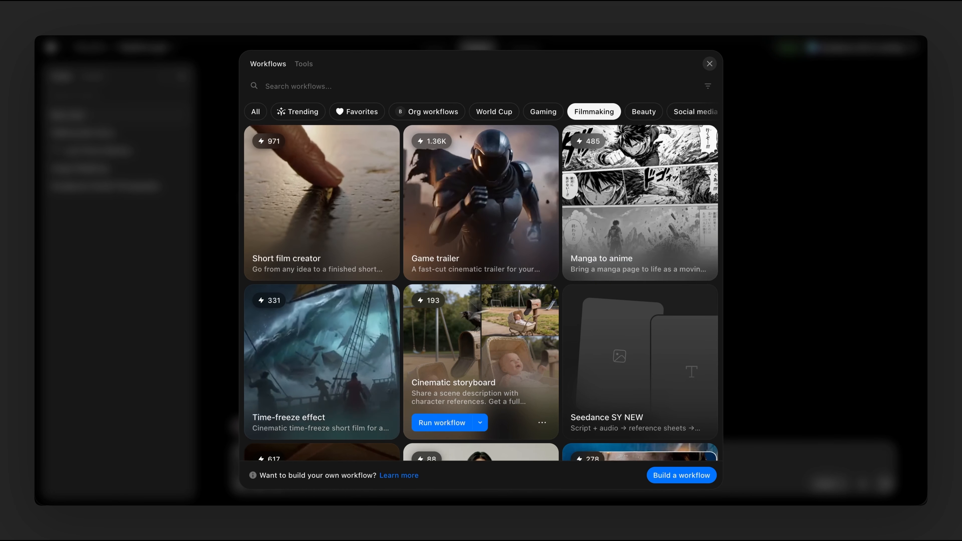
scroll(543, 308, "down", 3)
left_click(541, 300)
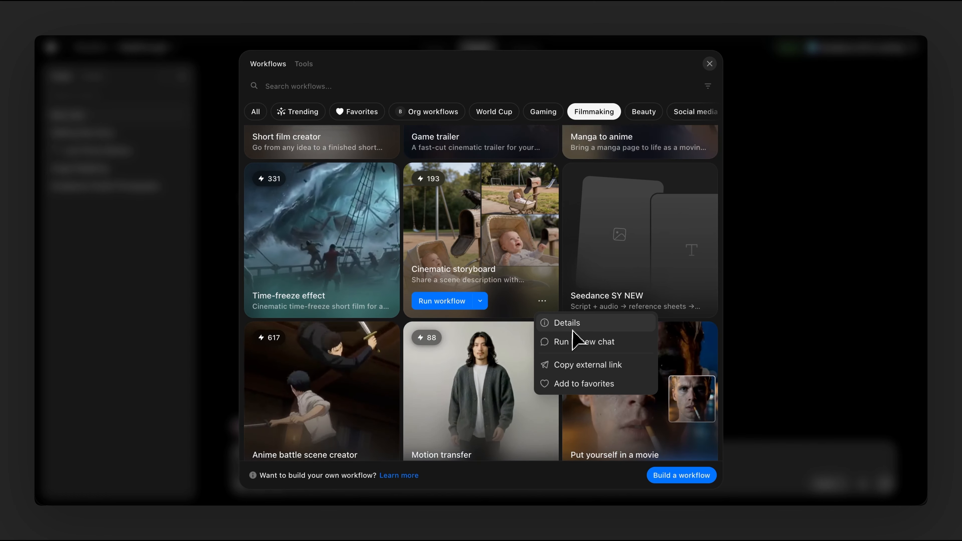
left_click(572, 325)
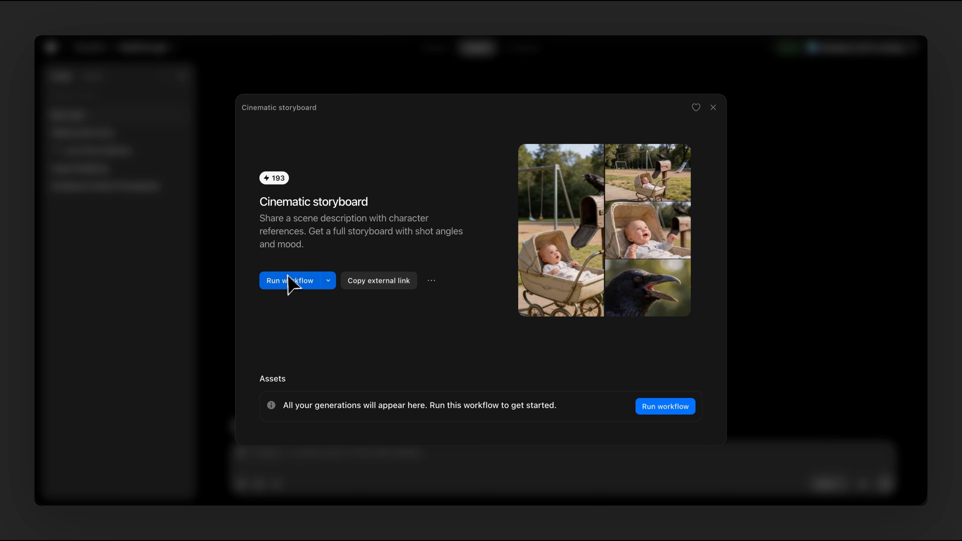
left_click(719, 107)
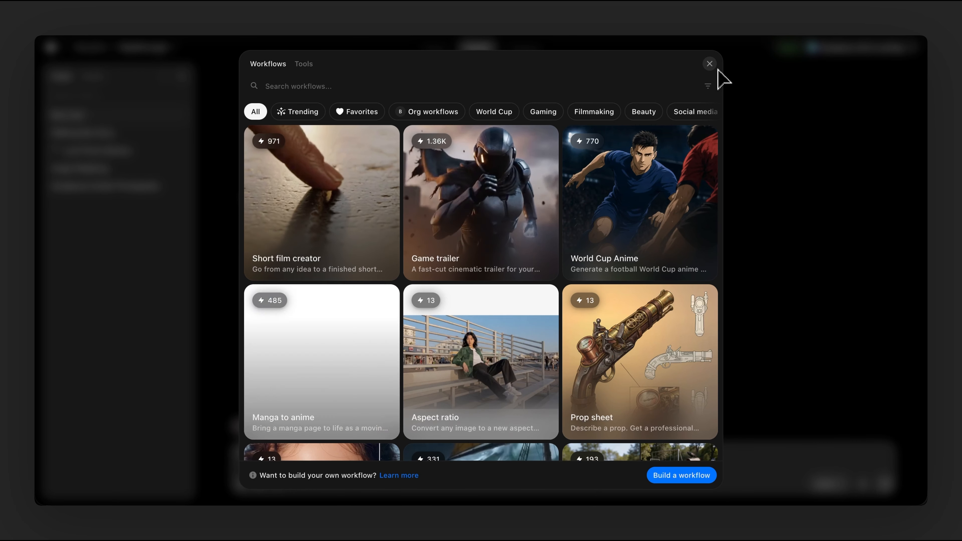
left_click(715, 65)
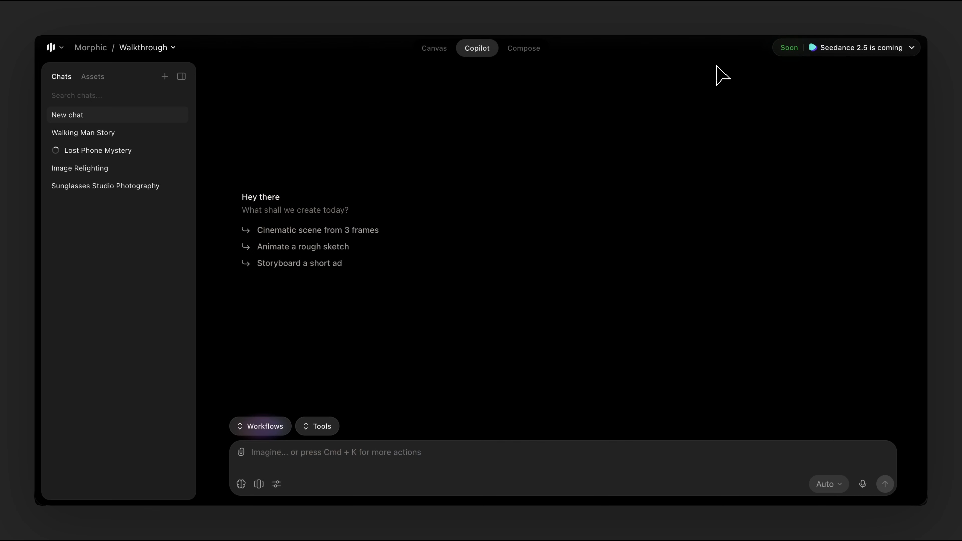
Run the Short film pipeline workflow from the Lost Phone Mystery chat with the script "a cop chases after a dog and realizes the dog is actually evil"
left_click(117, 150)
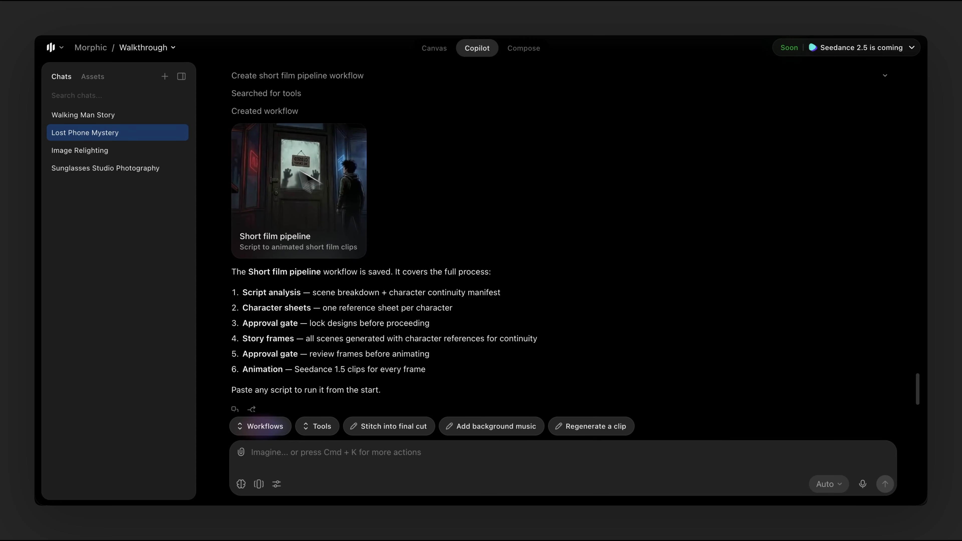
scroll(264, 152, "up", 2)
mouse_move(308, 282)
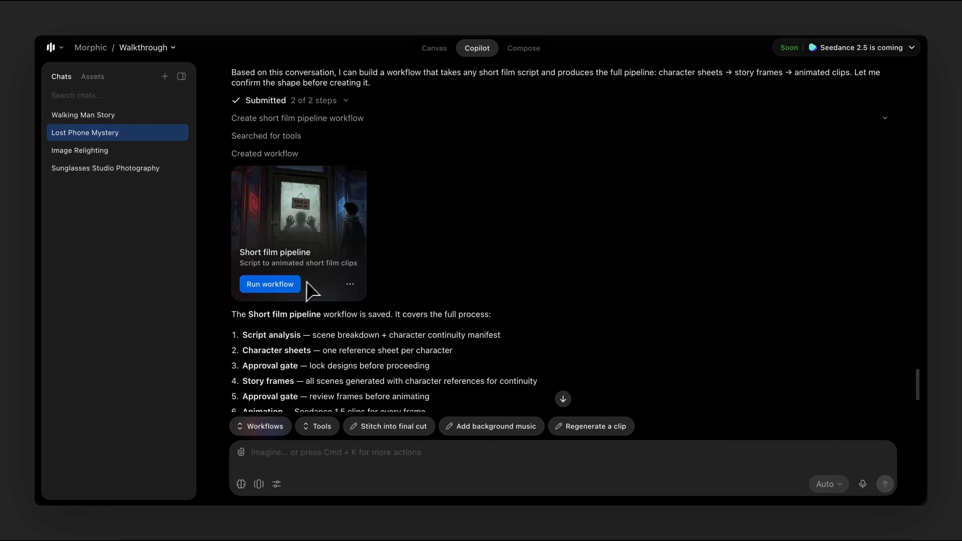
left_click(276, 288)
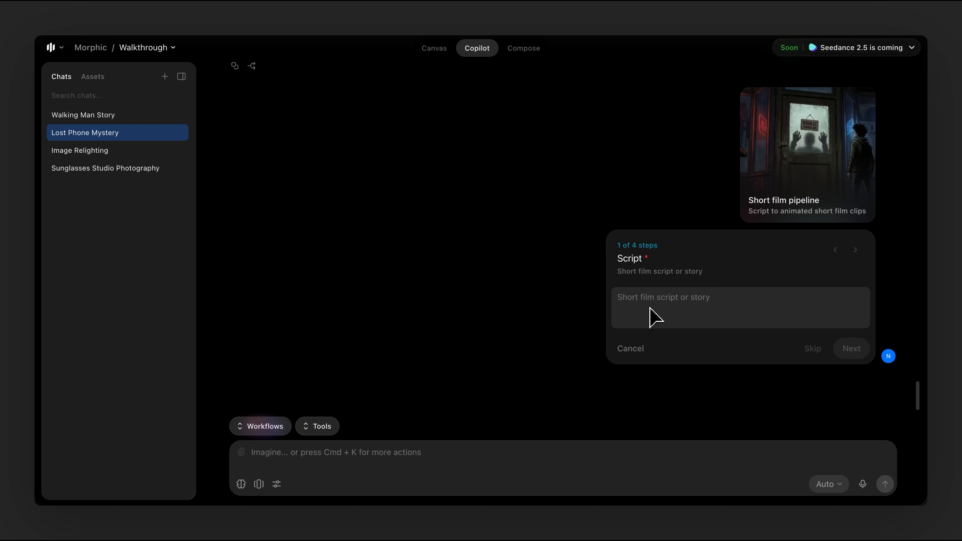
type("a cop cha")
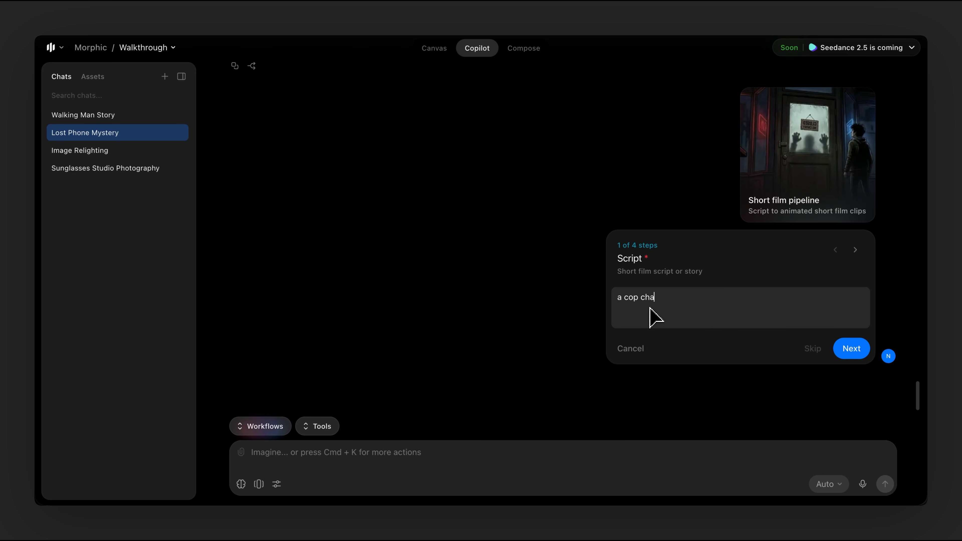
type("ses after a dog and realizes the dog is")
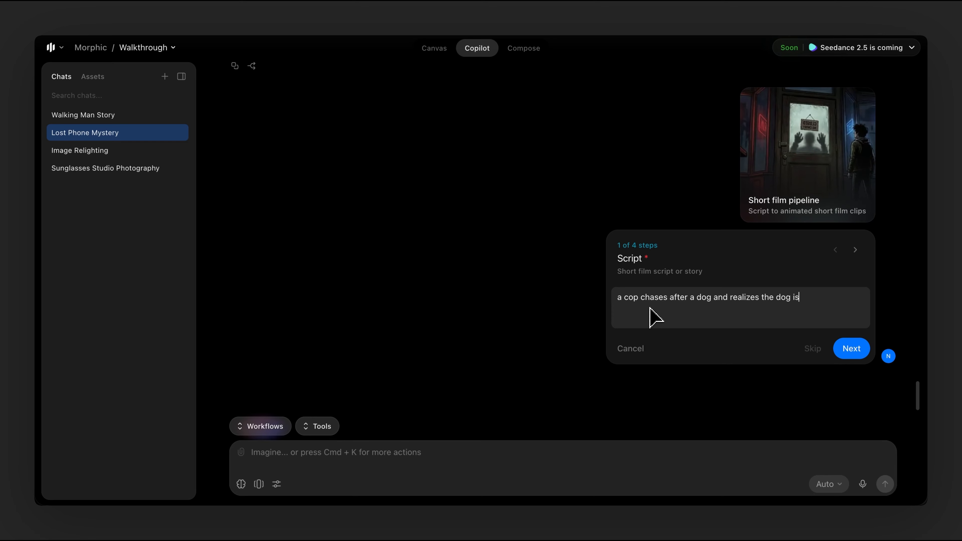
type(" actually evil")
left_click(856, 352)
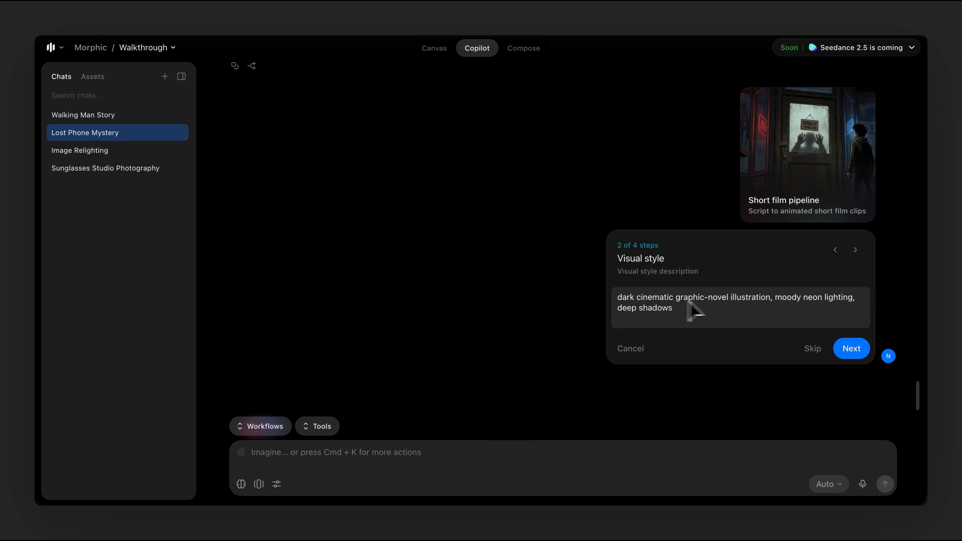
Keep the default visual style, set the number of scenes to 6 and the clip duration to 3 seconds, and submit the workflow run
double_click(671, 300)
left_click(752, 316)
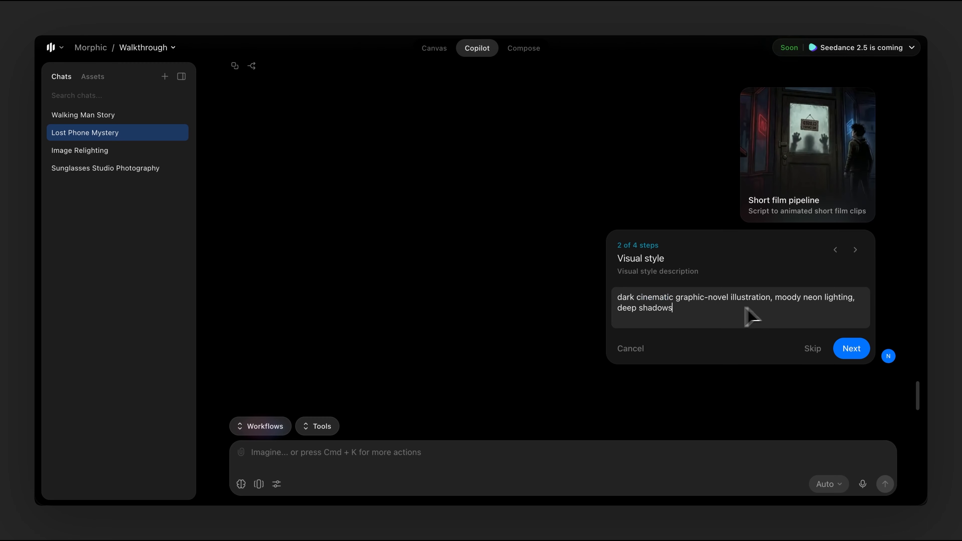
left_click(849, 350)
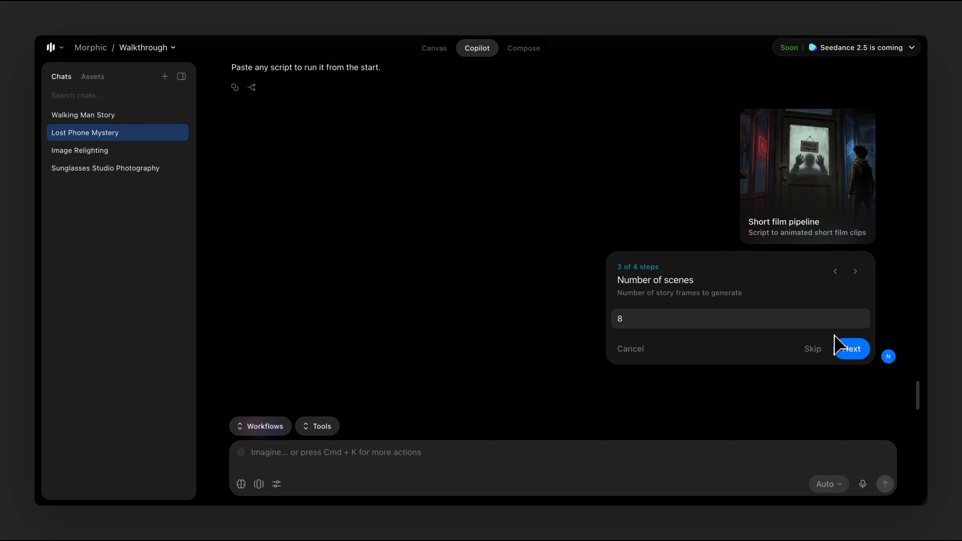
type("6")
left_click(848, 349)
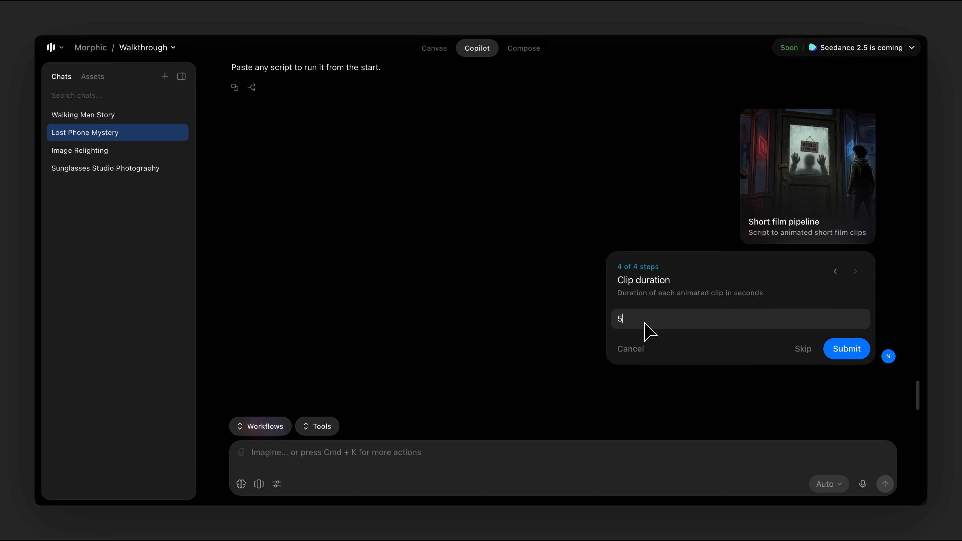
type("3")
left_click(846, 350)
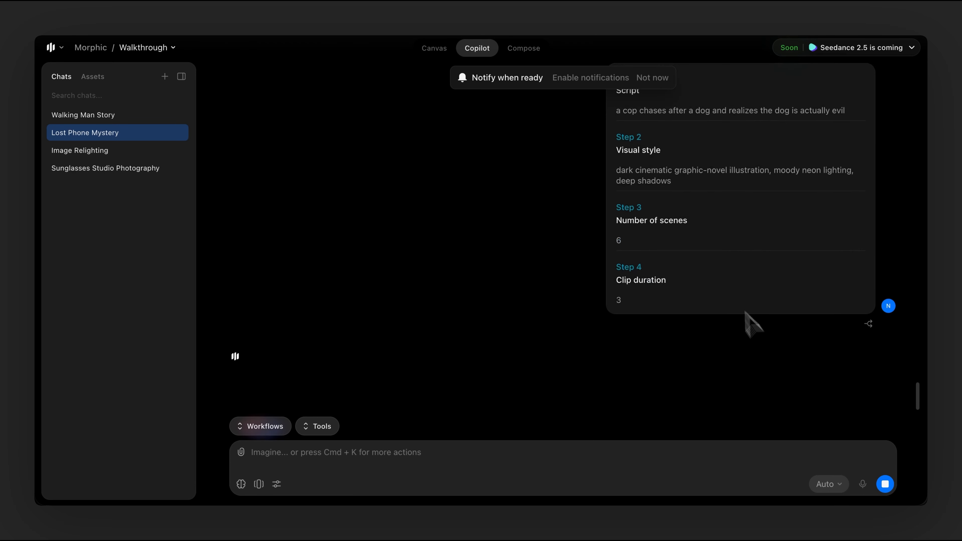
Review the submitted workflow answers and open the Short film pipeline workflow for editing
scroll(719, 273, "up", 5)
scroll(718, 286, "down", 5)
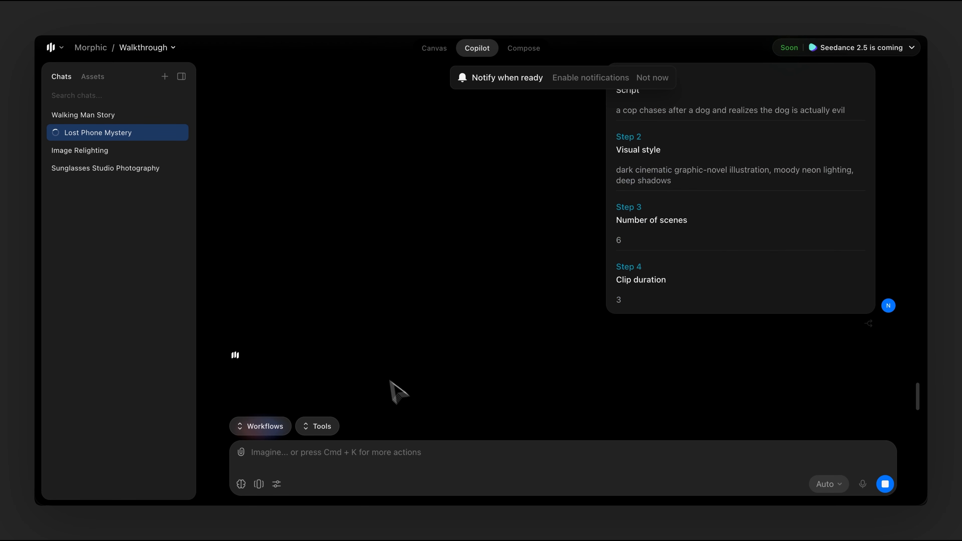
scroll(668, 214, "up", 1)
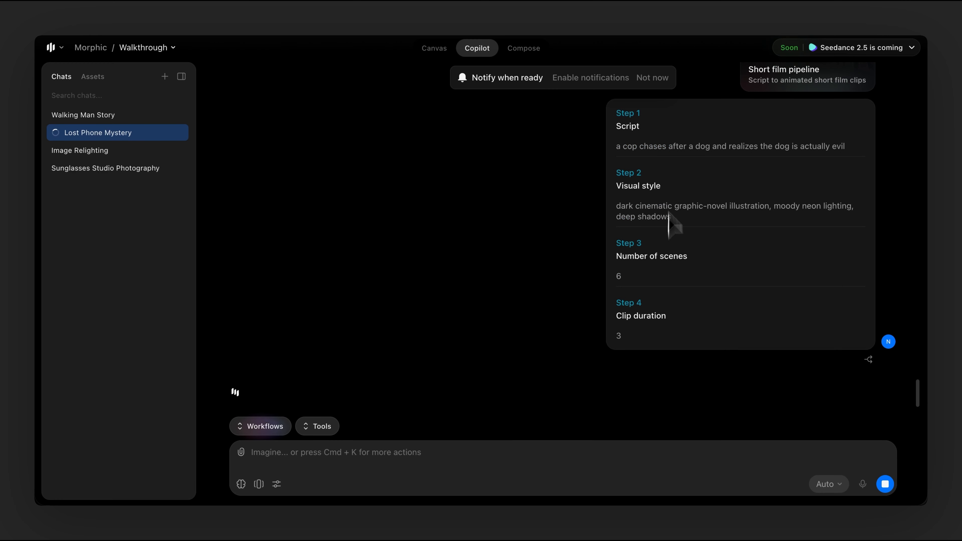
scroll(754, 178, "up", 4)
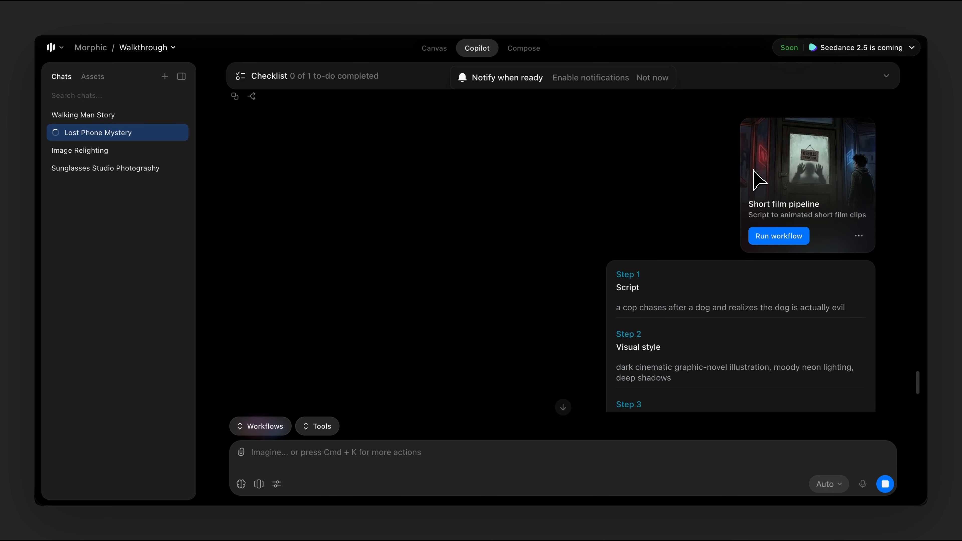
left_click(859, 237)
left_click(861, 237)
left_click(859, 238)
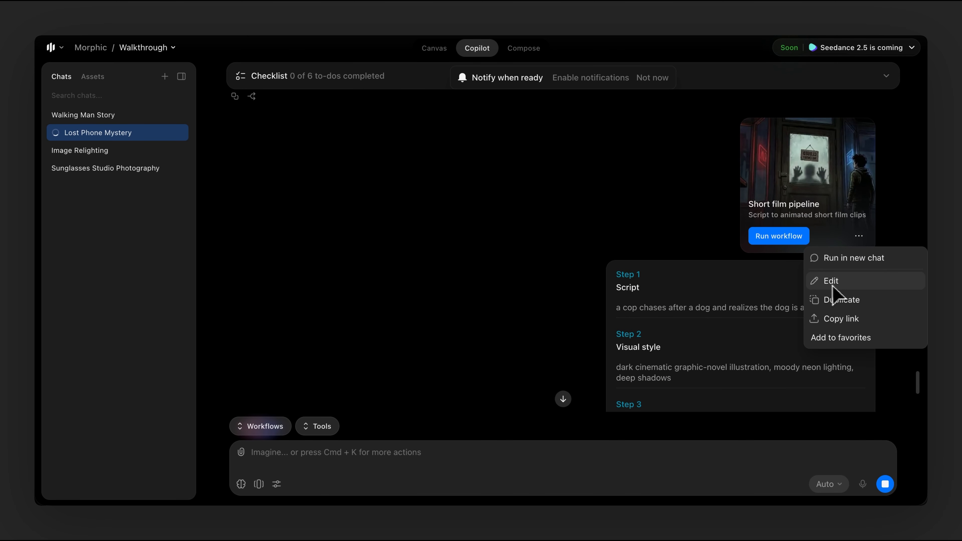
left_click(859, 282)
Read through the Short film pipeline's input parameters, steps, approval gates and completion section
scroll(473, 341, "down", 5)
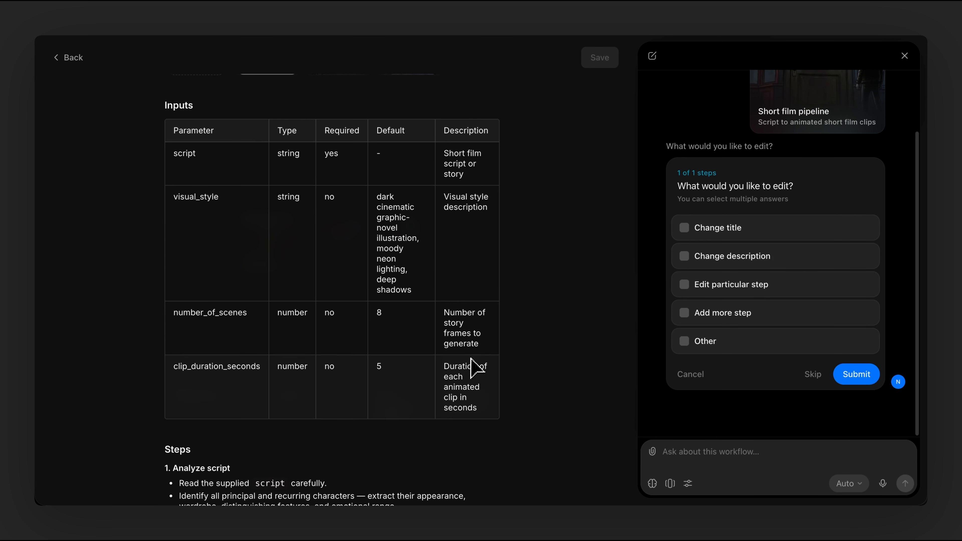
scroll(454, 341, "down", 10)
scroll(414, 369, "down", 5)
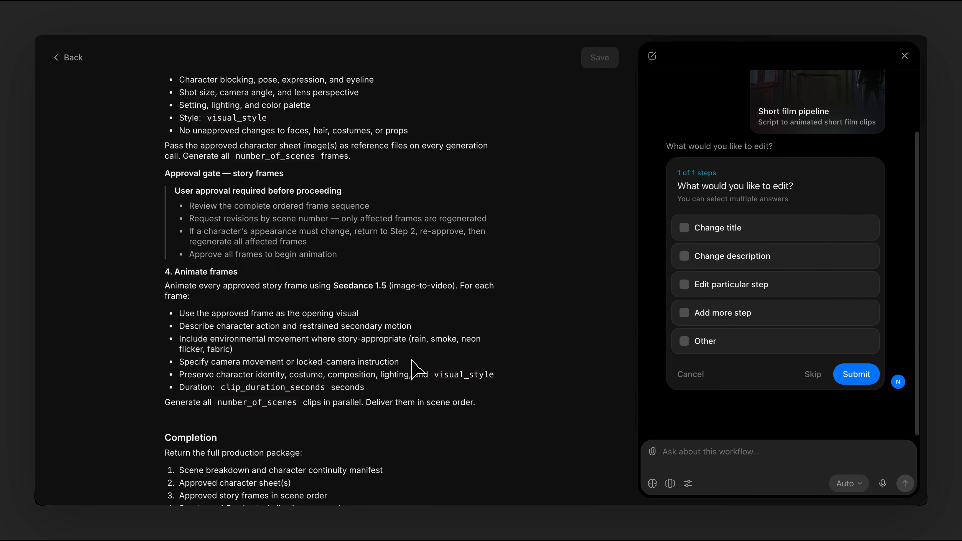
scroll(414, 370, "up", 20)
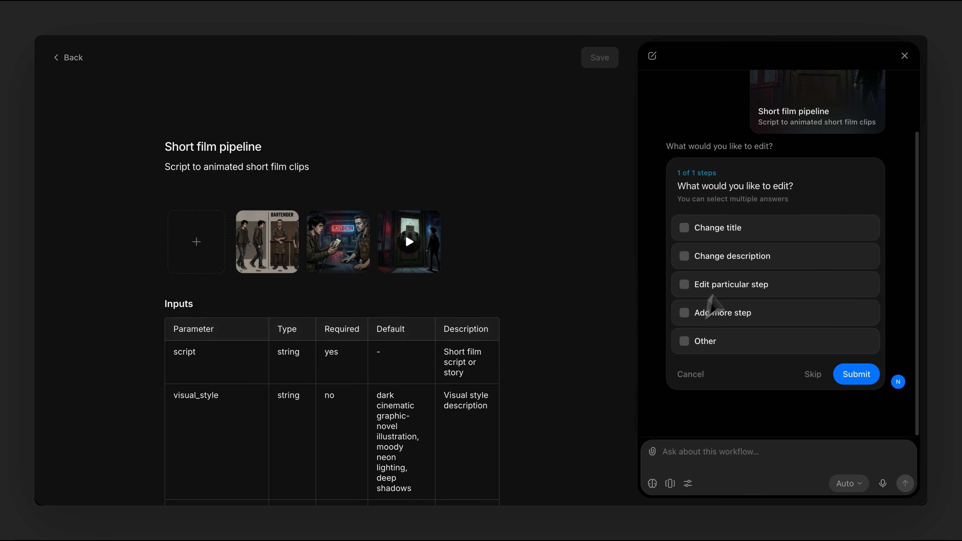
Submit "Add more step" as the edit to make to the Short film pipeline workflow
left_click_drag(692, 190, 814, 187)
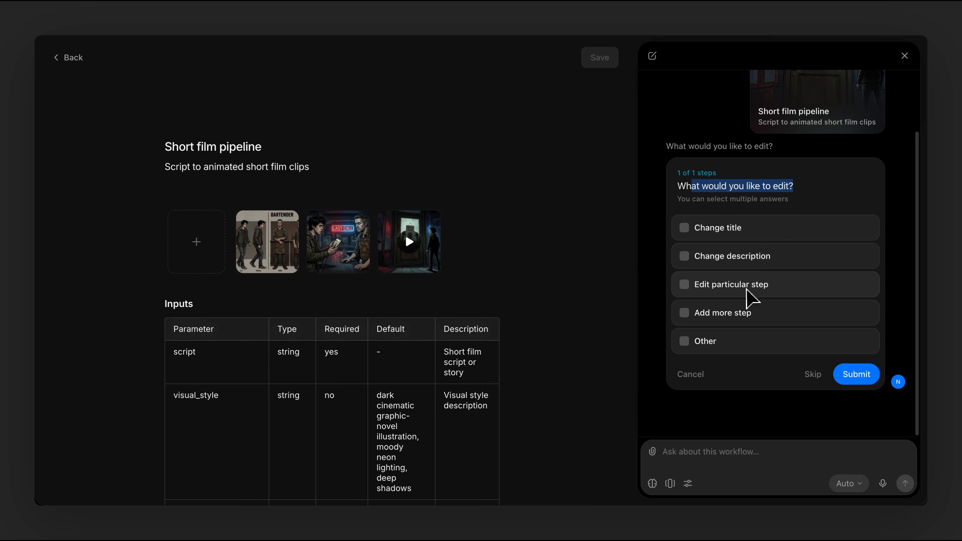
left_click(729, 315)
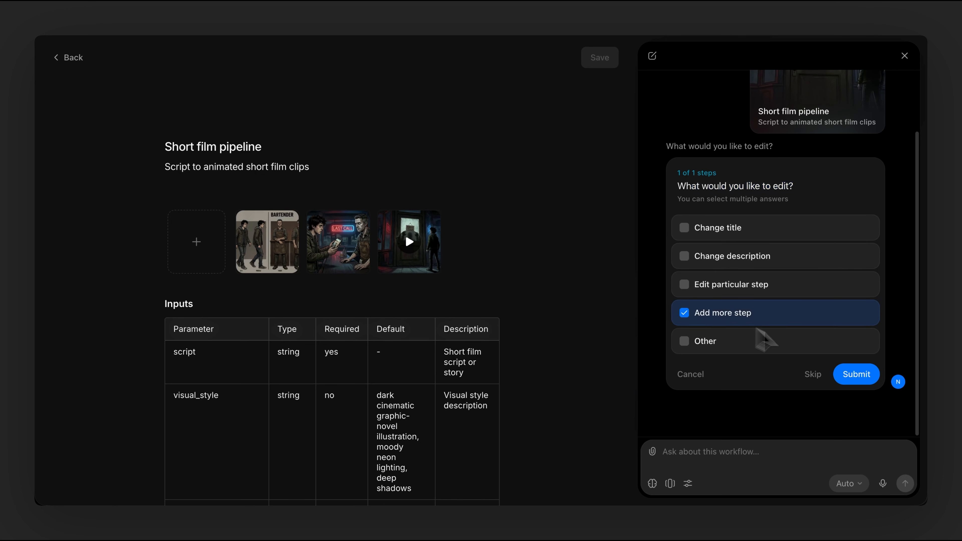
left_click(855, 374)
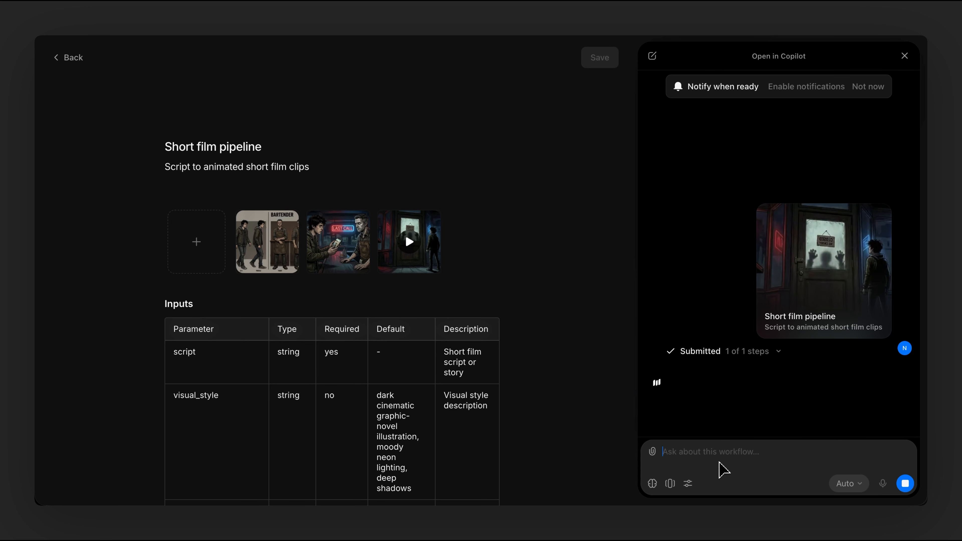
Enter the request "add a step where i can upload my characters" in the workflow's Copilot chat
type("add a step where i can upload my ")
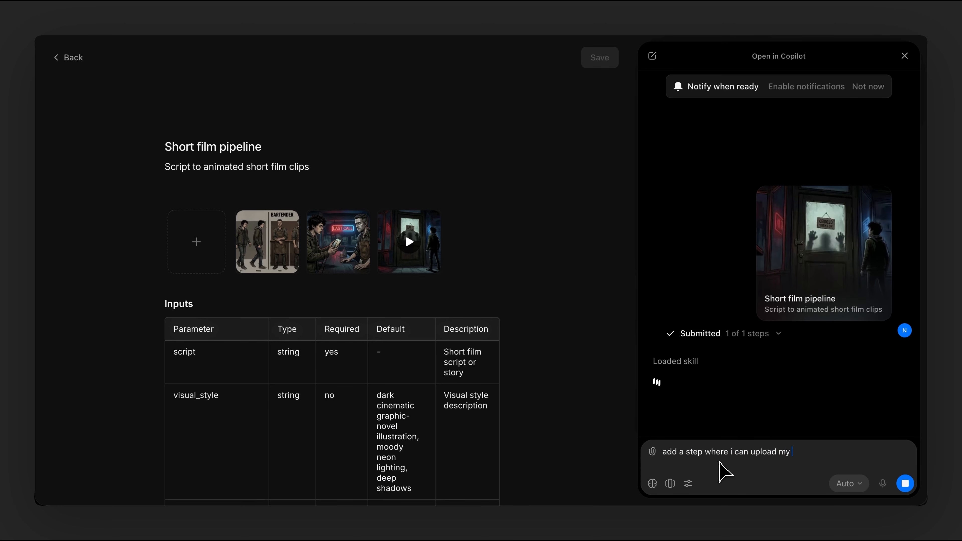
type("characters")
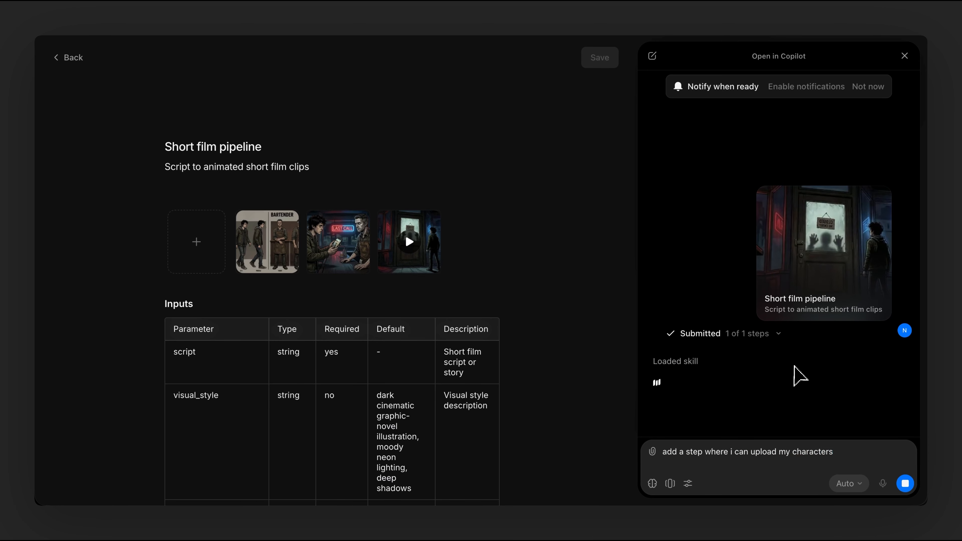
key("Return")
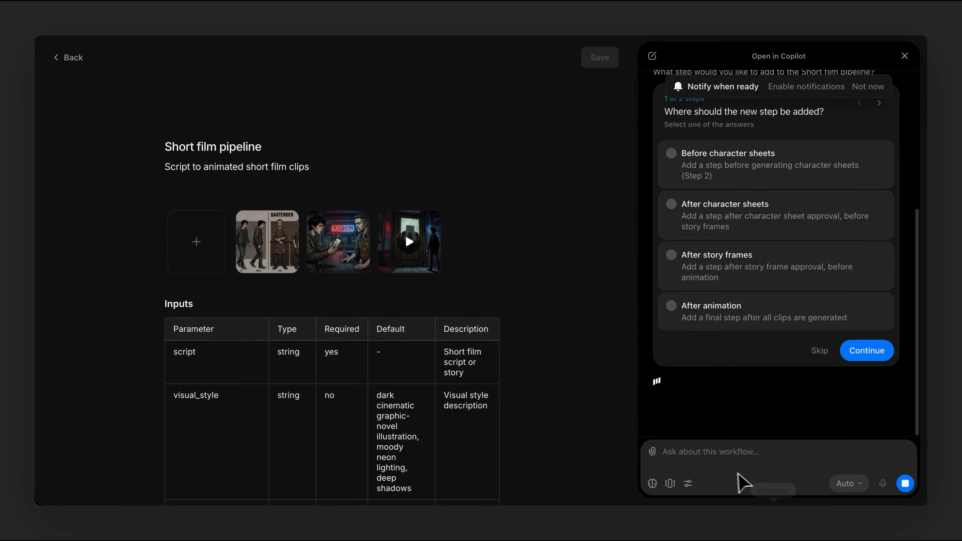
type("add a step where i can upload my characters")
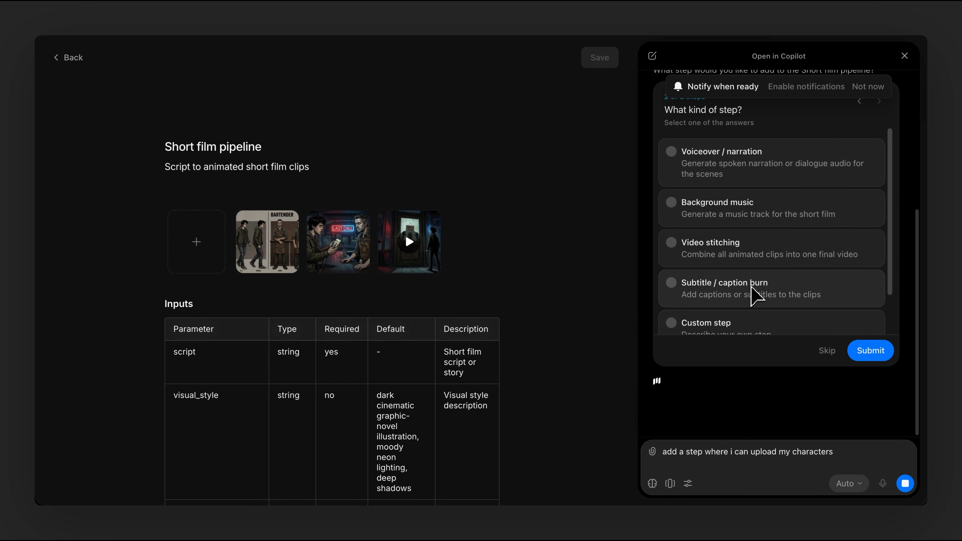
Choose Custom step as the kind of step to add after the character sheets, and submit the answers
scroll(754, 295, "down", 2)
scroll(754, 295, "up", 2)
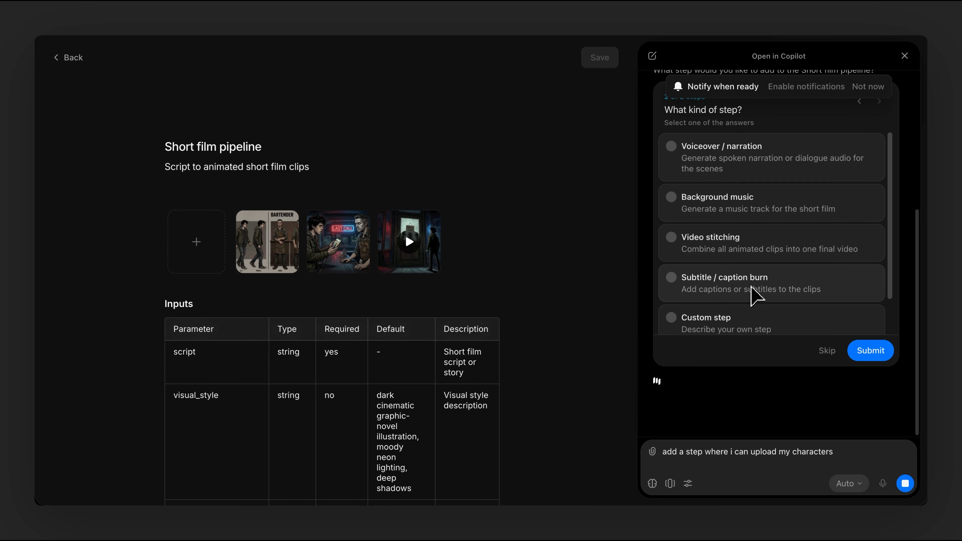
scroll(754, 295, "down", 2)
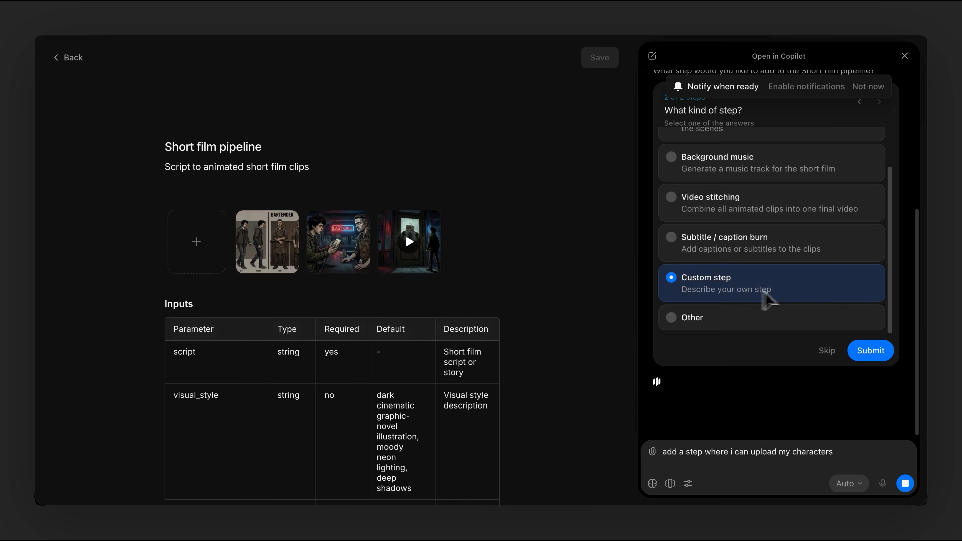
left_click(873, 352)
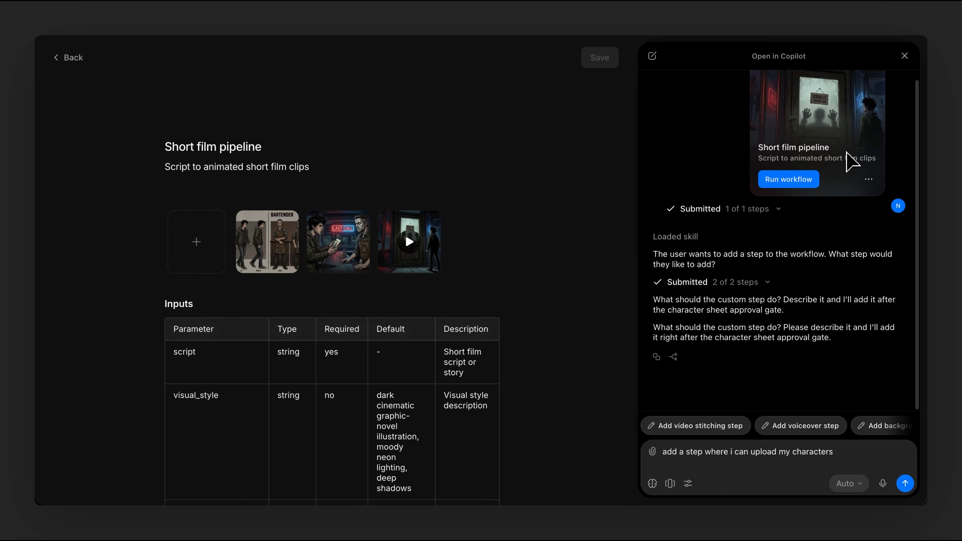
Leave the Short film pipeline editor and start a new Copilot chat
left_click(904, 61)
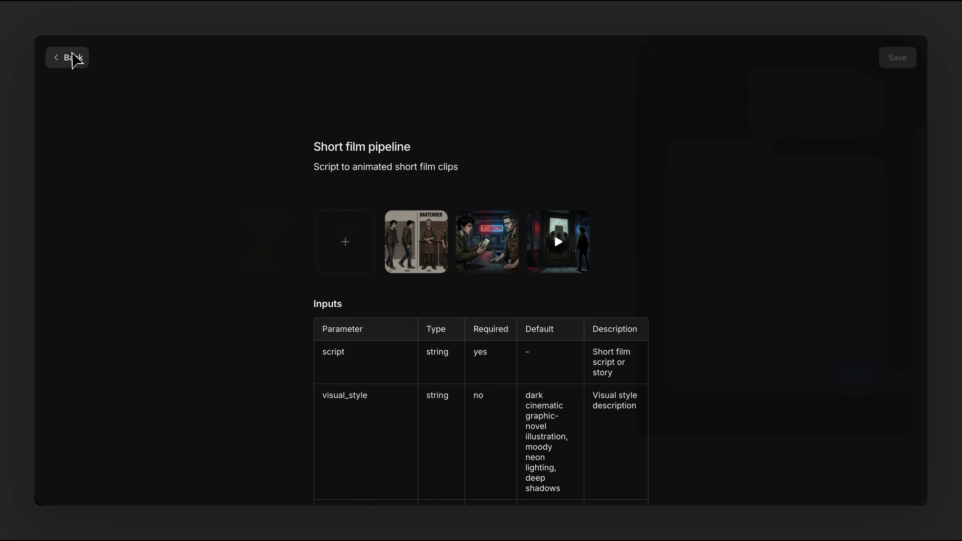
left_click(73, 58)
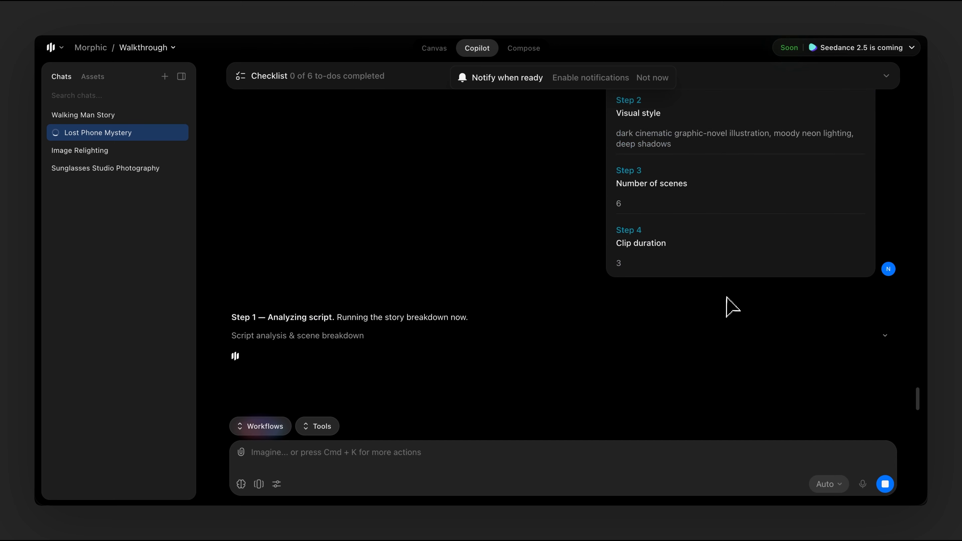
left_click(165, 76)
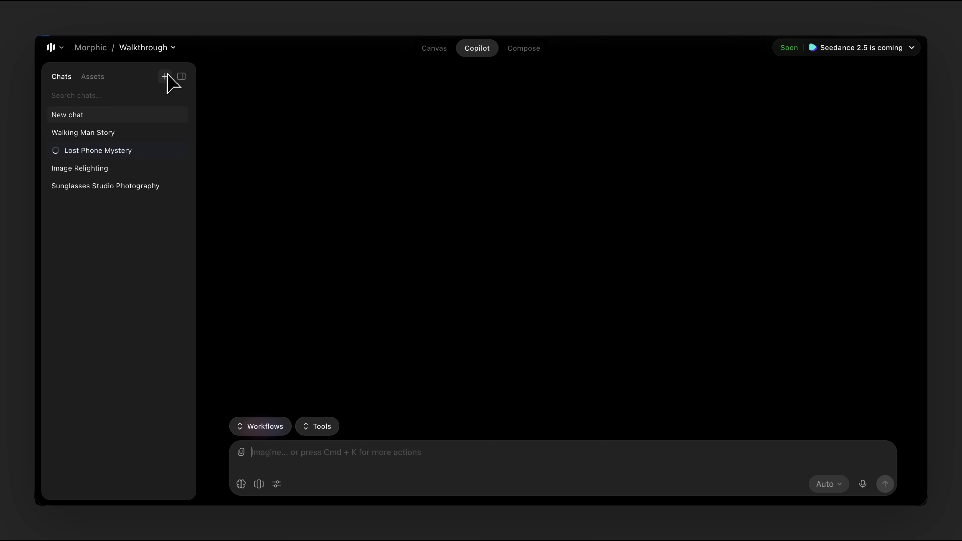
type("create a workflow for me that")
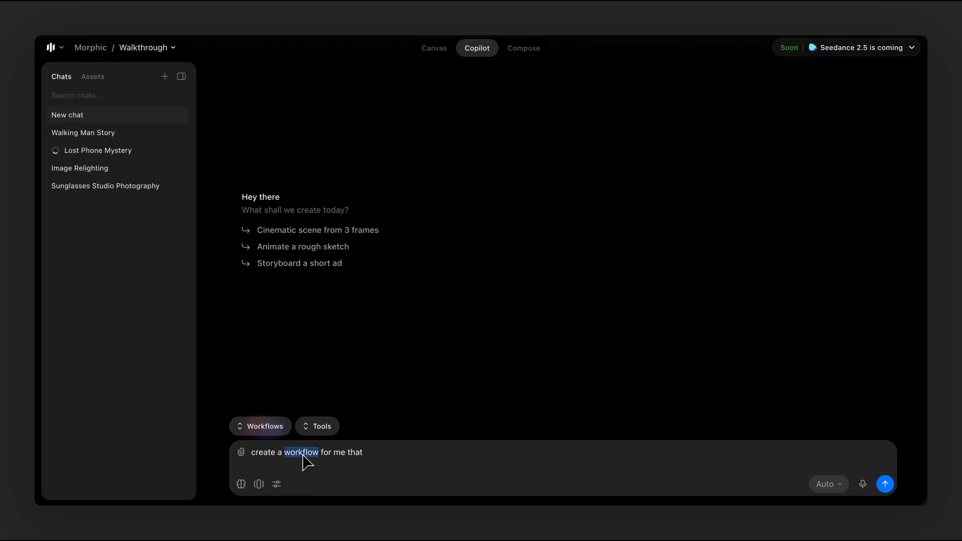
key("super+a")
key("BackSpace")
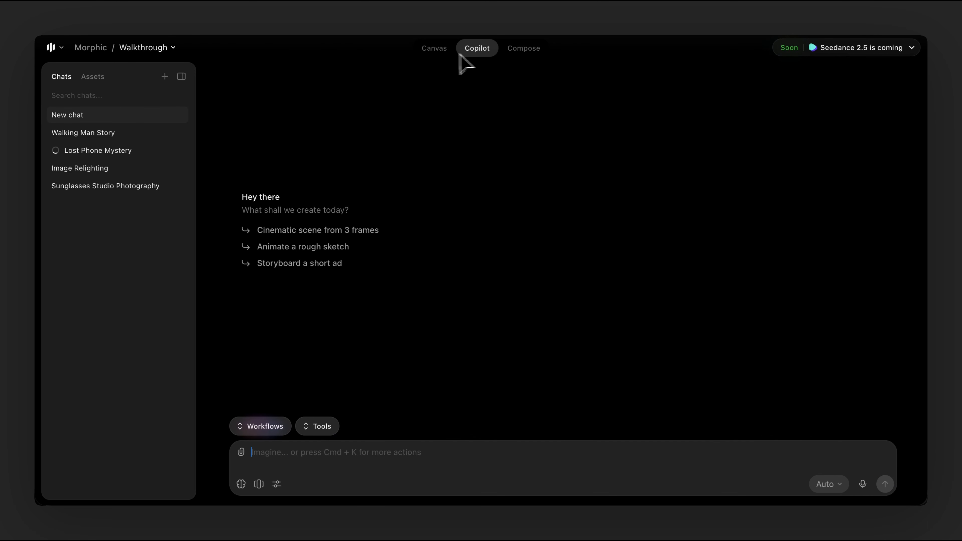
Switch to the Compose workspace and place the old man in coffee shop video at the start of the timeline
left_click(441, 53)
left_click(526, 52)
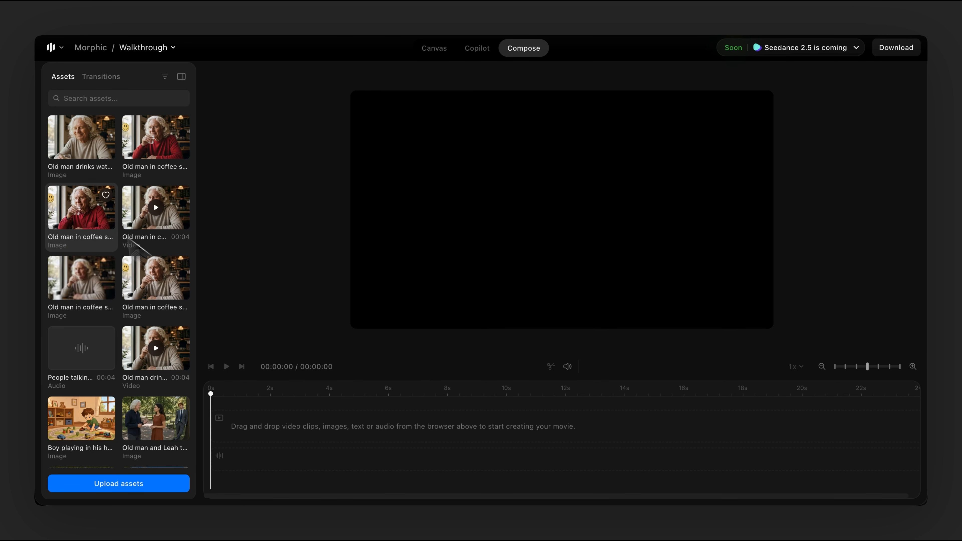
left_click_drag(156, 207, 245, 430)
Add the monkey lip sync video right after the coffee shop clip and preview frames in both clips
scroll(152, 413, "down", 4)
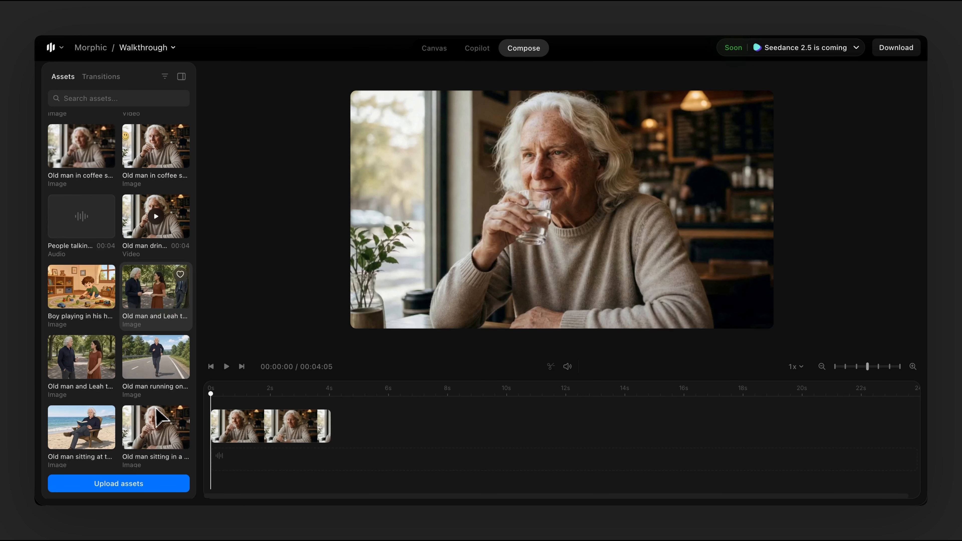
scroll(152, 415, "down", 3)
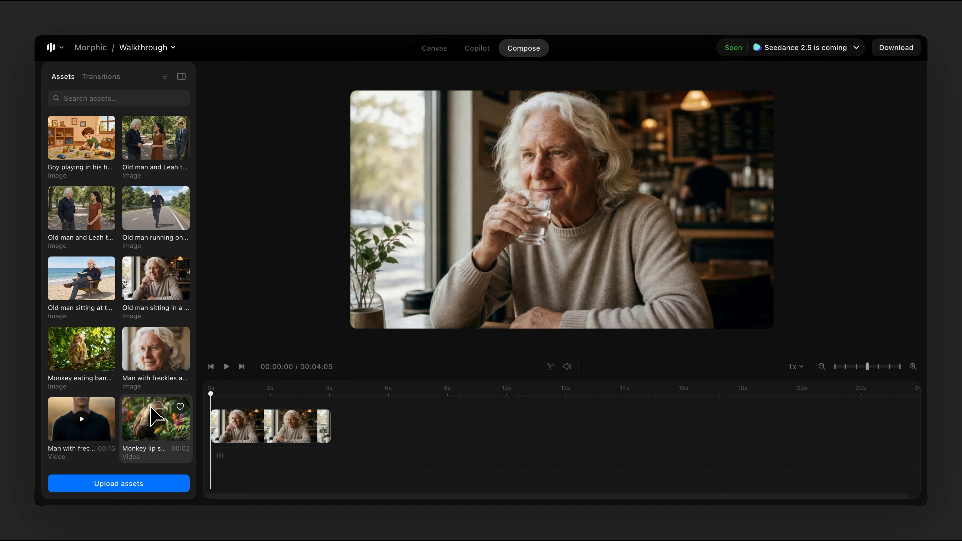
left_click_drag(142, 427, 326, 440)
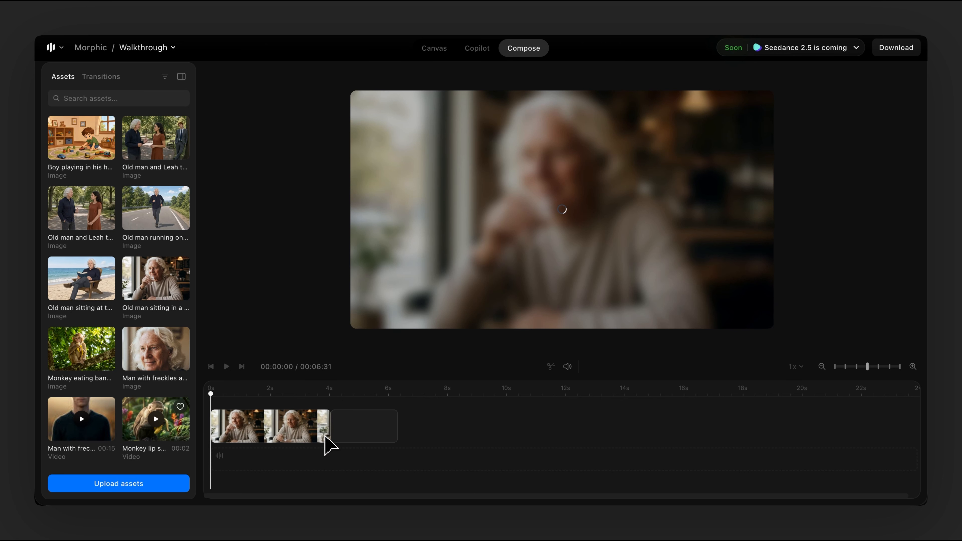
left_click(315, 419)
left_click(346, 419)
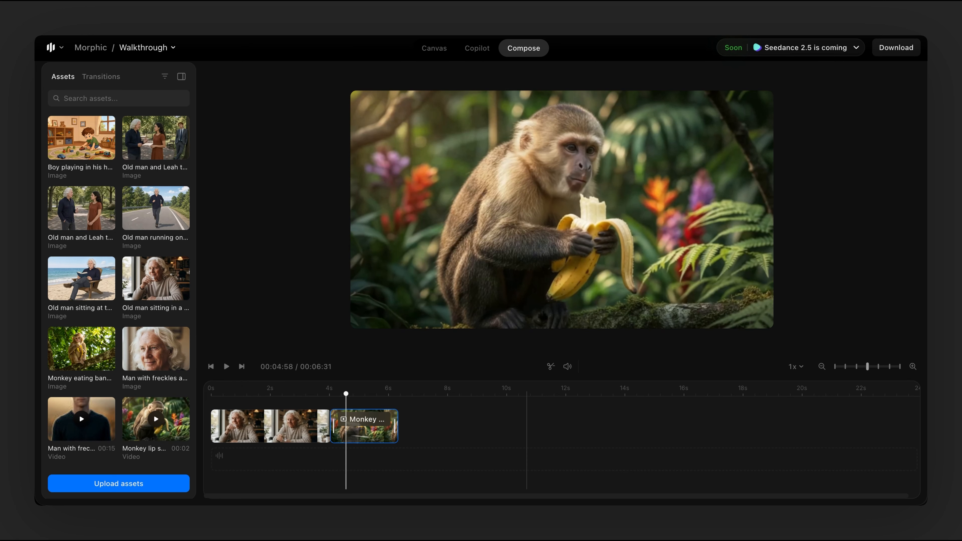
left_click(281, 430)
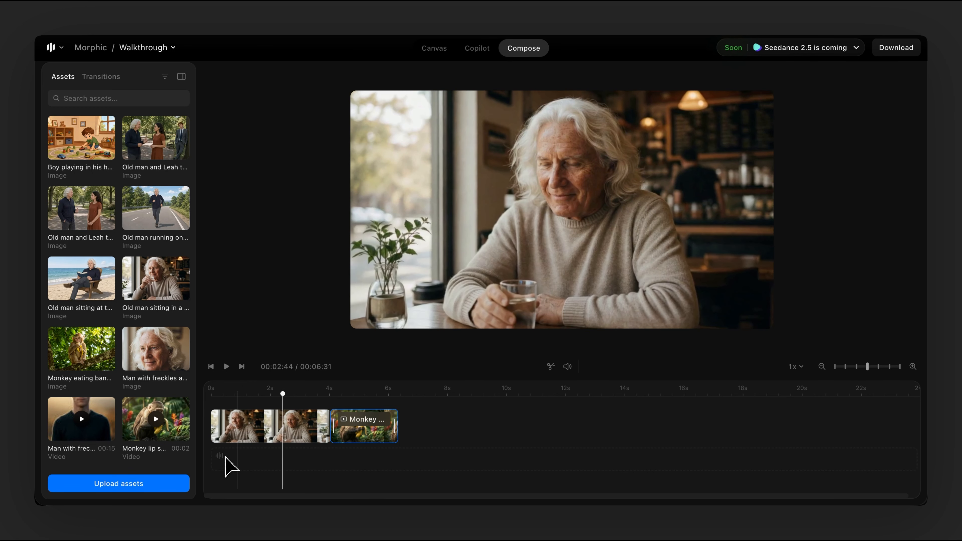
Add a "wow what a..." audio clip to the audio track at the start of the timeline and check the video above it
scroll(155, 413, "down", 7)
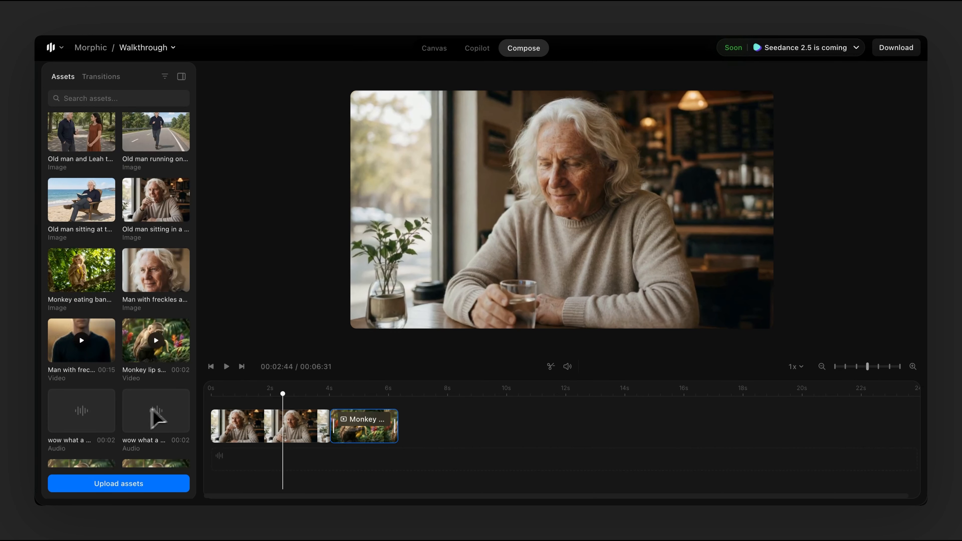
left_click_drag(81, 430, 251, 459)
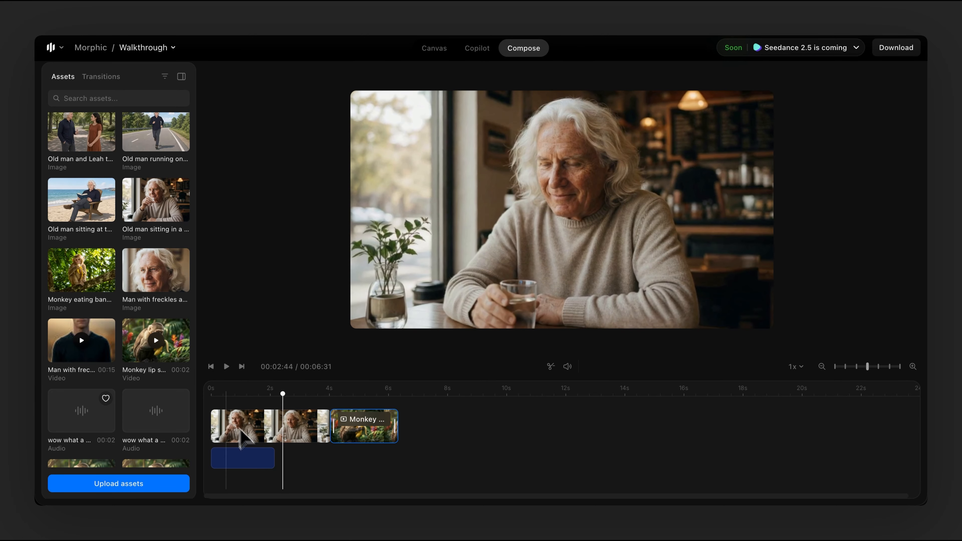
left_click(315, 450)
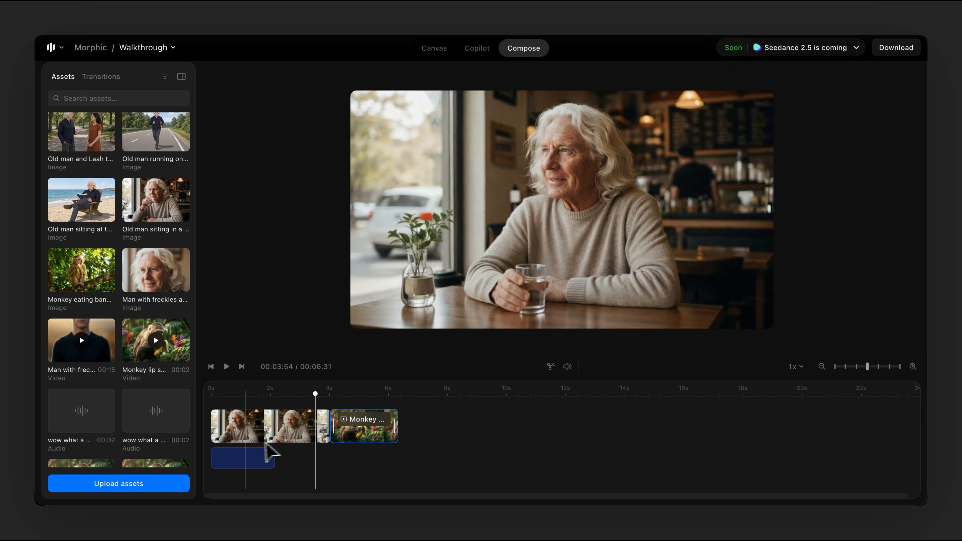
left_click(238, 414)
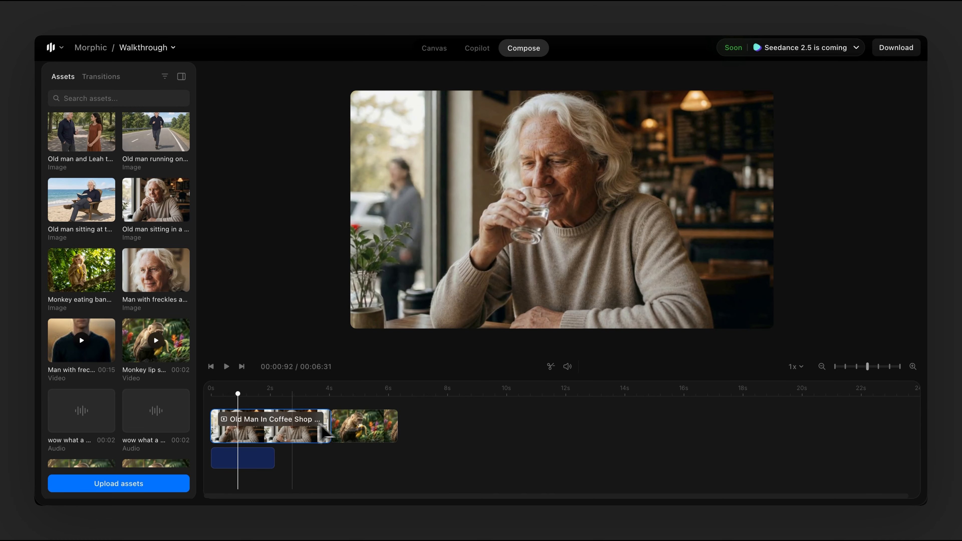
Revisit the Canvas, Copilot and Compose workspaces, ending with an overview of the canvas contents
left_click(432, 50)
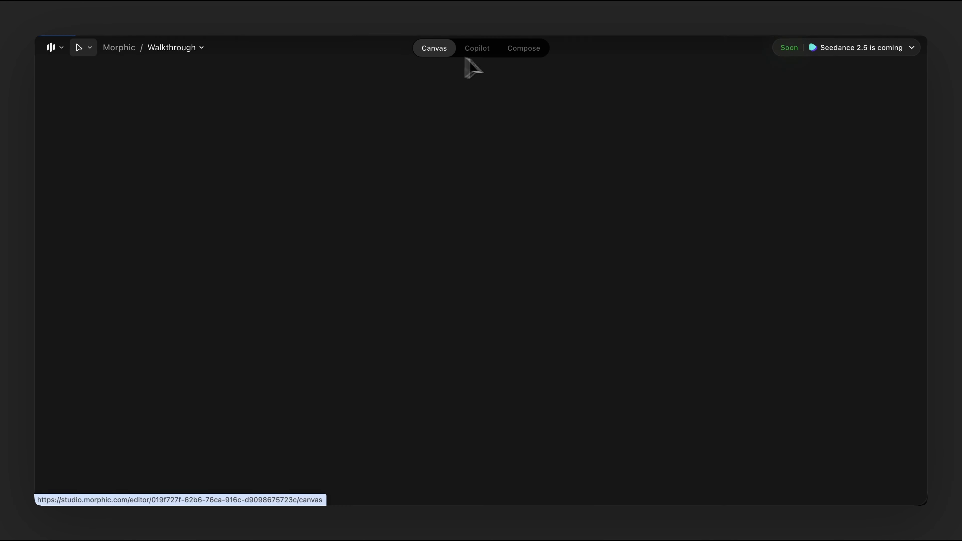
left_click(490, 51)
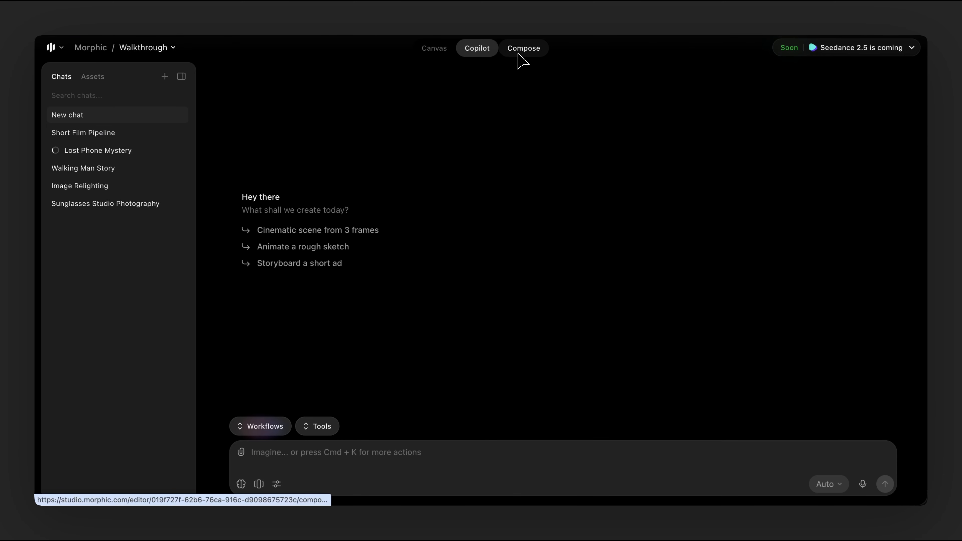
left_click(519, 53)
left_click(431, 52)
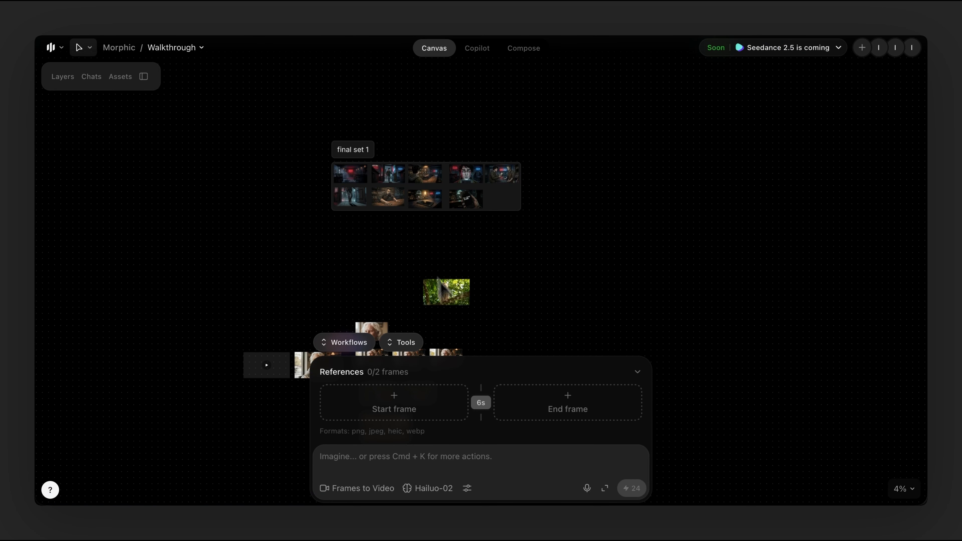
scroll(498, 224, "down", 5)
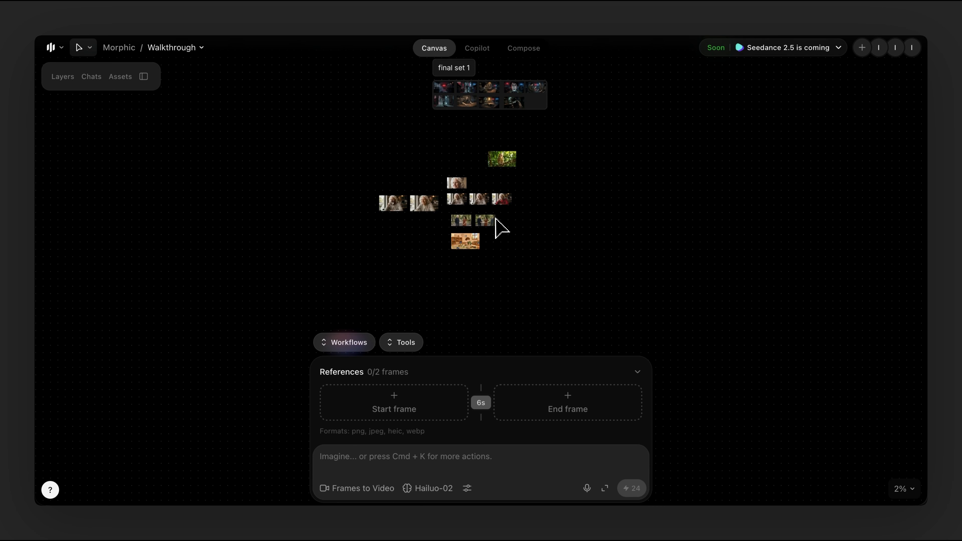
scroll(496, 224, "up", 3)
Leave the Walkthrough file, look through the home and Projects pages, and create a new project named "project 4"
left_click(130, 51)
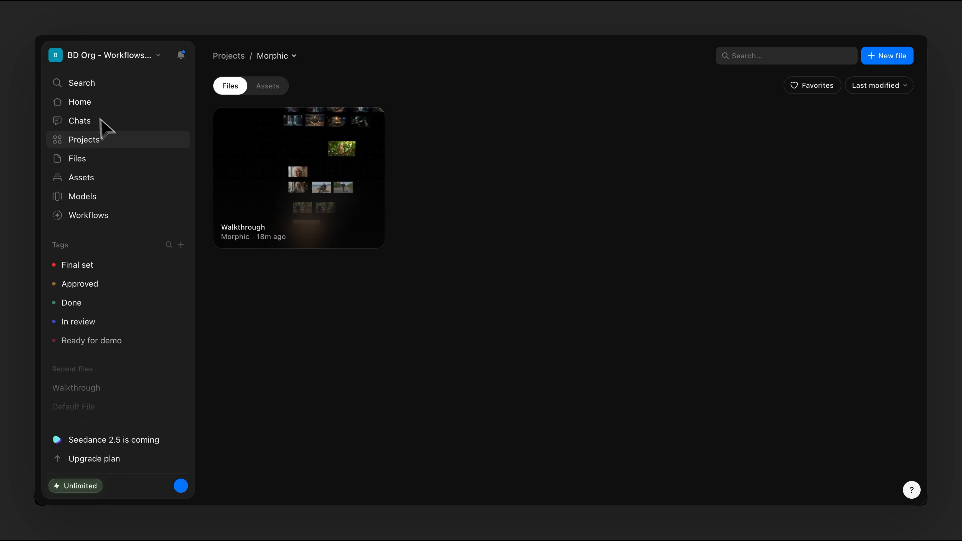
left_click(95, 103)
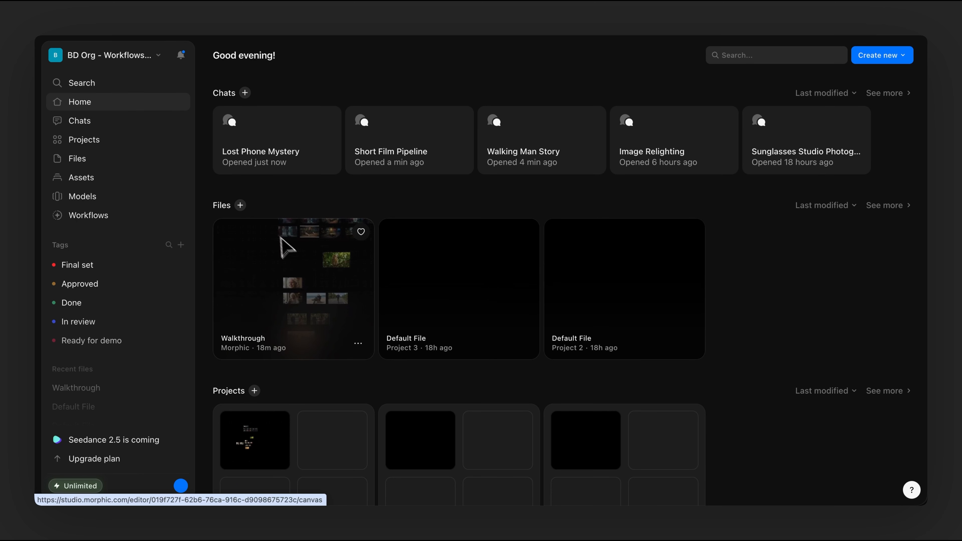
left_click(148, 145)
scroll(377, 425, "down", 5)
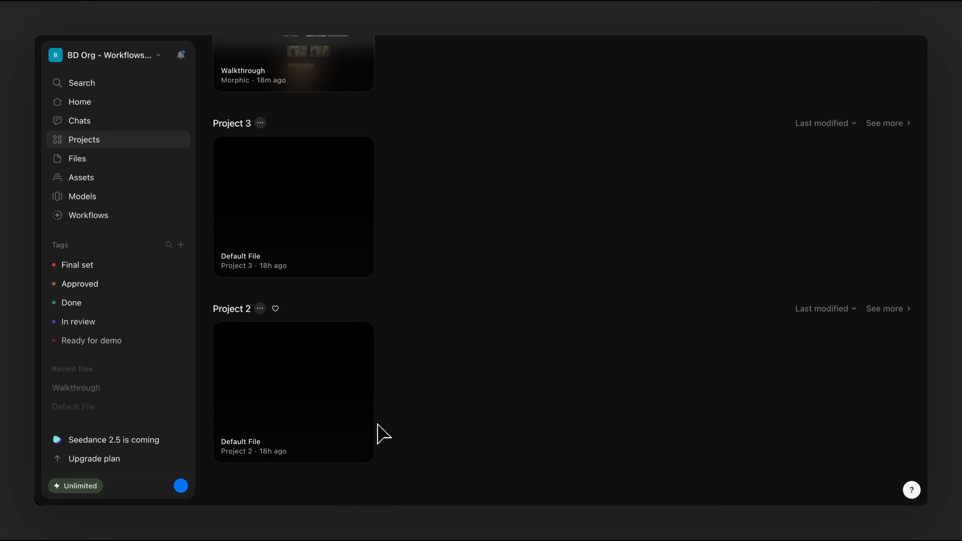
scroll(378, 425, "up", 5)
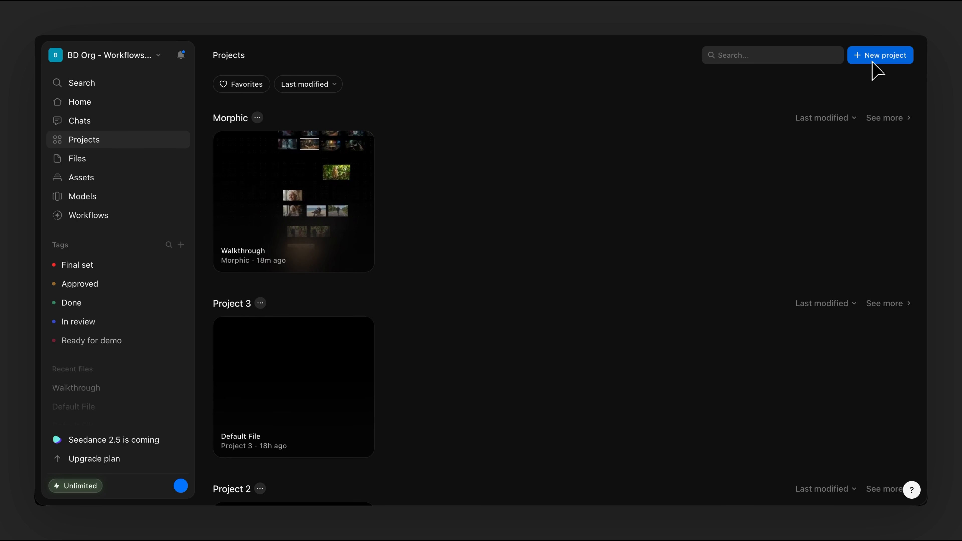
left_click(882, 60)
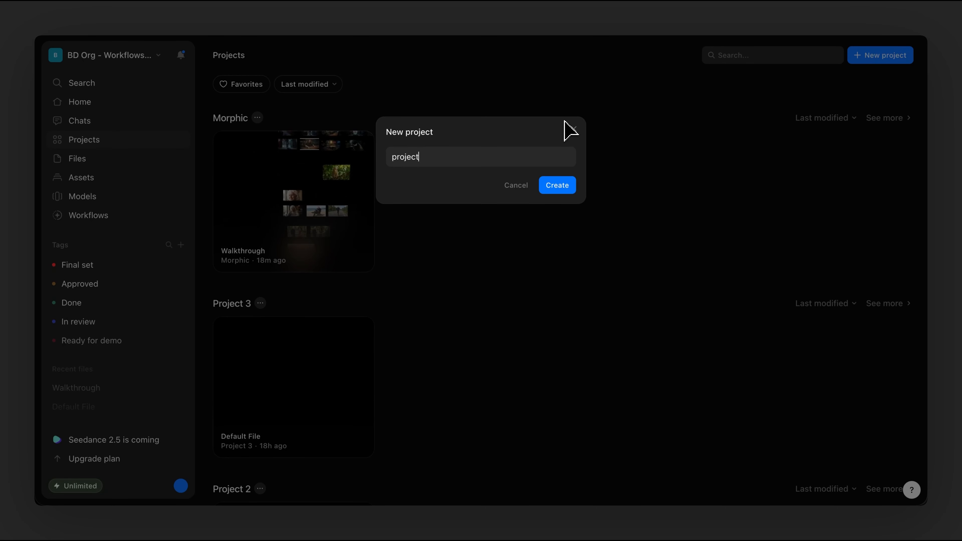
left_click(568, 188)
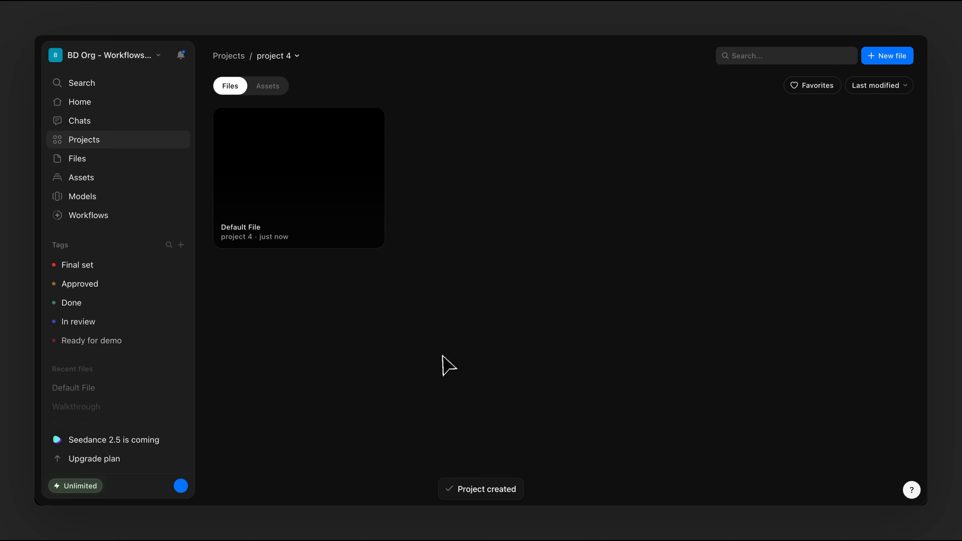
Look through the list of all projects and reopen project 4
left_click(228, 56)
scroll(317, 360, "down", 10)
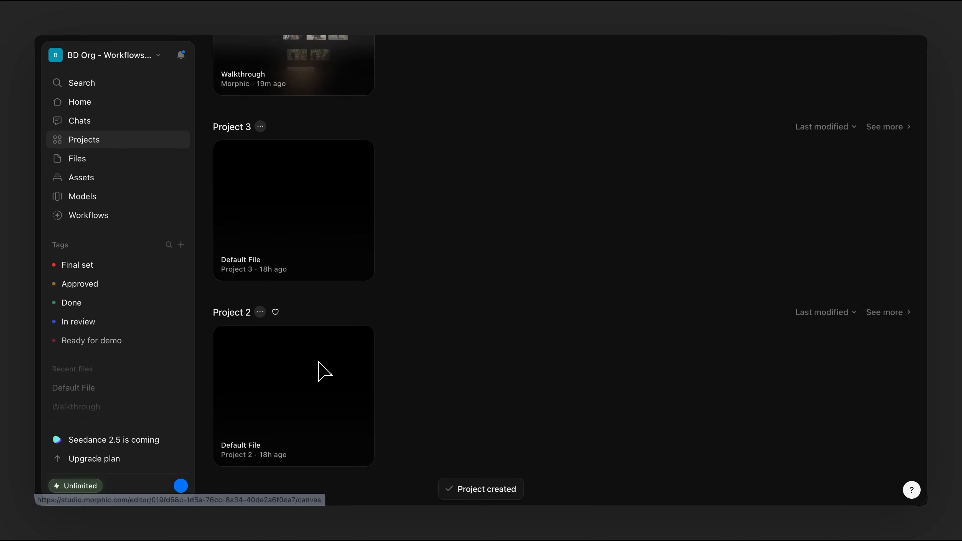
scroll(301, 378, "up", 10)
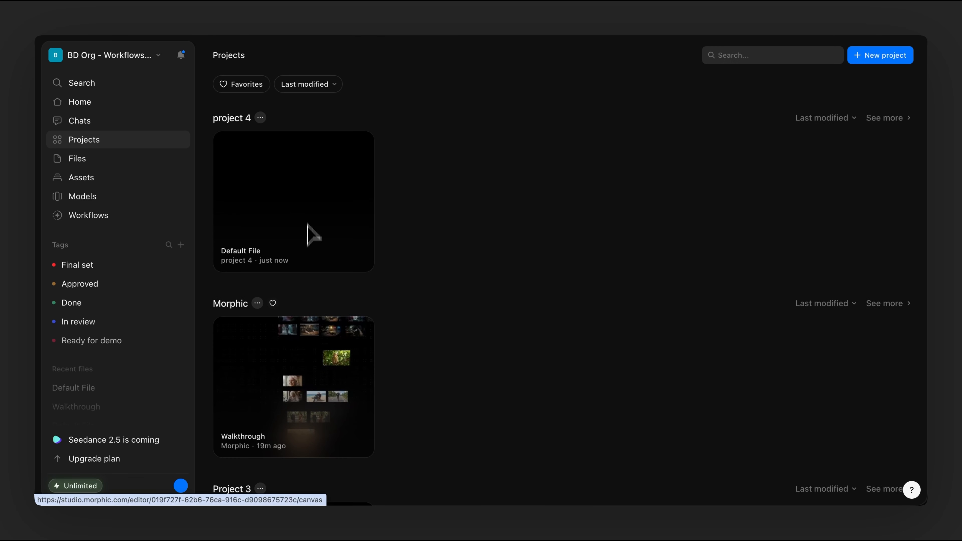
left_click(234, 119)
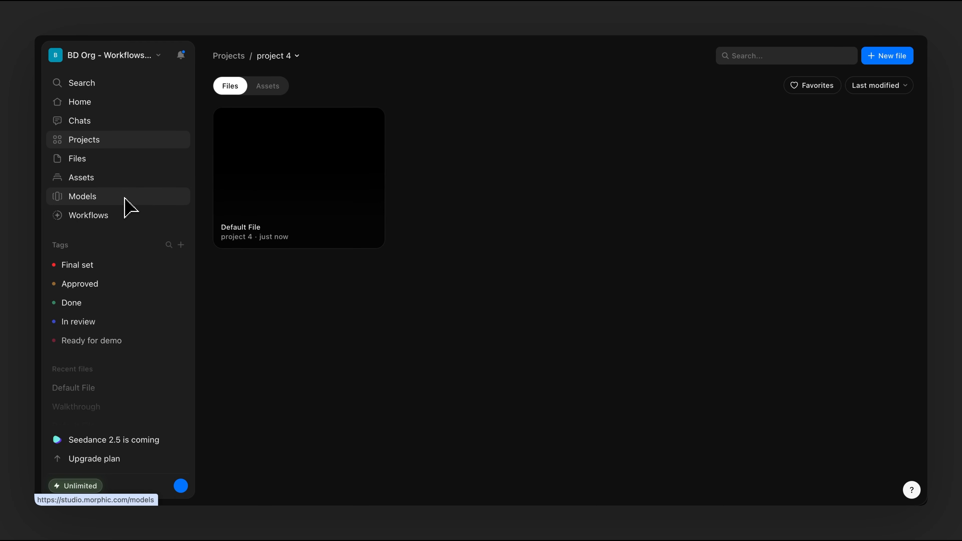
View the Models and Workflows pages and examine the available actions for the Short film pipeline workflow
left_click(126, 206)
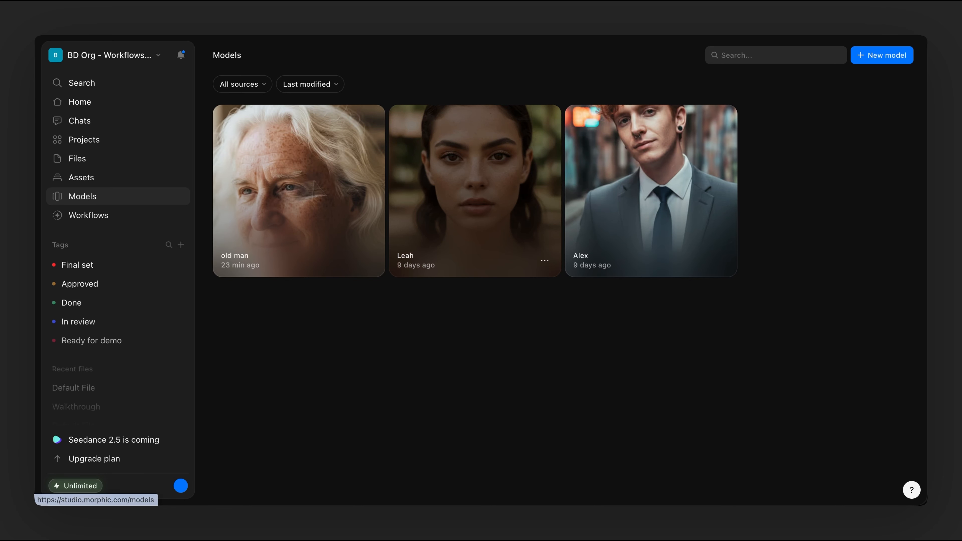
left_click(105, 218)
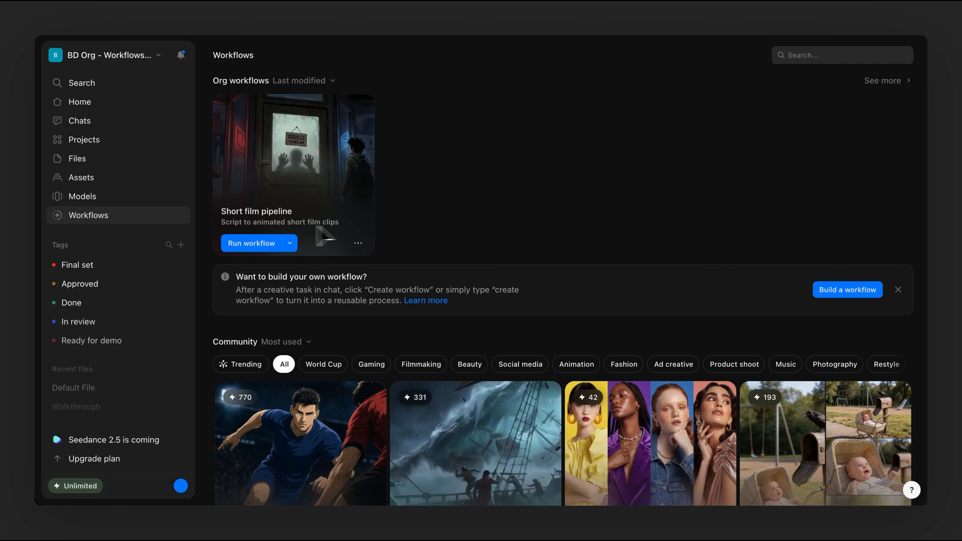
left_click(358, 239)
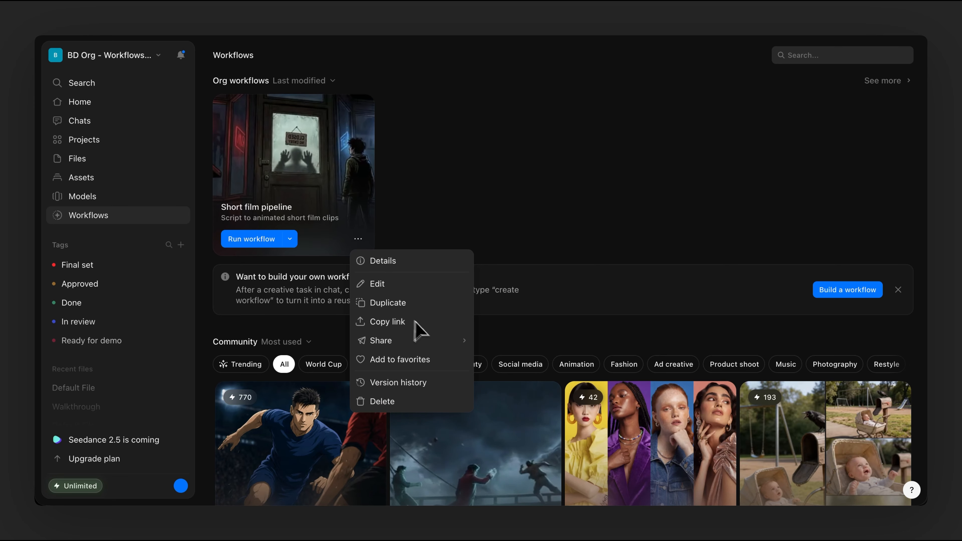
mouse_move(439, 340)
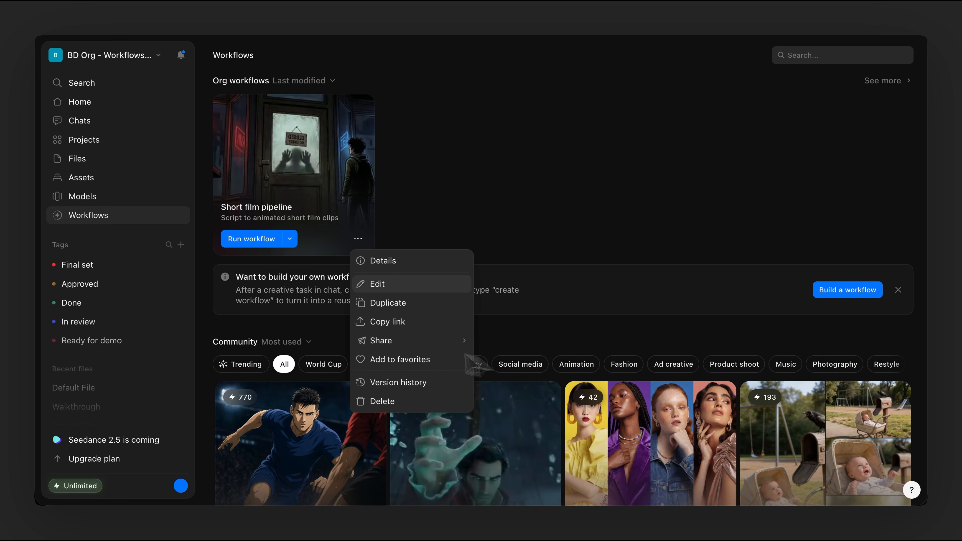
left_click(483, 186)
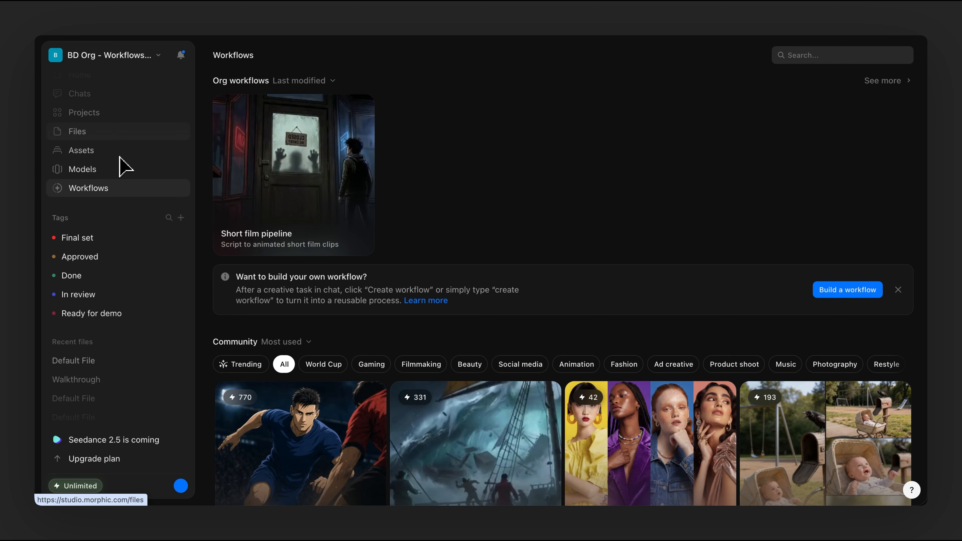
Show the Assets library and examine its tag filter options
left_click(104, 178)
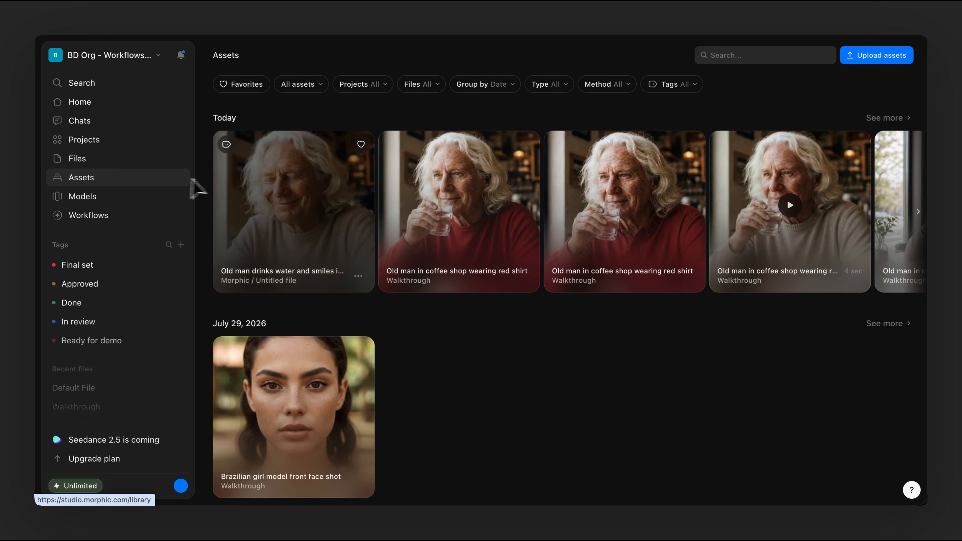
left_click(671, 86)
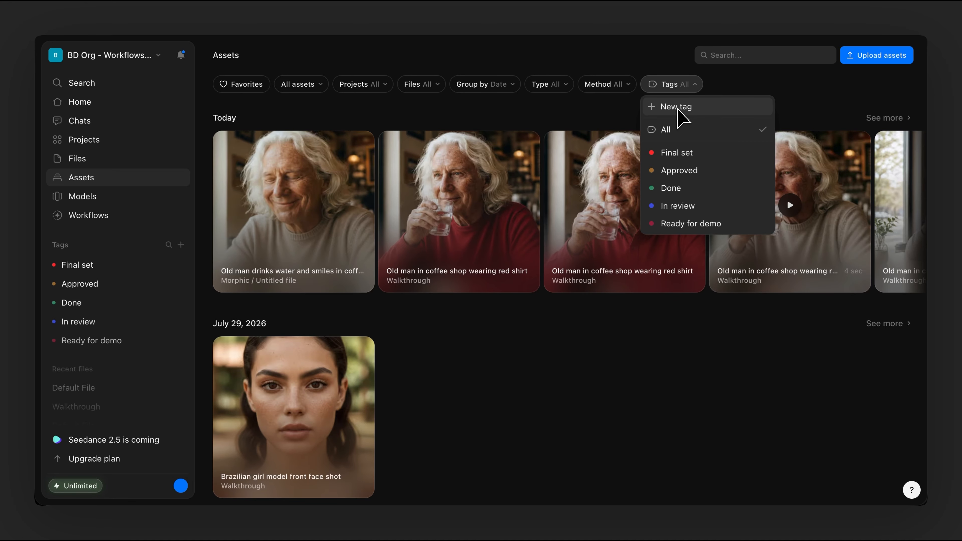
left_click(698, 364)
Assign the Final set tag to the 4-second video of the old man in the coffee shop
scroll(729, 258, "right", 3)
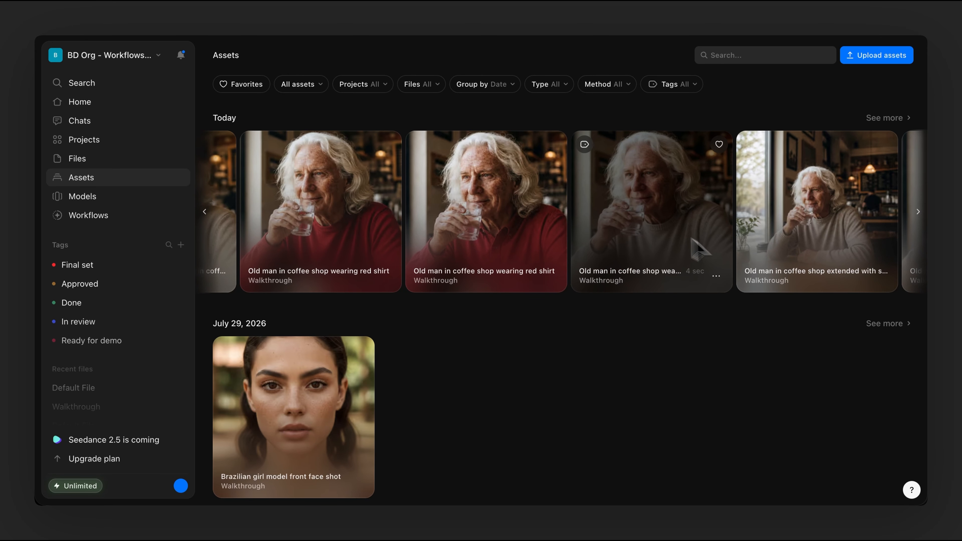
left_click(586, 146)
scroll(593, 154, "down", 2)
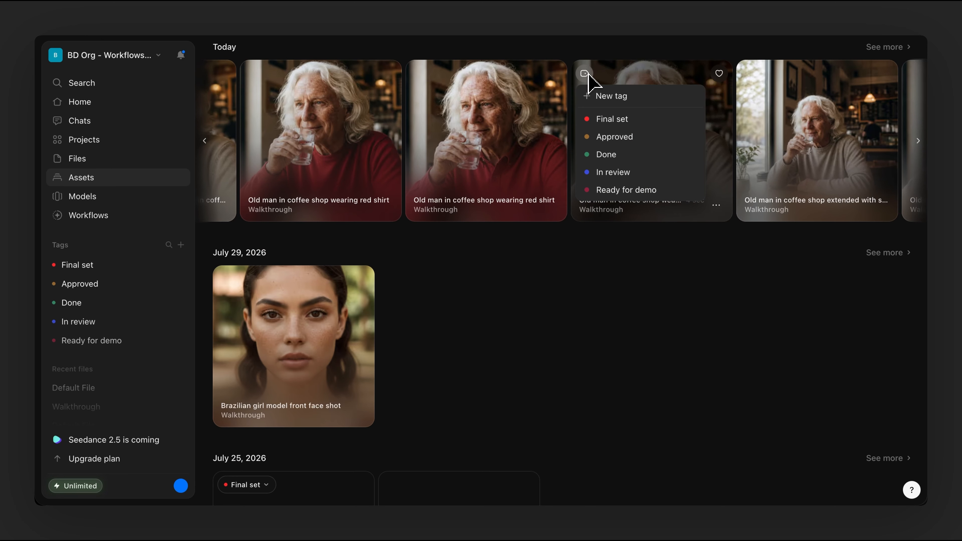
left_click(615, 119)
left_click(638, 260)
scroll(638, 258, "up", 2)
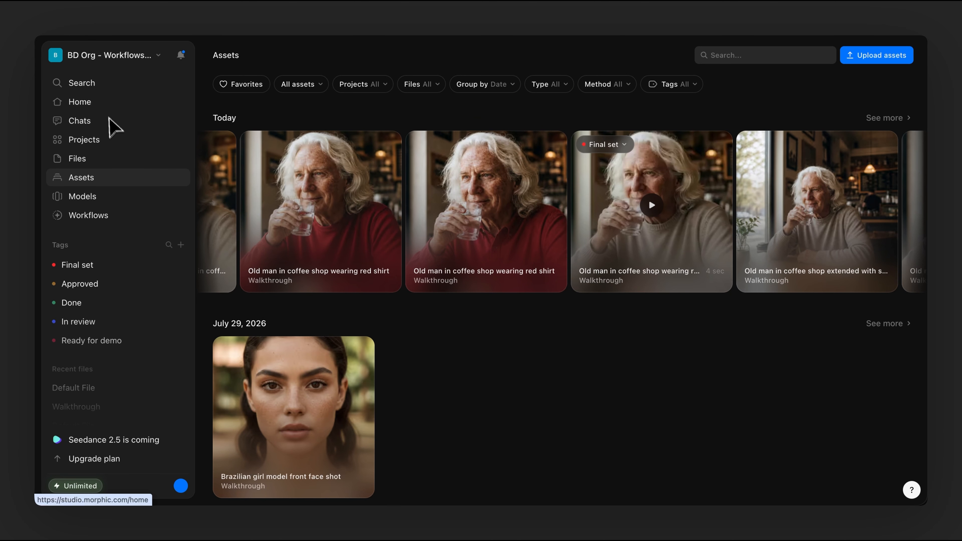
Open the Walkthrough file from the home page and select the smiling old man image on the canvas
left_click(102, 103)
left_click(280, 254)
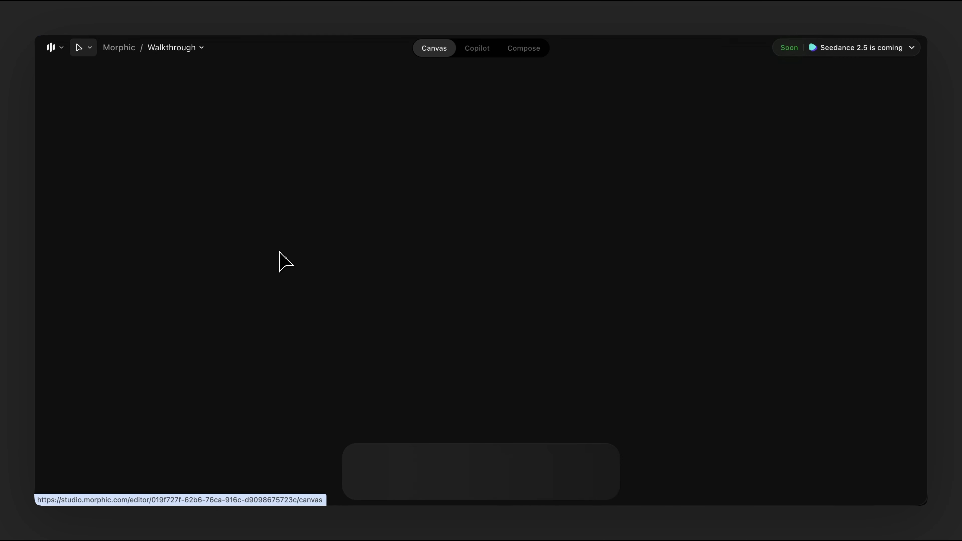
scroll(389, 253, "up", 4)
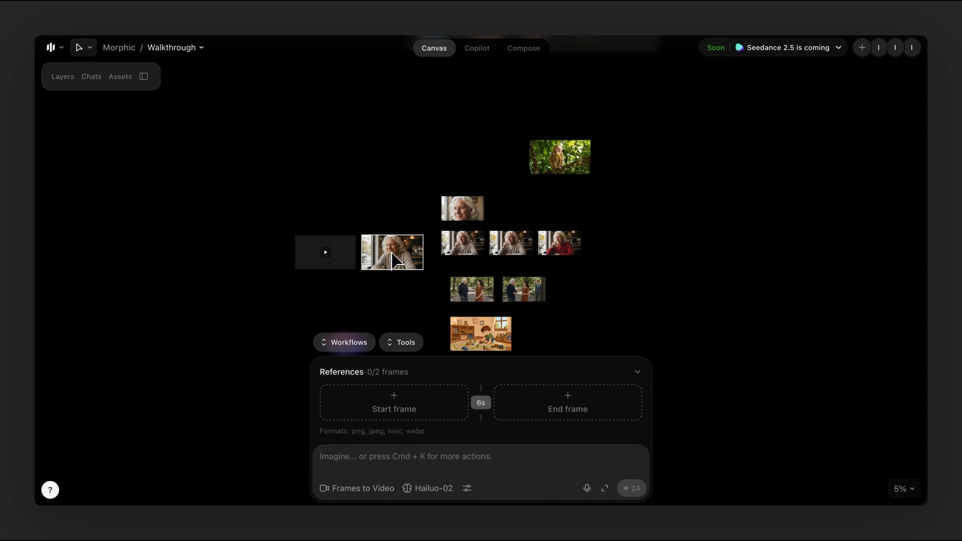
left_click(391, 253)
scroll(391, 252, "up", 6)
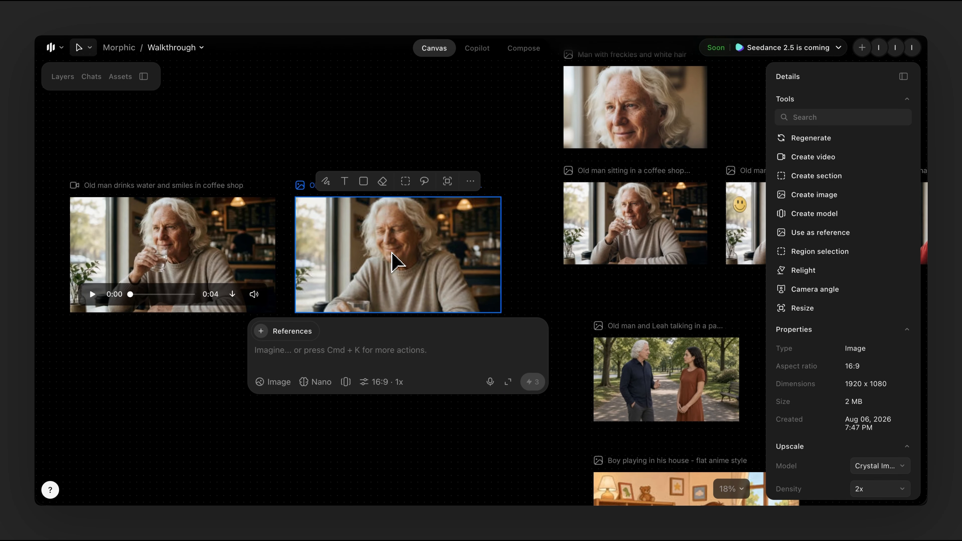
Examine the additional actions available for the selected image, both from its toolbar and its context menu
left_click(470, 181)
scroll(481, 435, "down", 1)
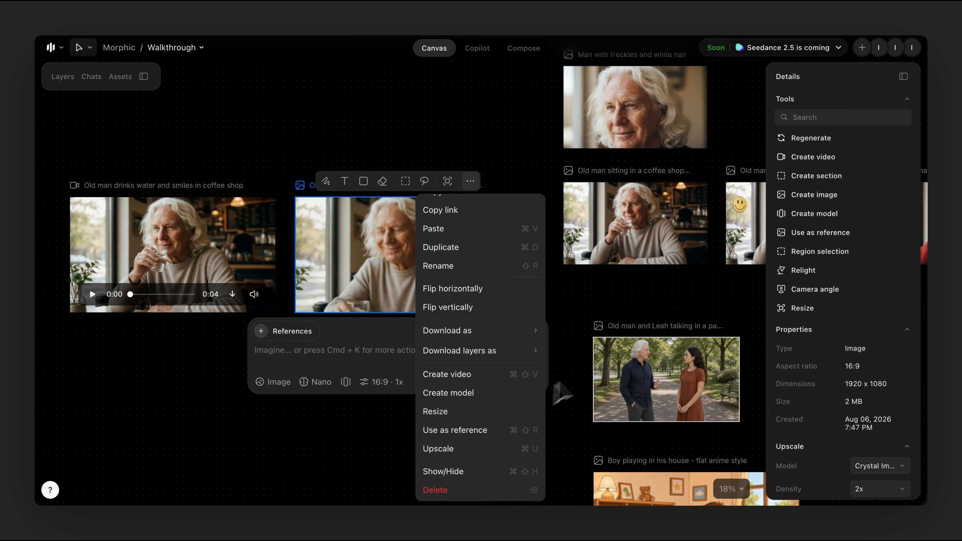
scroll(505, 397, "up", 1)
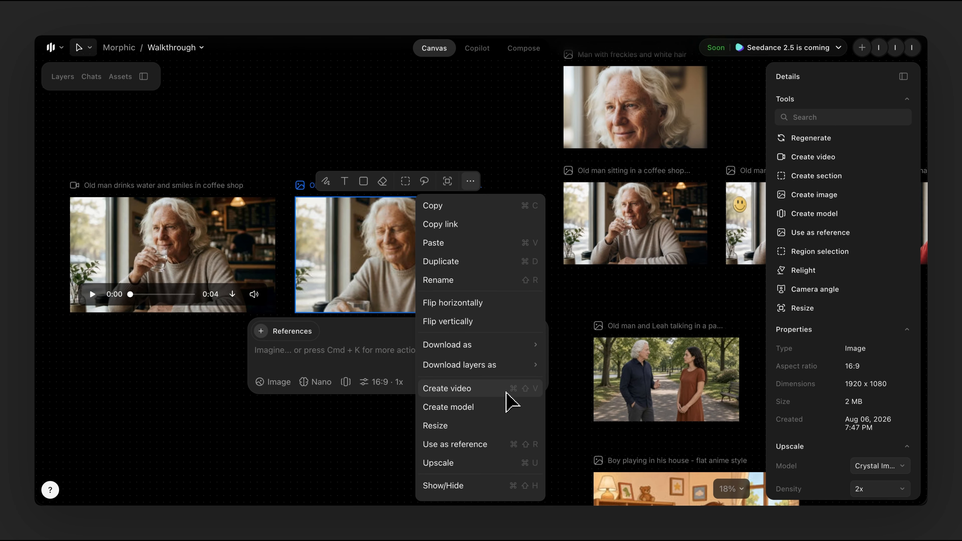
scroll(507, 396, "down", 1)
scroll(508, 397, "up", 1)
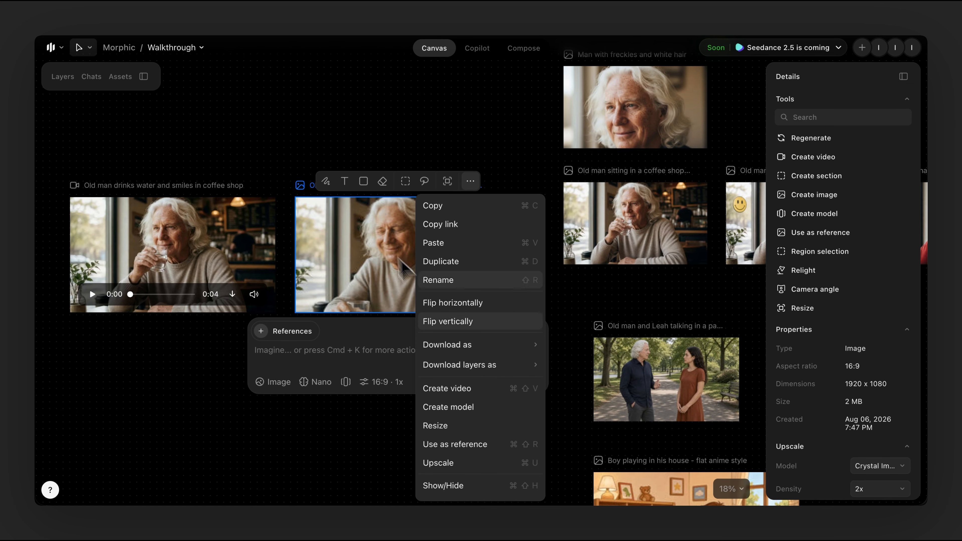
left_click(404, 240)
right_click(430, 242)
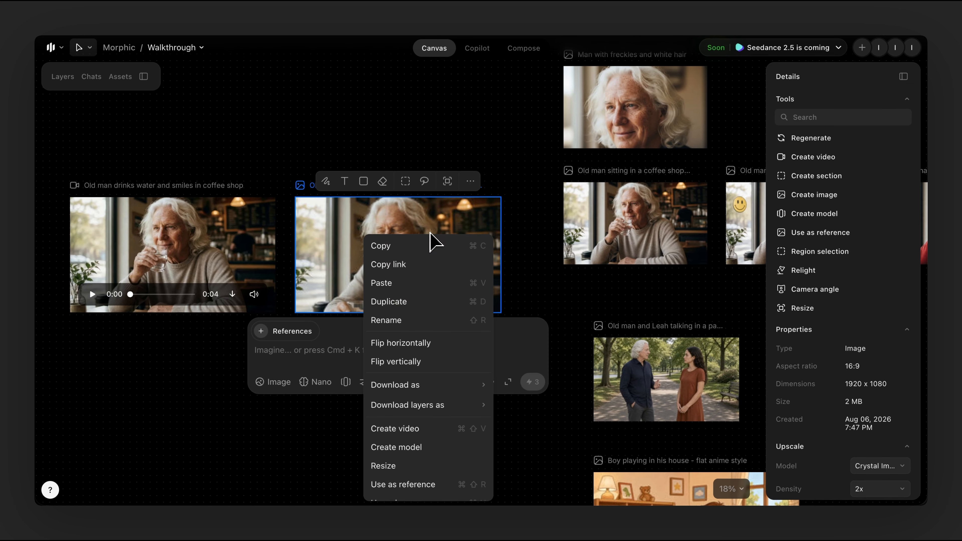
left_click(290, 146)
Show the file's assets beside the canvas and check the tag choices for the first old man image
scroll(288, 145, "down", 3)
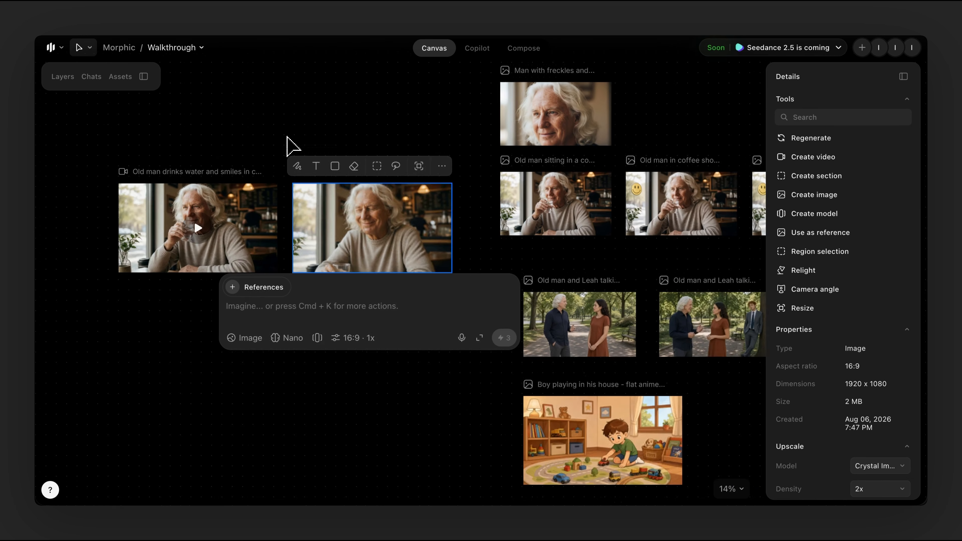
scroll(394, 209, "left", 1)
scroll(394, 209, "up", 1)
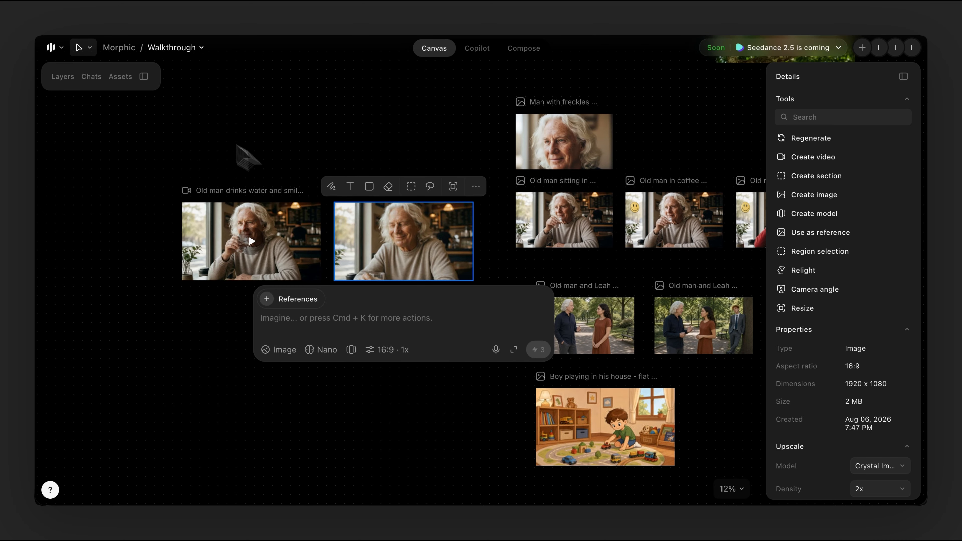
left_click(119, 77)
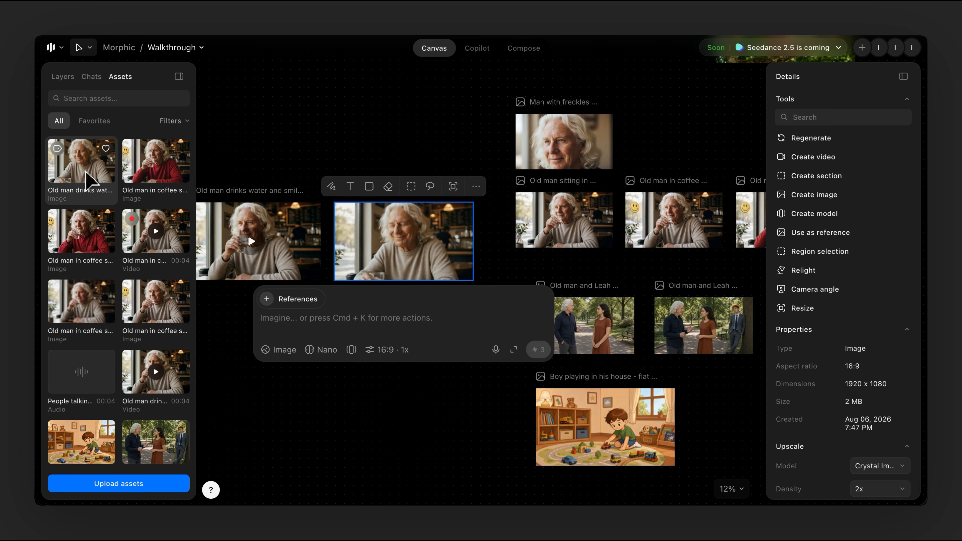
left_click(59, 148)
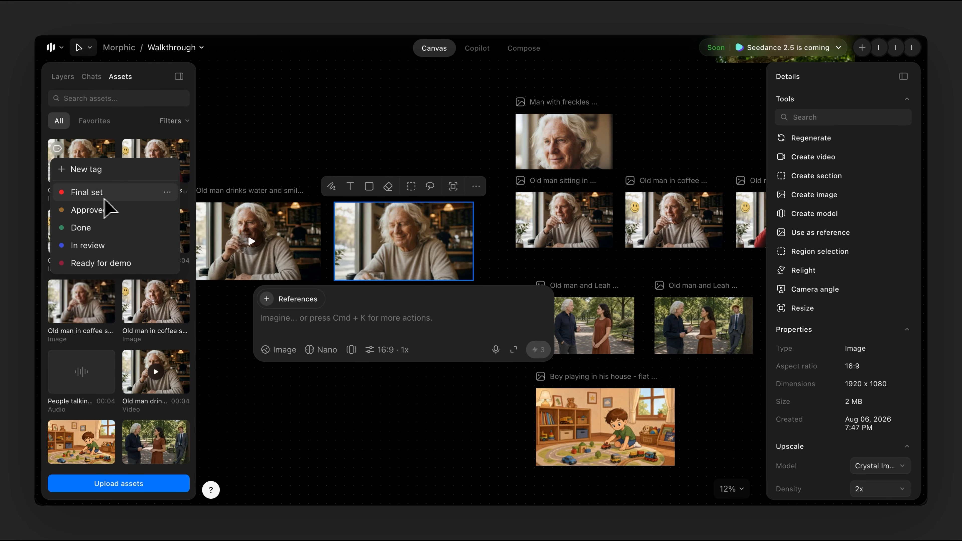
key("Escape")
Leave the file for the Assets library and filter it by the Final set tag to review the tagged videos
left_click(125, 48)
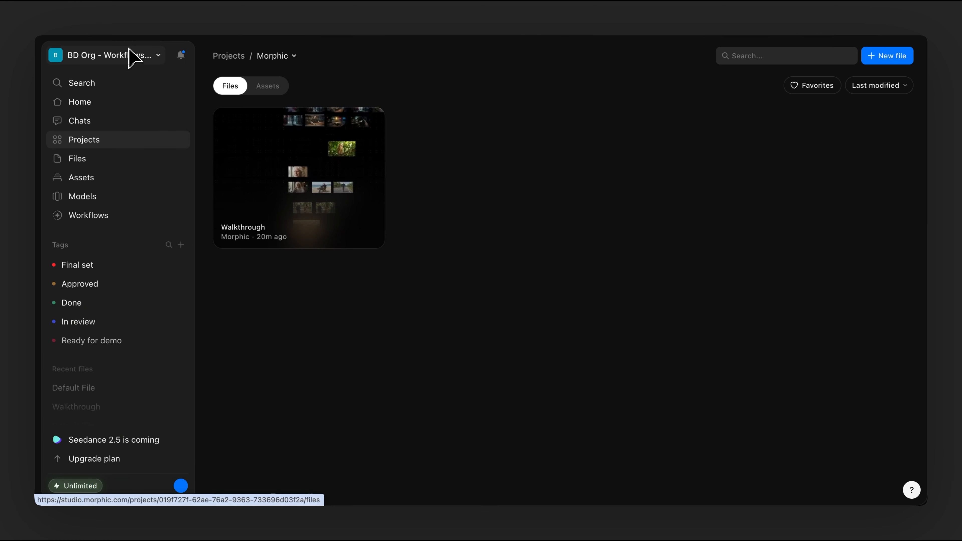
left_click(125, 178)
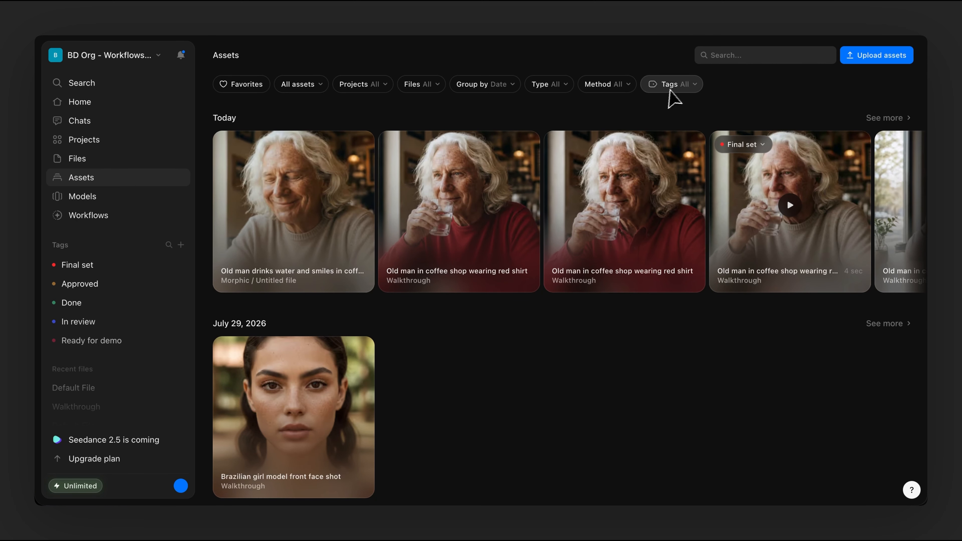
left_click(670, 85)
left_click(682, 151)
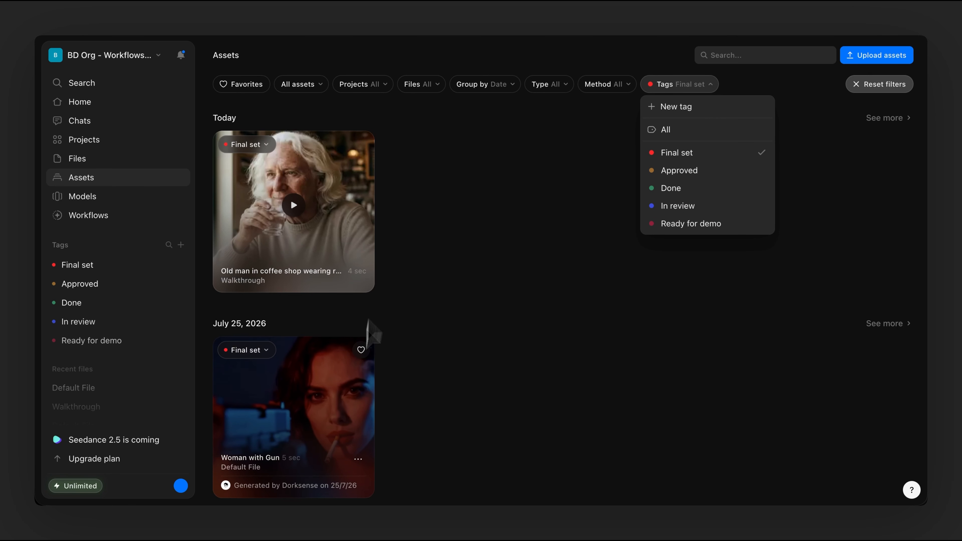
scroll(360, 390, "down", 1)
scroll(359, 390, "up", 1)
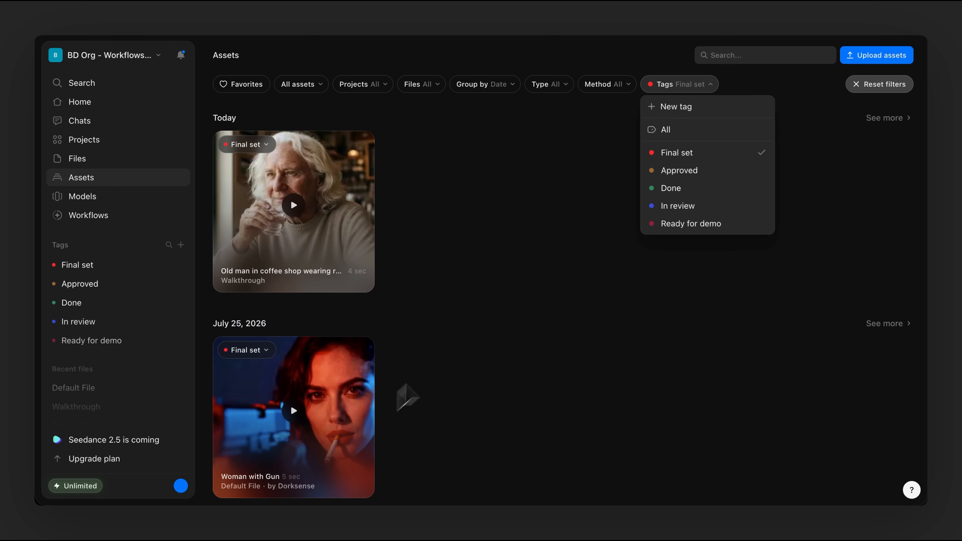
left_click(595, 229)
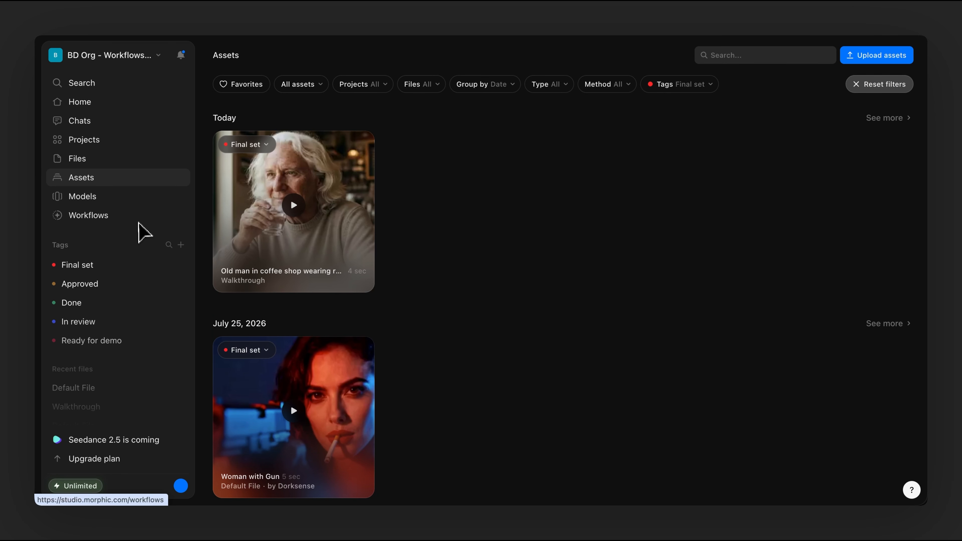
Reopen the Walkthrough file from the home page and look over the canvas contents
left_click(118, 99)
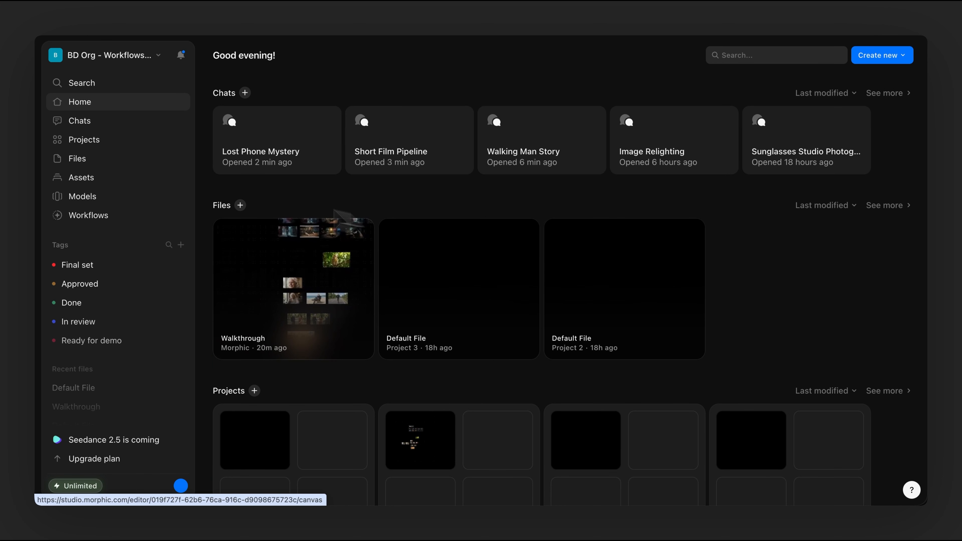
left_click(288, 296)
scroll(288, 294, "down", 4)
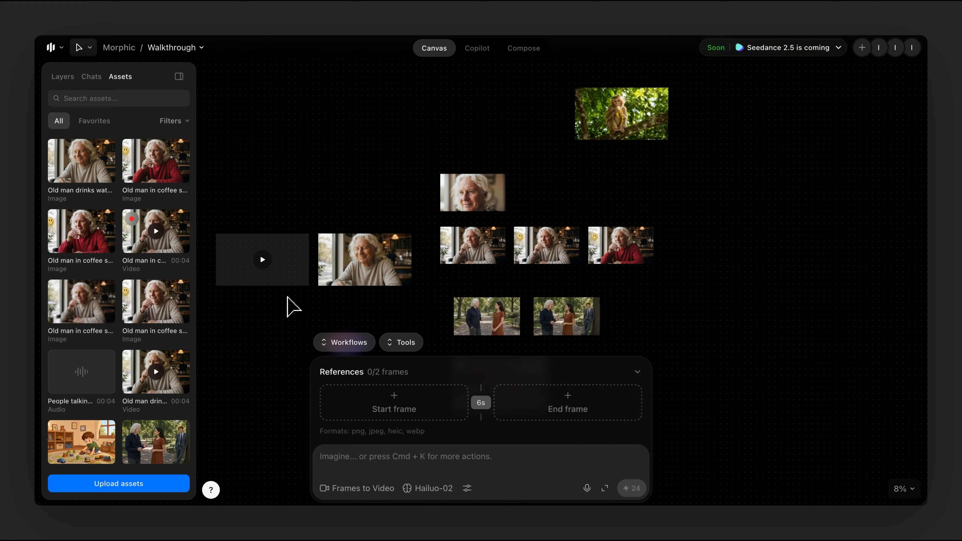
scroll(287, 292, "down", 1)
scroll(286, 292, "left", 1)
scroll(287, 292, "down", 2)
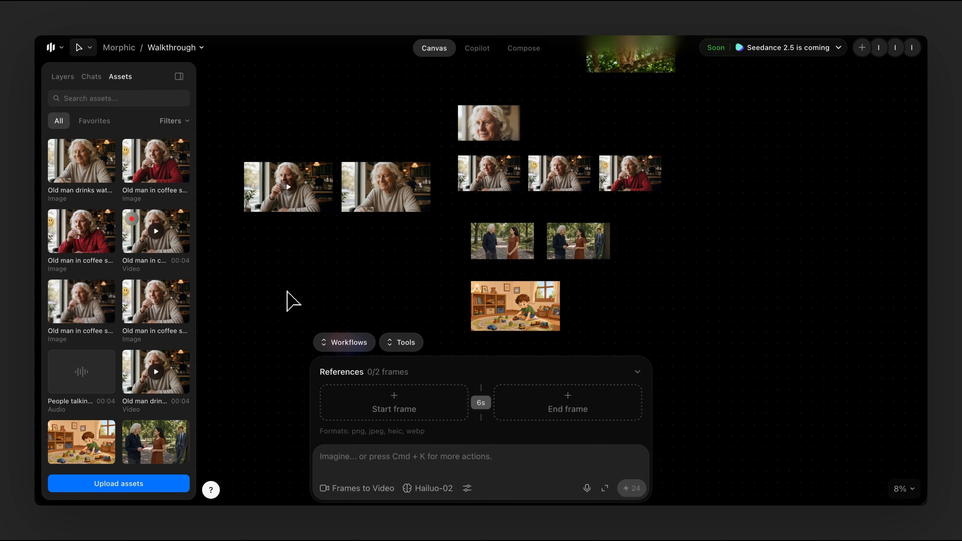
View the organization's Members page through the canvas's collaboration invite option, and return to the canvas
left_click(862, 48)
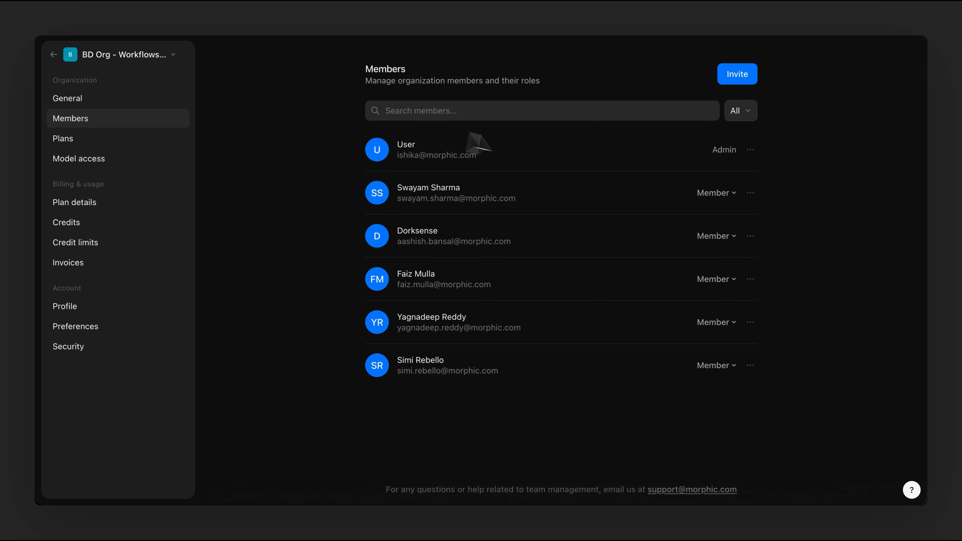
left_click(54, 55)
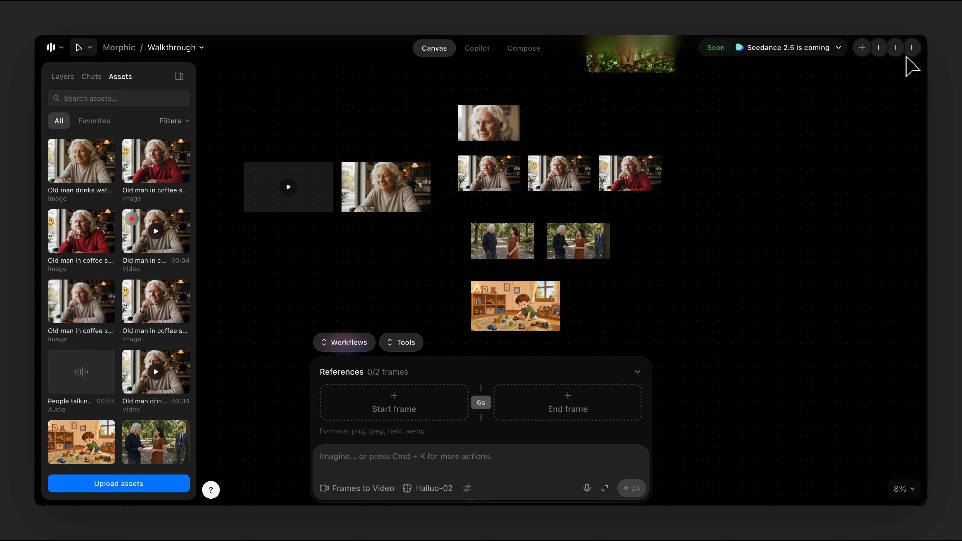
scroll(604, 201, "down", 3)
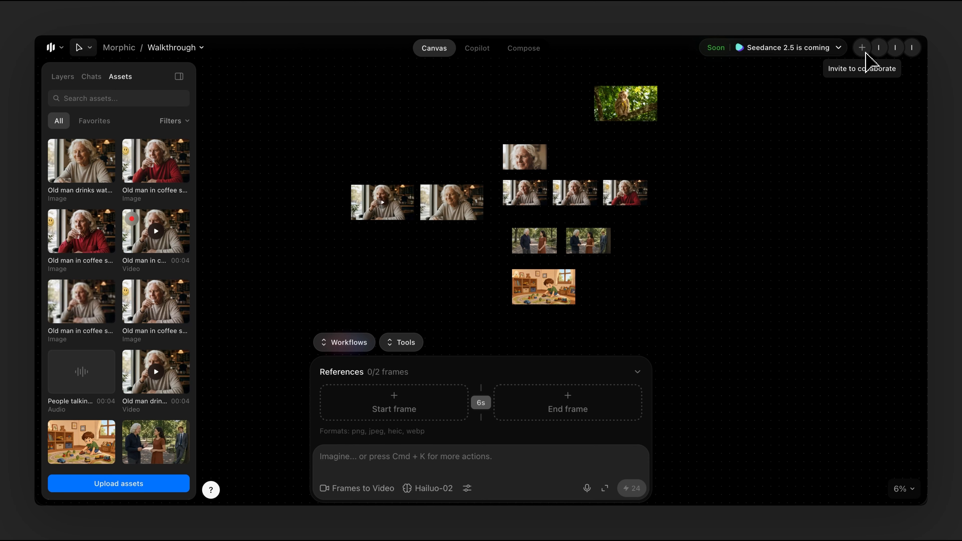
Leave the canvas for the Morphic project and view the Members page in the organization's settings
left_click(131, 51)
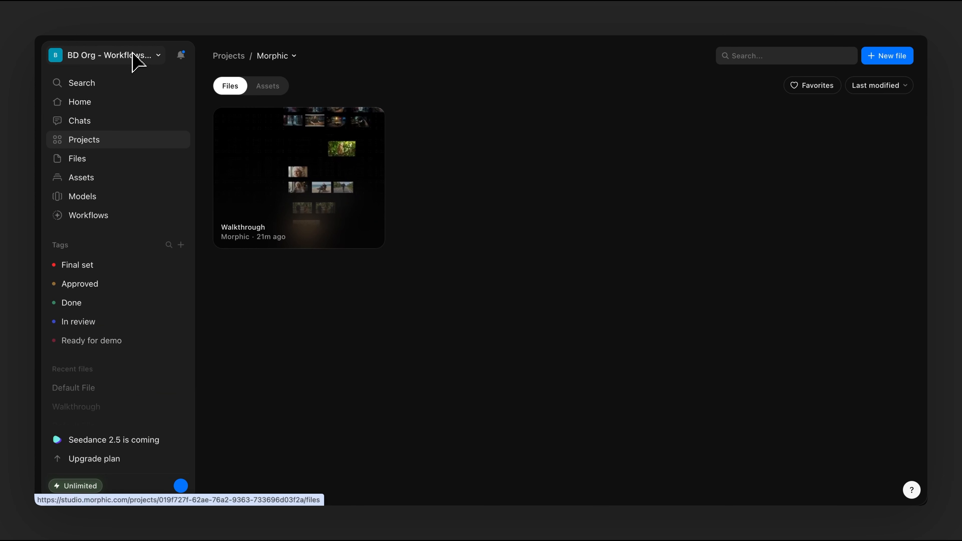
left_click(134, 56)
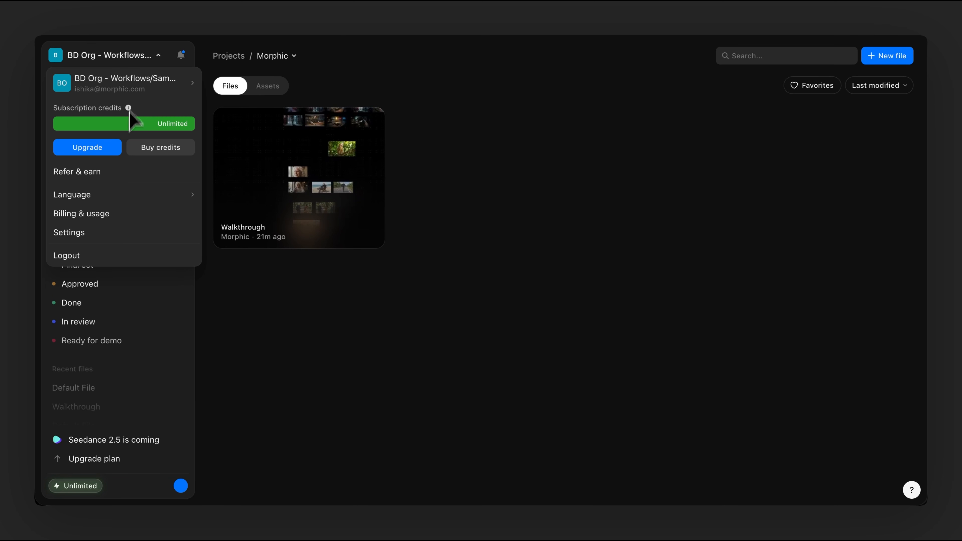
left_click(106, 233)
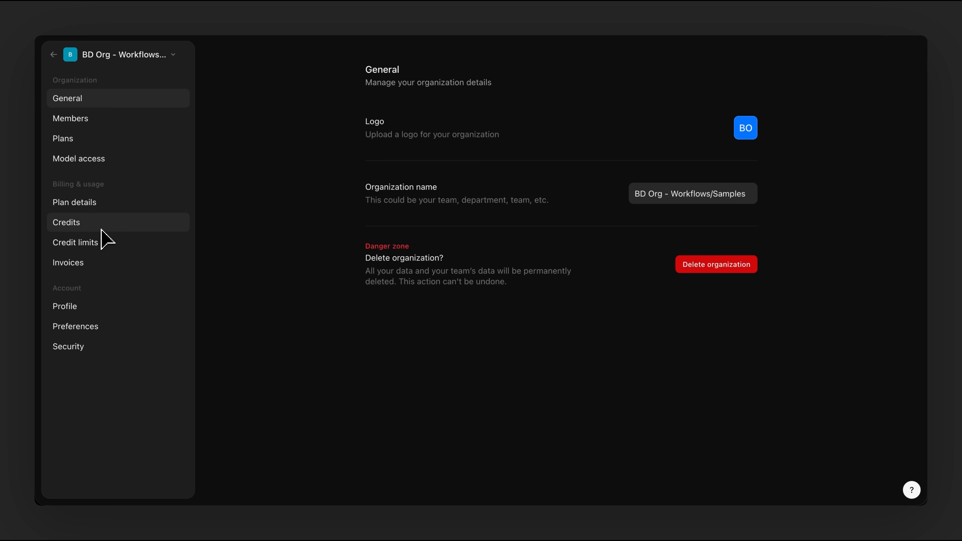
left_click(109, 115)
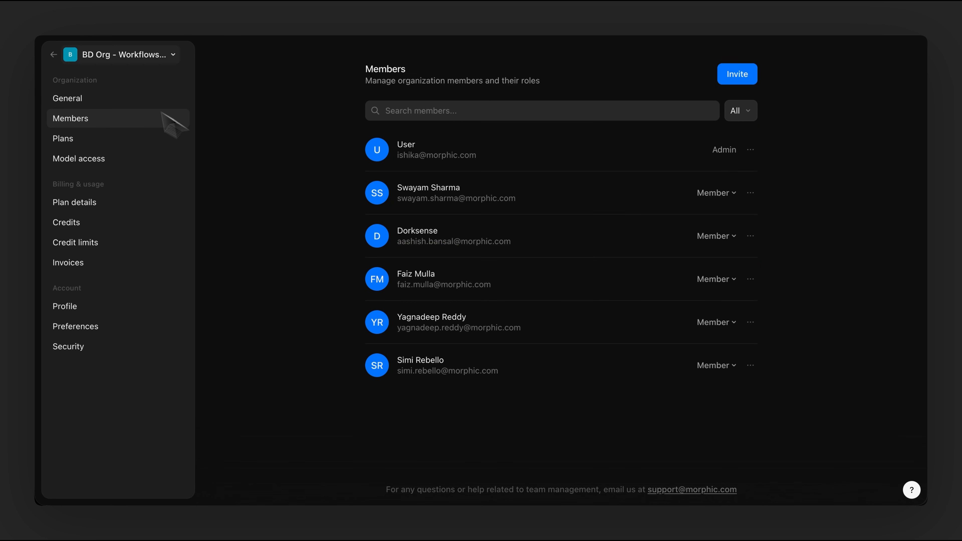
Return to the project files, then reopen the organization settings and review the members and their roles
left_click(54, 55)
left_click(98, 61)
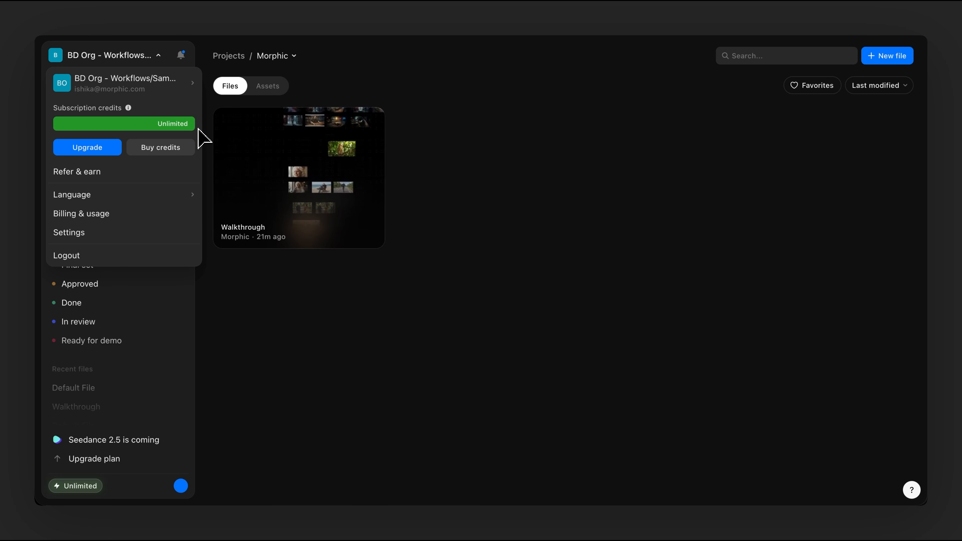
left_click(161, 232)
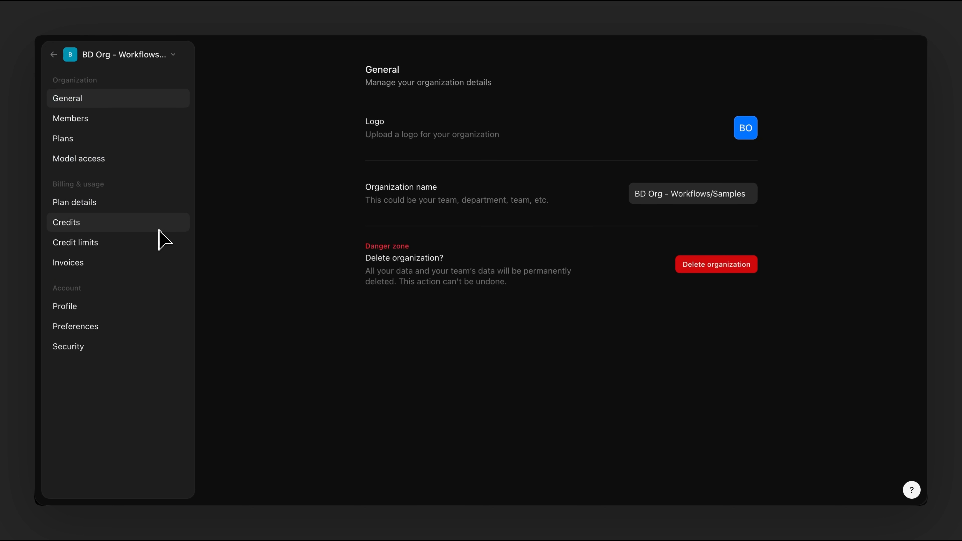
left_click(95, 122)
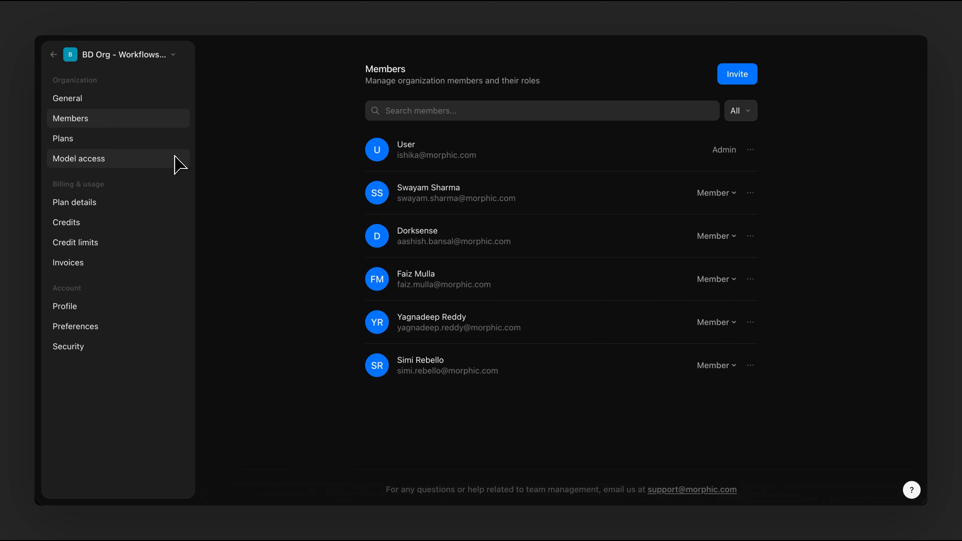
Review the text-to-image models that members can use in the organization's Model access settings
left_click(178, 163)
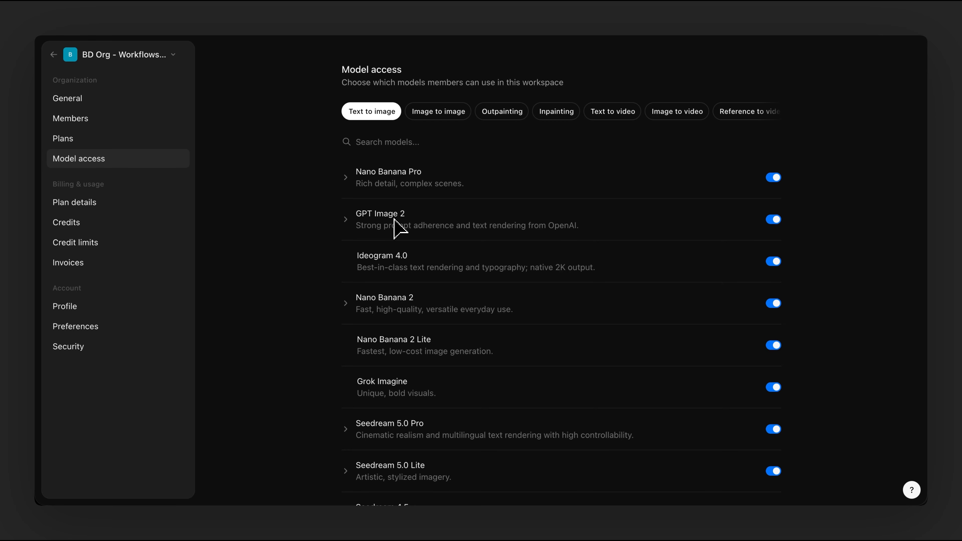
scroll(474, 373, "down", 4)
scroll(480, 383, "up", 4)
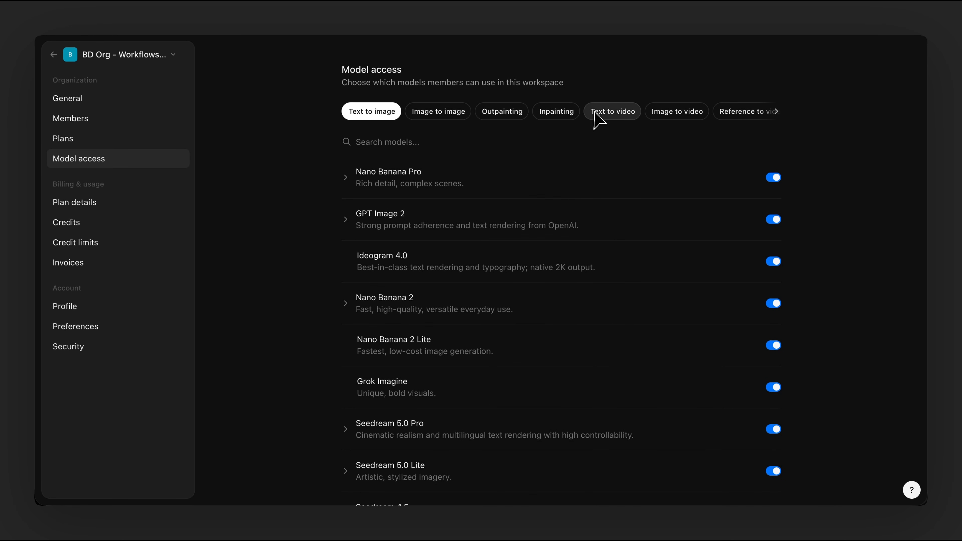
Try to turn off member access to the Seedance 2.0 text-to-video model, and dismiss the upgrade dialog
left_click(597, 116)
left_click(774, 220)
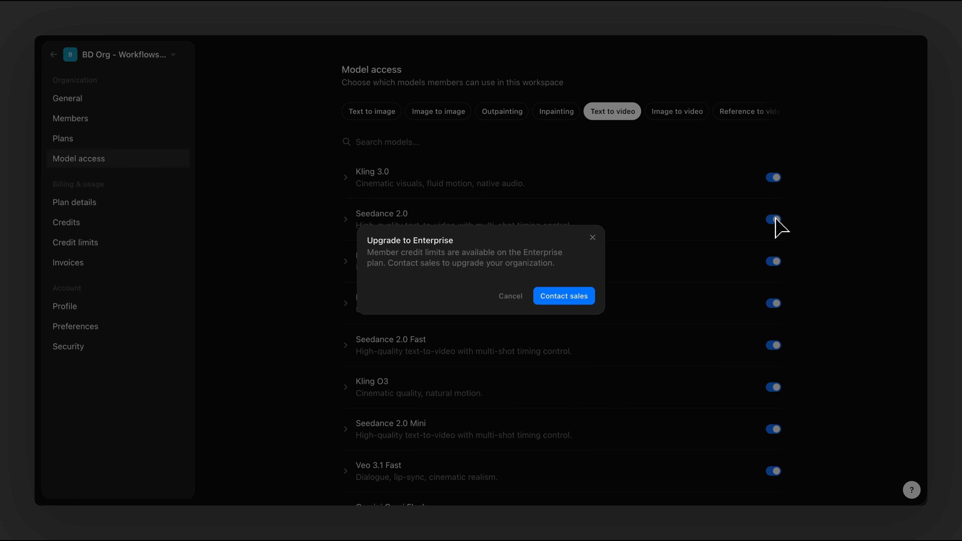
left_click(592, 237)
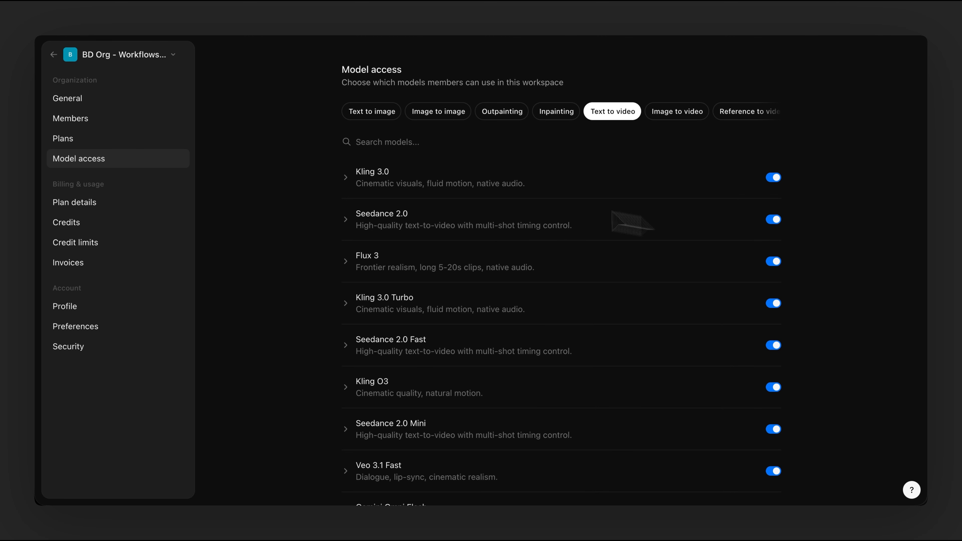
Look through the organization's Credits page, including the subscription credits and the credit activity log
left_click(94, 227)
scroll(485, 354, "down", 4)
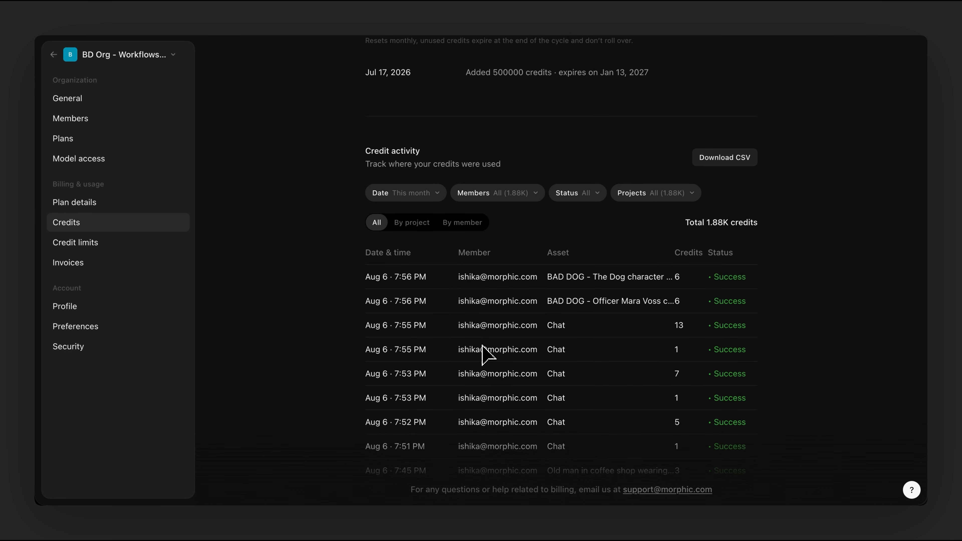
scroll(607, 386, "down", 5)
scroll(583, 322, "up", 5)
scroll(582, 315, "up", 4)
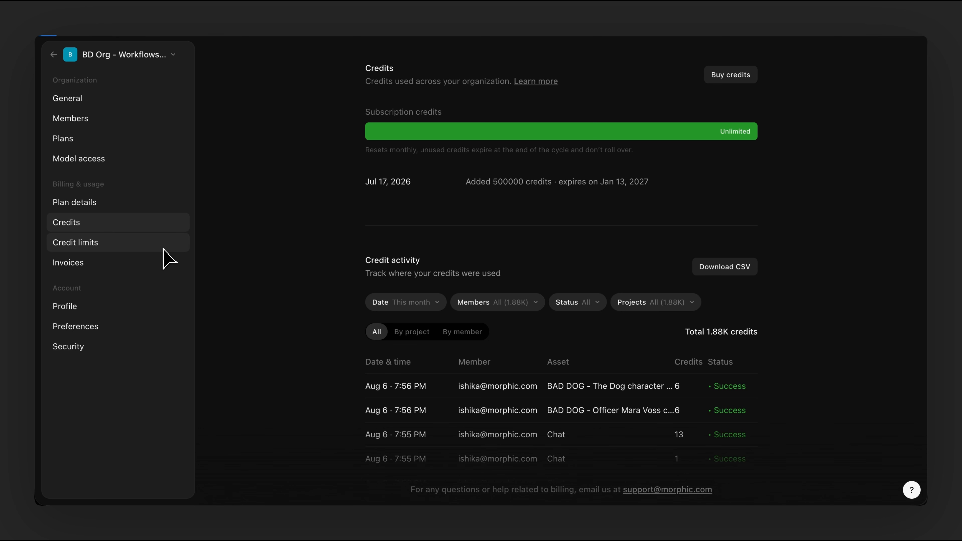
View the member credit limits and try to add a monthly limit for the fourth listed member
left_click(164, 251)
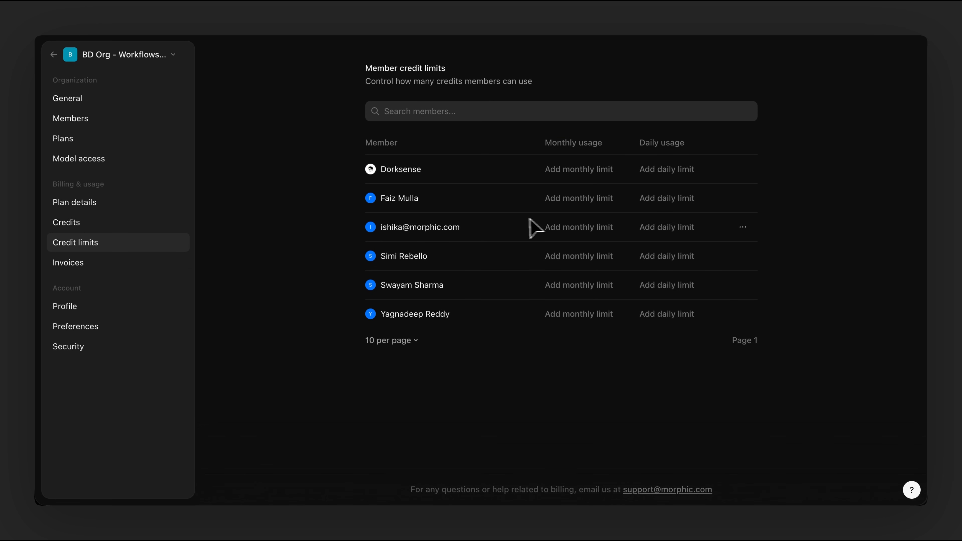
left_click(554, 258)
left_click(592, 238)
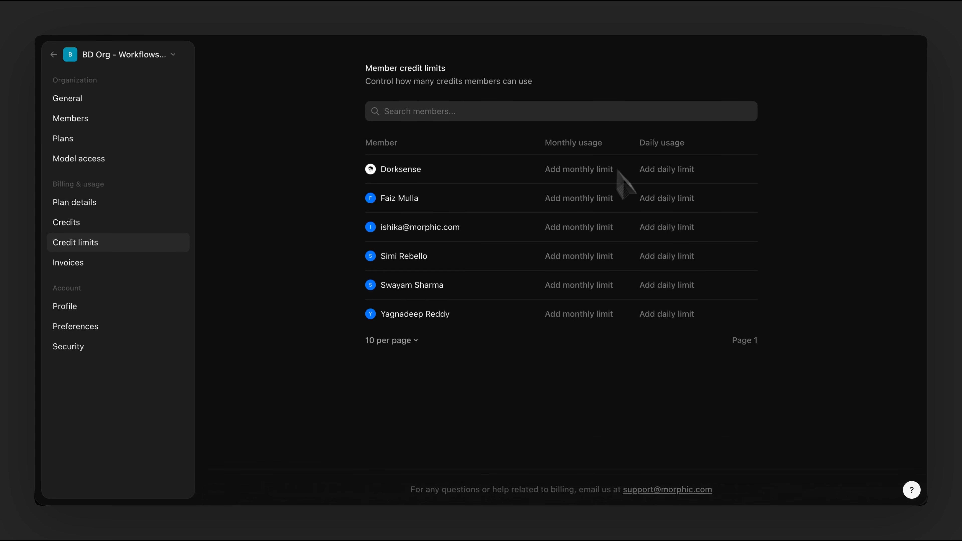
Leave the settings for the home page and look over the recent files, projects and assets
left_click(54, 55)
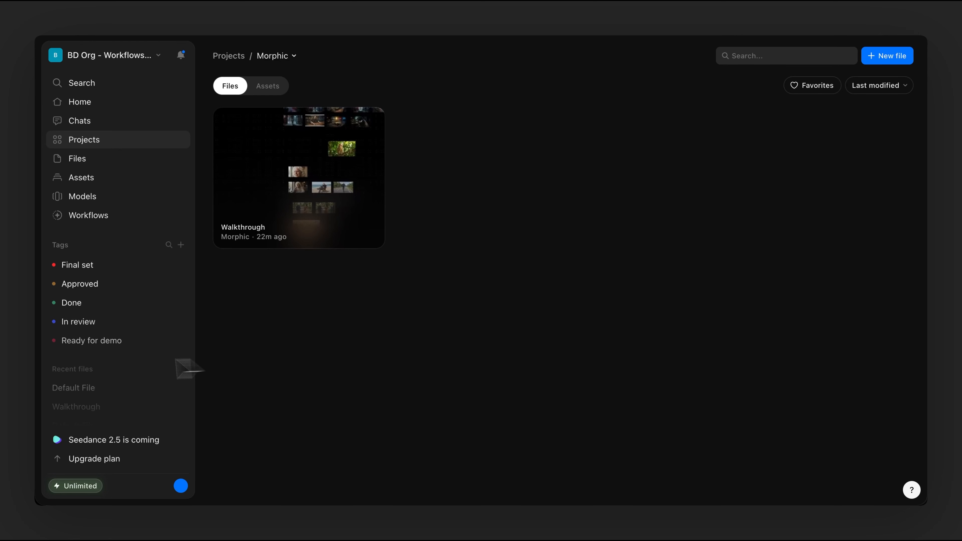
left_click(102, 106)
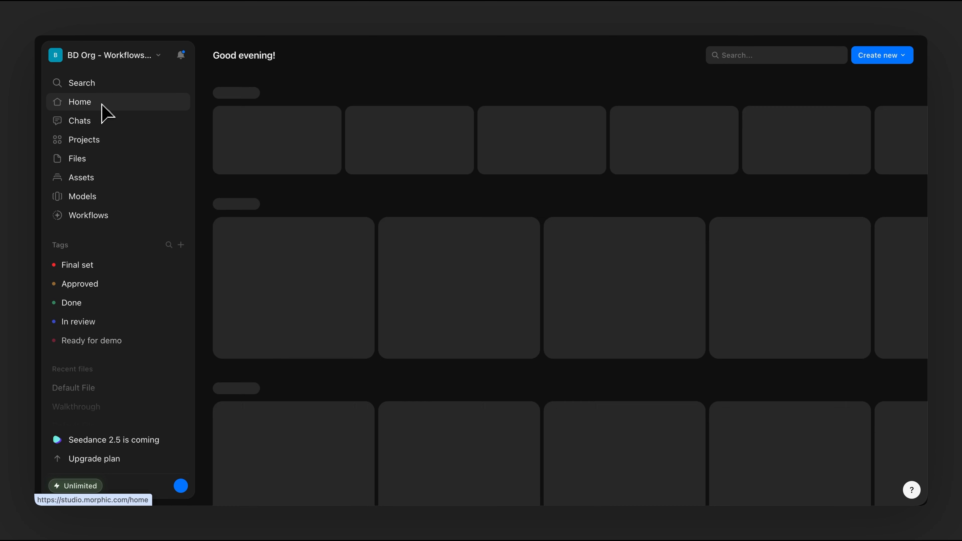
scroll(558, 120, "down", 5)
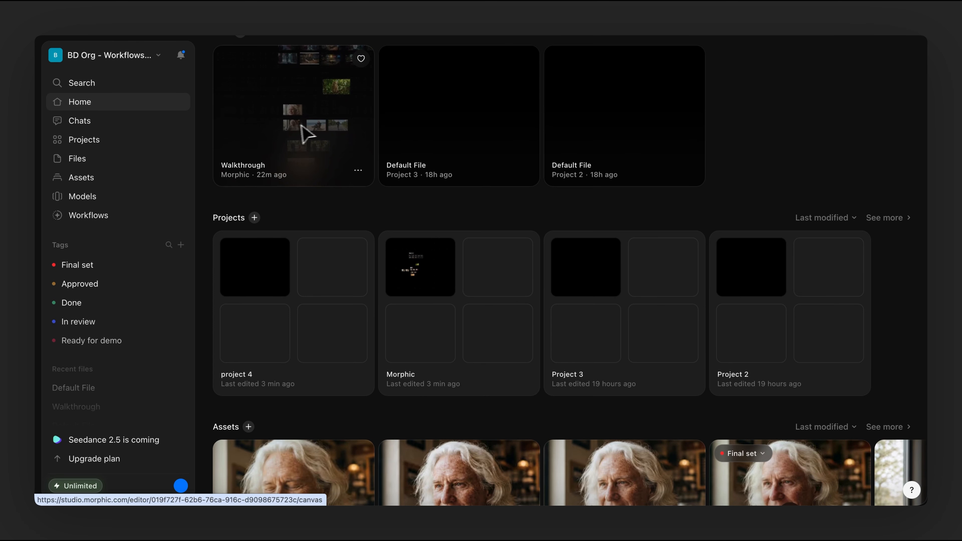